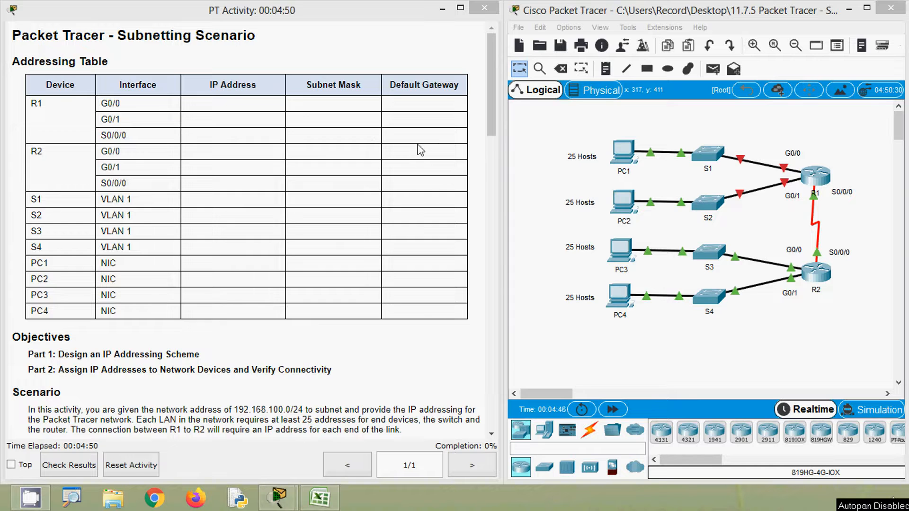
Step: Draw a freeform shape filled with light pink #ffb5cd around the PC1 and S1 LAN up to R1's G0/0 link
drag(493, 106, 493, 135)
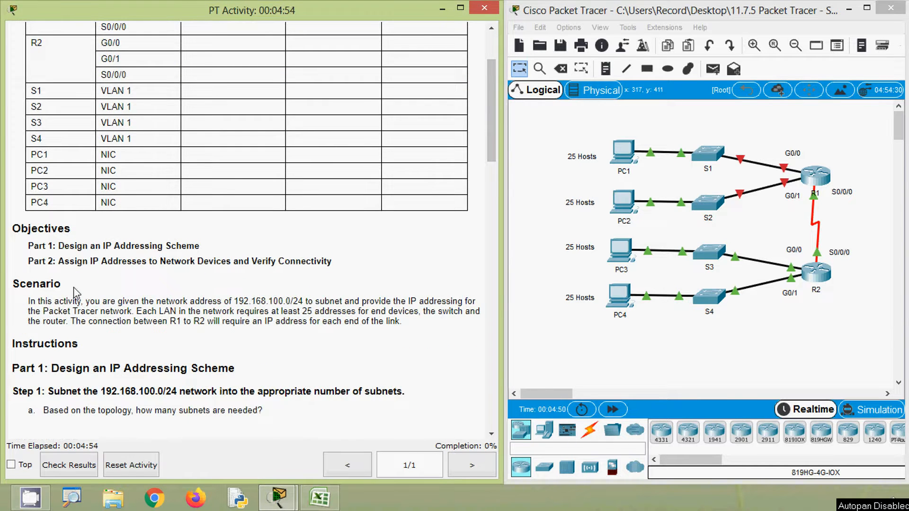
scroll(73, 287, down, 2)
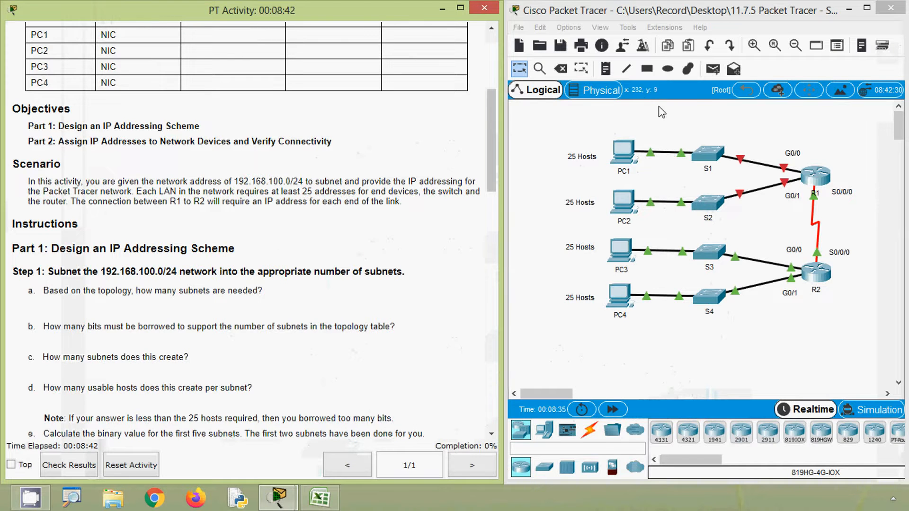
click(688, 74)
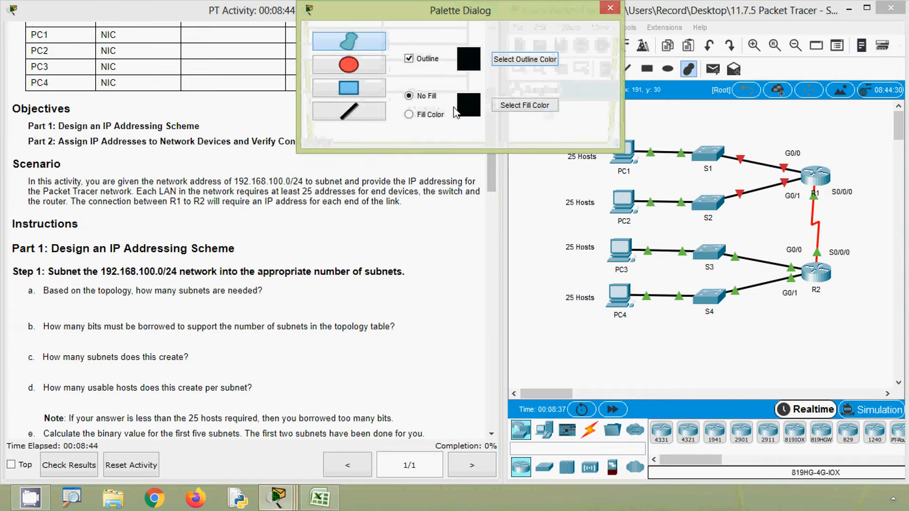
click(525, 105)
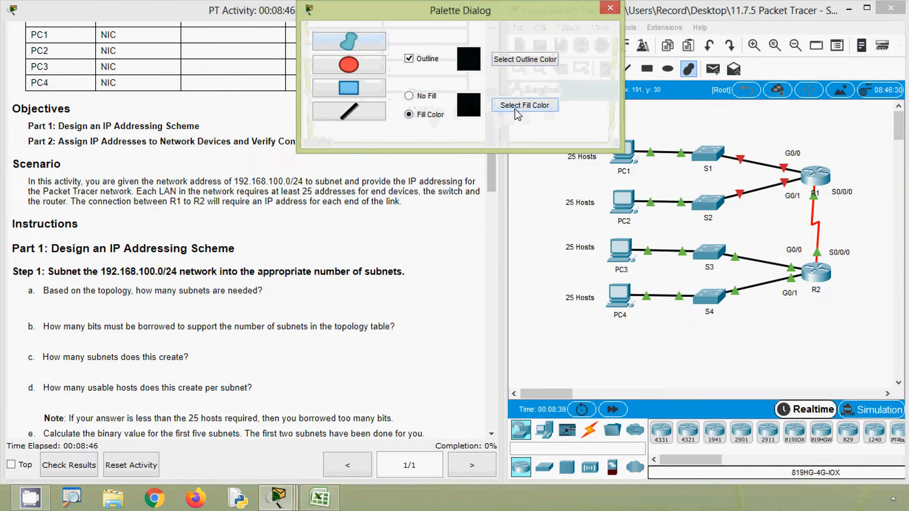
click(456, 220)
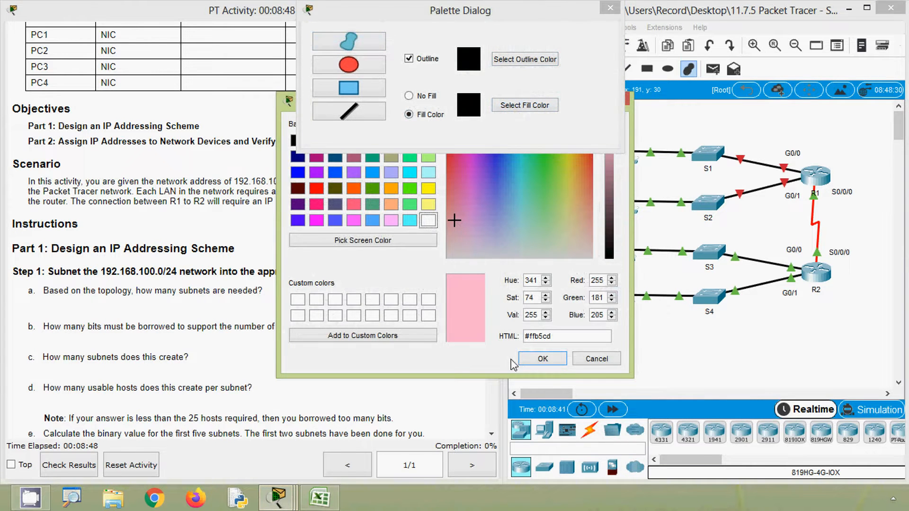
click(536, 358)
drag(431, 14, 280, 50)
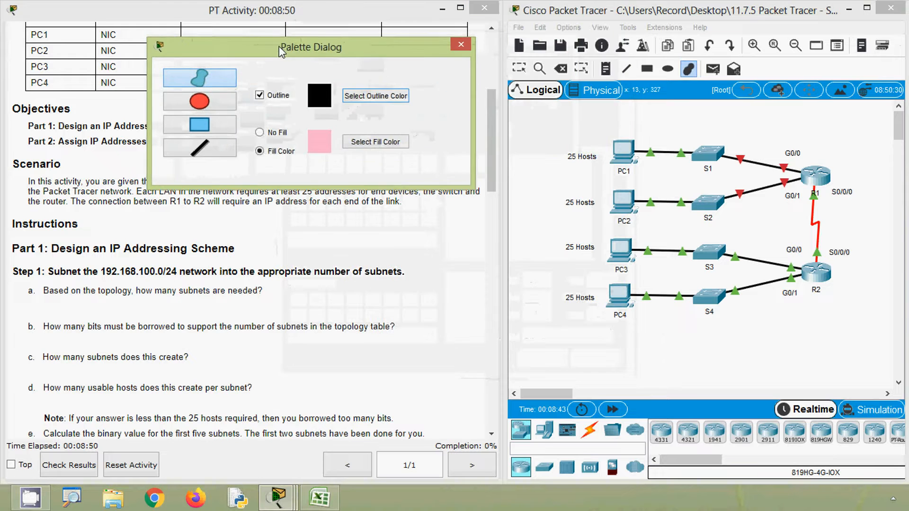
click(794, 161)
mouse_move(795, 161)
mouse_down()
mouse_move(678, 179)
mouse_move(604, 173)
mouse_move(617, 128)
mouse_move(687, 114)
mouse_move(784, 152)
mouse_up()
Step: Set the fill colour to light blue #9cbcff and draw a freeform shape around the PC2 and S2 LAN
click(396, 147)
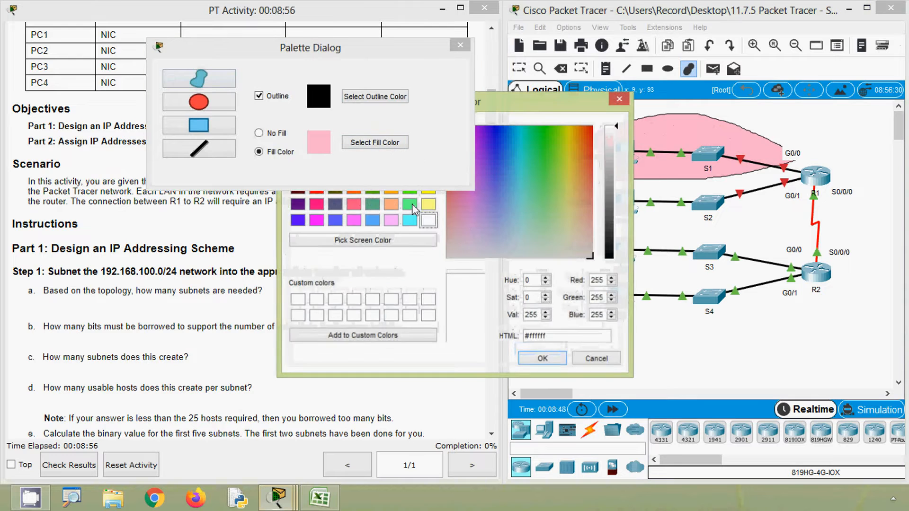
click(504, 206)
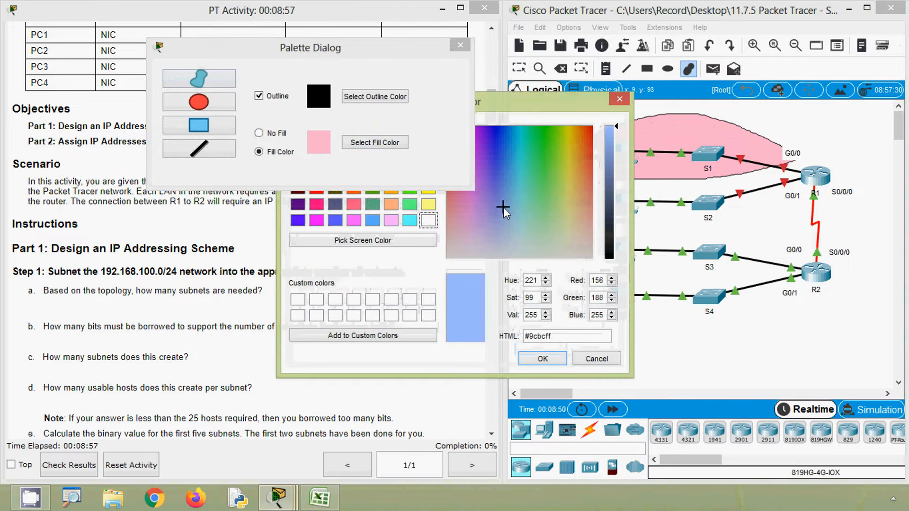
click(543, 358)
mouse_move(803, 183)
mouse_down()
mouse_move(734, 212)
mouse_move(649, 229)
mouse_move(611, 187)
mouse_up()
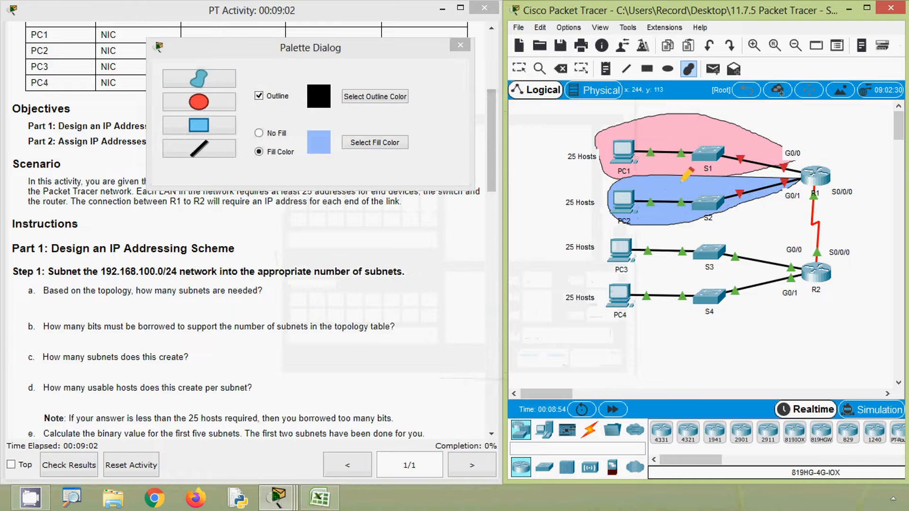
Step: Set the fill colour to light cyan #a0f6ff and draw a freeform shape around the PC3 and S3 LAN
click(385, 144)
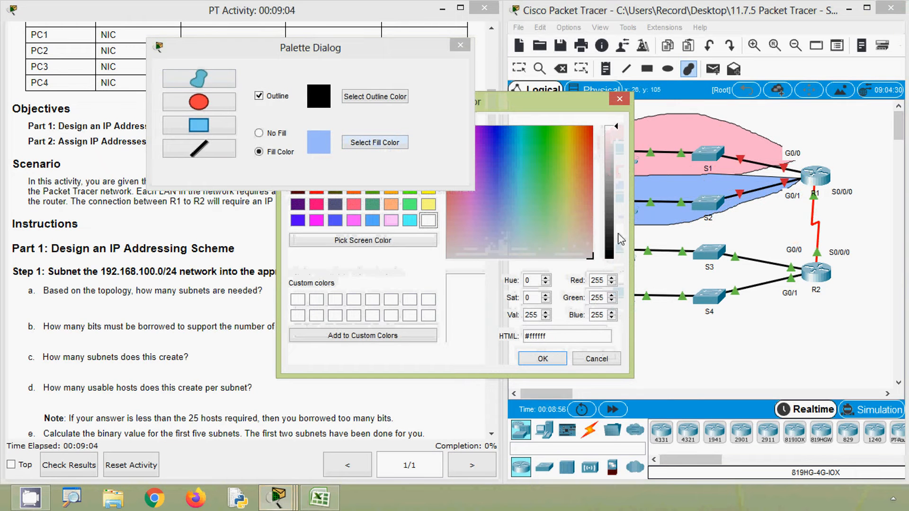
click(516, 209)
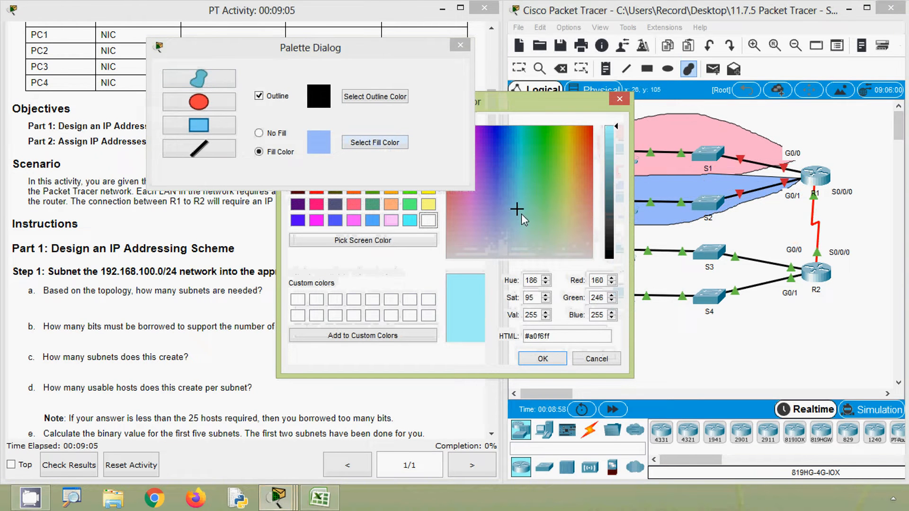
click(543, 357)
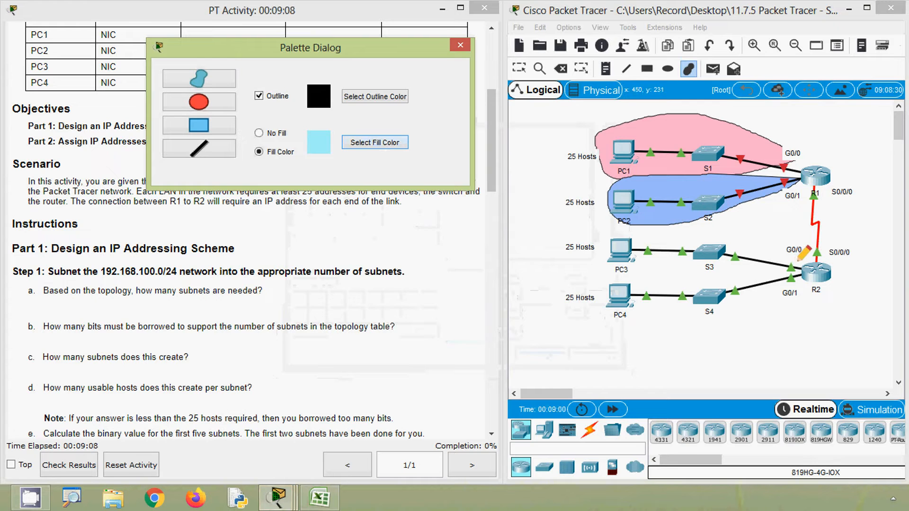
mouse_move(800, 255)
mouse_down()
mouse_move(783, 269)
mouse_move(663, 285)
mouse_move(601, 243)
mouse_move(709, 217)
mouse_move(788, 239)
mouse_move(801, 254)
mouse_up()
Step: Set the fill colour to light green and draw a freeform shape around the PC4 and S4 LAN
click(390, 147)
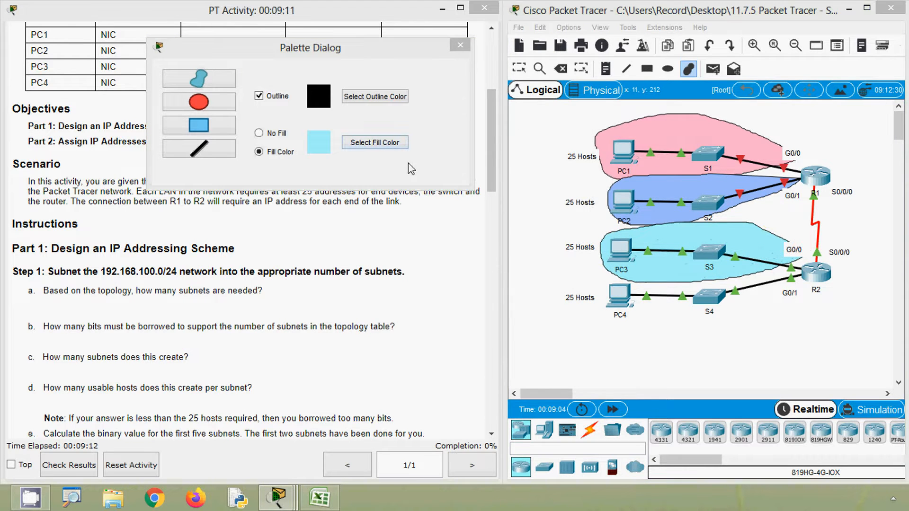
click(550, 220)
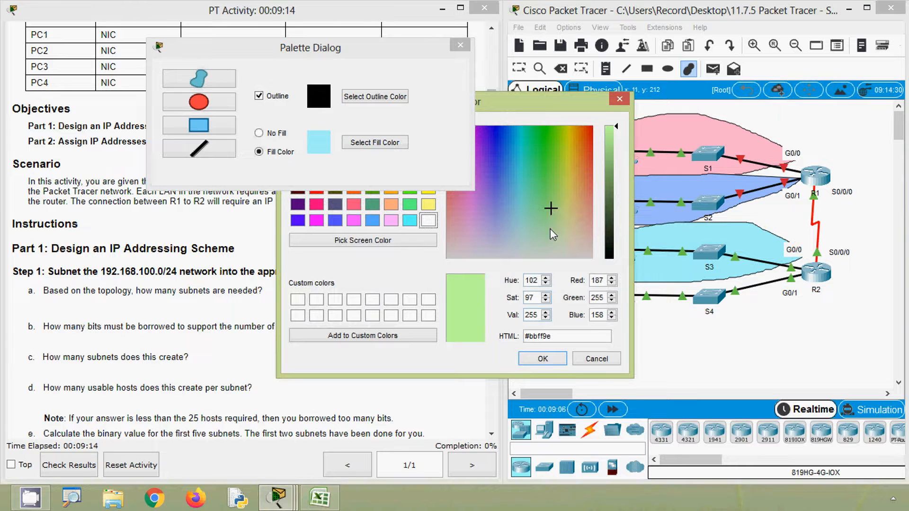
click(550, 203)
click(543, 359)
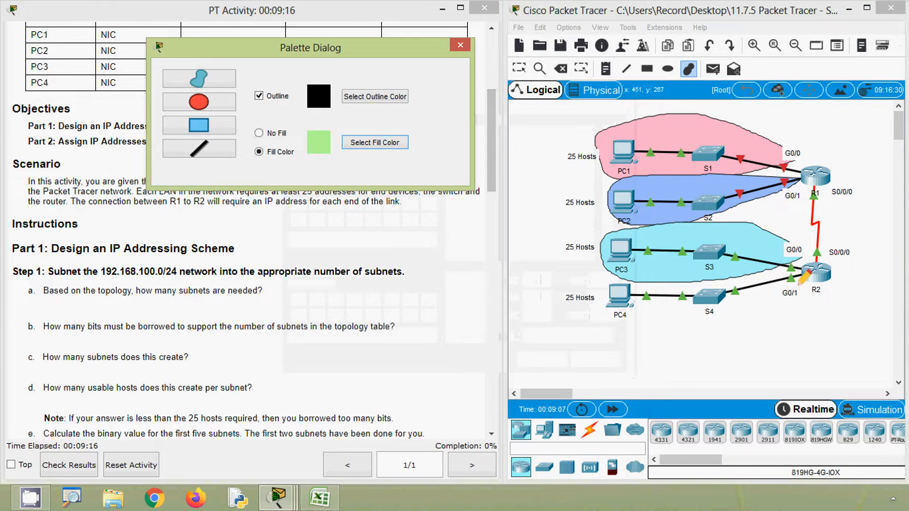
click(748, 310)
mouse_move(748, 310)
mouse_down()
mouse_move(592, 308)
mouse_move(800, 275)
mouse_up()
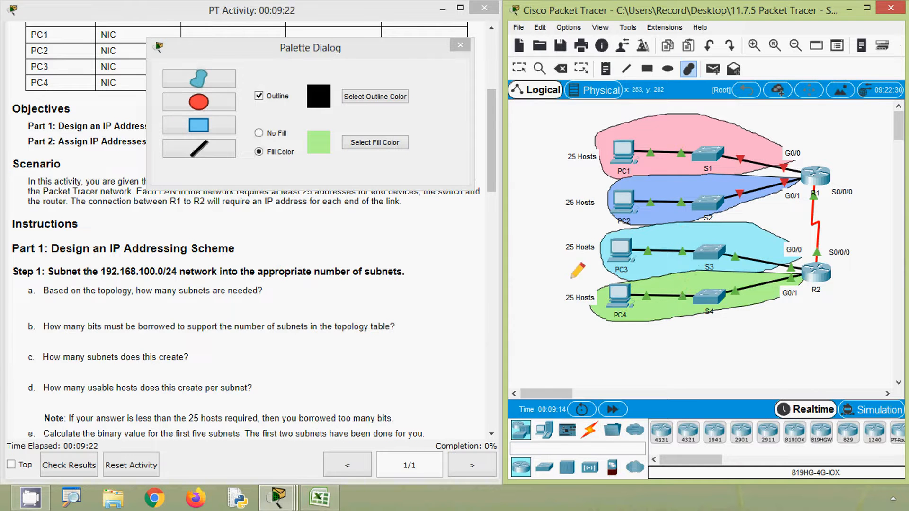
Step: Draw a rectangle filled with pale yellow #fffdab over the serial link between R1 and R2, and close the drawing palette
click(388, 145)
click(388, 146)
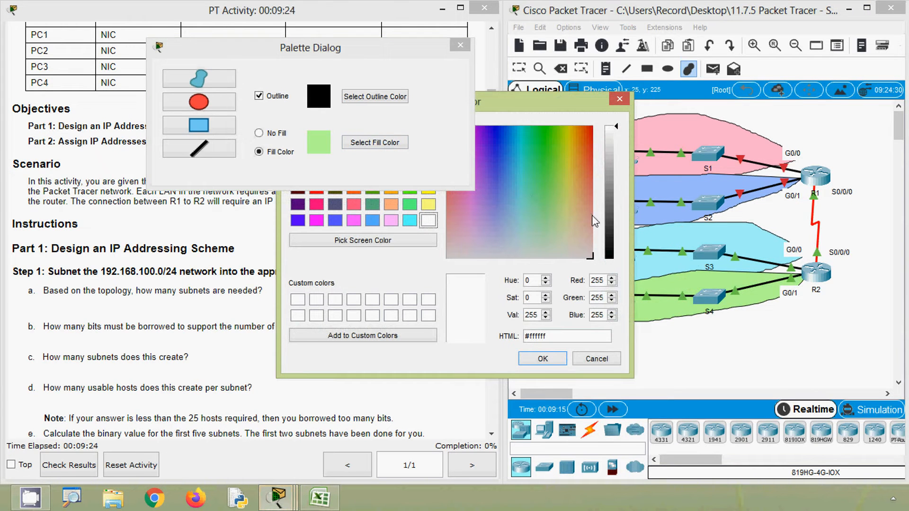
click(570, 217)
click(553, 360)
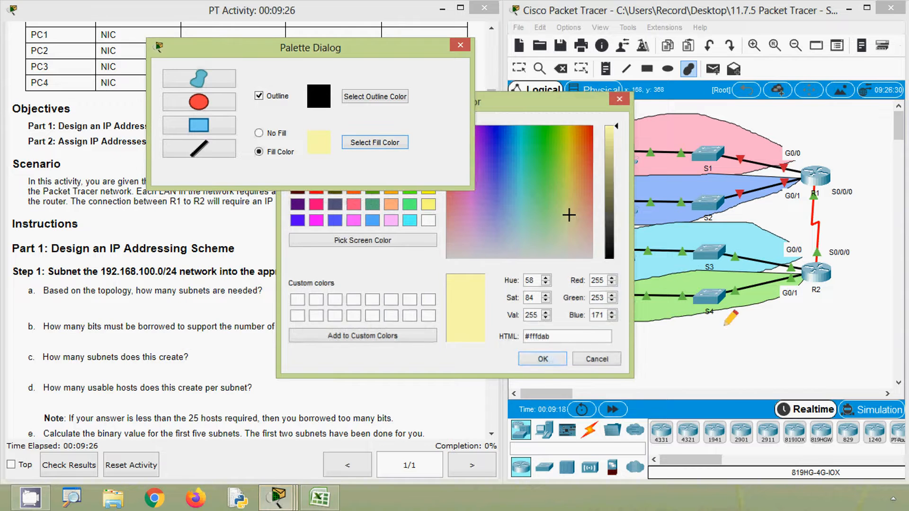
click(222, 126)
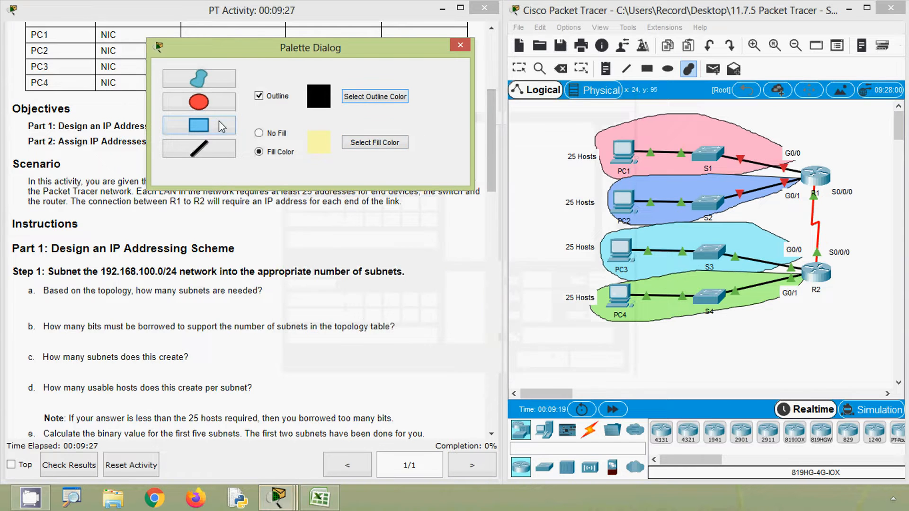
click(828, 201)
mouse_move(828, 188)
mouse_down()
mouse_move(821, 251)
mouse_move(800, 262)
mouse_up()
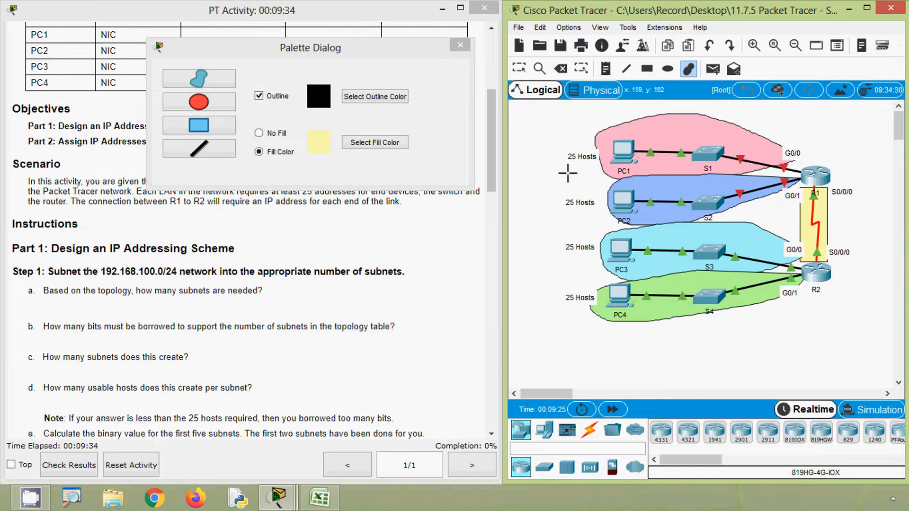
click(462, 50)
click(462, 47)
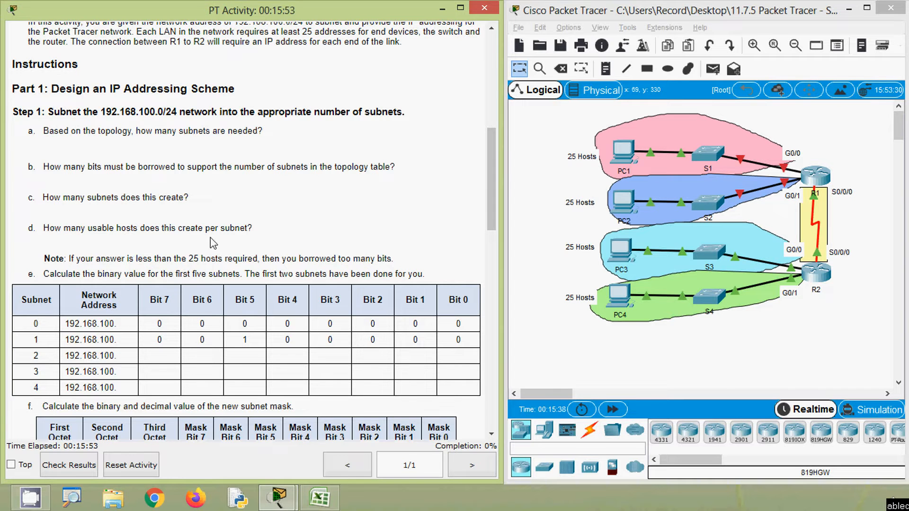
Step: Switch to the Excel workbook 11-5-5 and fill the /27 row, cells A5 to E5, with standard blue
key(alt+Tab)
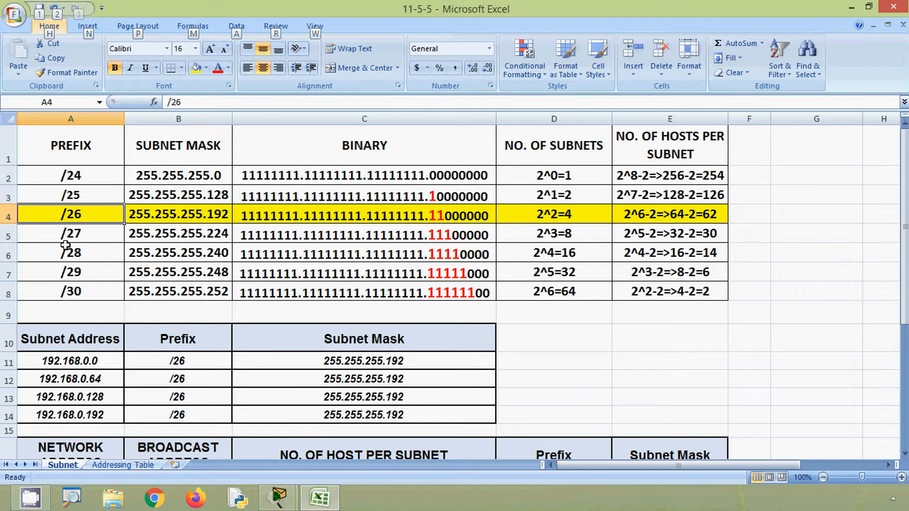
click(5, 237)
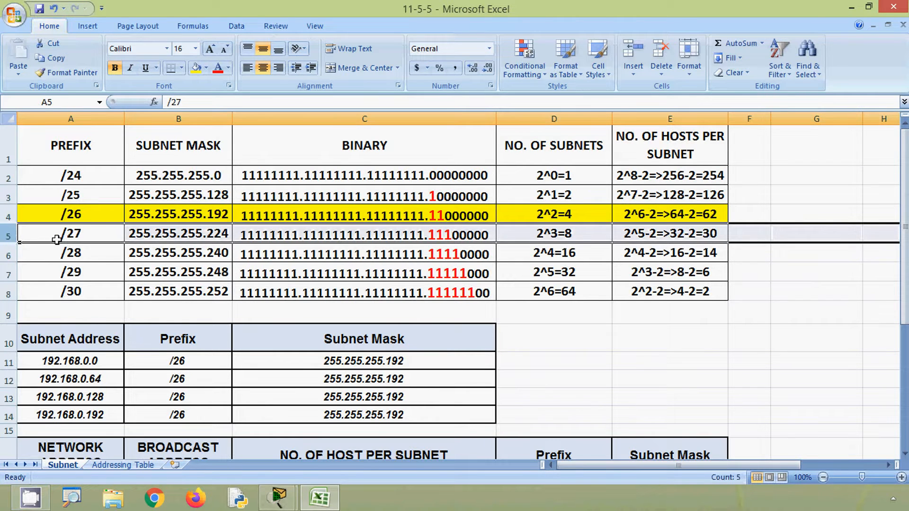
drag(57, 237, 696, 232)
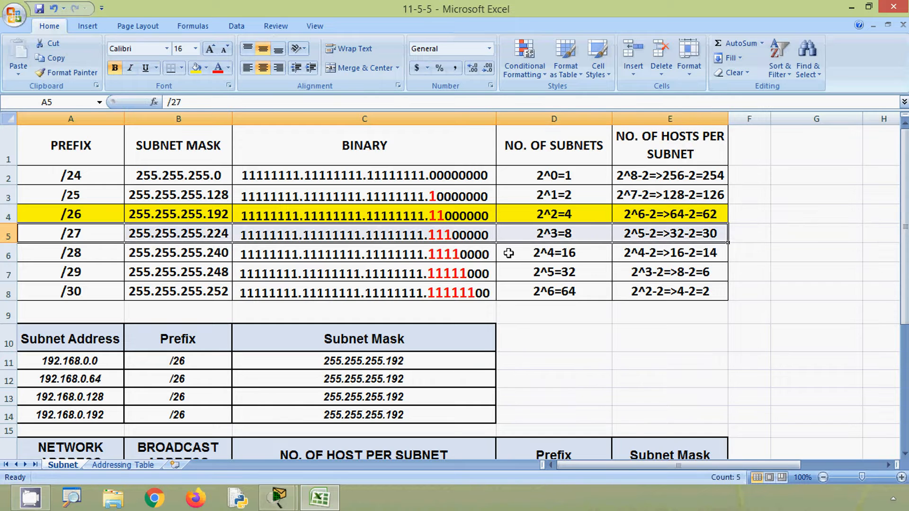
click(207, 68)
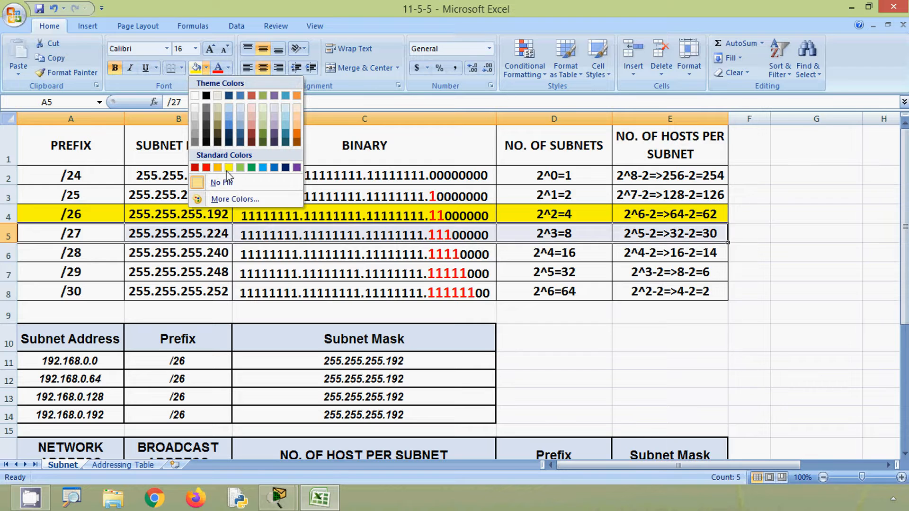
click(274, 168)
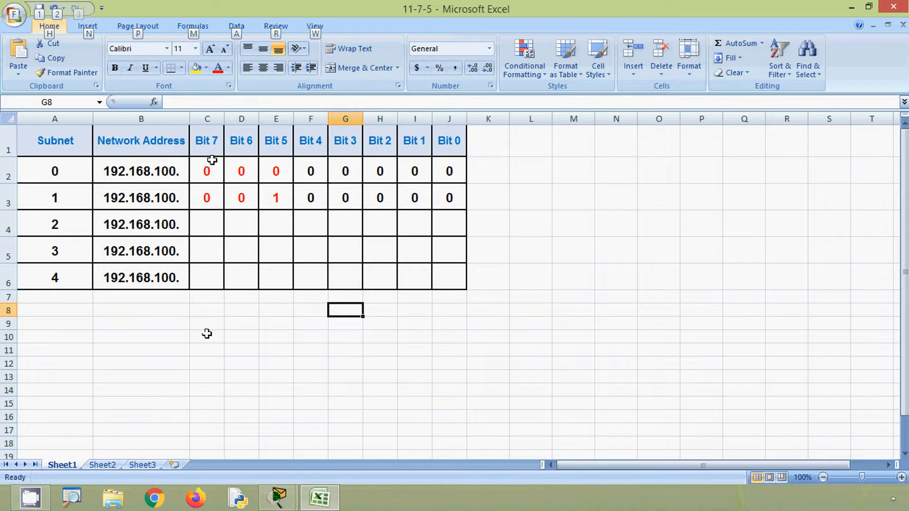
Step: Review the borrowed bits of subnets 0 and 1, and enter 0, 1, 0 as Bits 7 to 5 of subnet 2
drag(214, 171, 275, 172)
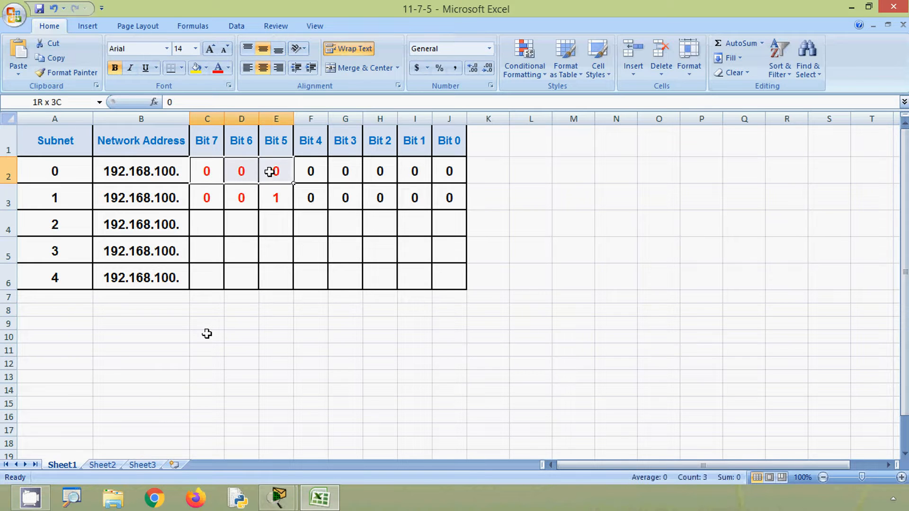
click(213, 201)
click(240, 200)
click(274, 201)
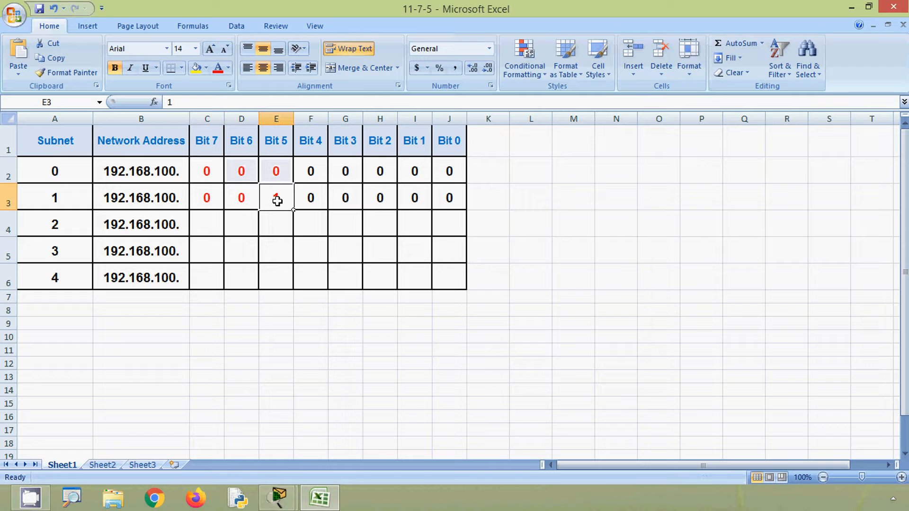
click(216, 224)
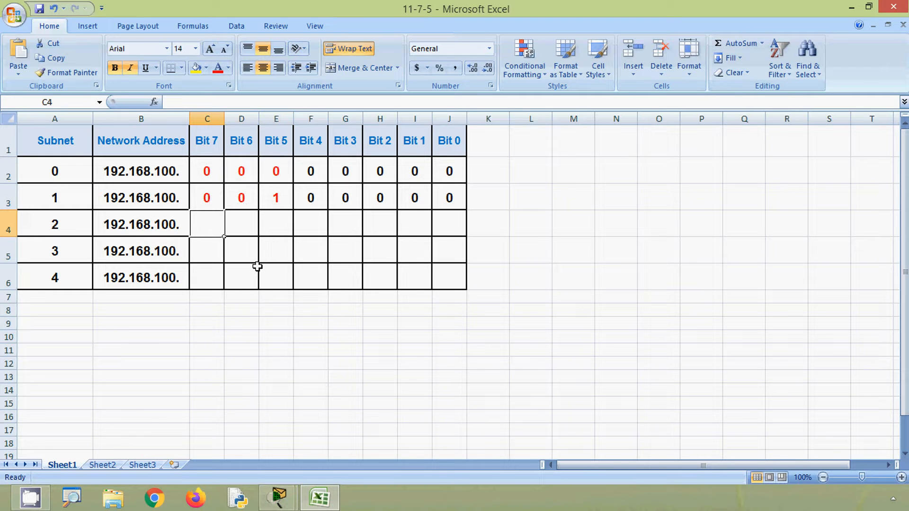
text(01)
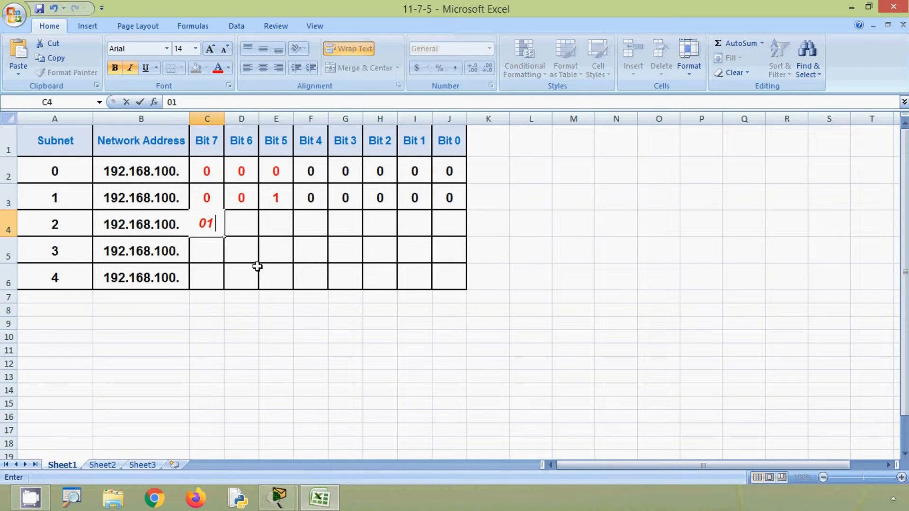
key(BackSpace)
key(Tab)
text(1)
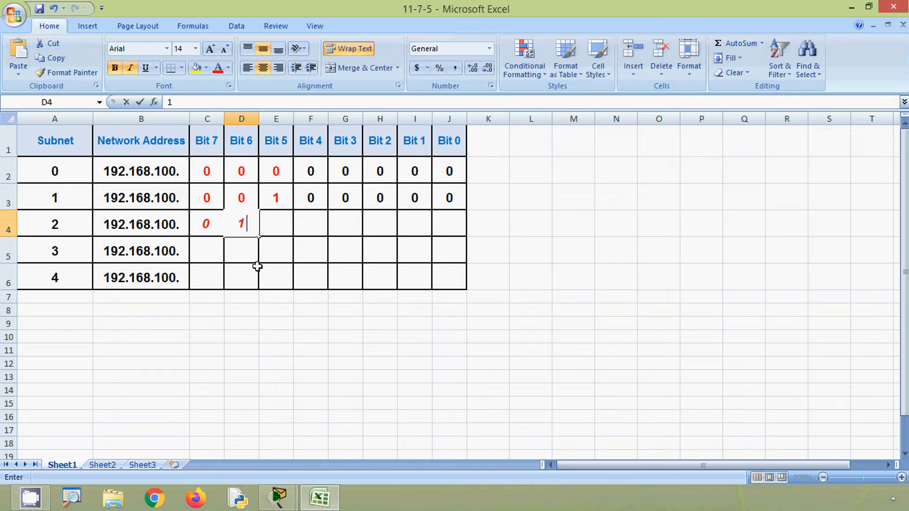
key(Tab)
text(0)
key(Tab)
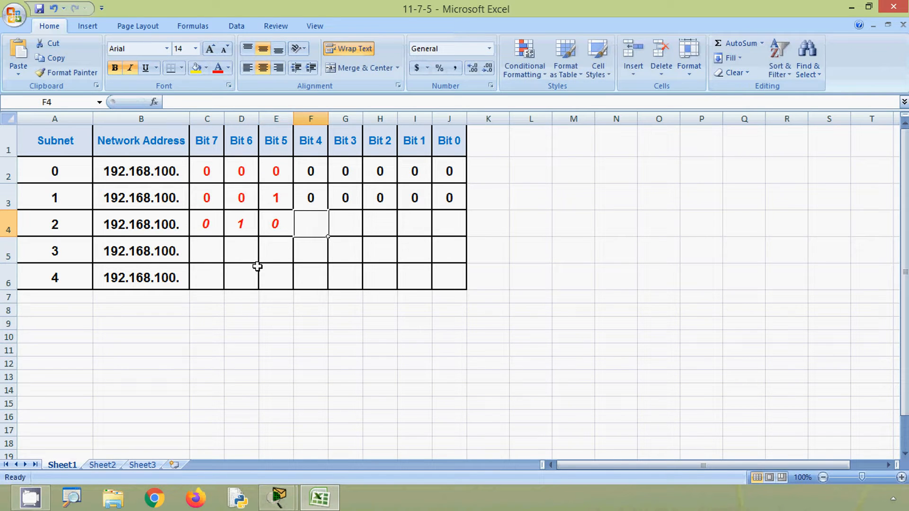
Step: Fill Bits 4 to 0 of subnet 2 with 0 in each cell
text(00)
key(BackSpace)
key(Tab)
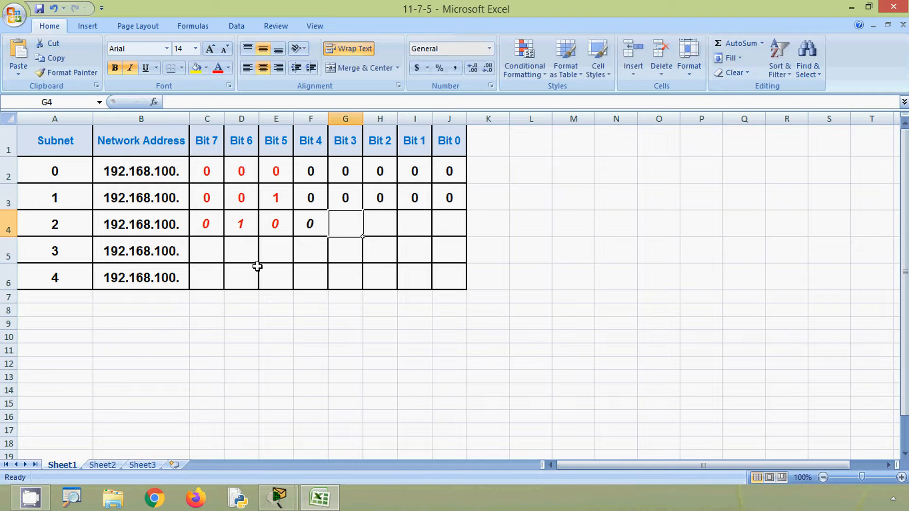
text(0)
key(Tab)
text(0)
key(Tab)
text(0)
key(Tab)
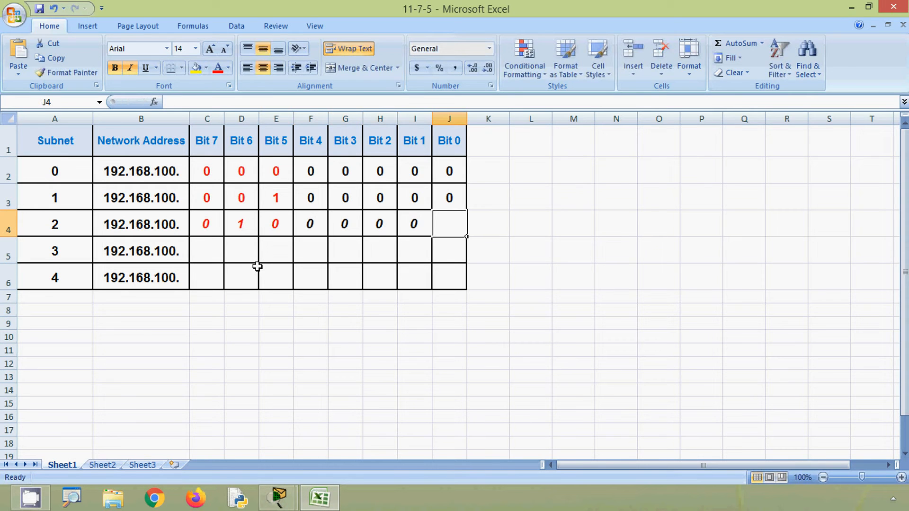
text(0)
click(207, 252)
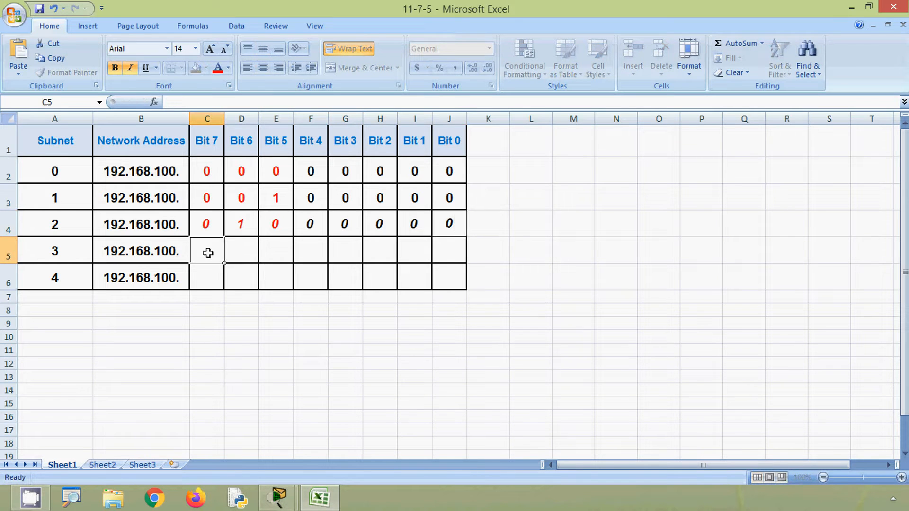
Step: Enter 0, 1, 1 as Bits 7 to 5 of subnet 3
drag(67, 178, 67, 247)
click(194, 257)
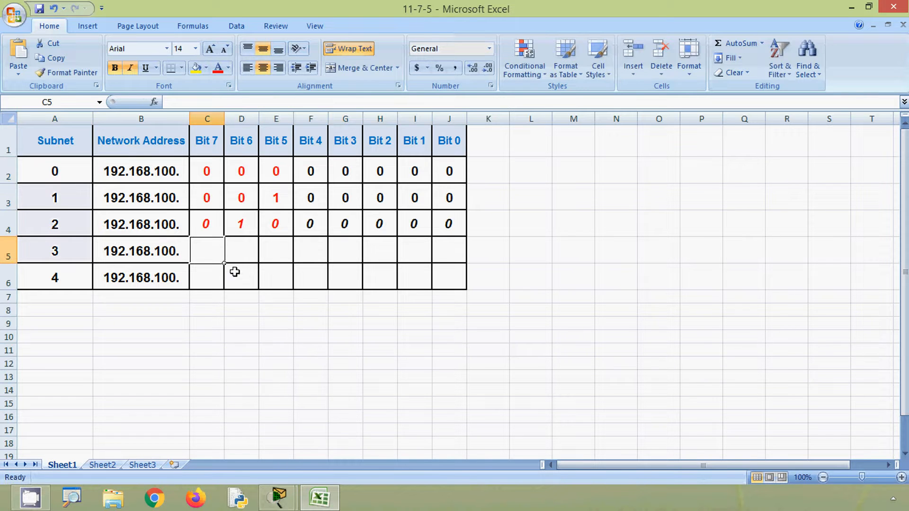
text(0)
key(Tab)
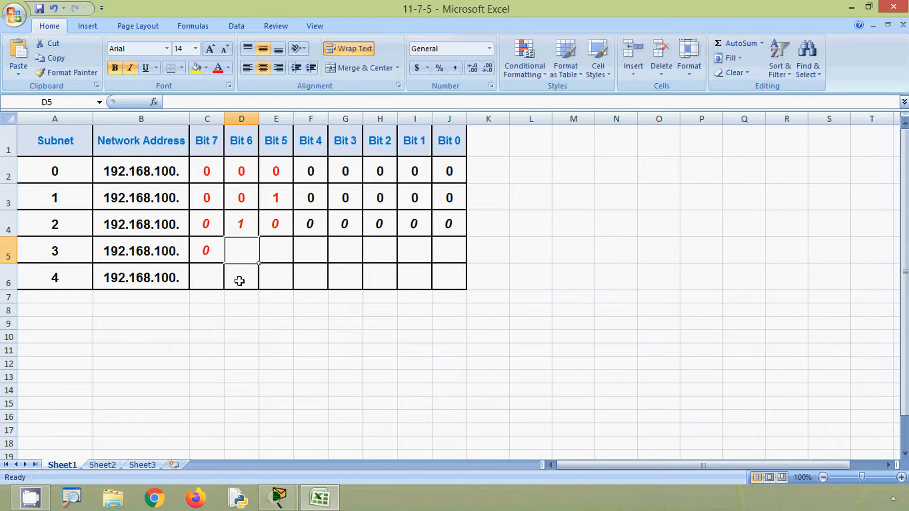
text(1)
key(Tab)
text(1)
key(Tab)
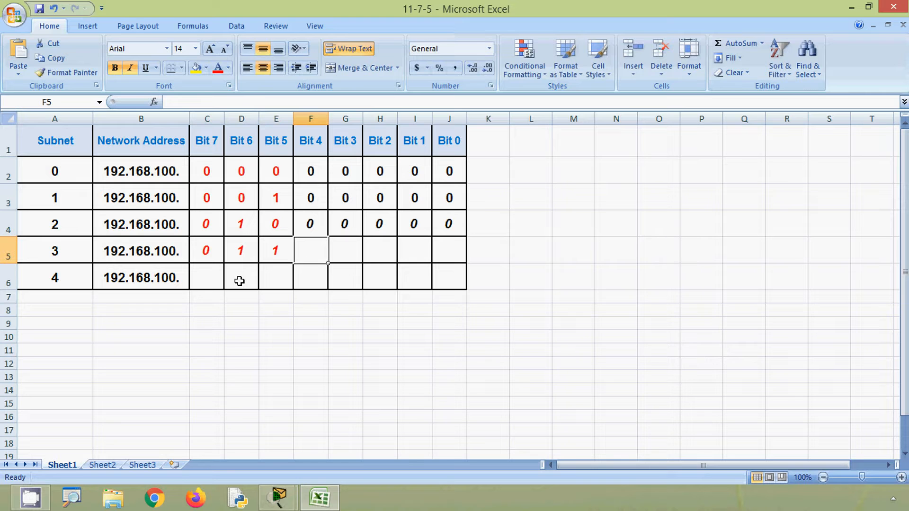
Step: Fill Bits 4 to 0 of subnet 3 with 0 in each cell
text(0)
key(Tab)
text(0	0)
key(Tab)
text(0)
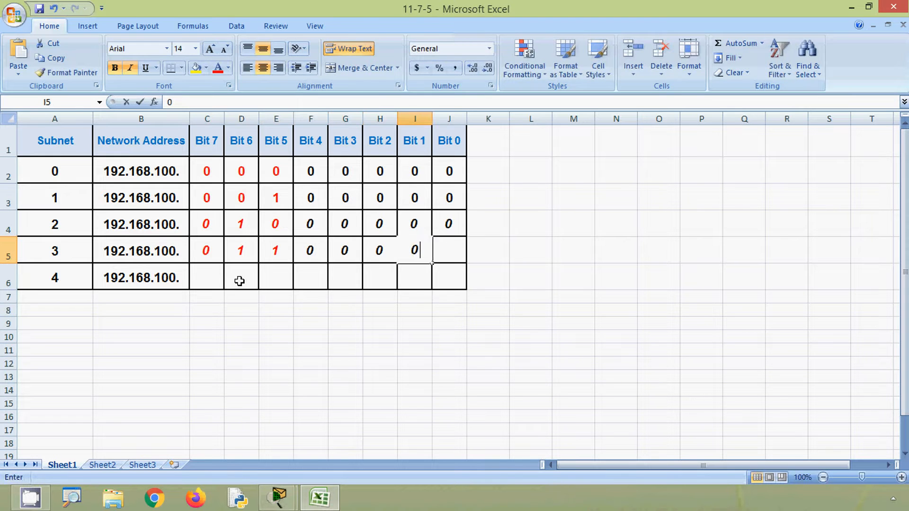
key(Tab)
text(0)
key(Tab)
key(Return)
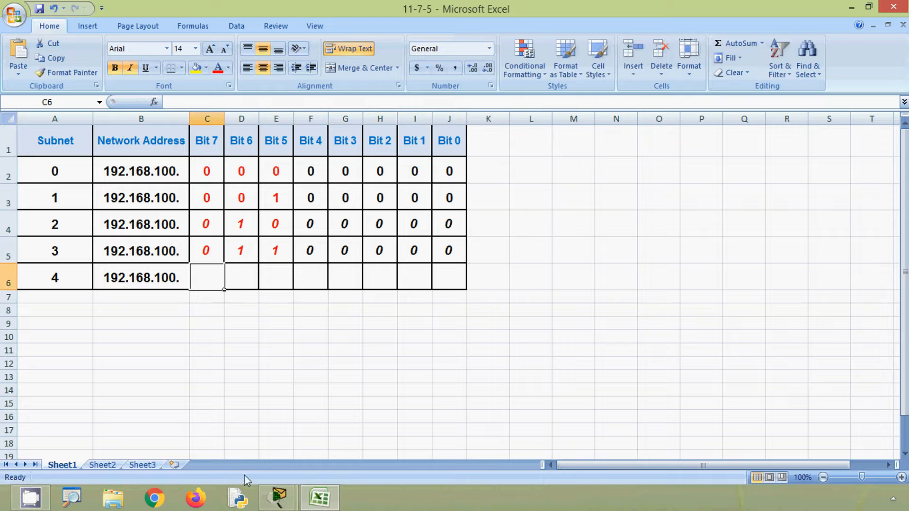
Step: Enter 1, 0, 0 as Bits 7 to 5 of subnet 4
text(1)
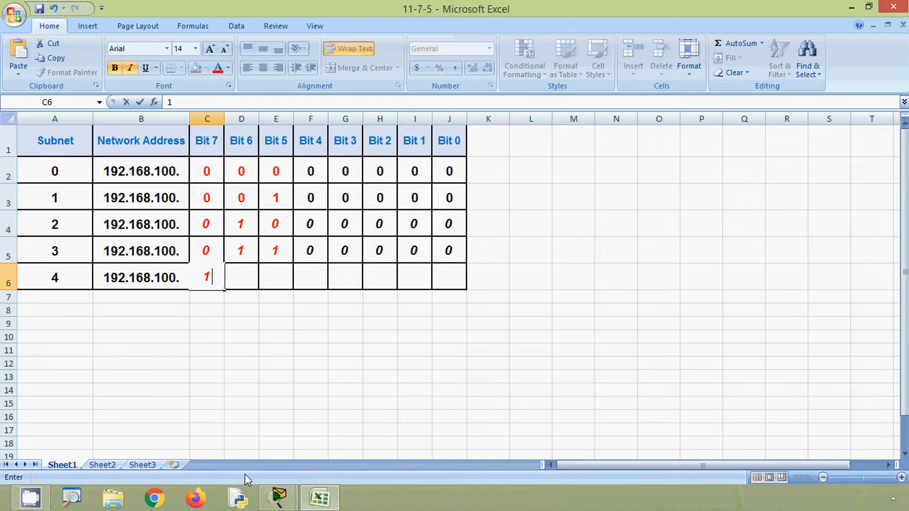
key(Tab)
text(0)
key(Tab)
text(0)
key(Tab)
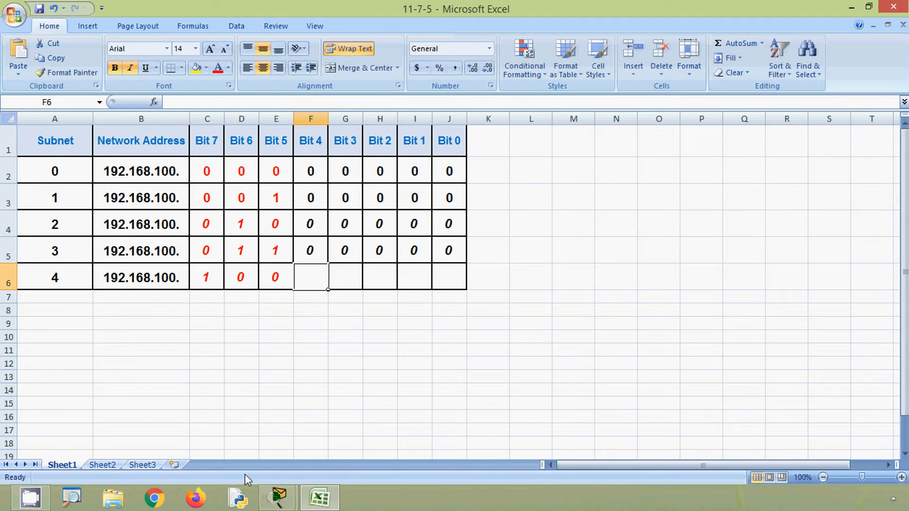
Step: Fill Bits 4 to 0 of subnet 4 with 0 in each cell
text(0)
key(Tab)
text(0)
key(Tab)
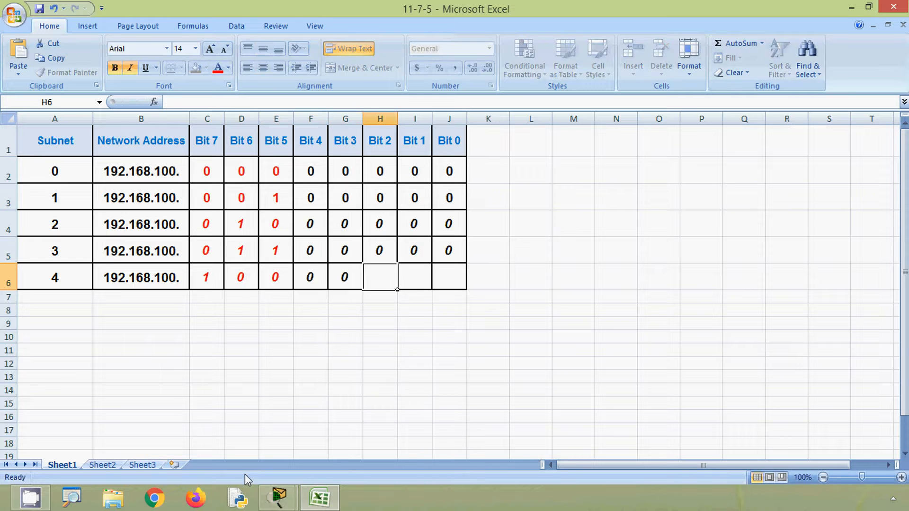
text(0)
key(Tab)
text(0	0)
key(Tab)
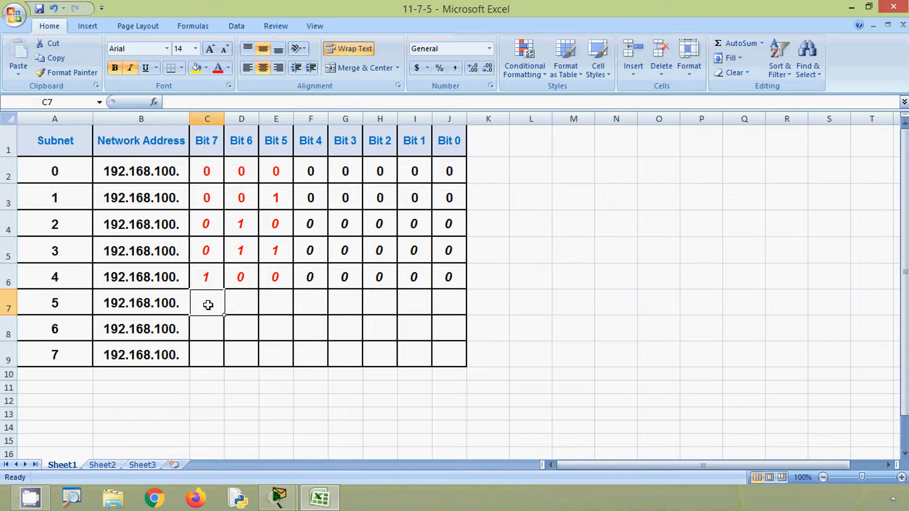
key(Return)
Step: Enter 1, 0, 1 as Bits 7 to 5 of subnet 5
click(204, 301)
text(1)
key(Tab)
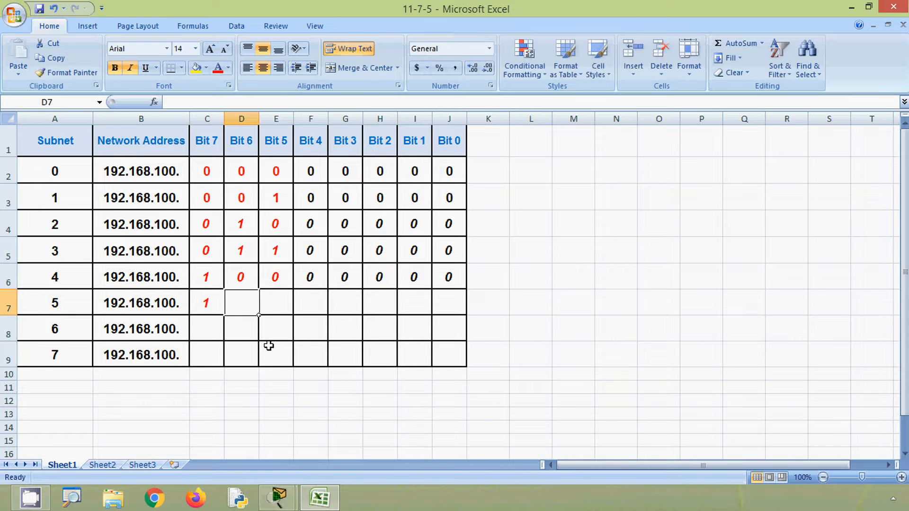
text(0)
key(Tab)
text(1)
key(Tab)
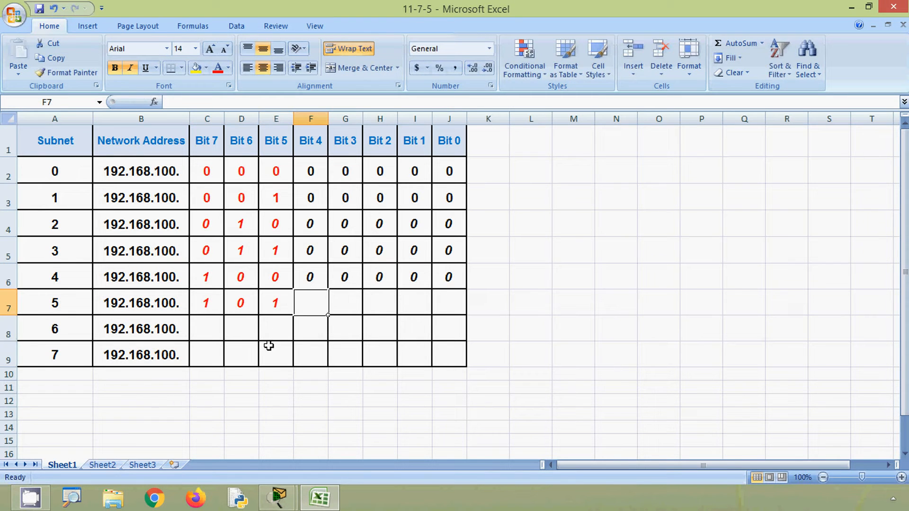
Step: Fill Bits 4 to 0 of subnet 5 with 0 in each cell
text(0)
key(Tab)
text(0	0)
key(Tab)
text(0)
key(Tab)
text(0)
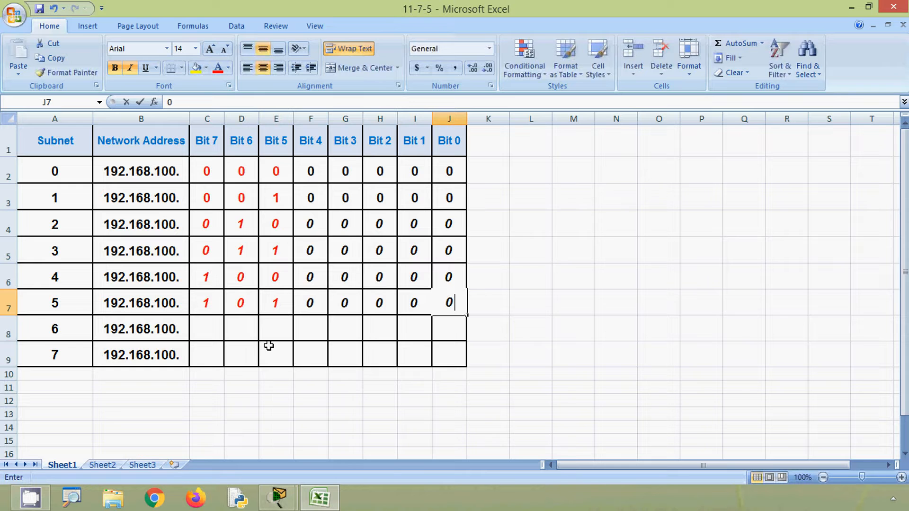
key(Return)
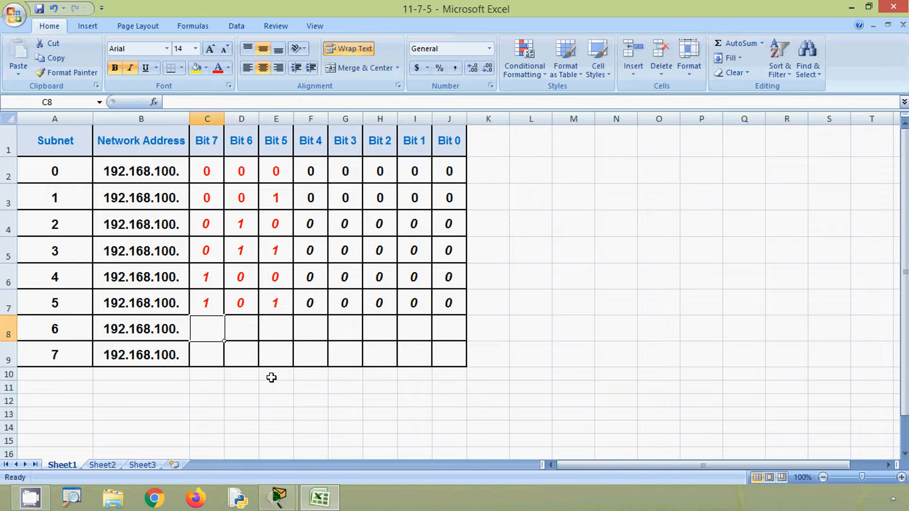
Step: Enter 1, 1, 0 as Bits 7 to 5 of subnet 6
text(1)
key(Tab)
text(1)
key(Tab)
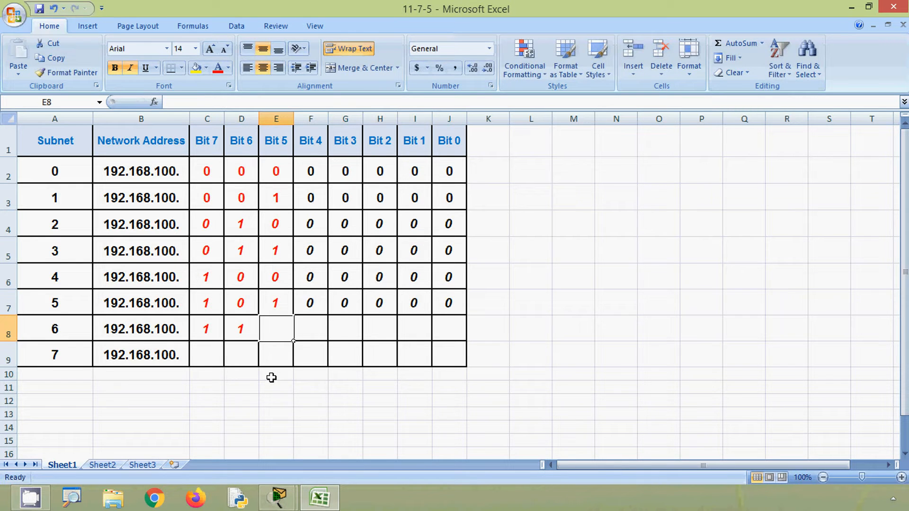
text(0)
key(Tab)
Step: Fill Bits 4 to 0 of subnet 6 with 0 in each cell
text(0)
key(Tab)
text(0)
key(Tab)
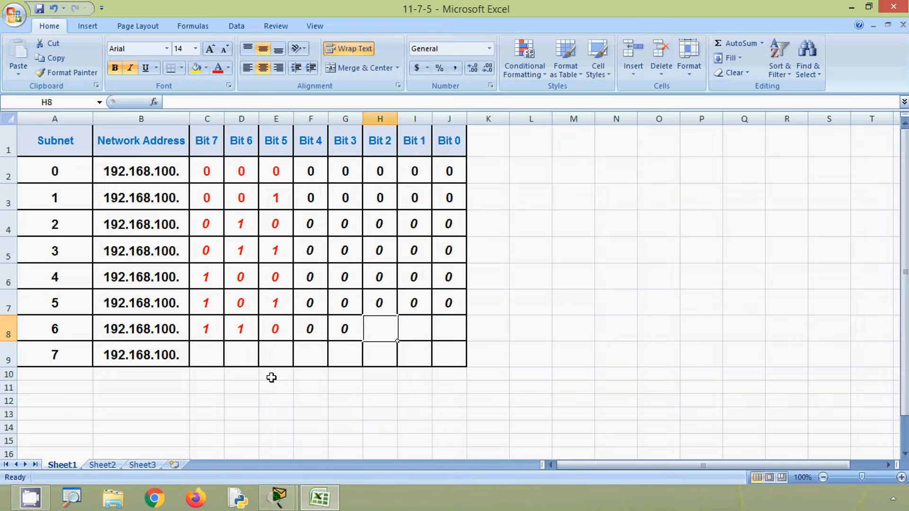
text(0)
key(Tab)
text(0)
key(Tab)
text(0)
key(Tab)
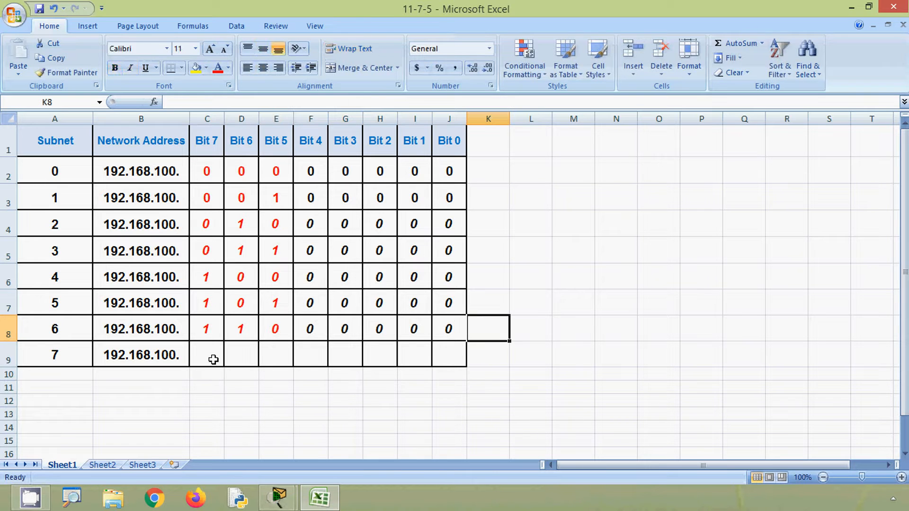
key(Return)
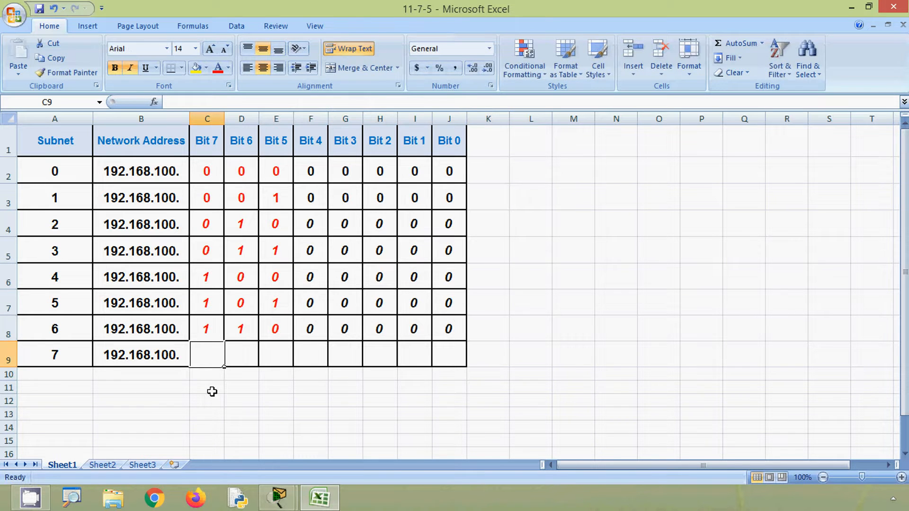
Step: Enter 1, 1, 1 as Bits 7 to 5 of subnet 7
text(1)
key(Tab)
text(1)
key(Tab)
text(1)
key(Tab)
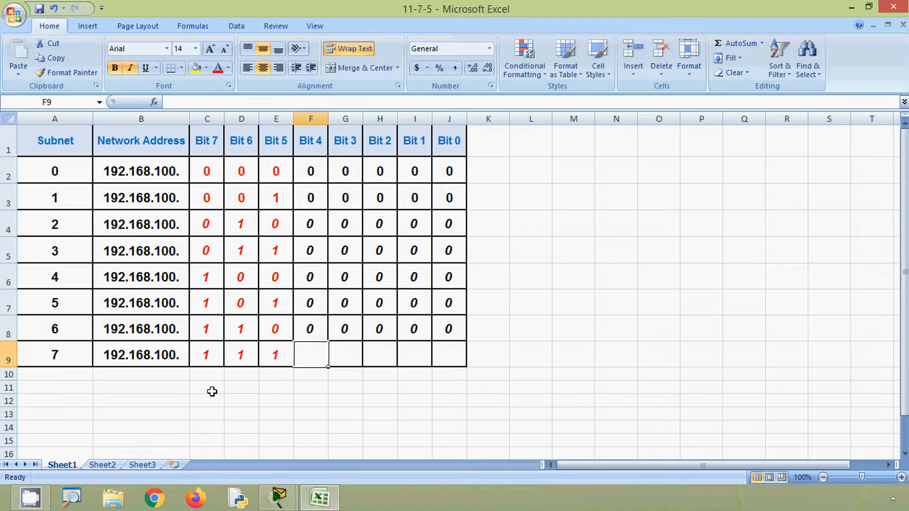
Step: Fill Bits 4 to 0 of subnet 7 with 0 in each cell, and minimize the workbook
text(0)
key(Tab)
text(0)
key(Tab)
text(0)
key(Tab)
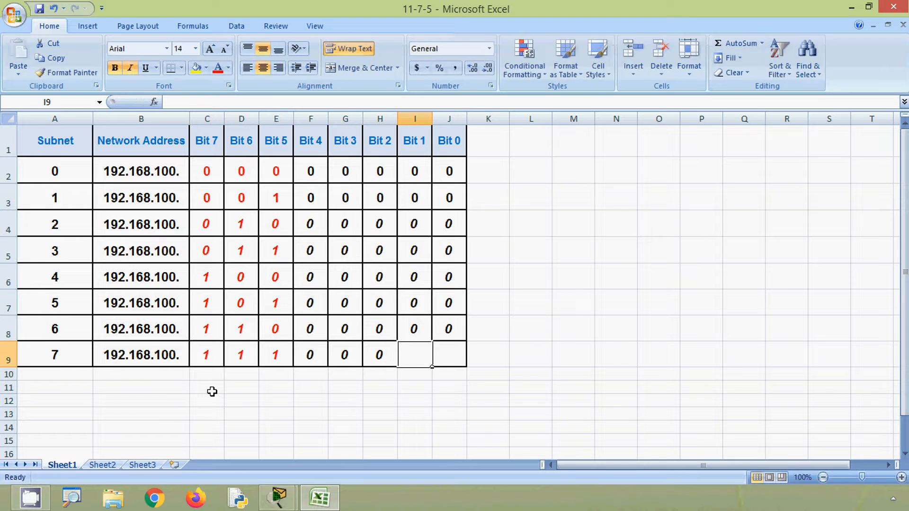
text(0)
key(Tab)
text(0)
key(Tab)
key(alt)
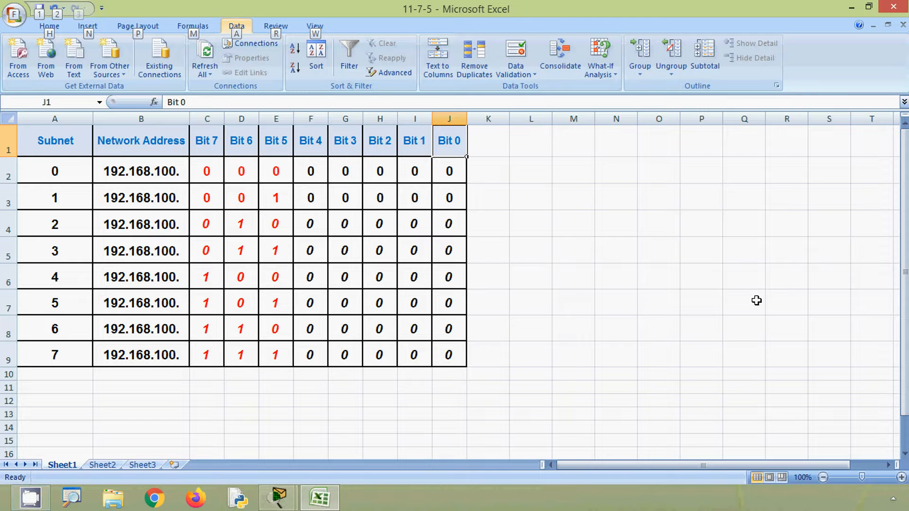
click(851, 7)
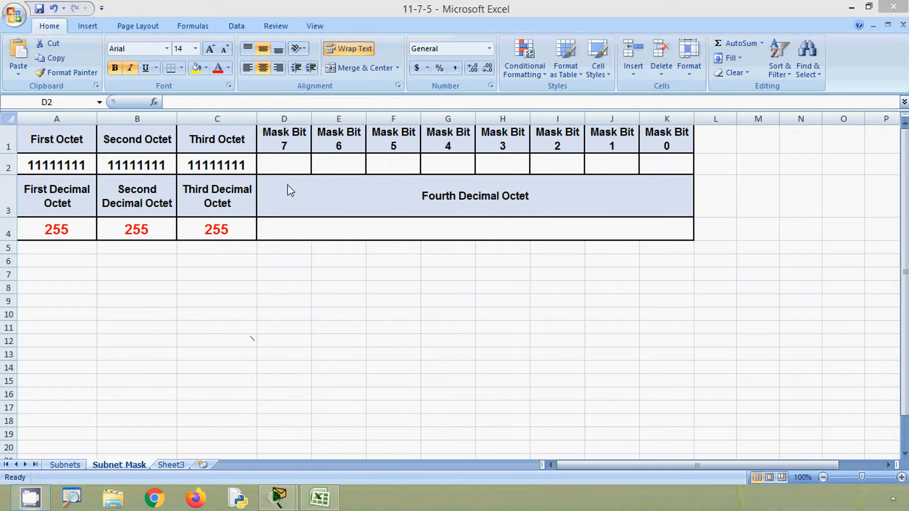
Step: Review the first three binary octets of the subnet mask, and enter 1 for each of Mask Bits 7, 6 and 5
click(284, 167)
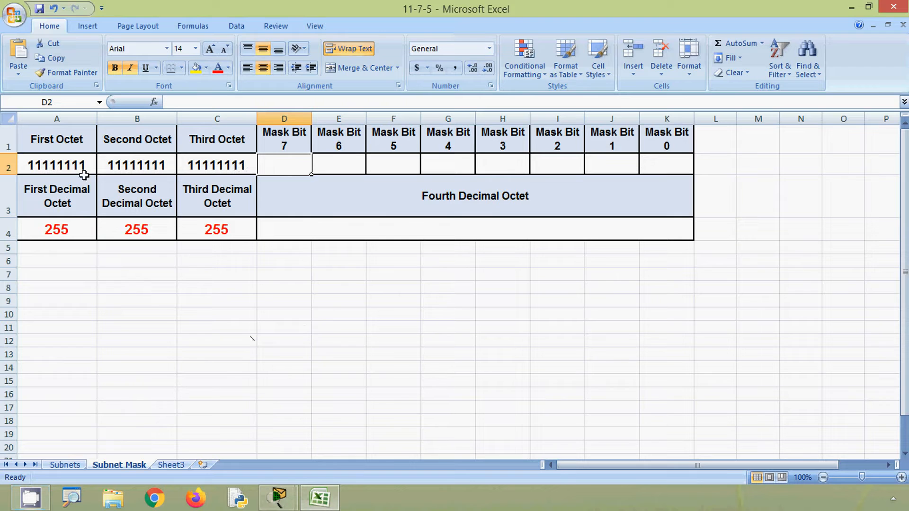
click(67, 165)
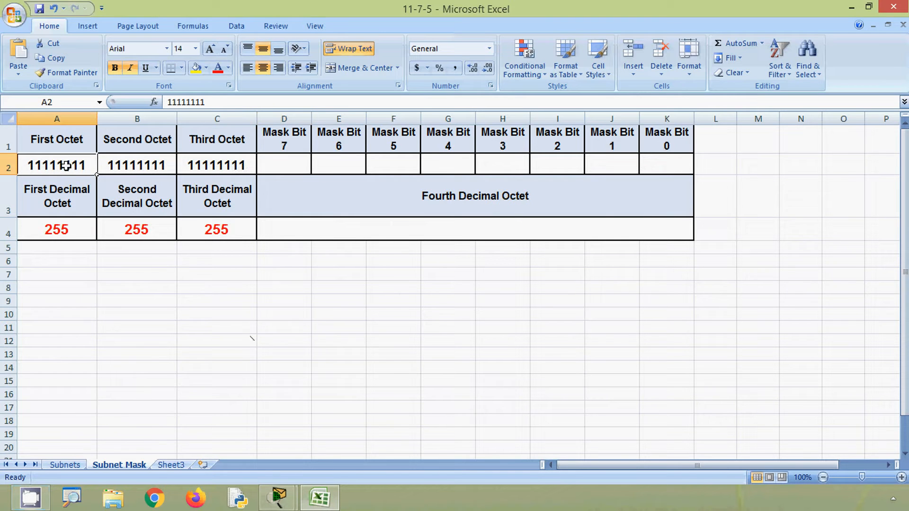
click(138, 165)
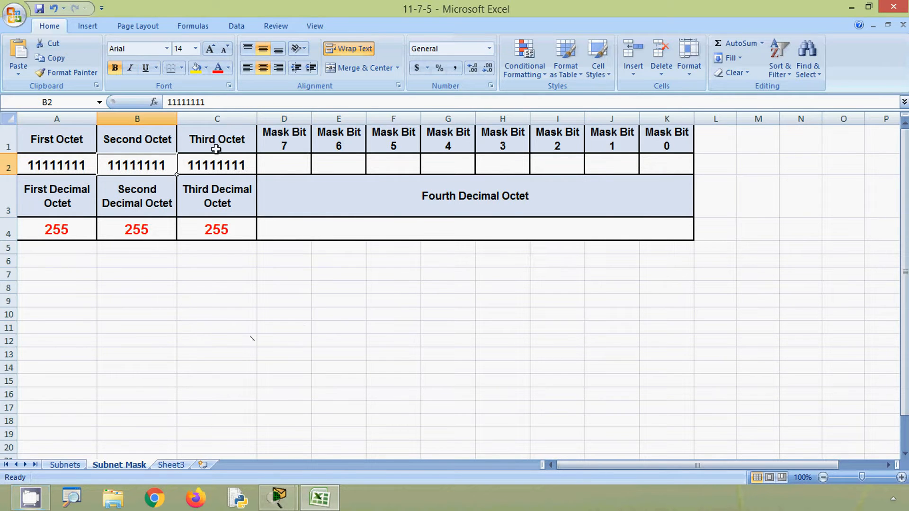
click(216, 165)
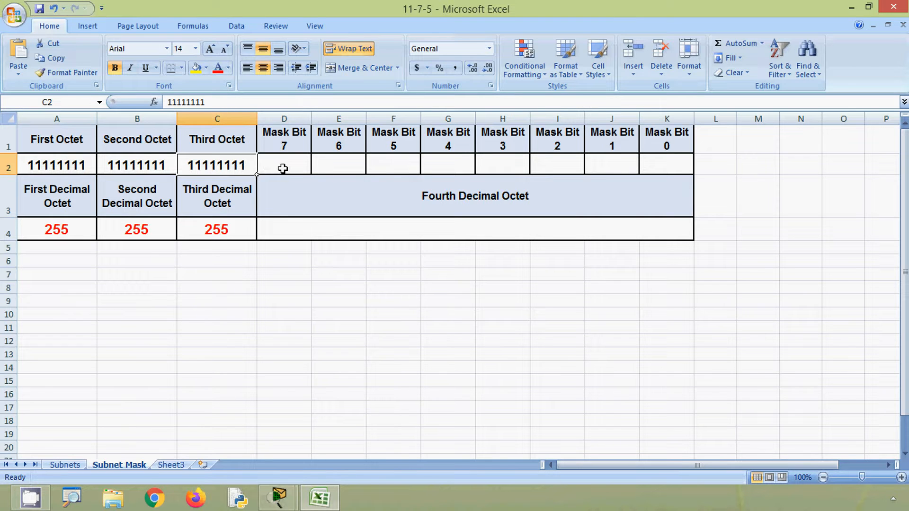
mouse_move(283, 169)
mouse_down()
mouse_move(379, 162)
mouse_move(291, 167)
mouse_up()
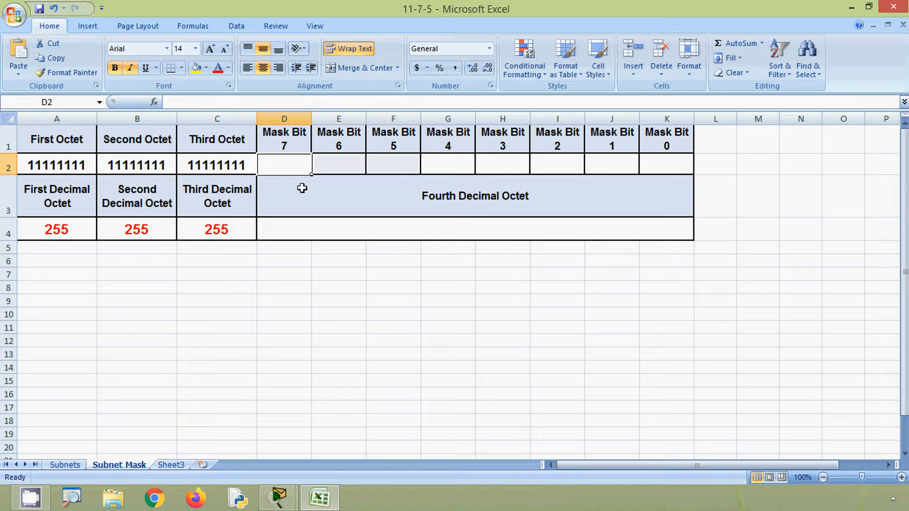
text(1)
click(329, 171)
text(1)
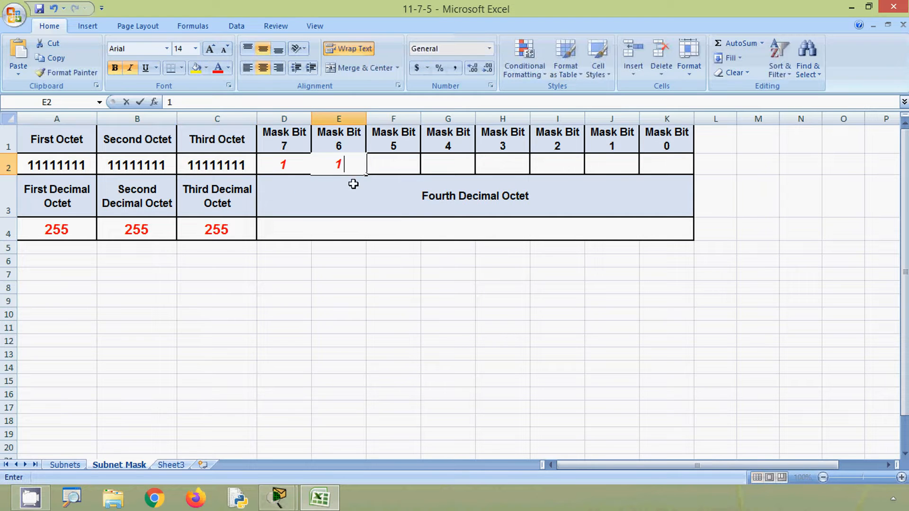
click(382, 172)
text(1)
click(397, 187)
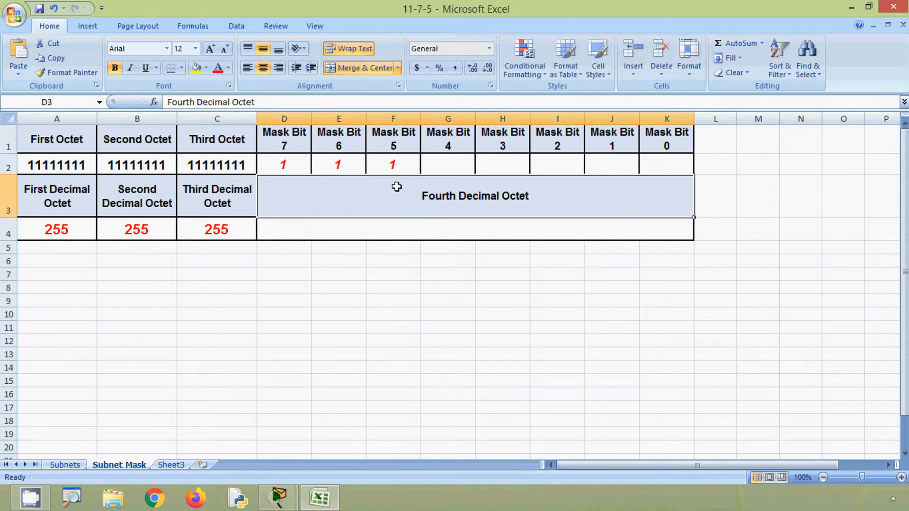
Step: Enter 0 for each of Mask Bits 4 to 0 in the subnet mask table
click(441, 169)
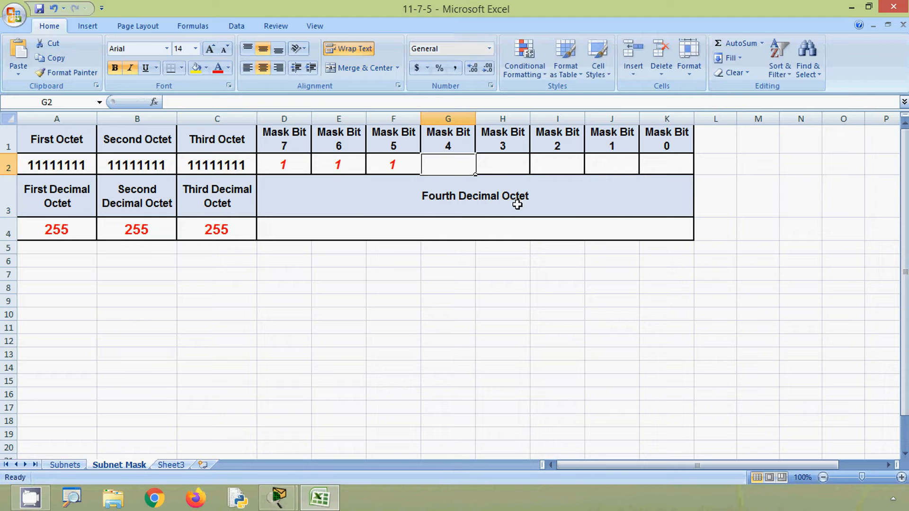
text(0)
click(499, 170)
text(0)
click(562, 169)
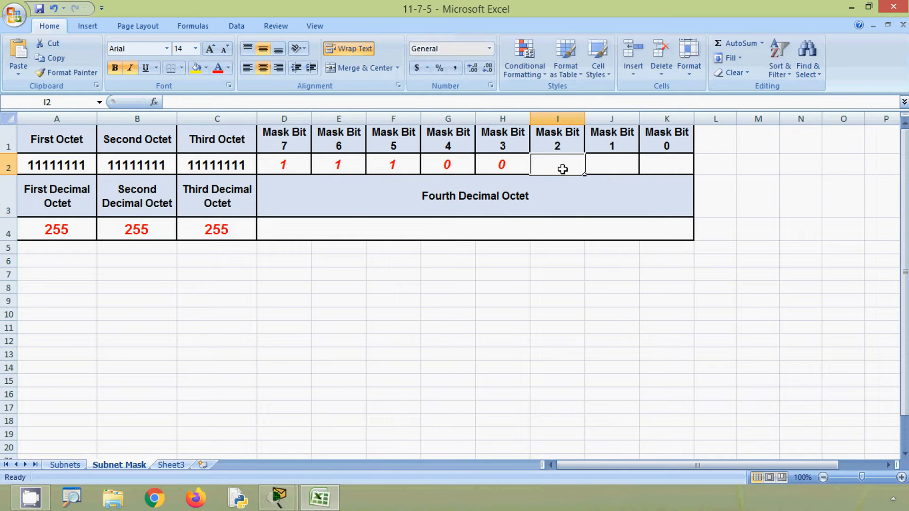
text(0)
click(605, 167)
text(0)
click(665, 167)
text(0)
click(718, 184)
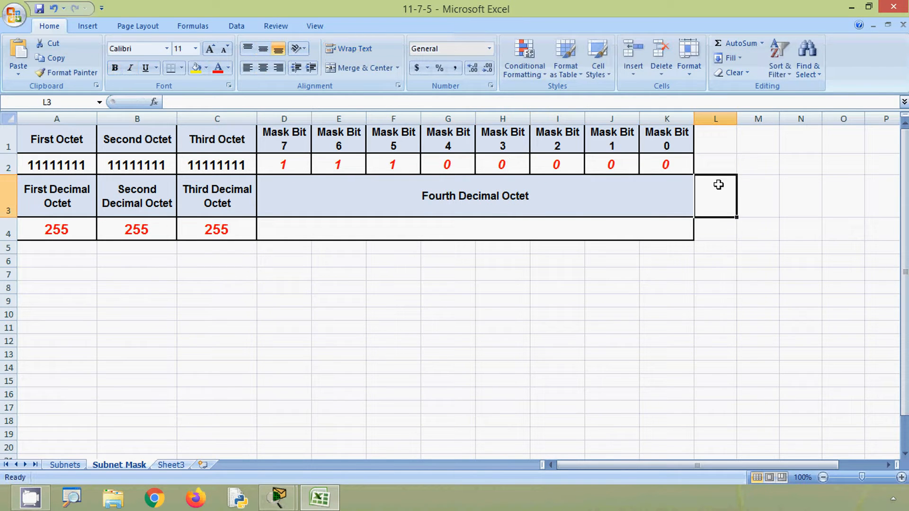
click(457, 303)
key(alt)
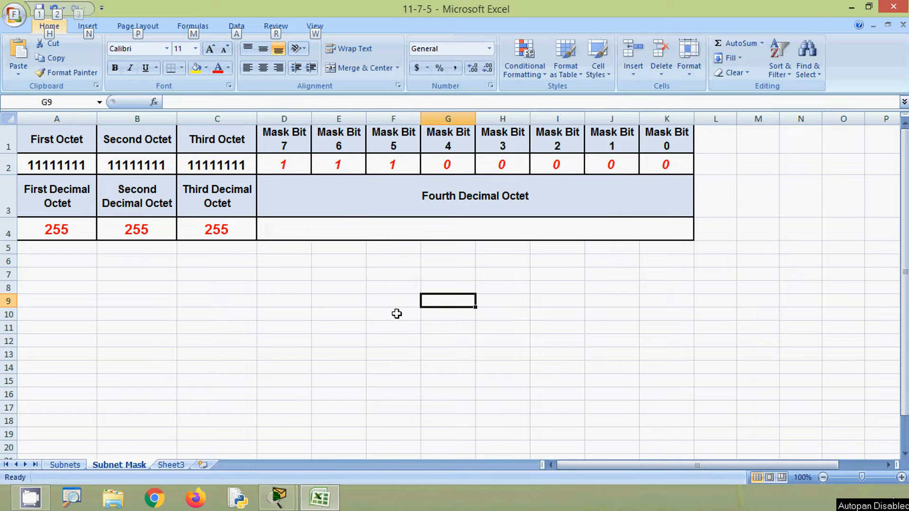
Step: Compare the first three binary octets of the subnet mask with their decimal octets, and examine the fourth octet's mask bits
click(63, 171)
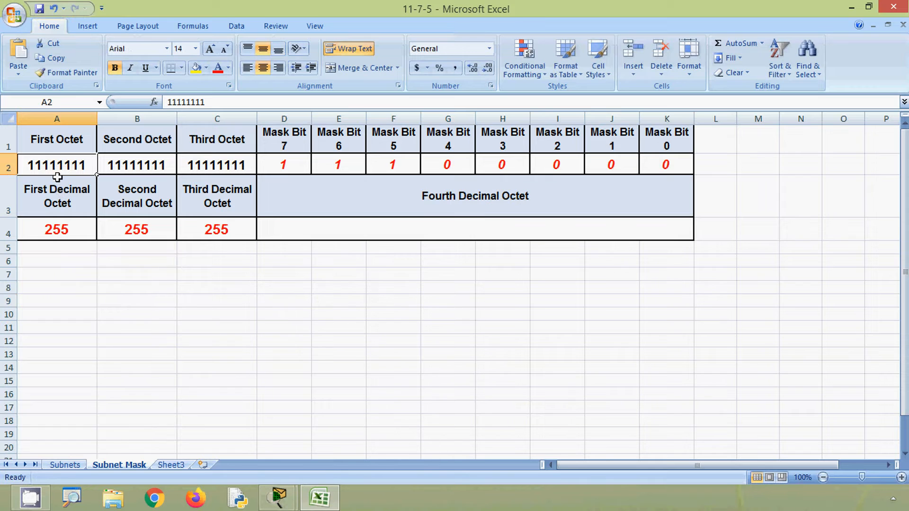
click(61, 229)
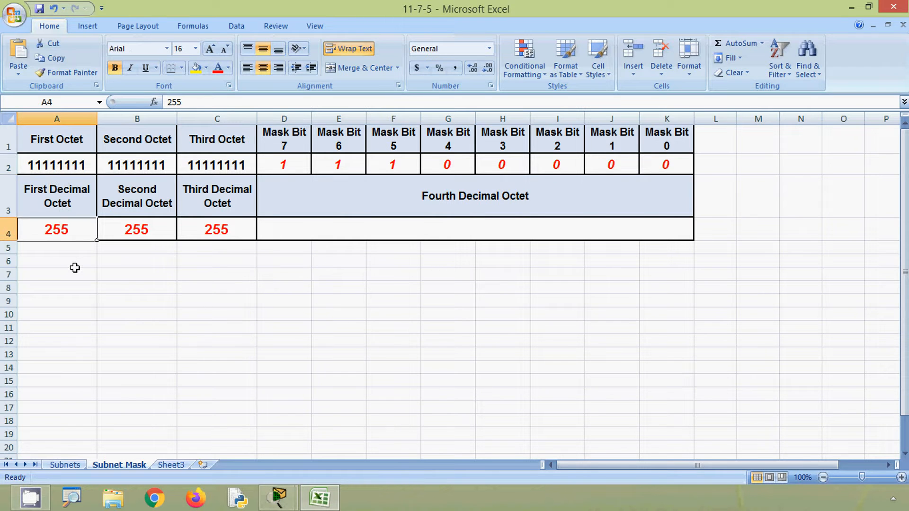
click(136, 165)
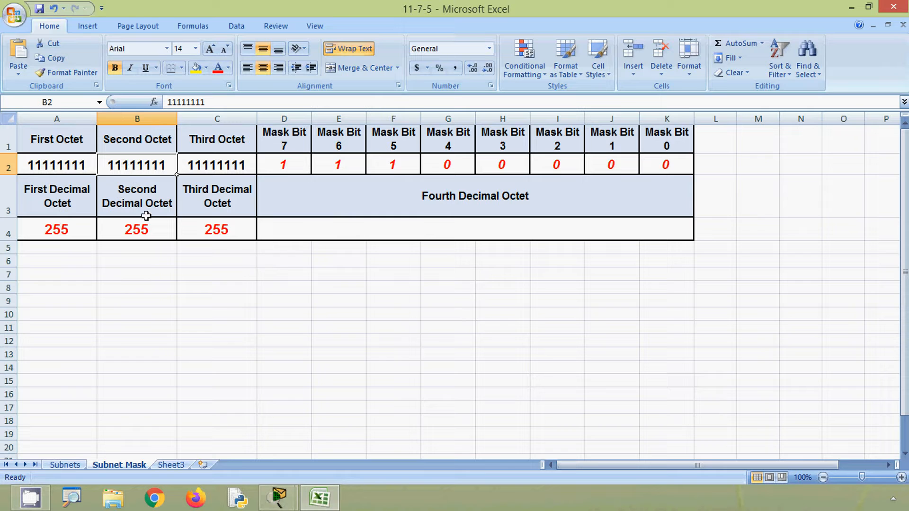
click(143, 231)
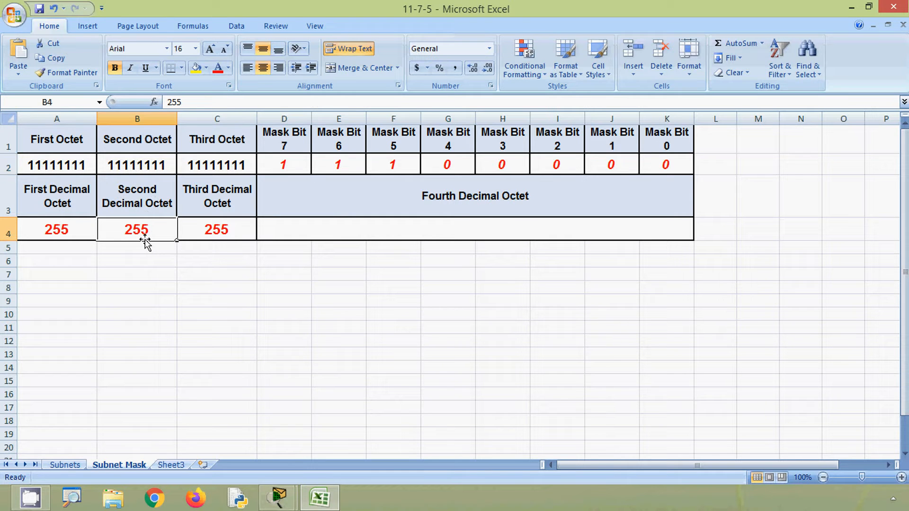
click(212, 166)
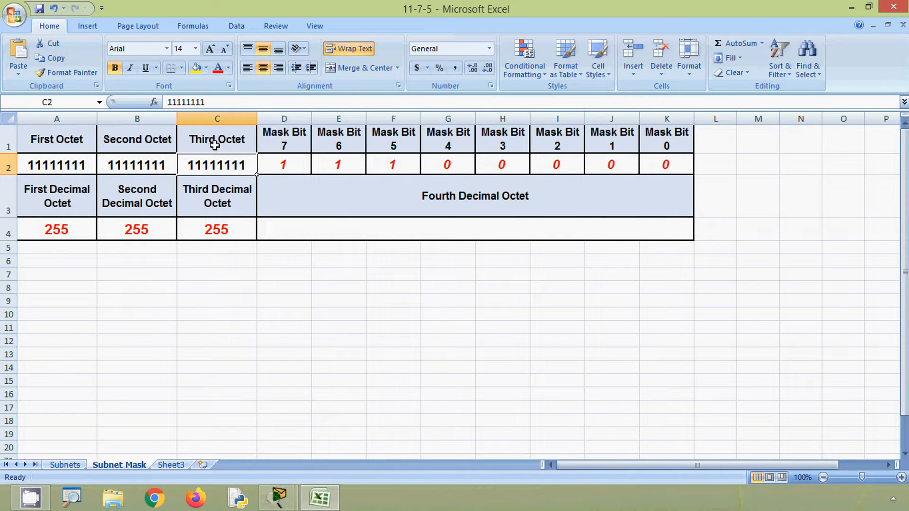
click(221, 232)
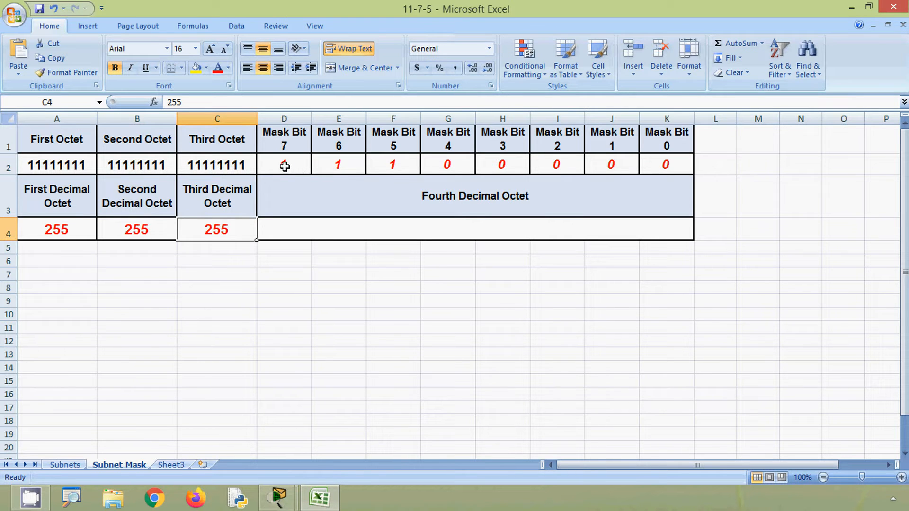
drag(284, 166, 382, 171)
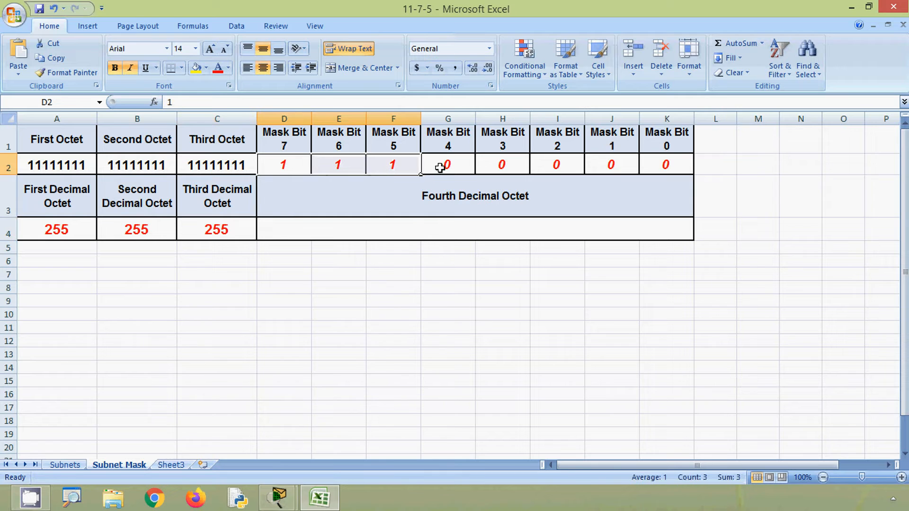
drag(438, 173, 659, 166)
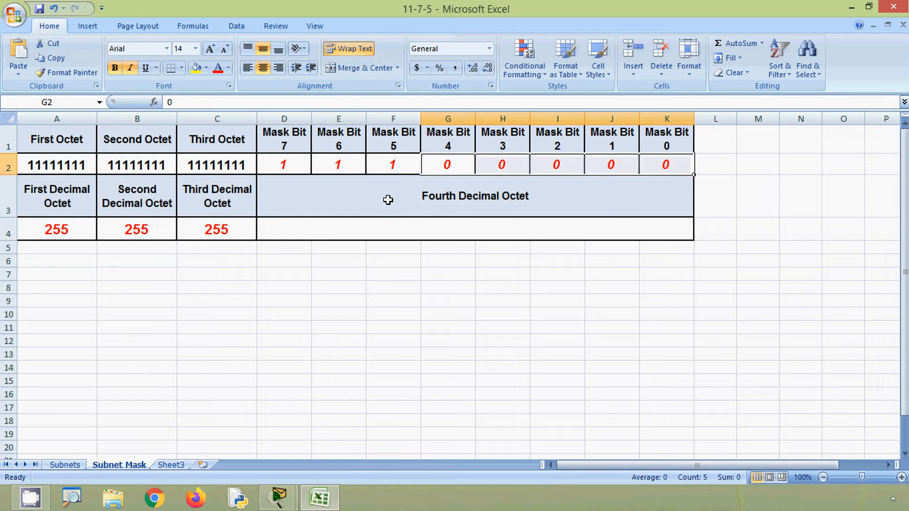
Step: Enter 224 as the Fourth Decimal Octet of the subnet mask, based on Mask Bits 7 to 0
drag(286, 166, 655, 165)
click(459, 229)
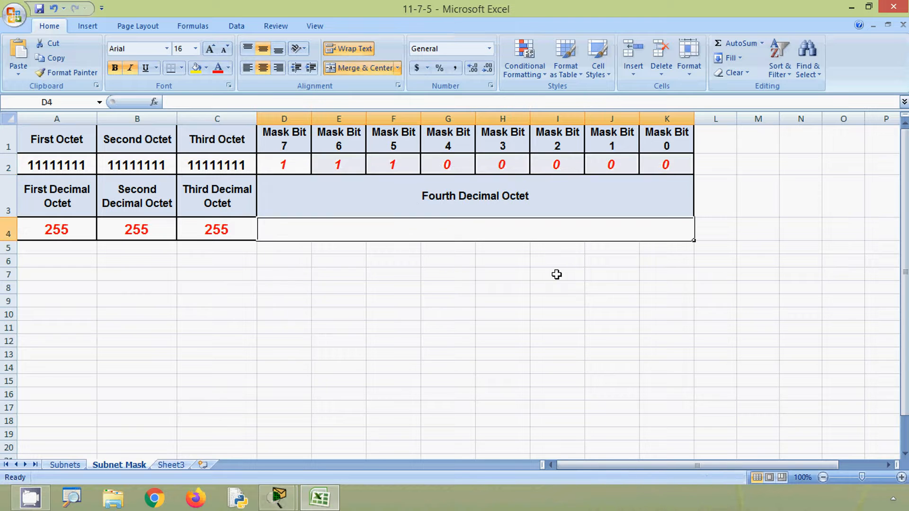
text(224)
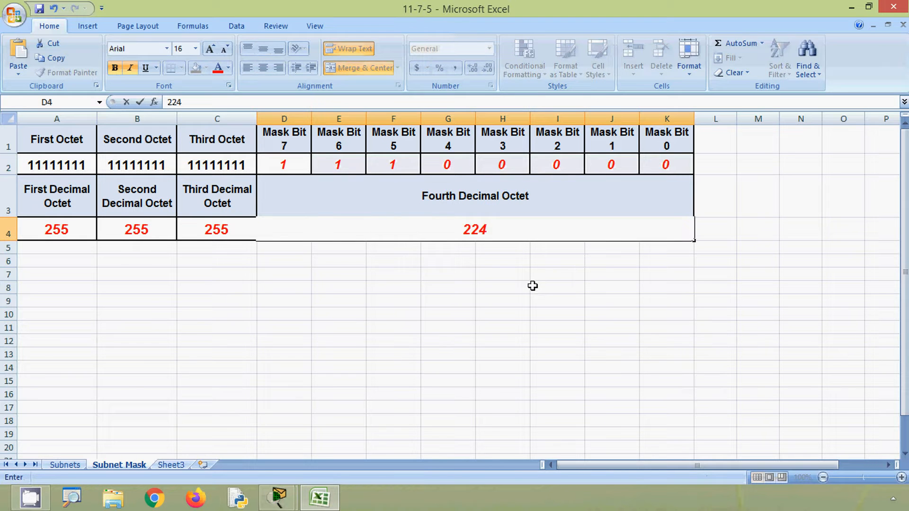
click(532, 286)
key(Up)
key(Up)
key(Up)
key(Up)
key(alt)
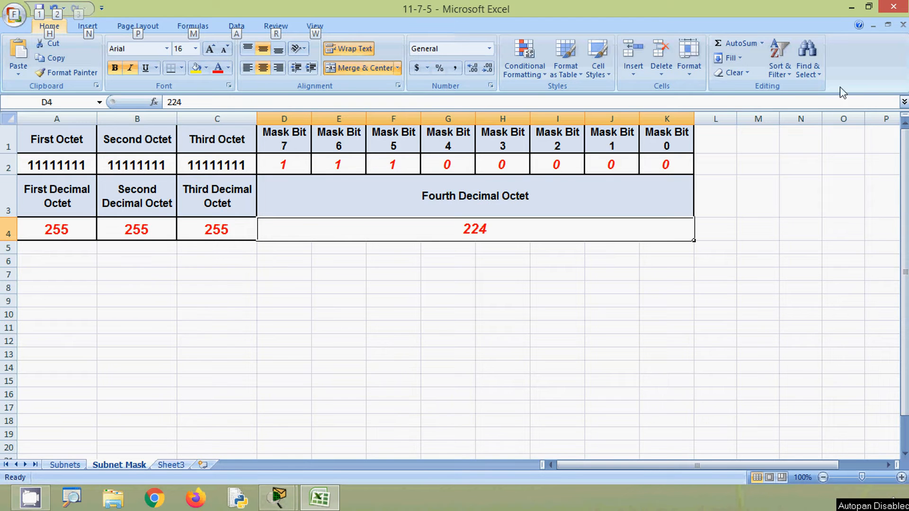
Step: Minimize the workbook and read the Subnet Table instructions of step g in the Packet Tracer activity
click(843, 5)
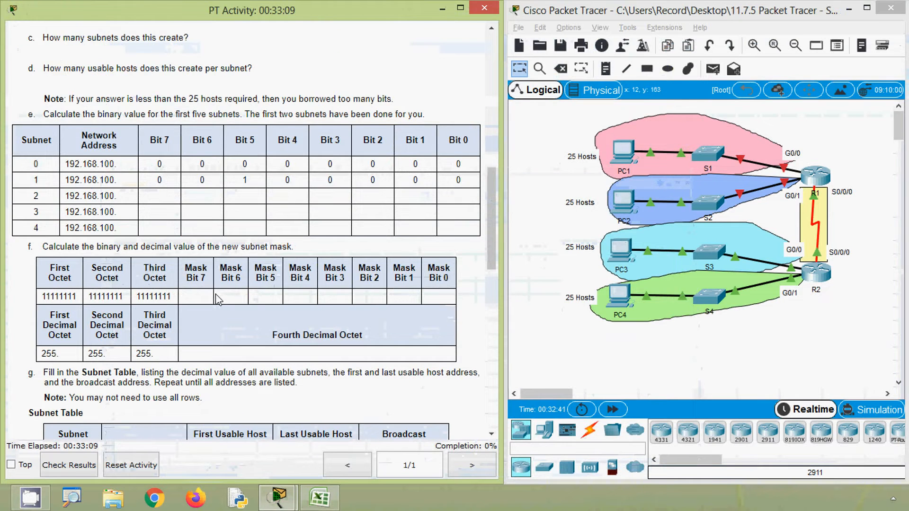
scroll(208, 307, down, 3)
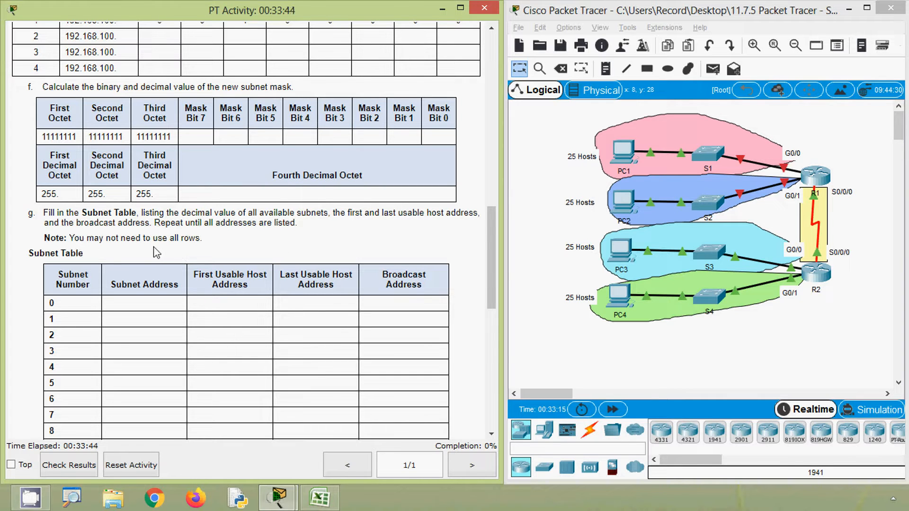
scroll(137, 296, down, 1)
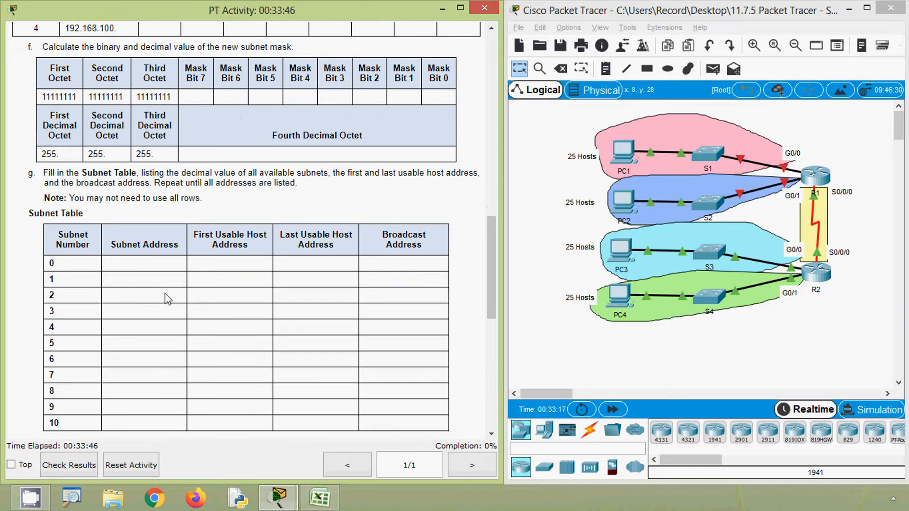
scroll(167, 298, down, 2)
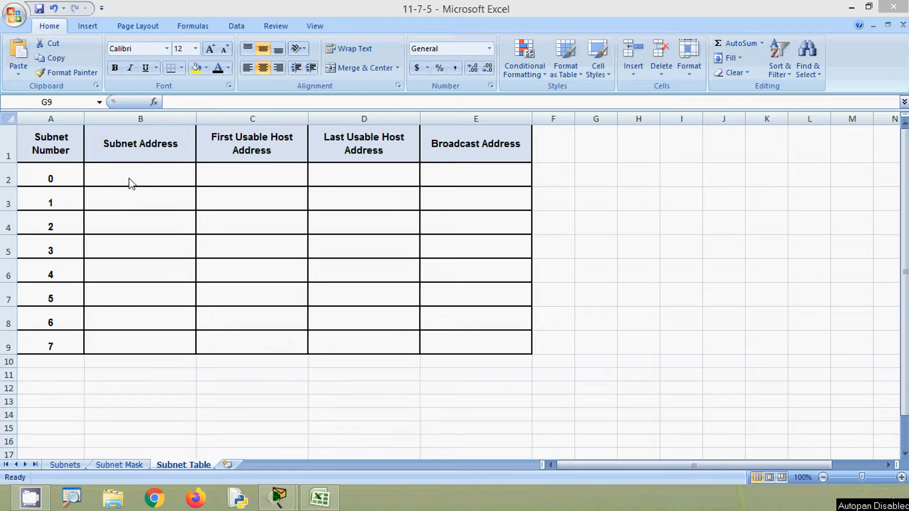
Step: Check the bits of subnet 0 on the Subnets sheet, and enter 192.168.100.0 as its Subnet Address on the Subnet Table sheet
click(150, 113)
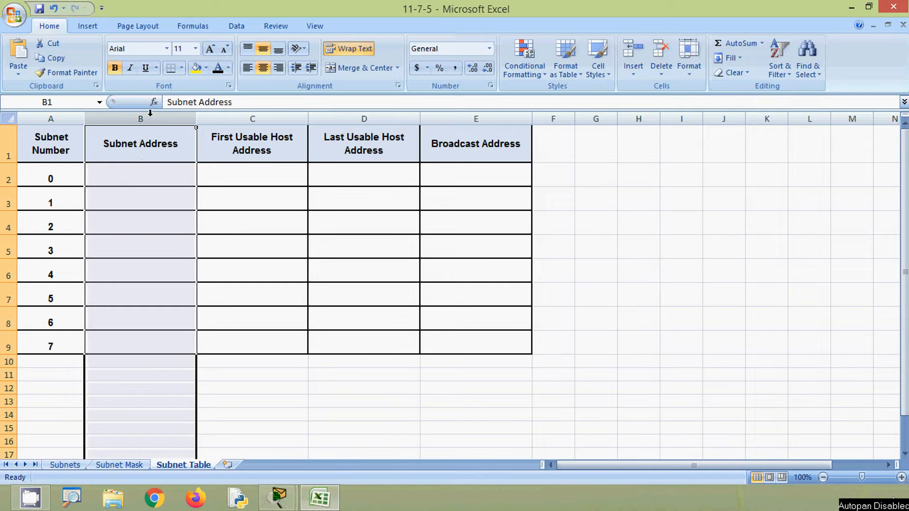
click(77, 184)
click(63, 466)
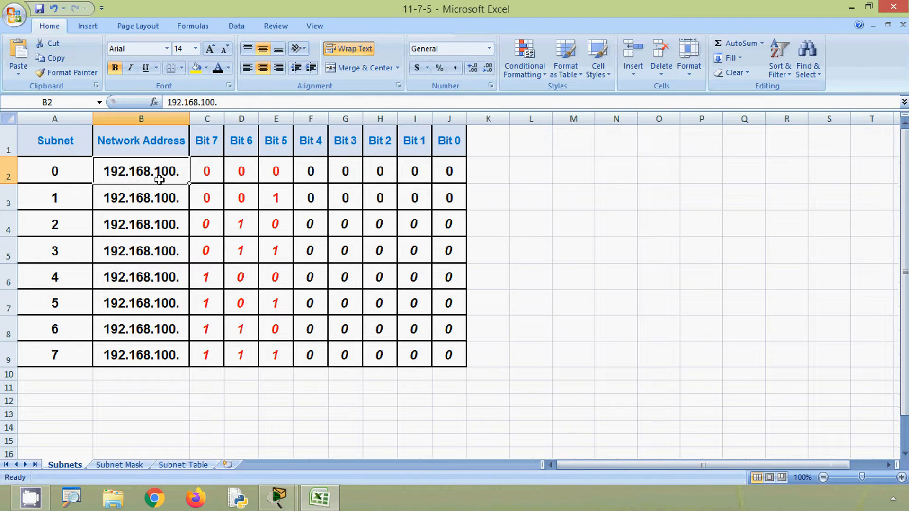
drag(207, 175, 444, 173)
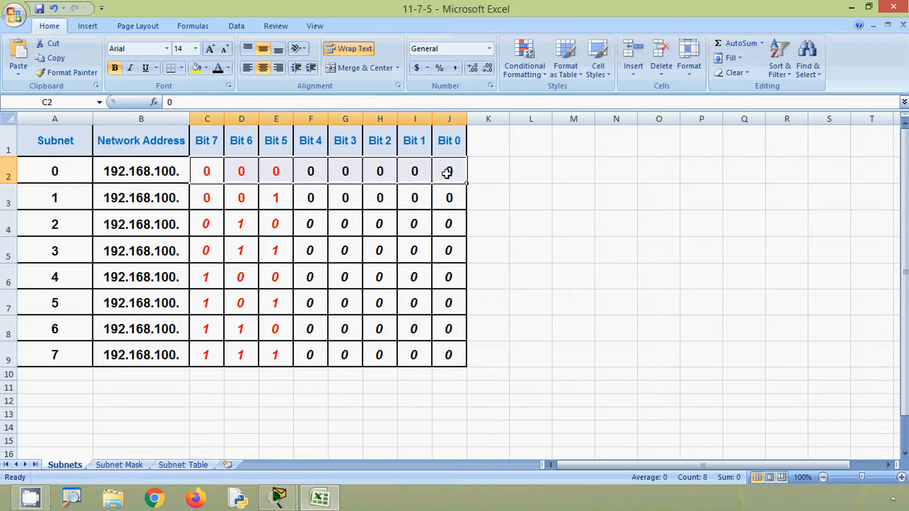
click(120, 464)
click(179, 465)
click(127, 174)
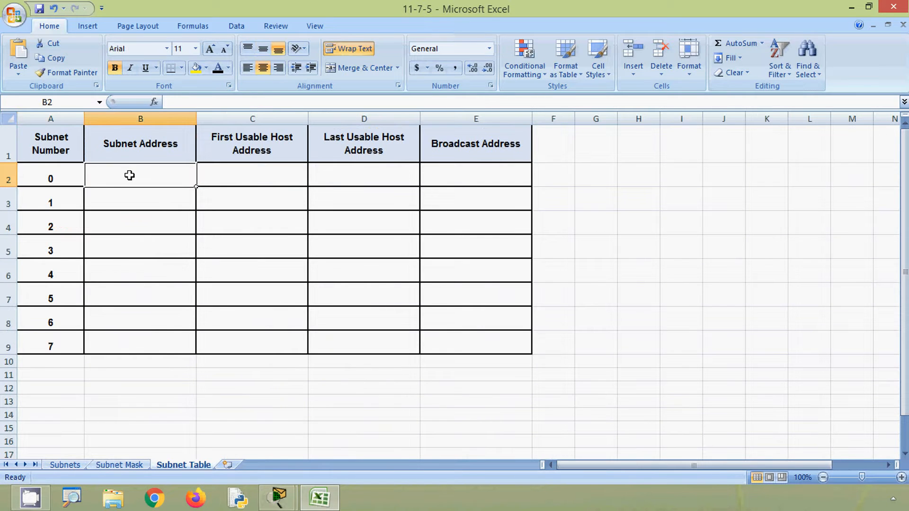
text(192)
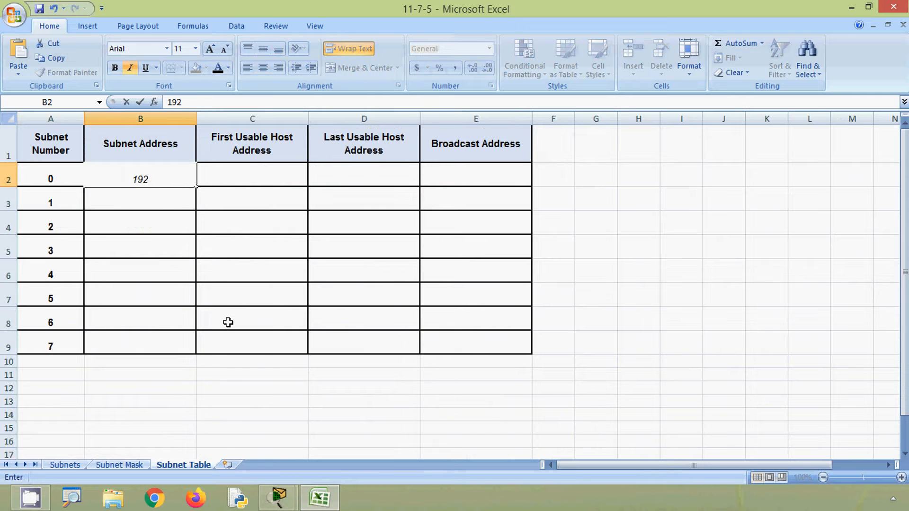
text(.168.100.0)
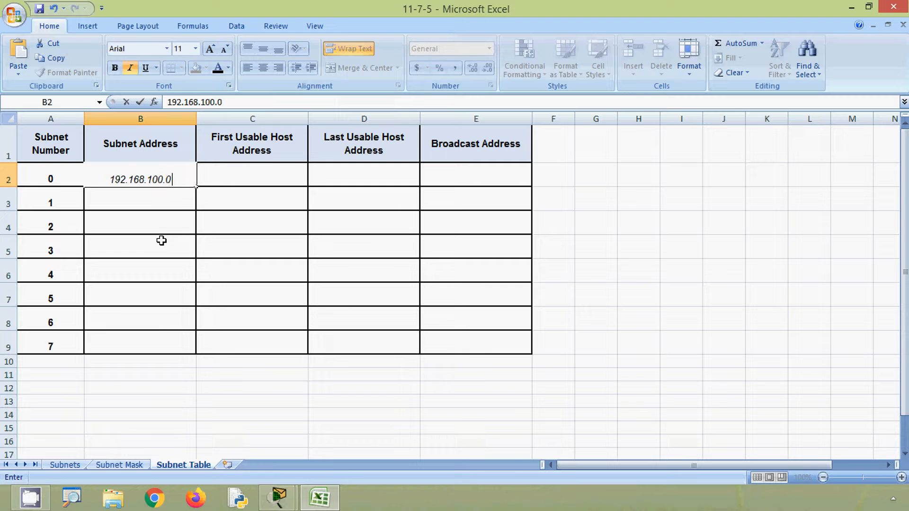
click(160, 212)
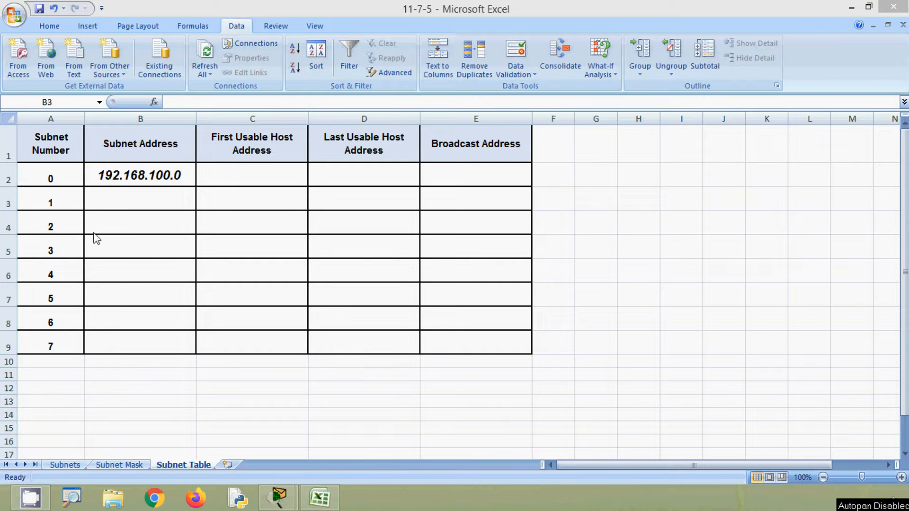
Step: Examine the network address and each of Bits 7 to 0 of subnet 1 on the Subnets sheet
click(59, 465)
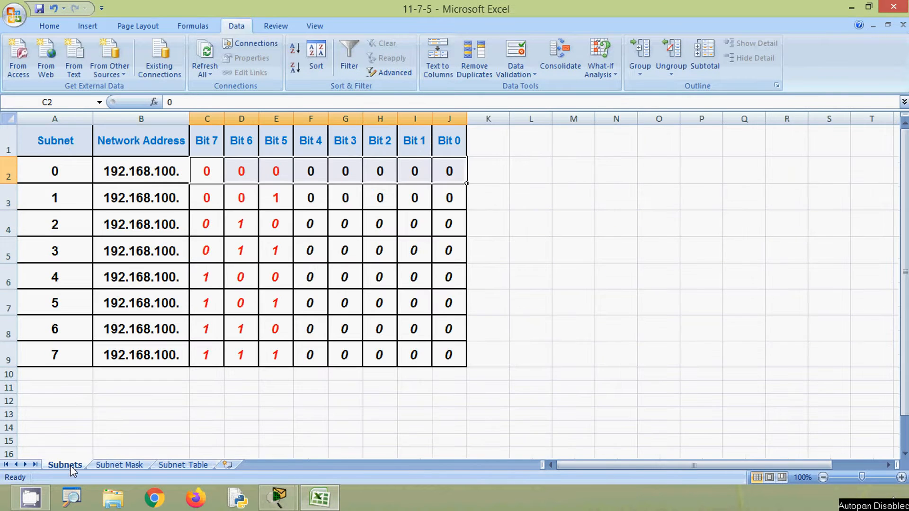
click(124, 204)
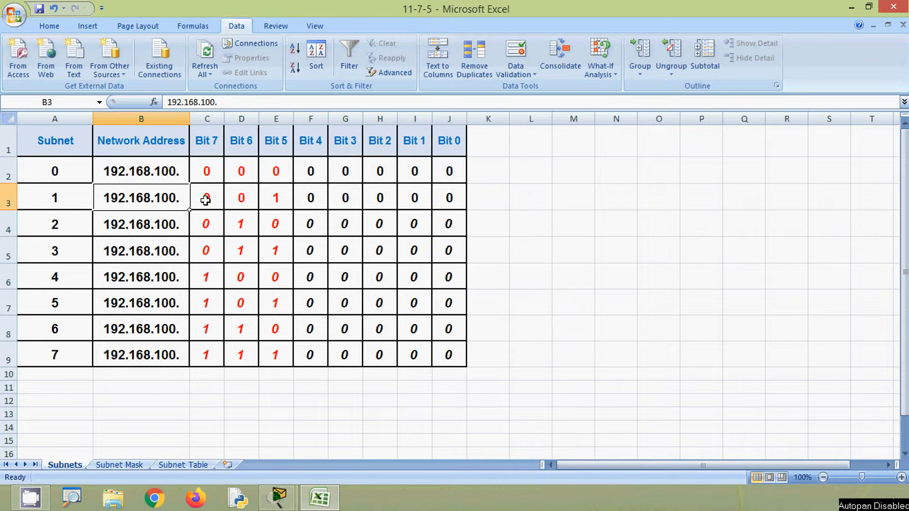
drag(206, 198, 447, 198)
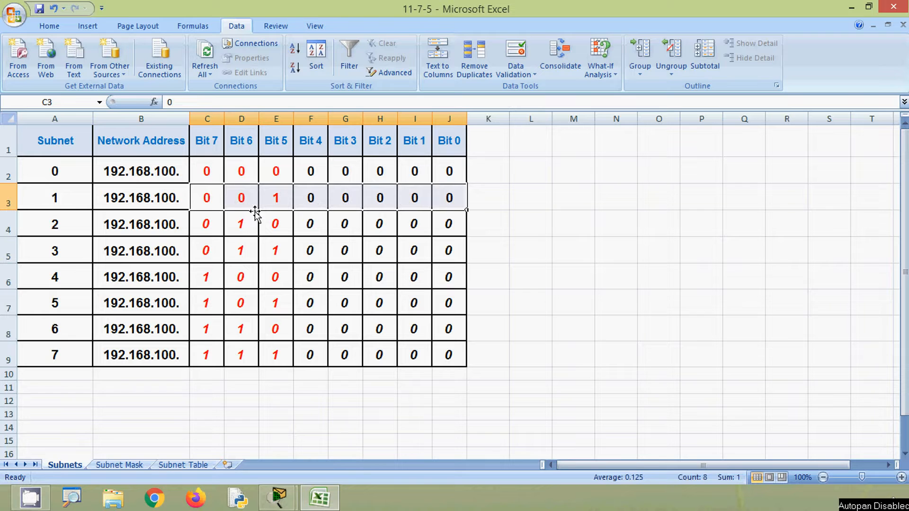
click(216, 198)
click(239, 200)
click(274, 202)
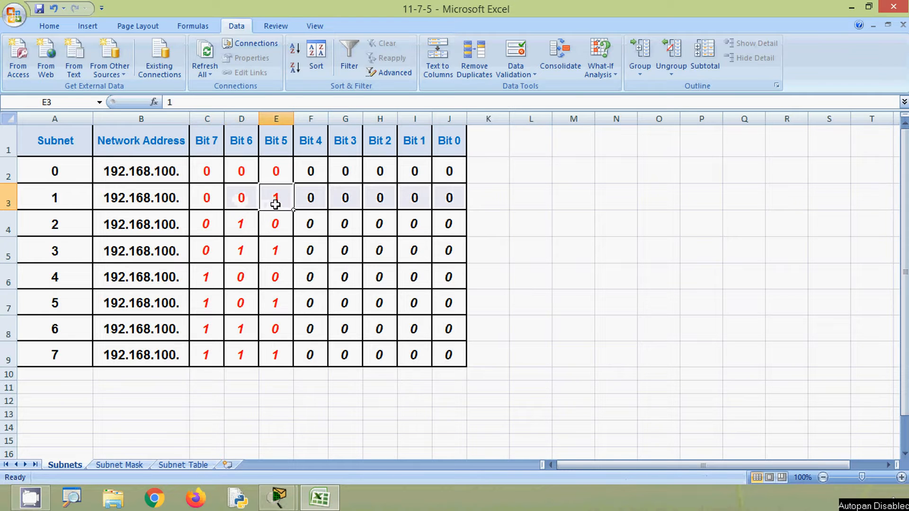
click(309, 202)
click(345, 201)
click(379, 201)
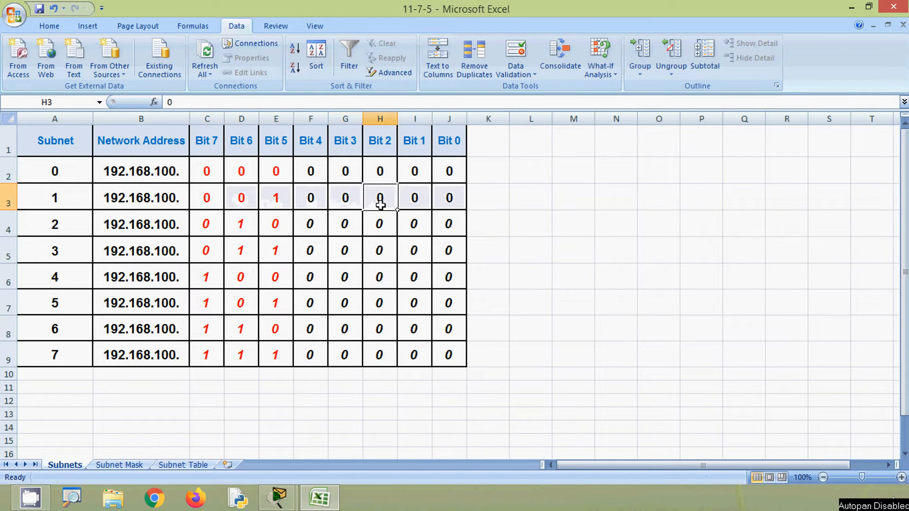
click(413, 201)
click(449, 202)
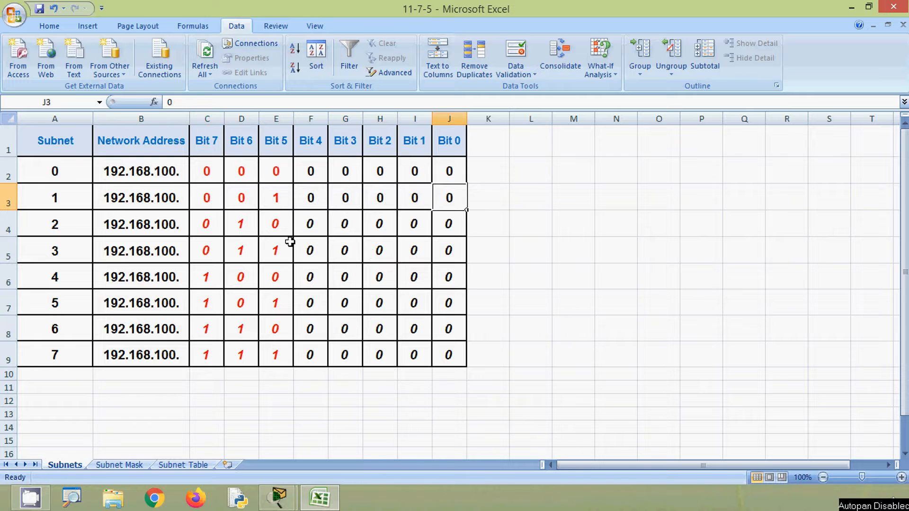
click(220, 206)
key(alt)
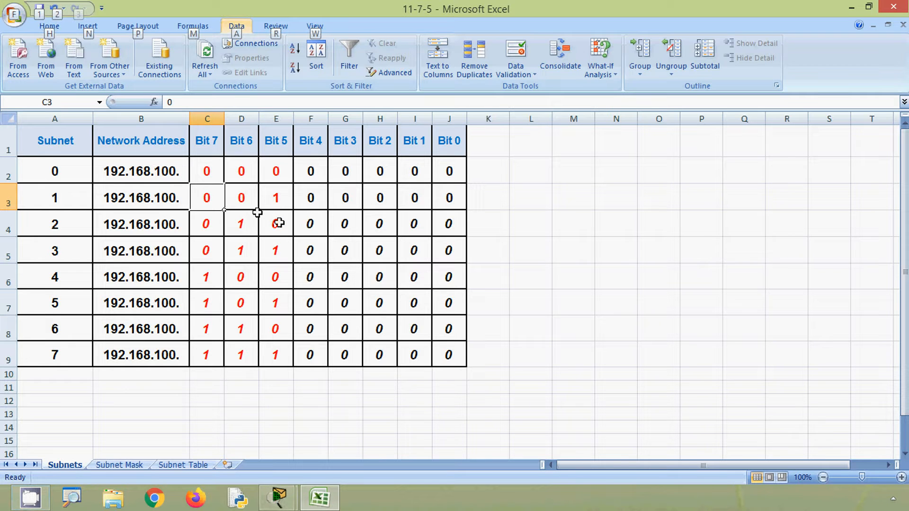
Step: Enter 192.168.100.32 as the Subnet Address of subnet 1 on the Subnet Table sheet
click(195, 467)
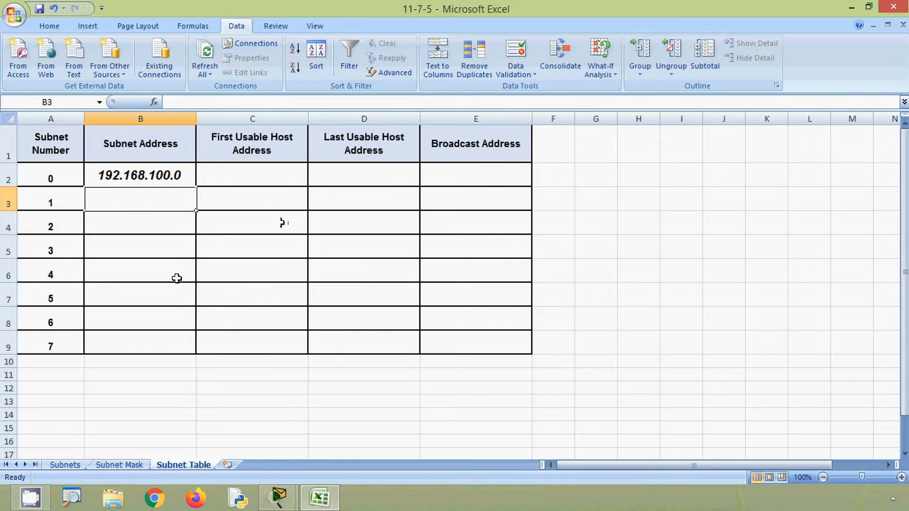
text(192.168)
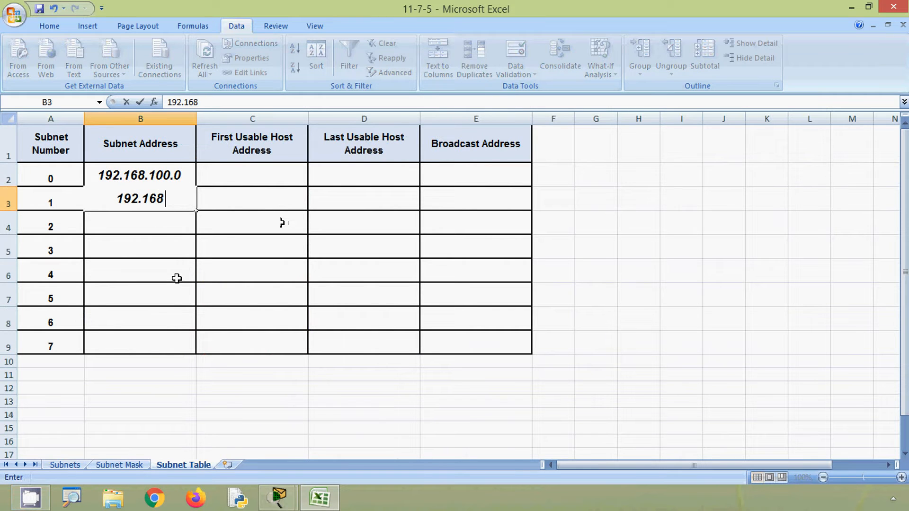
text(.100.)
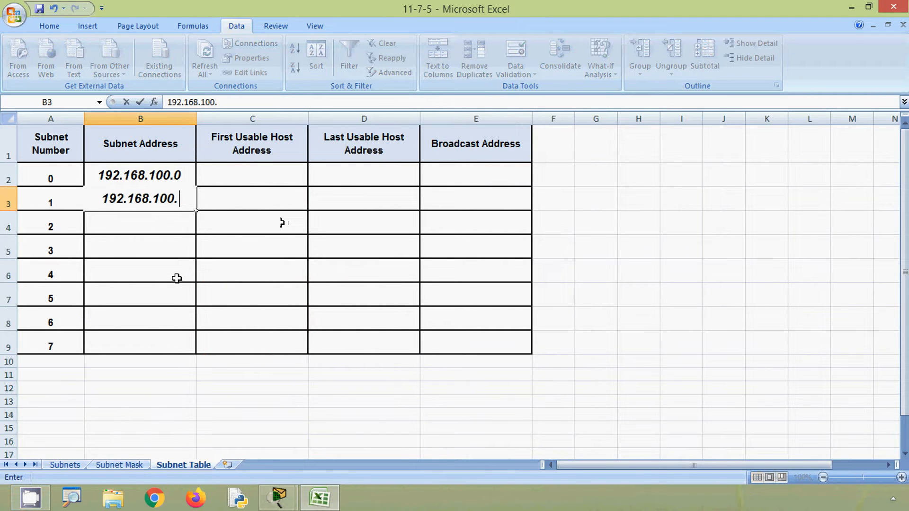
text(32)
key(Return)
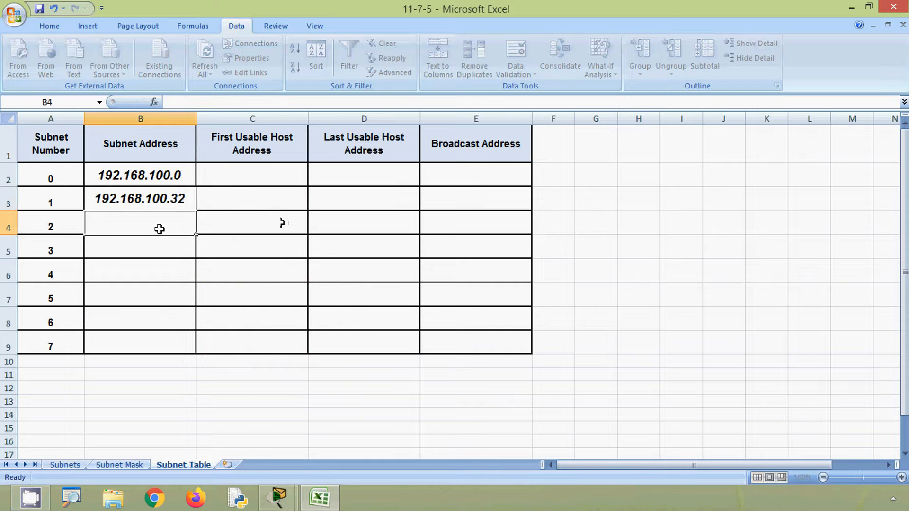
Step: Check the network address and bits of subnet 2 on the Subnets sheet, and enter 192.168.100.64 as its Subnet Address on the Subnet Table sheet
click(66, 464)
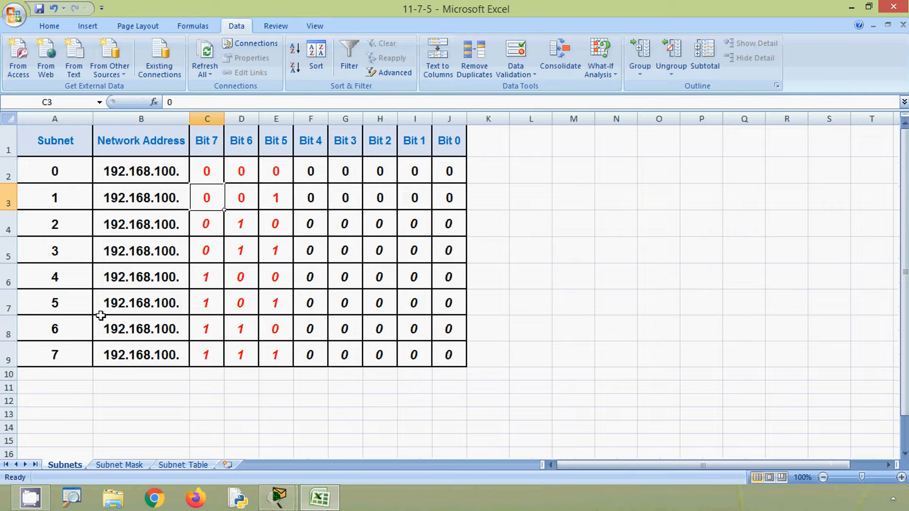
click(124, 228)
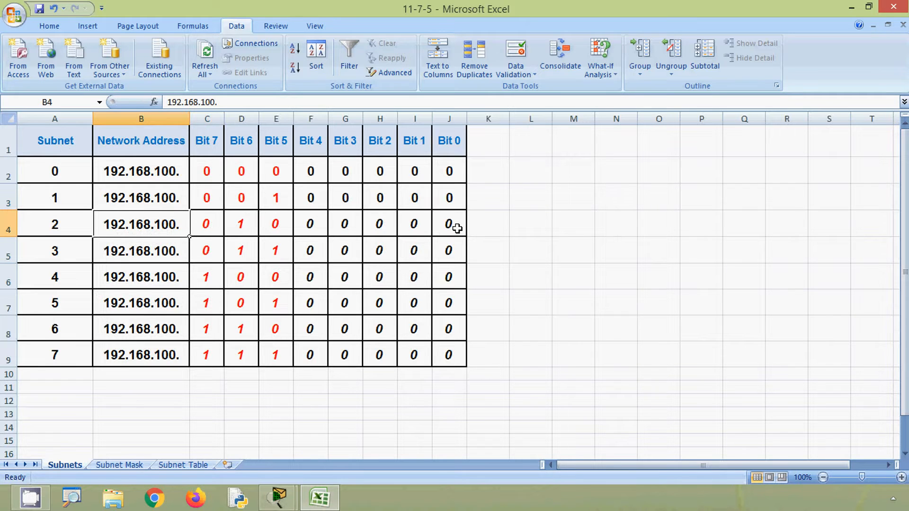
key(Right)
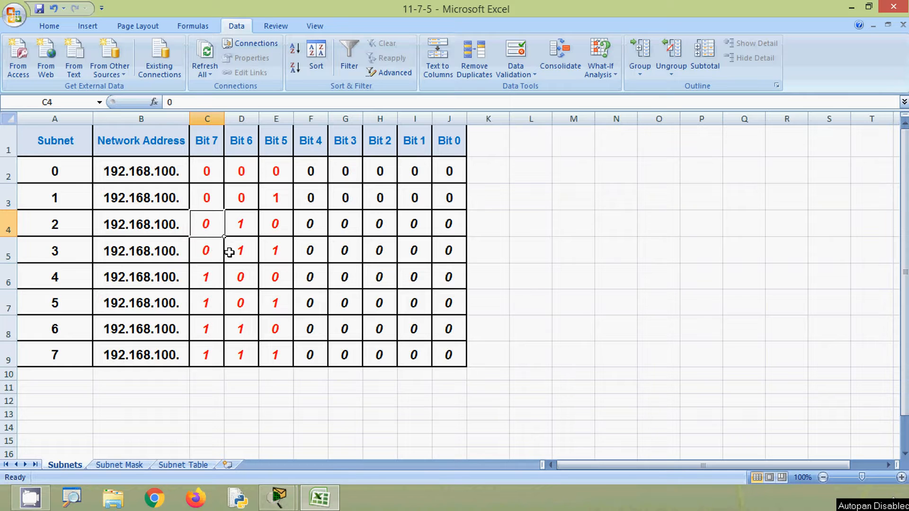
drag(212, 229, 450, 226)
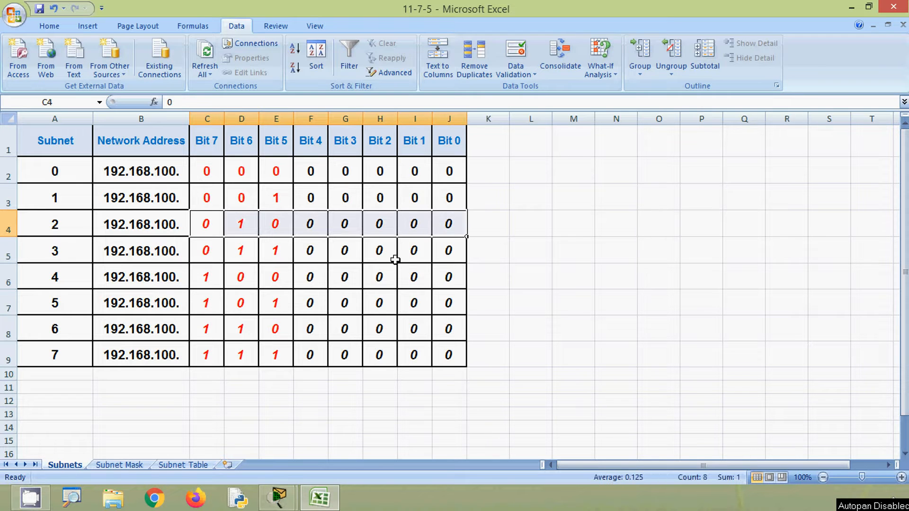
click(181, 465)
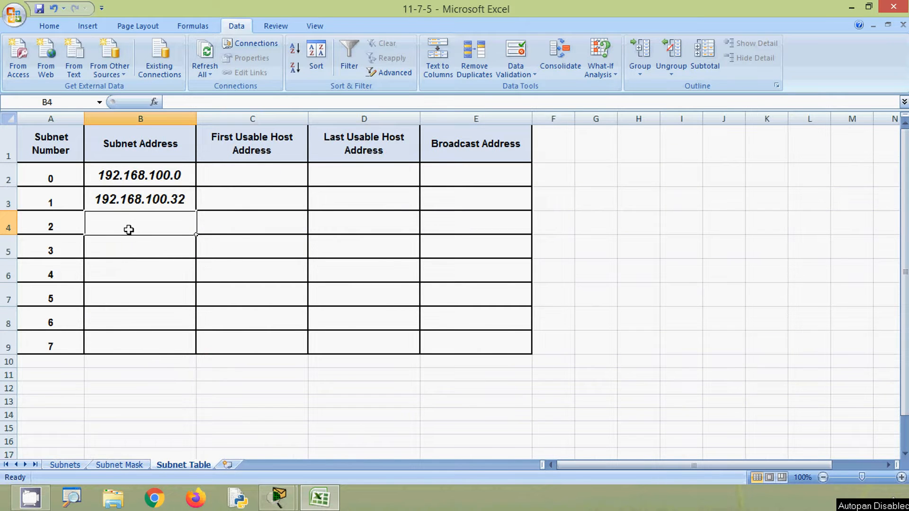
text(192)
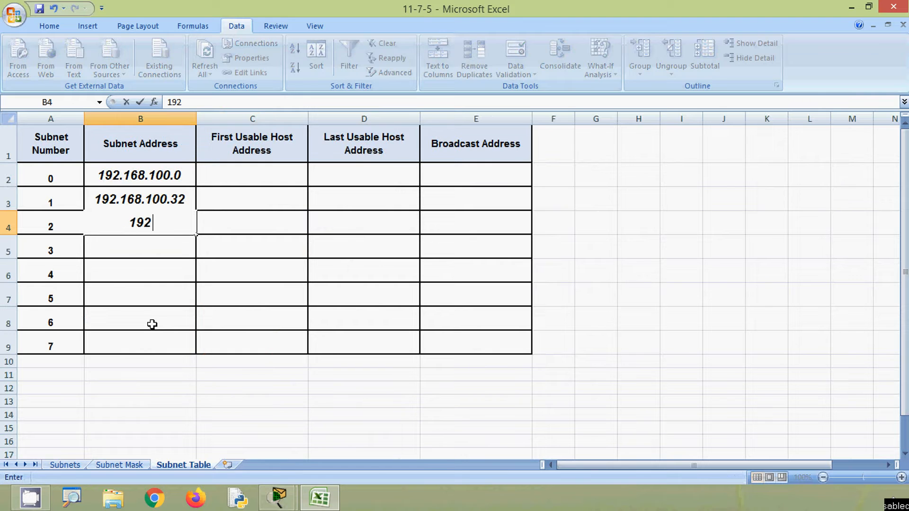
text(.168.10)
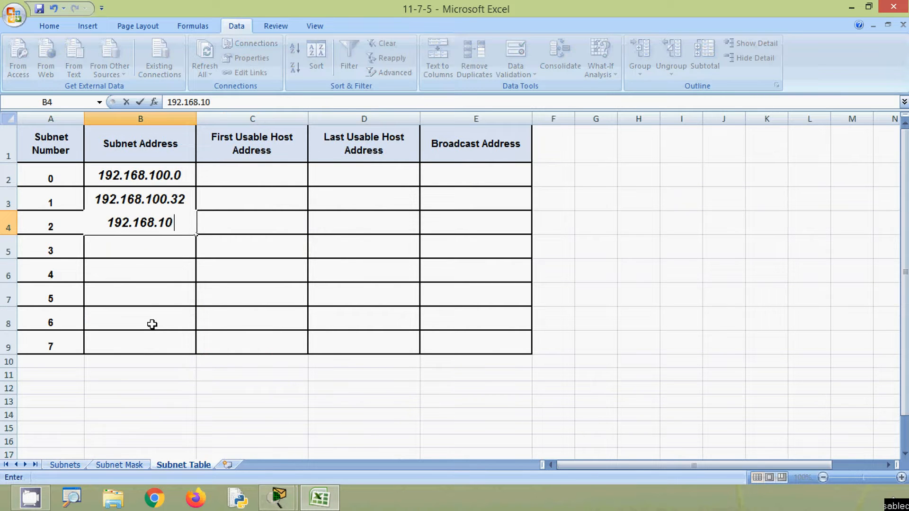
text(0.64)
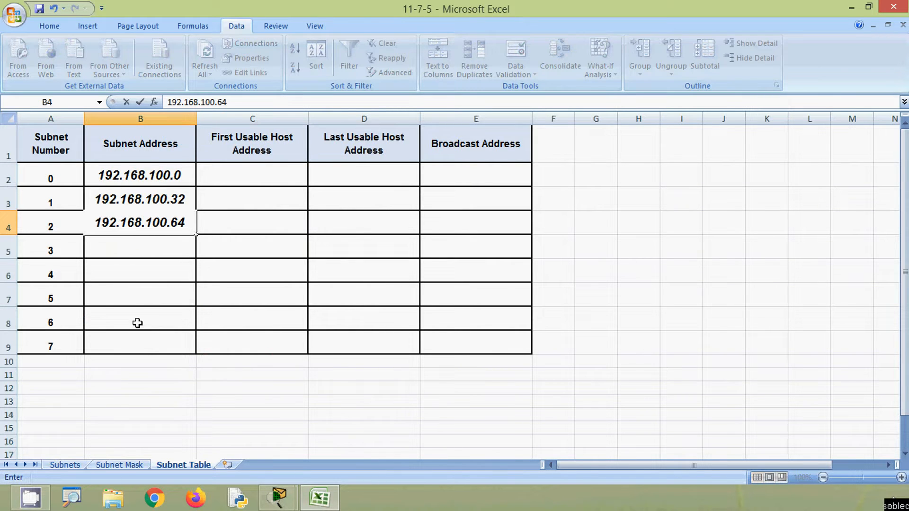
key(Return)
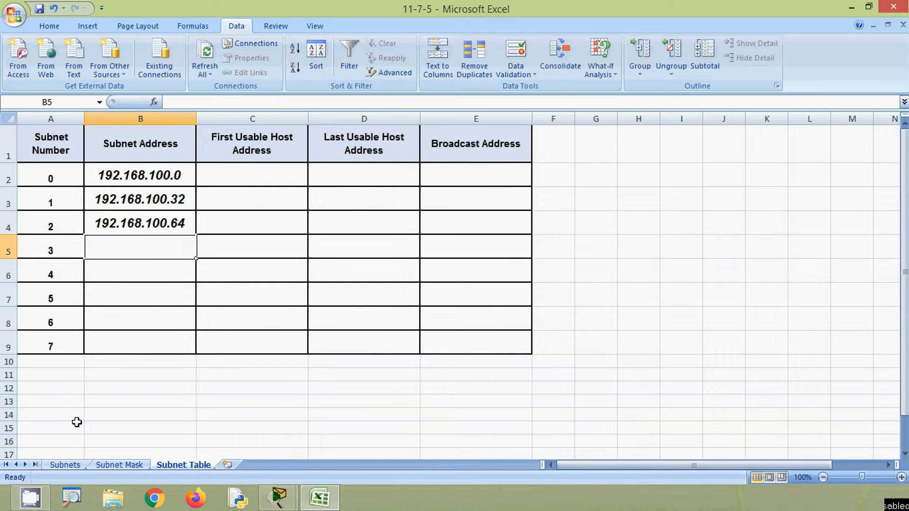
Step: Examine the network address and Bits 7 to 0 of subnet 3 on the Subnets sheet, rechecking Bits 6 and 5
click(64, 463)
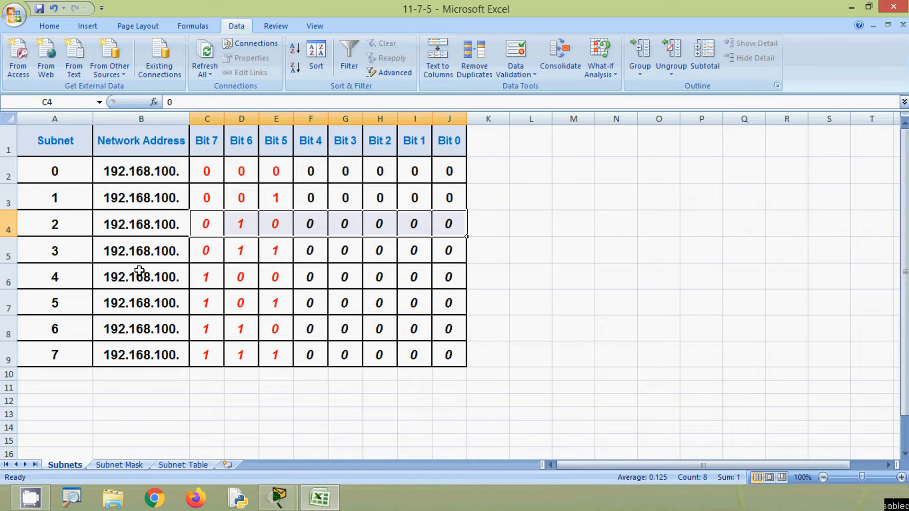
click(142, 251)
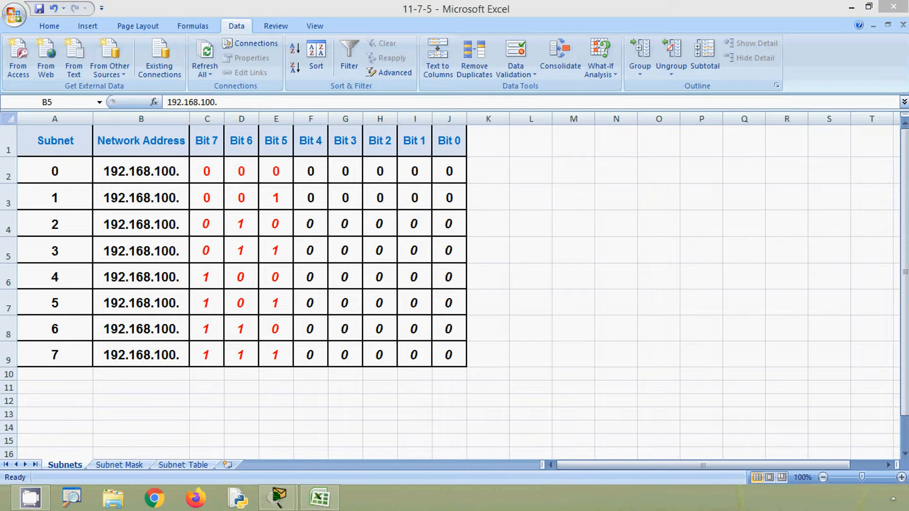
click(237, 258)
click(270, 258)
click(314, 258)
click(338, 261)
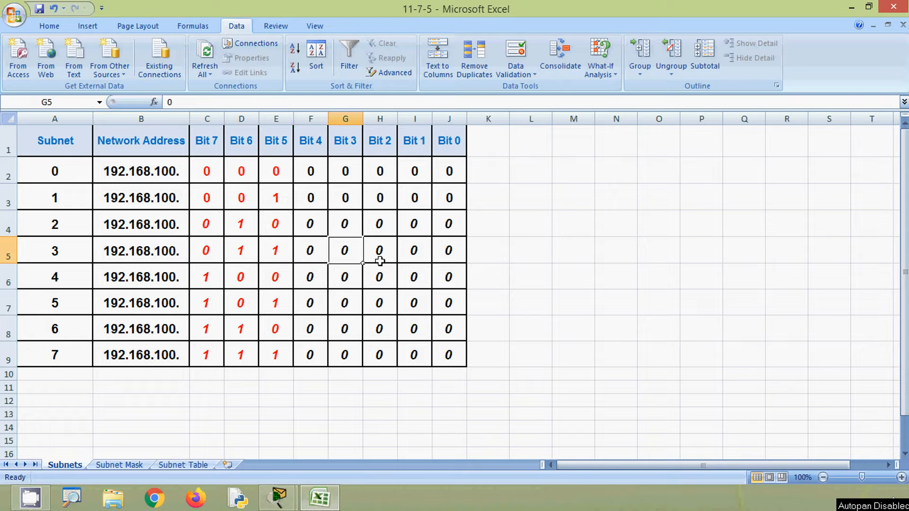
click(379, 257)
click(411, 254)
click(442, 251)
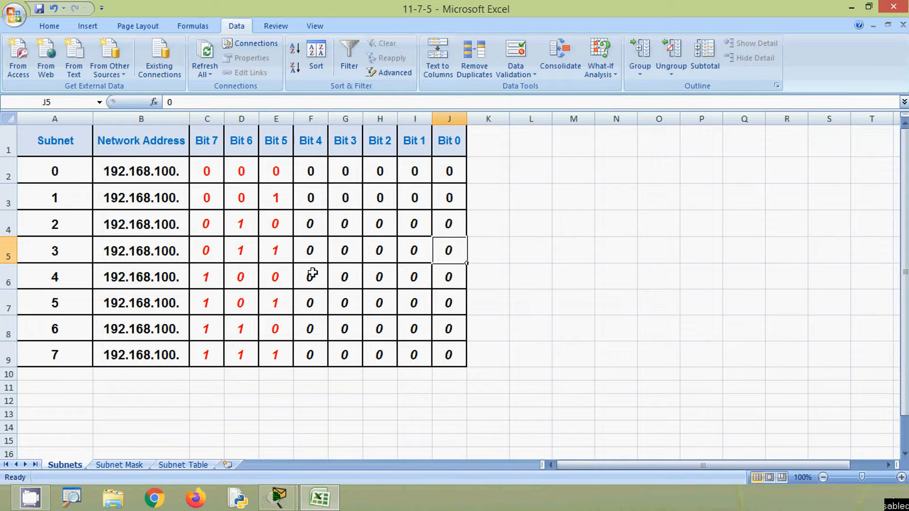
click(253, 259)
click(275, 253)
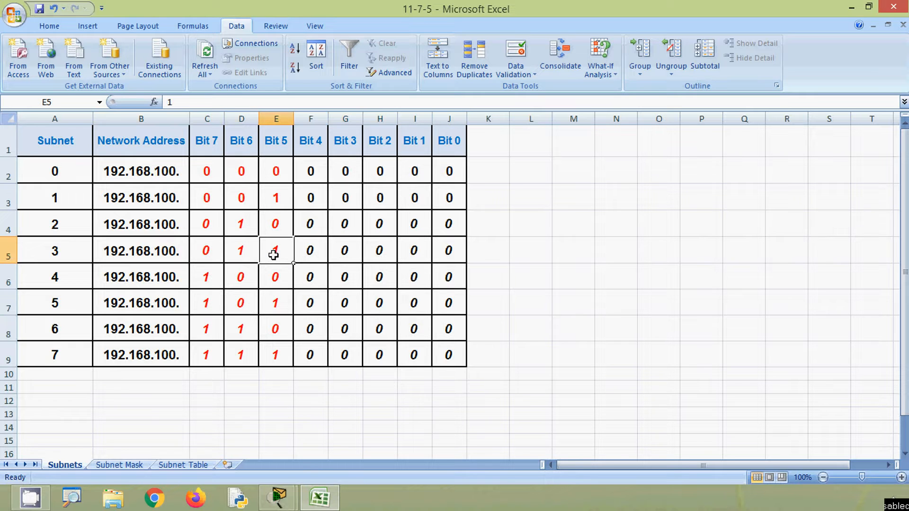
Step: Enter 192.168.100.96 as the Subnet Address of subnet 3 on the Subnet Table sheet
click(168, 465)
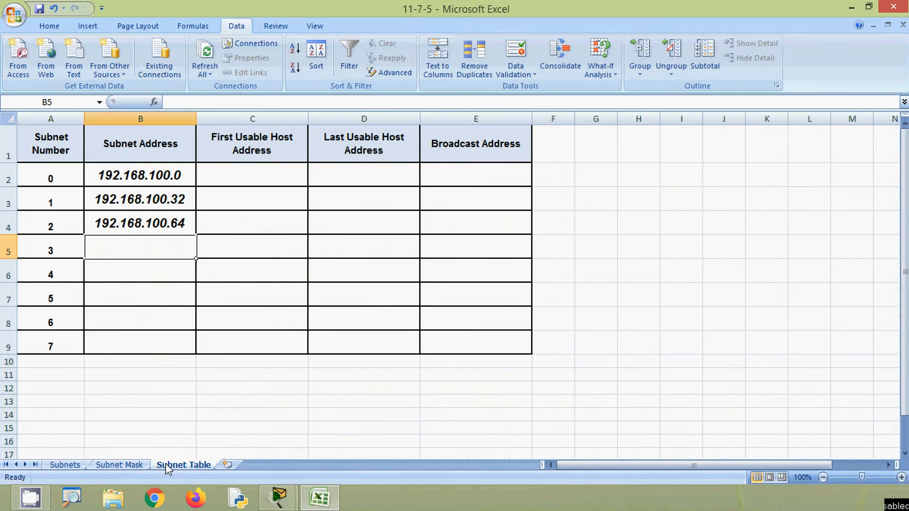
text(19)
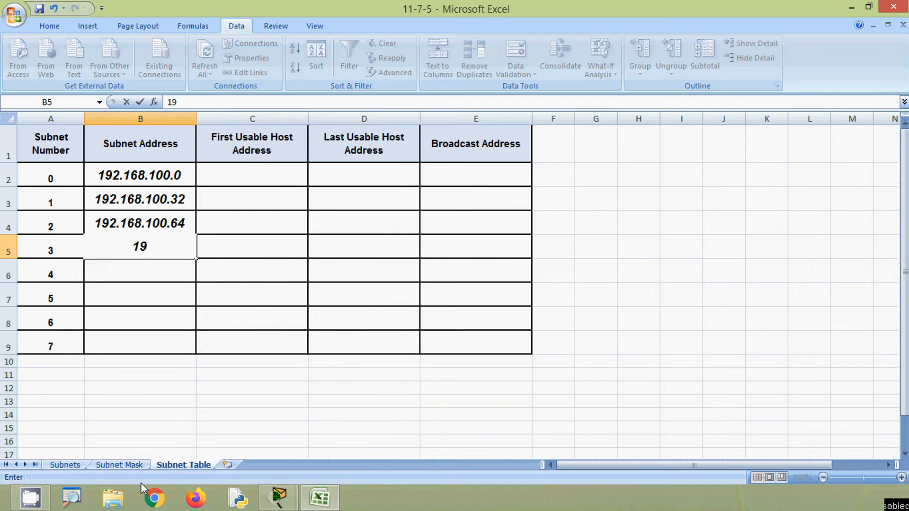
text(2.168)
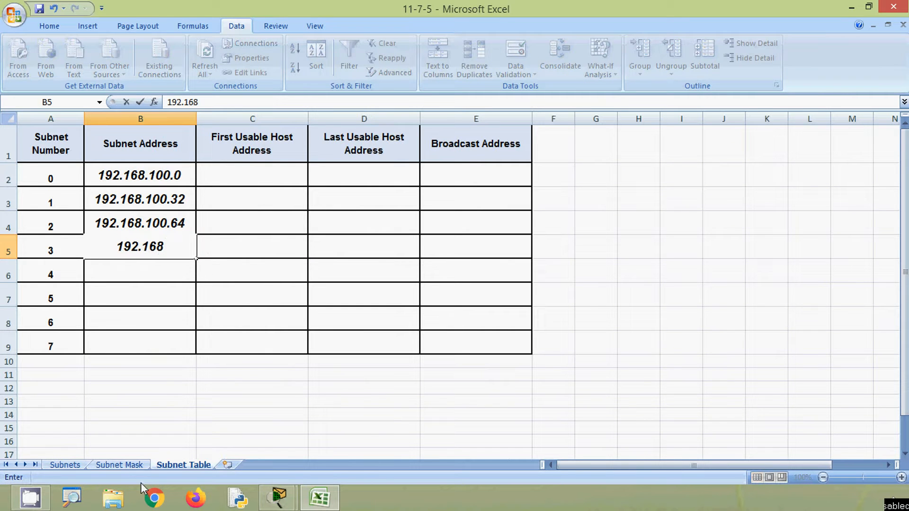
text(.100)
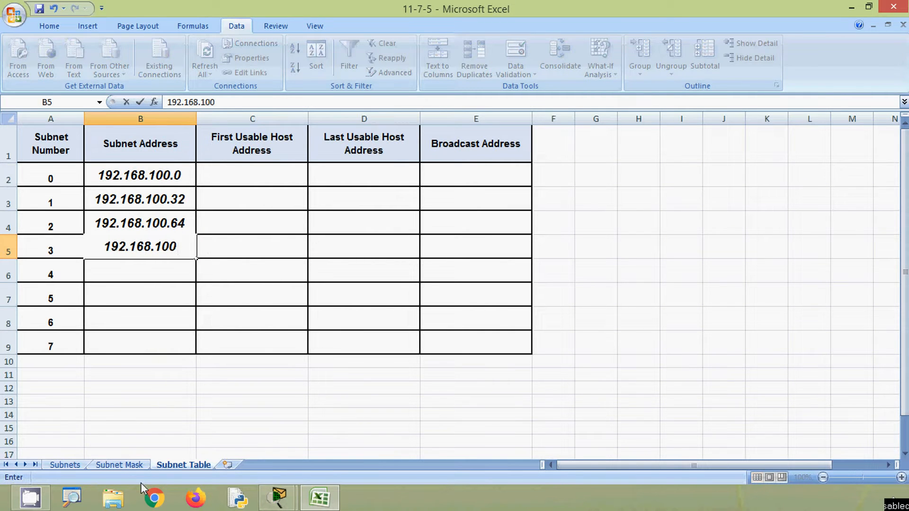
text(.96)
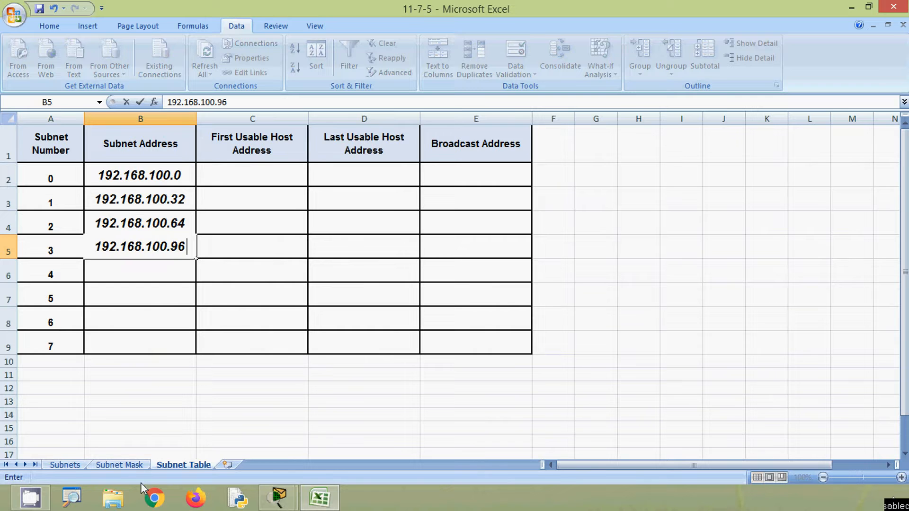
click(131, 279)
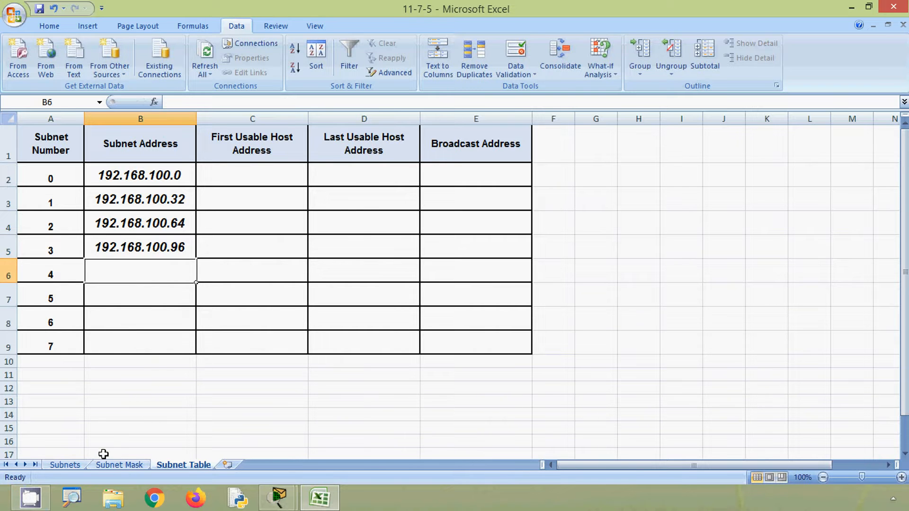
Step: Check the network address and bits of subnet 4 on the Subnets sheet, and enter 192.168.100.128 as its Subnet Address on the Subnet Table sheet
click(64, 465)
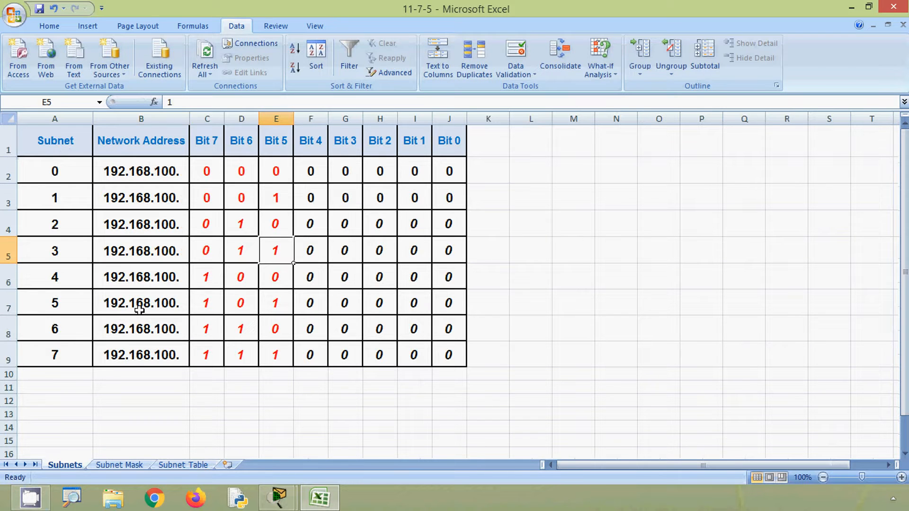
click(140, 278)
key(alt)
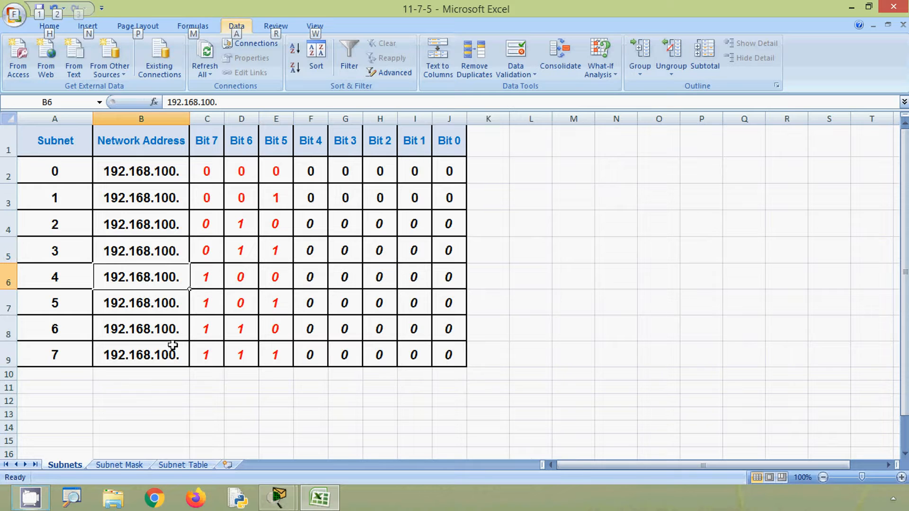
click(210, 281)
drag(240, 275, 452, 282)
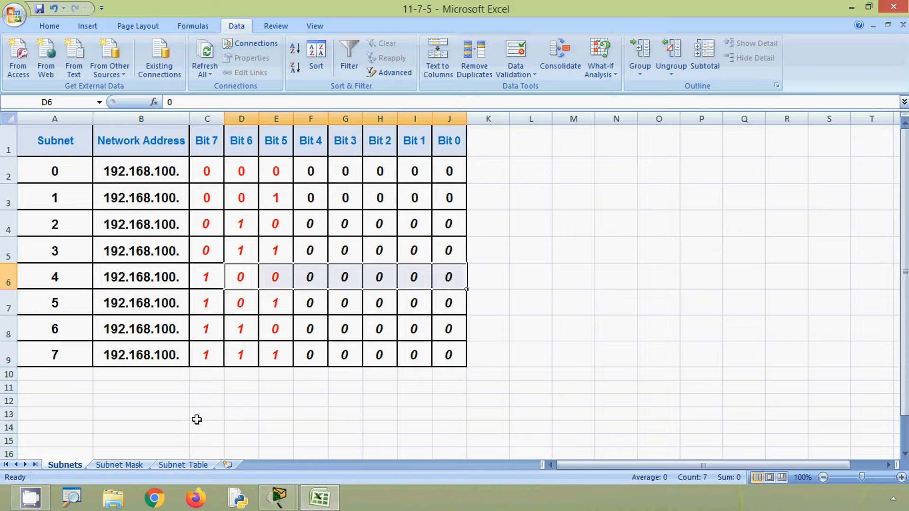
click(176, 466)
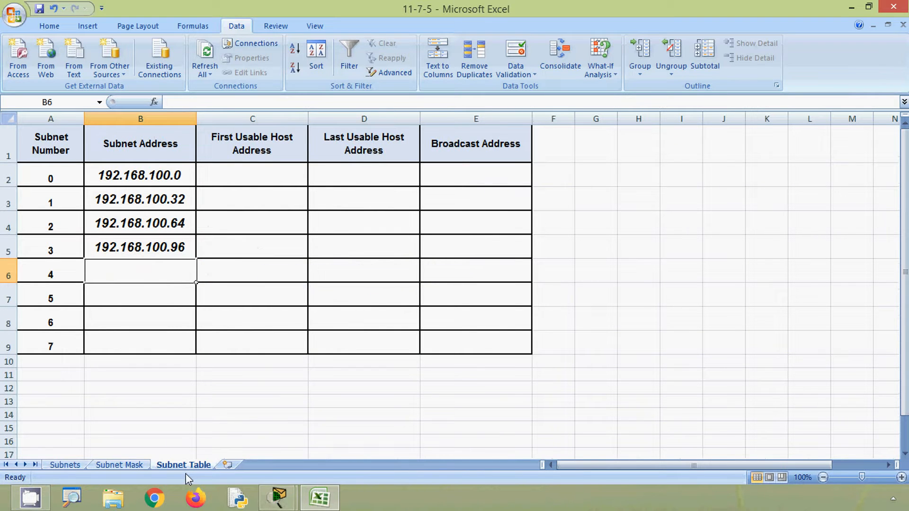
text(19)
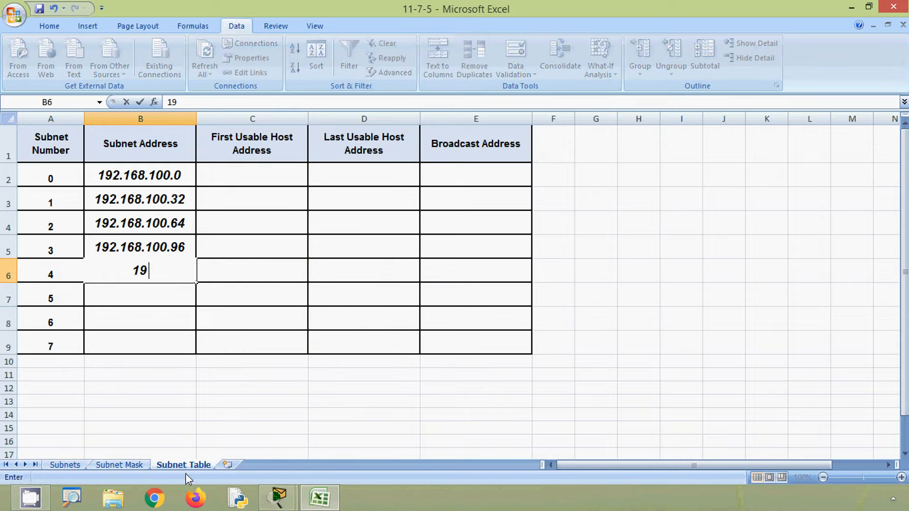
text(2.168)
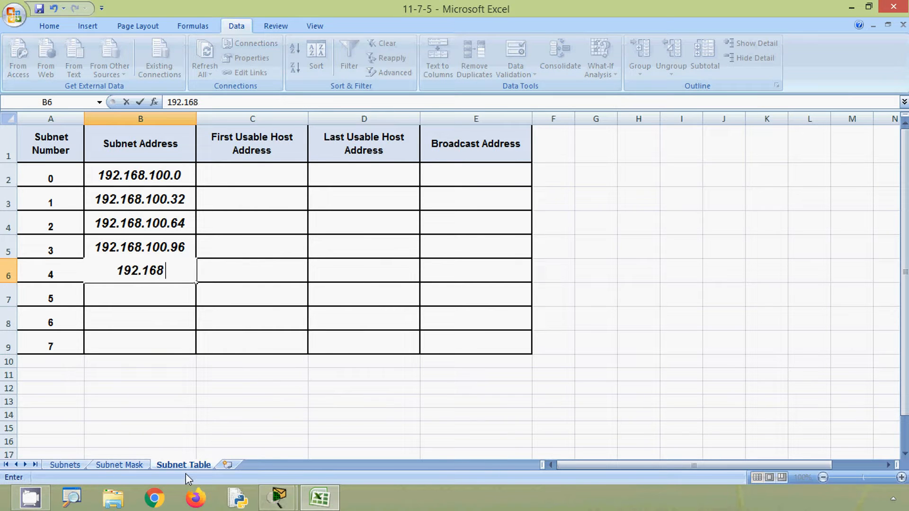
text(.100.128)
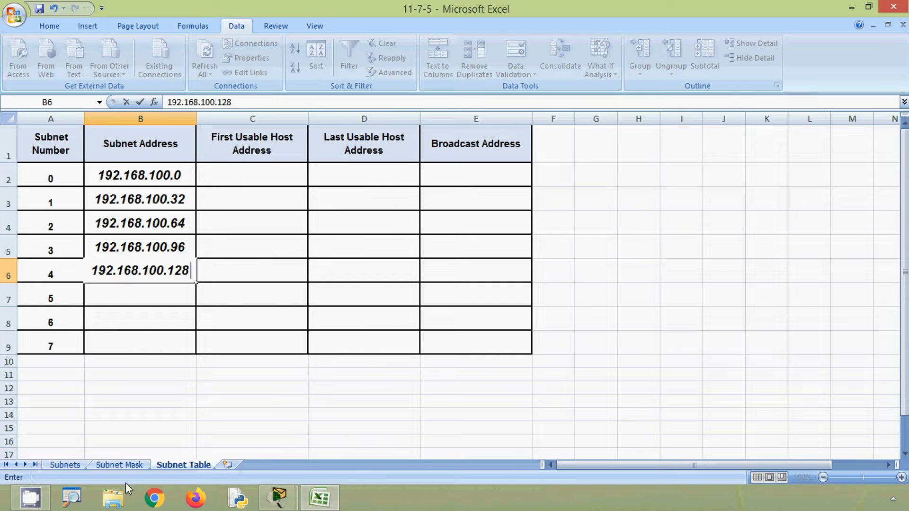
click(133, 297)
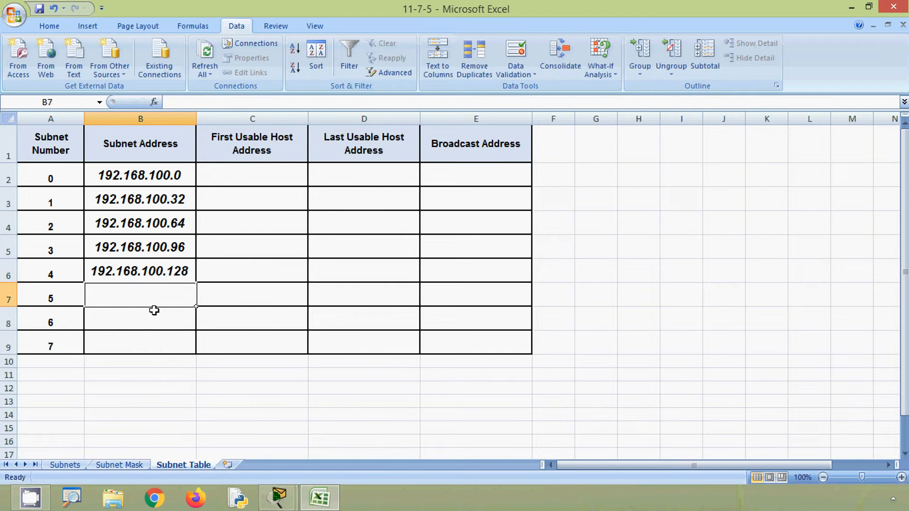
Step: Examine the network address and Bits 7 to 0 of subnet 5 on the Subnets sheet, rechecking Bits 7 and 5
click(66, 464)
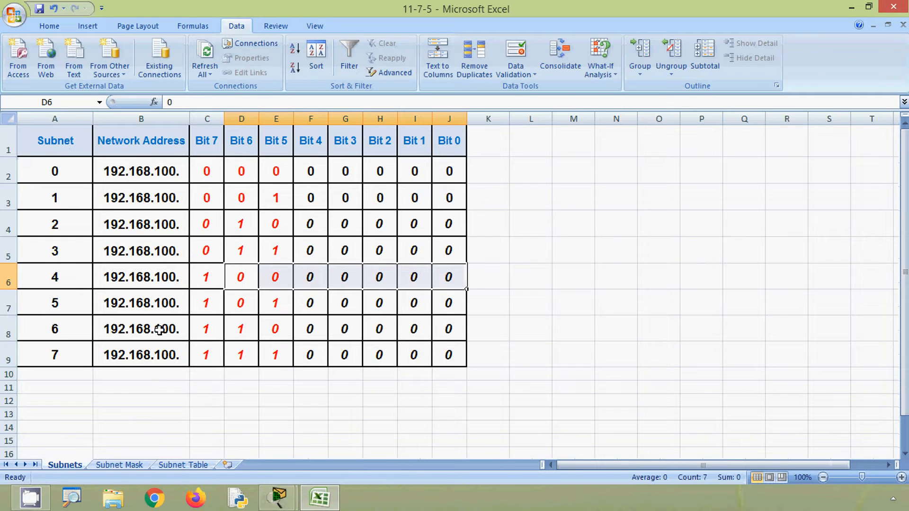
click(163, 306)
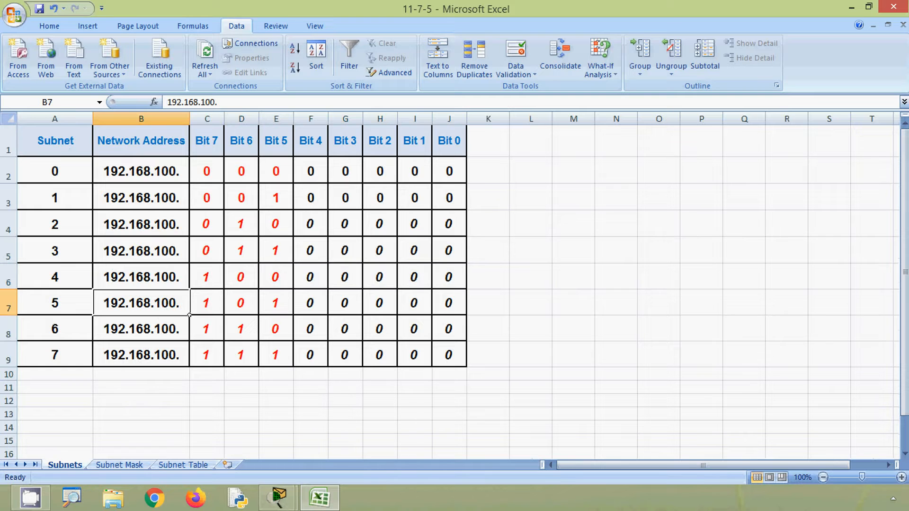
key(alt)
click(215, 309)
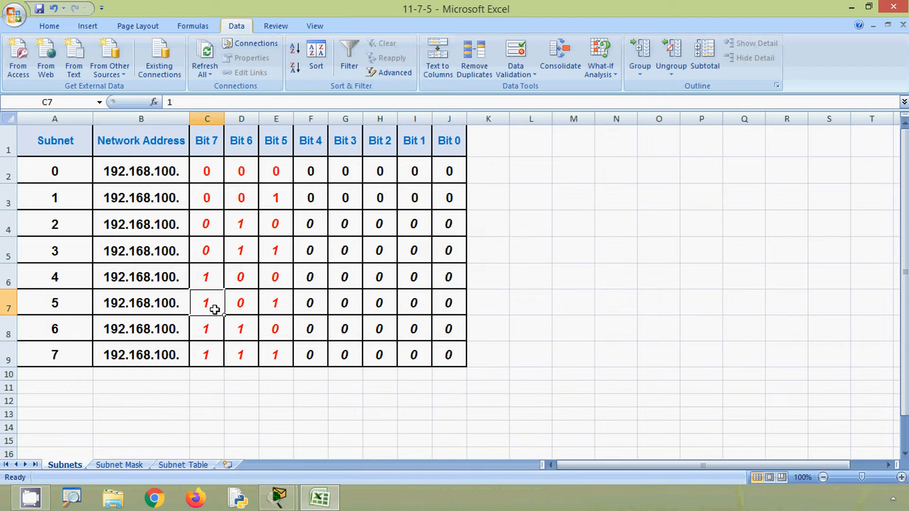
click(246, 311)
click(275, 307)
drag(309, 310, 447, 305)
click(211, 309)
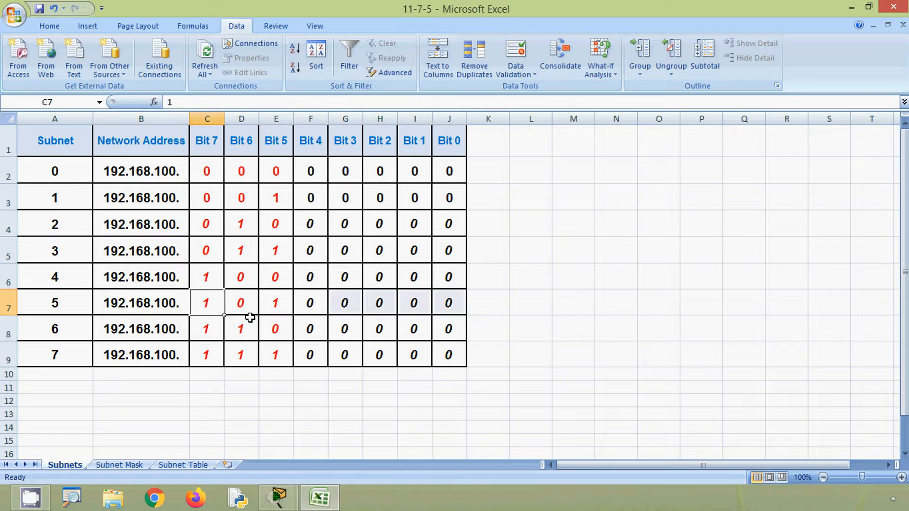
click(278, 310)
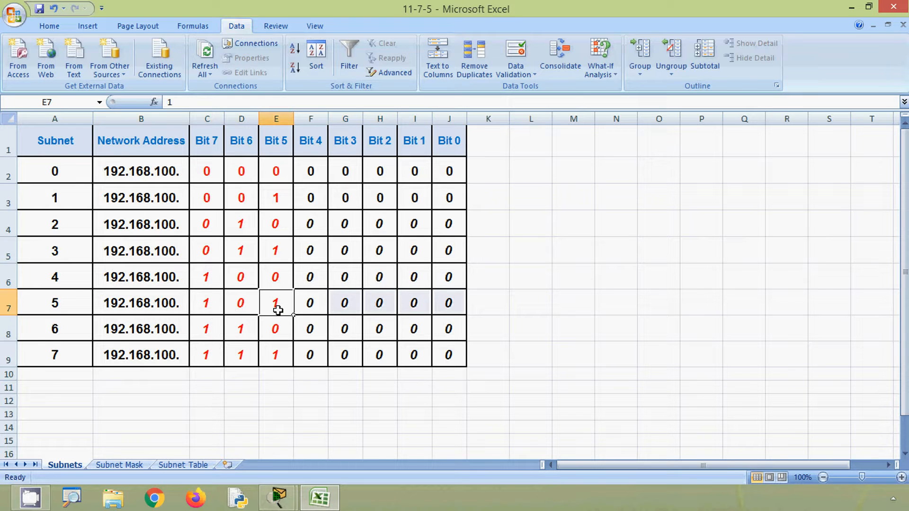
Step: Enter 192.168.100.160 as the Subnet Address of subnet 5 on the Subnet Table sheet
click(172, 465)
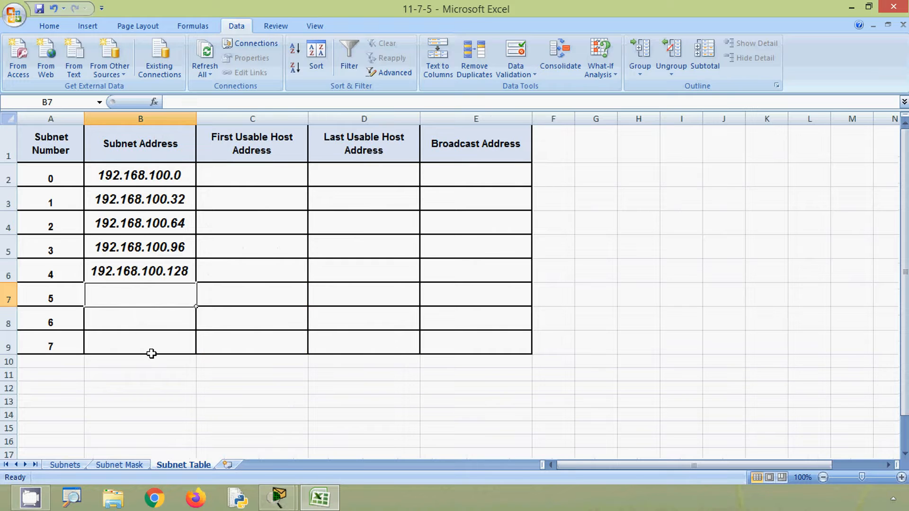
text(192.168)
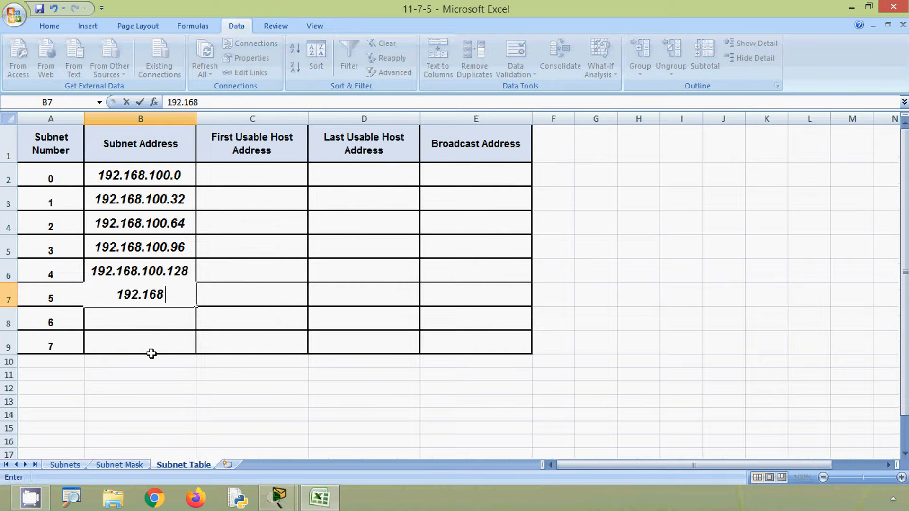
text(.100.160)
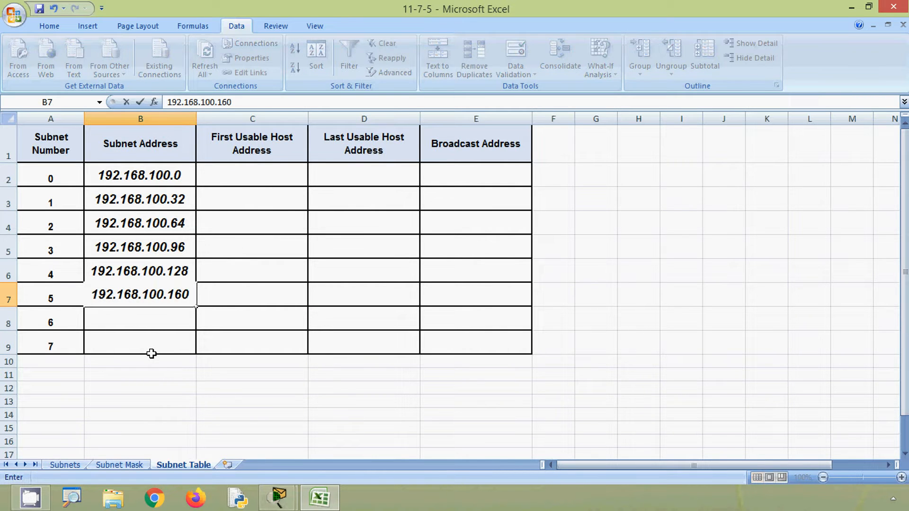
click(148, 321)
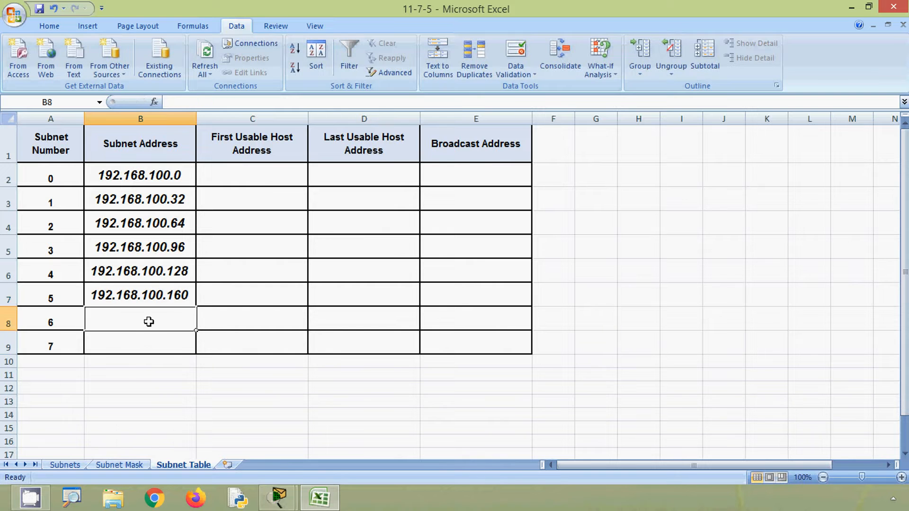
Step: Check the network address and bits of subnet 6 on the Subnets sheet, and enter 192.168.100.192 as its Subnet Address on the Subnet Table sheet
click(67, 467)
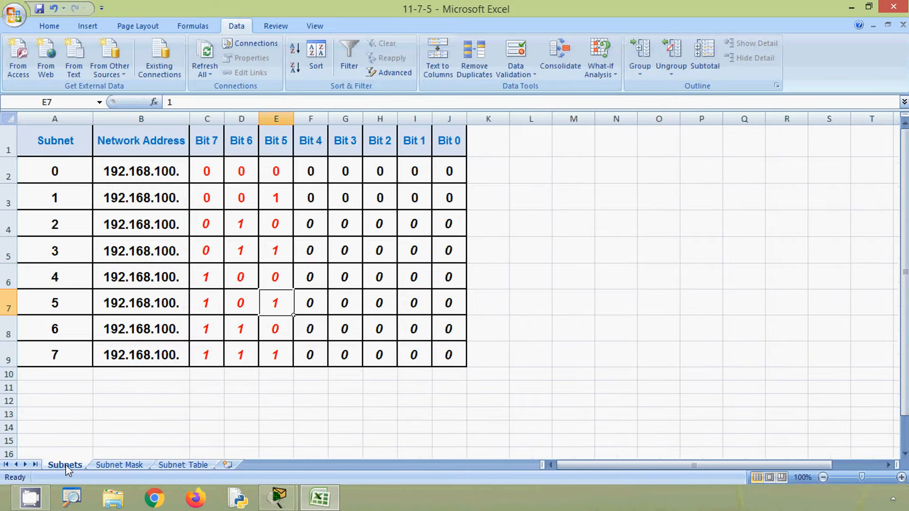
click(140, 332)
drag(204, 332, 446, 328)
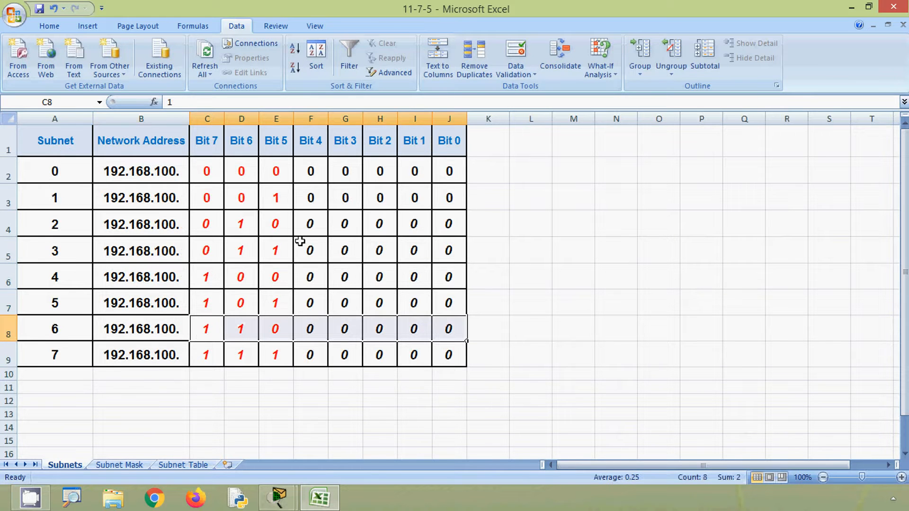
click(209, 331)
click(242, 334)
drag(263, 335, 445, 332)
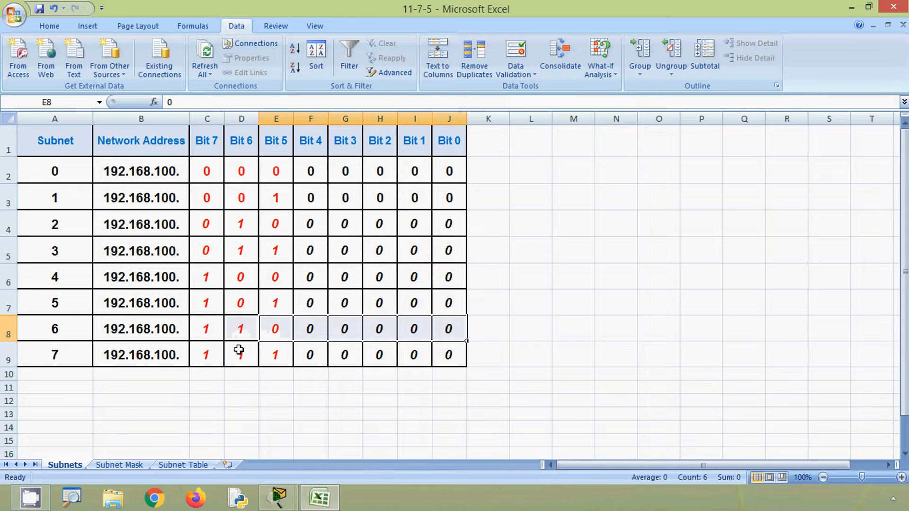
drag(205, 327, 236, 329)
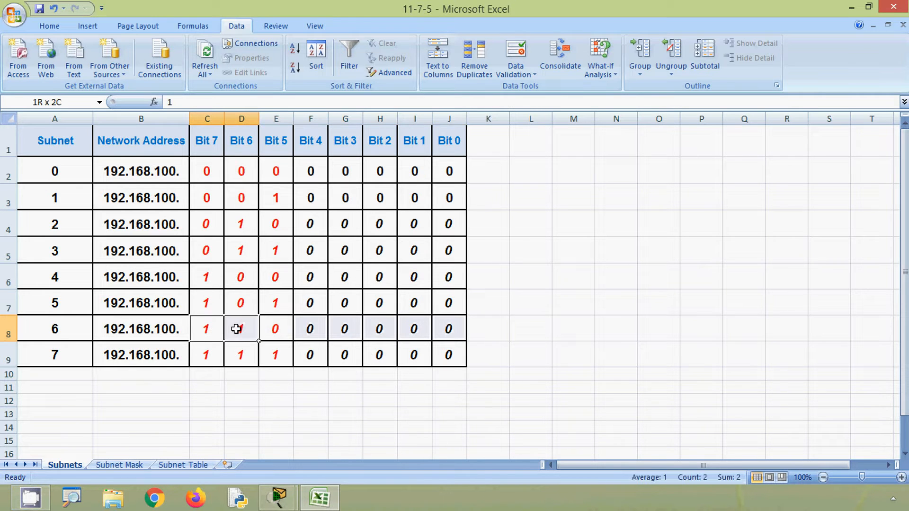
click(184, 465)
text(192)
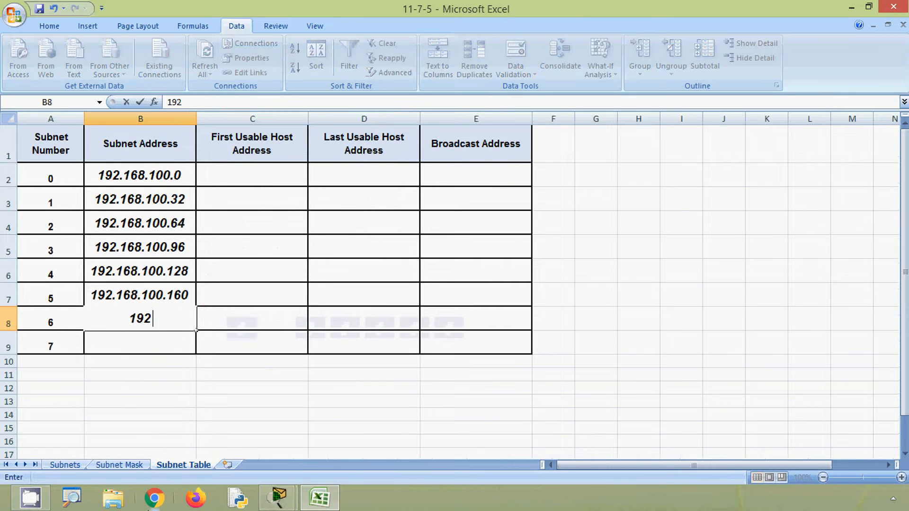
text(.168.1)
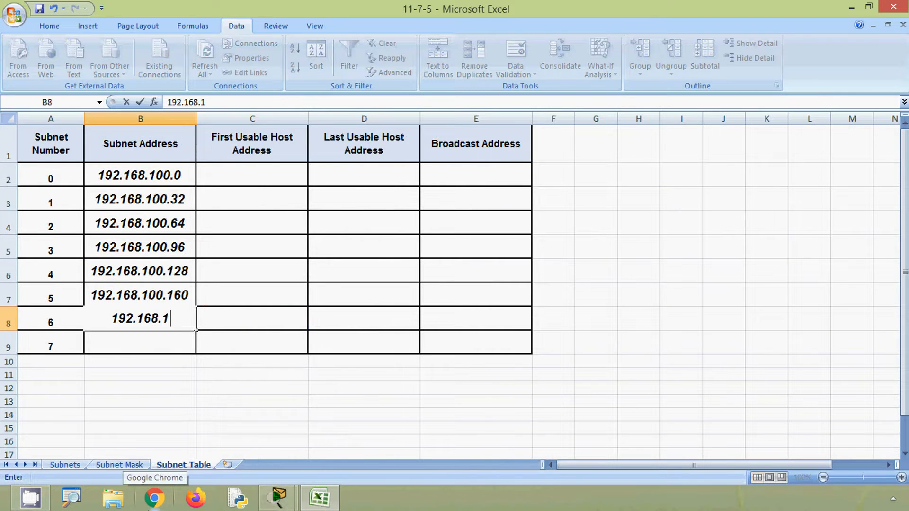
text(00.192)
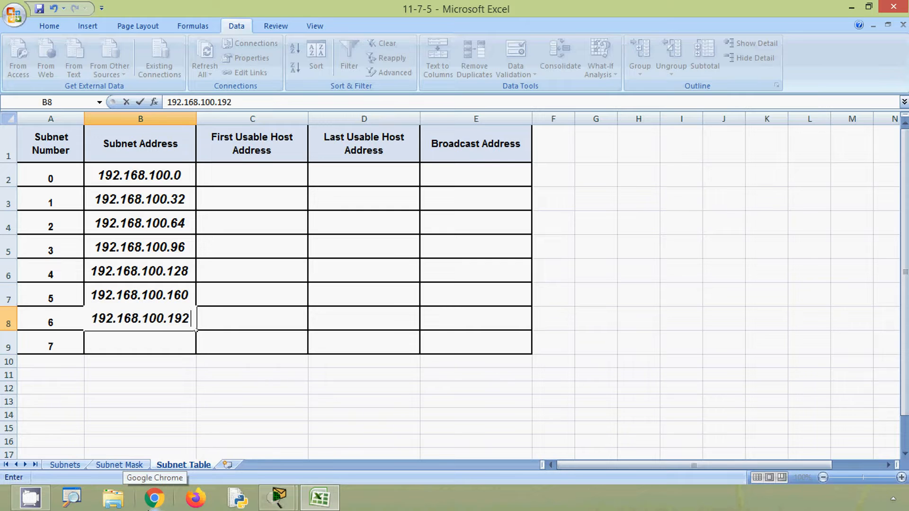
click(136, 344)
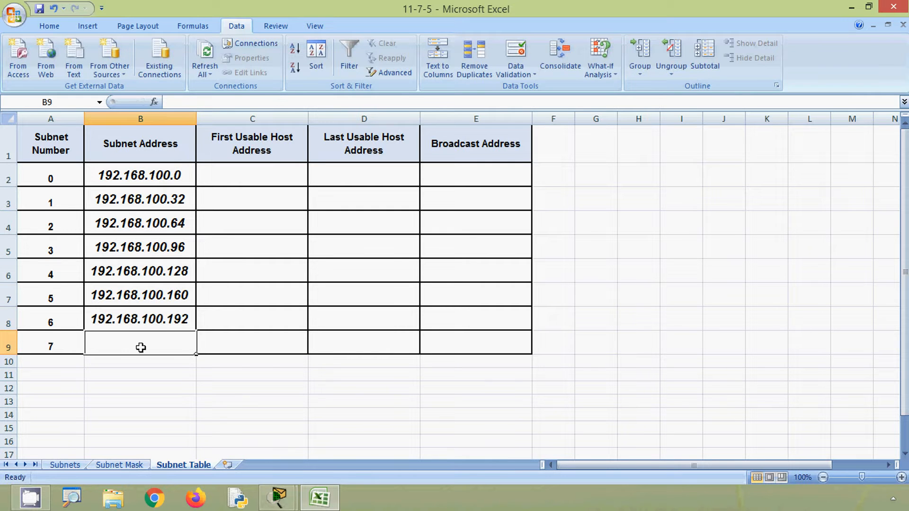
Step: Examine Bits 7 to 0 of subnet 7 on the Subnets sheet, rechecking Bits 7, 6 and 5
click(75, 465)
drag(204, 355, 455, 355)
key(alt)
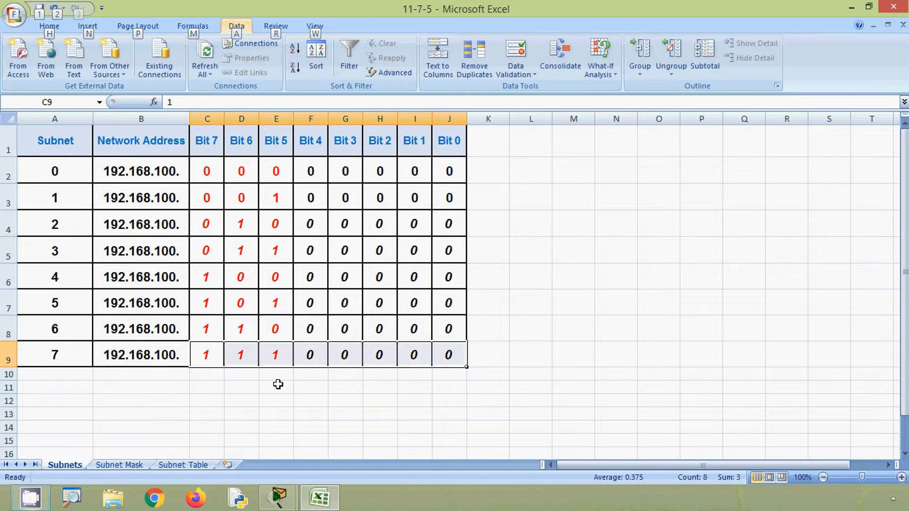
click(213, 361)
click(239, 354)
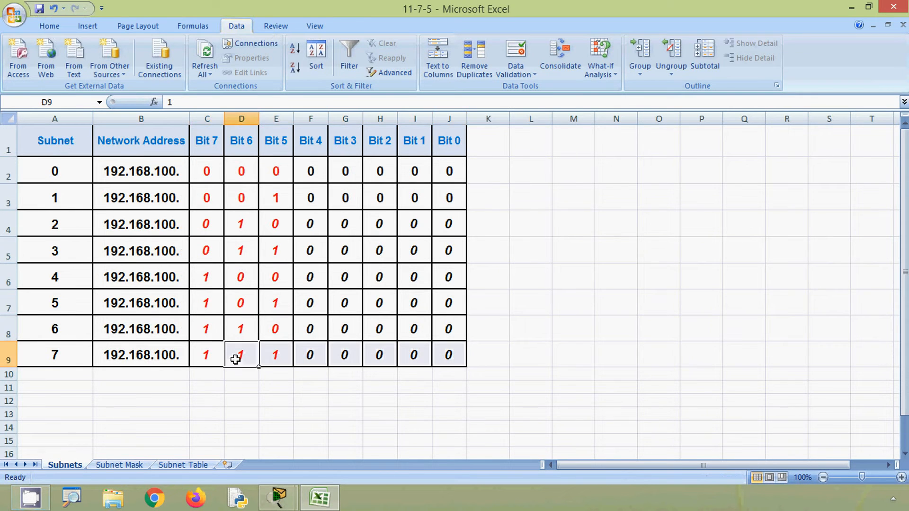
click(284, 360)
click(324, 359)
drag(324, 359, 450, 355)
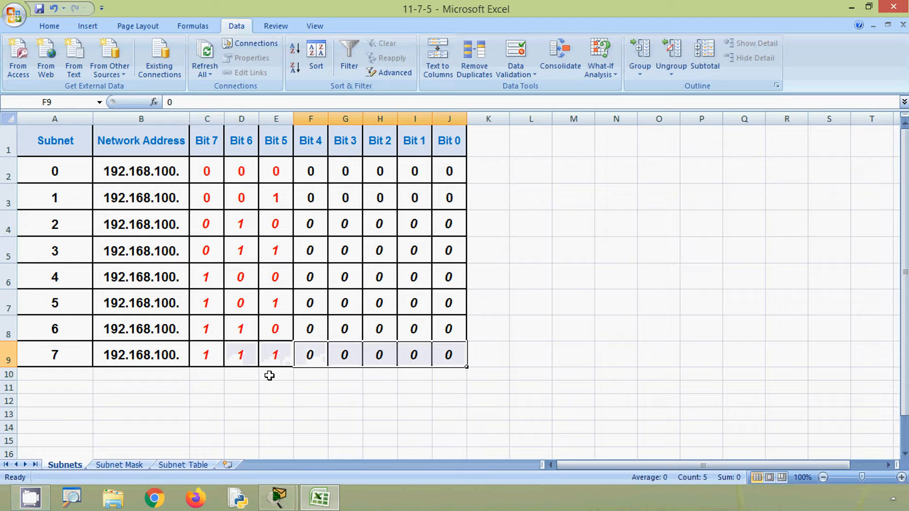
click(212, 367)
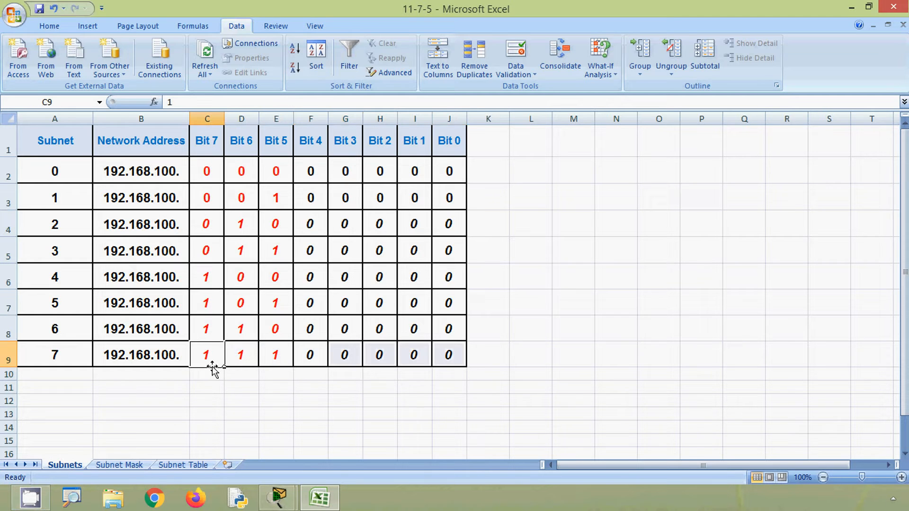
click(240, 369)
click(278, 360)
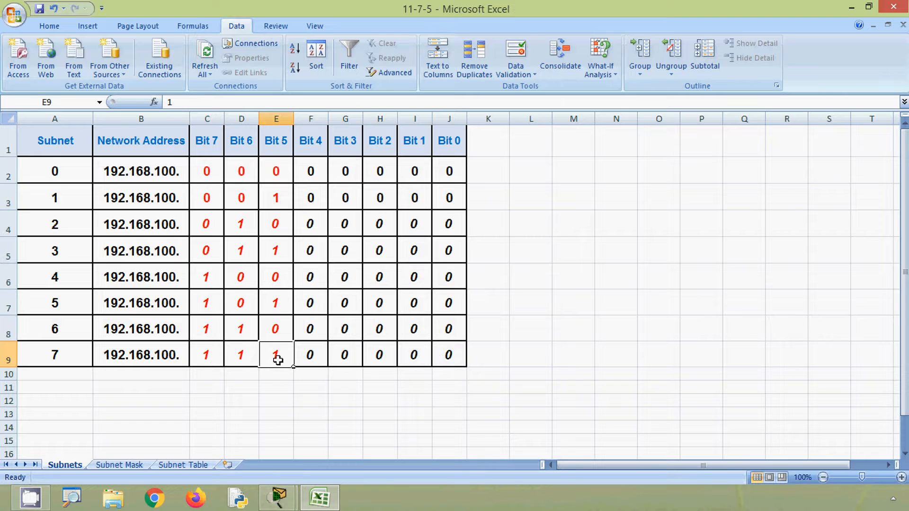
Step: Enter 192.168.100.224 as the Subnet Address of subnet 7 on the Subnet Table sheet
click(184, 465)
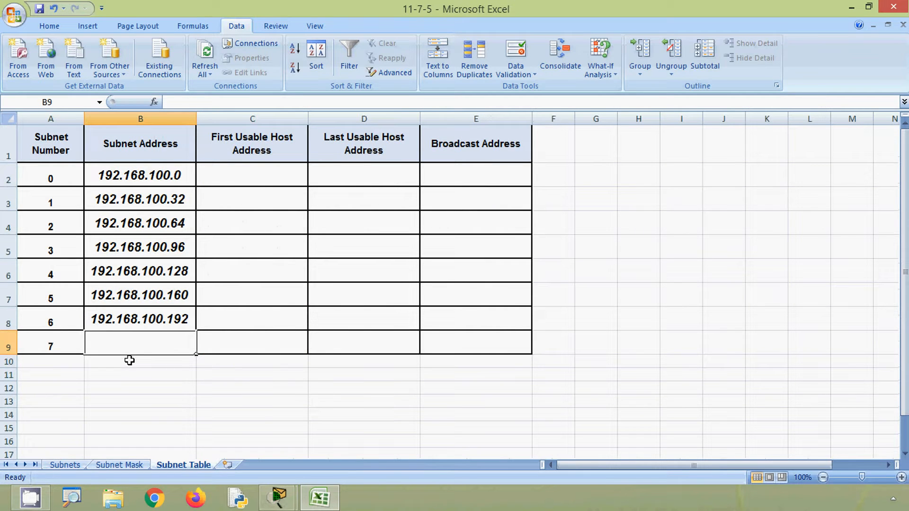
text(192.168)
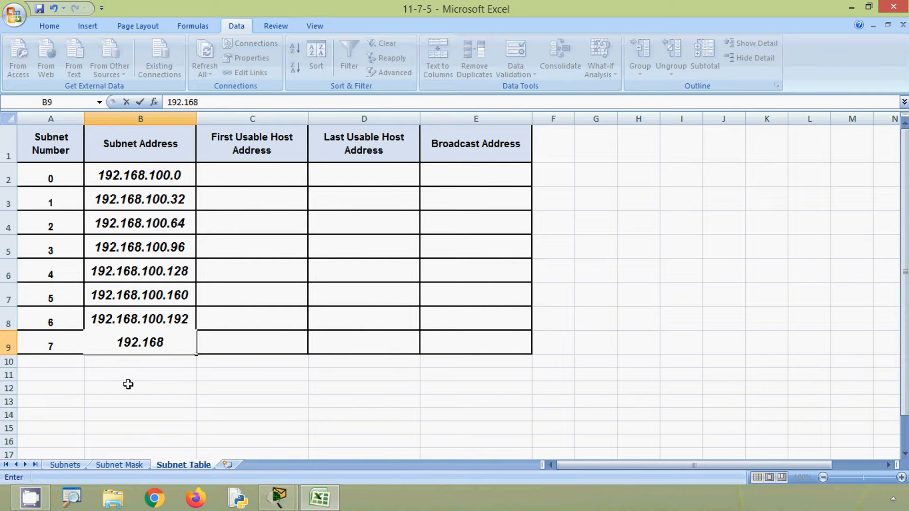
text(.100.)
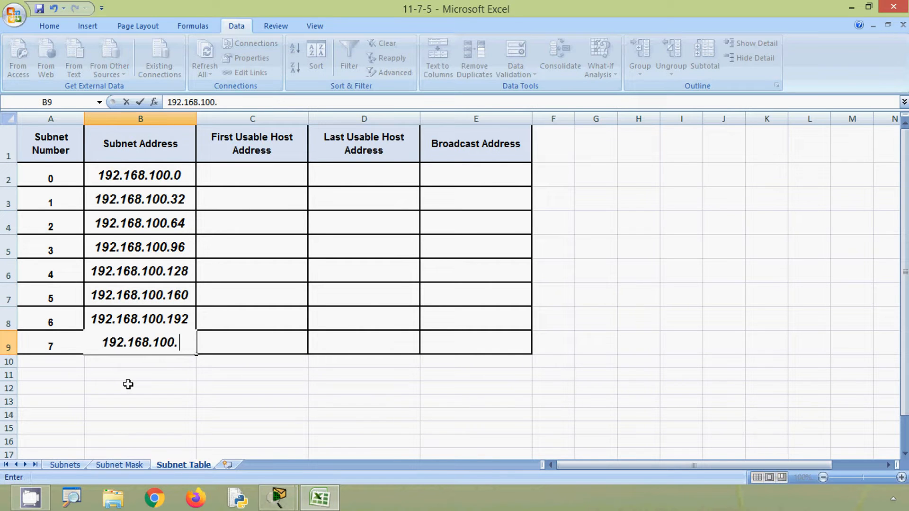
text(224)
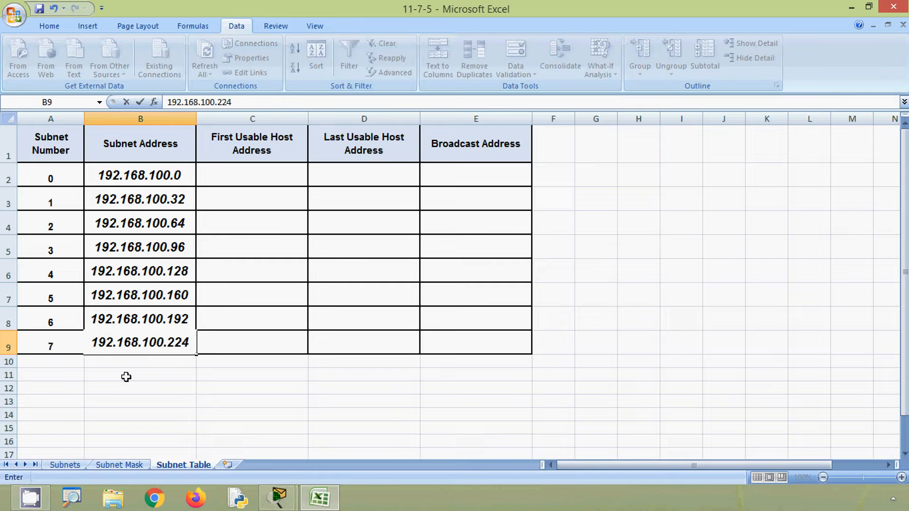
click(213, 180)
key(alt)
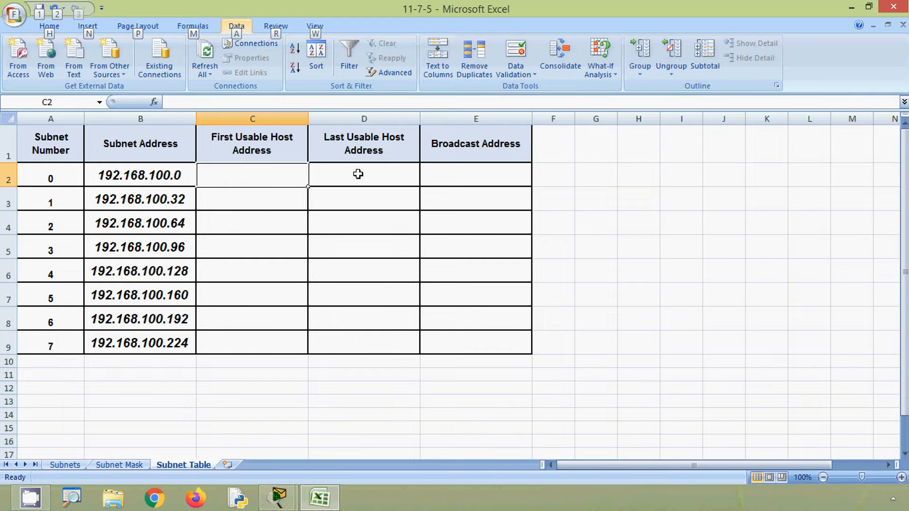
Step: Copy subnet 0's Subnet Address into its First Usable Host Address cell and change it to 192.168.100.1
click(262, 197)
click(245, 170)
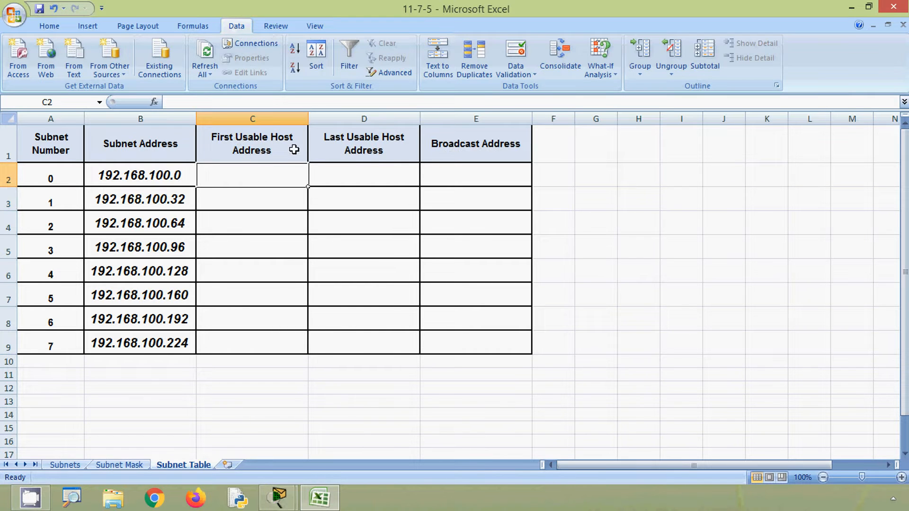
click(166, 177)
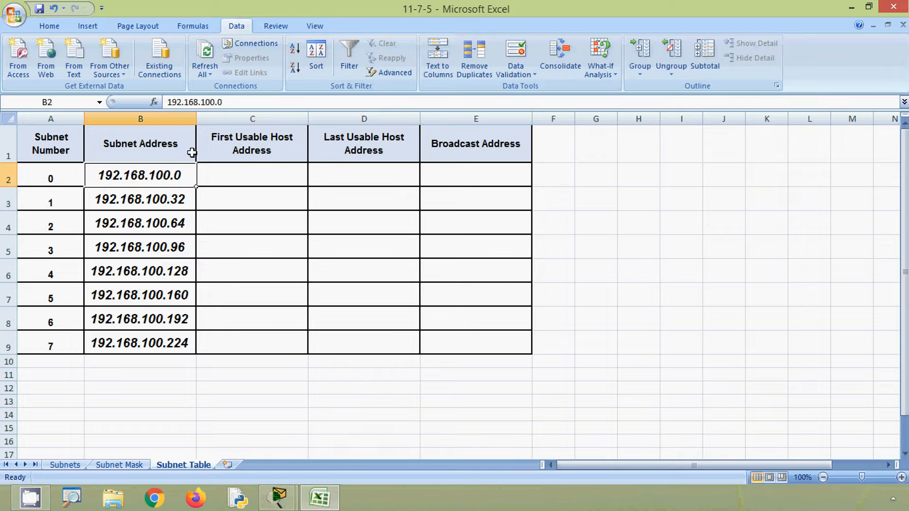
drag(243, 101, 167, 101)
key(ctrl+c)
click(215, 171)
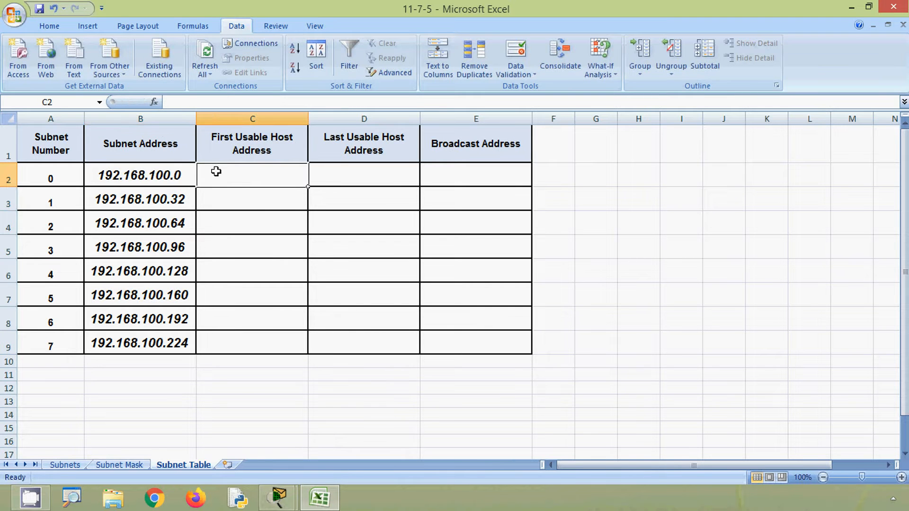
key(ctrl+v)
key(F2)
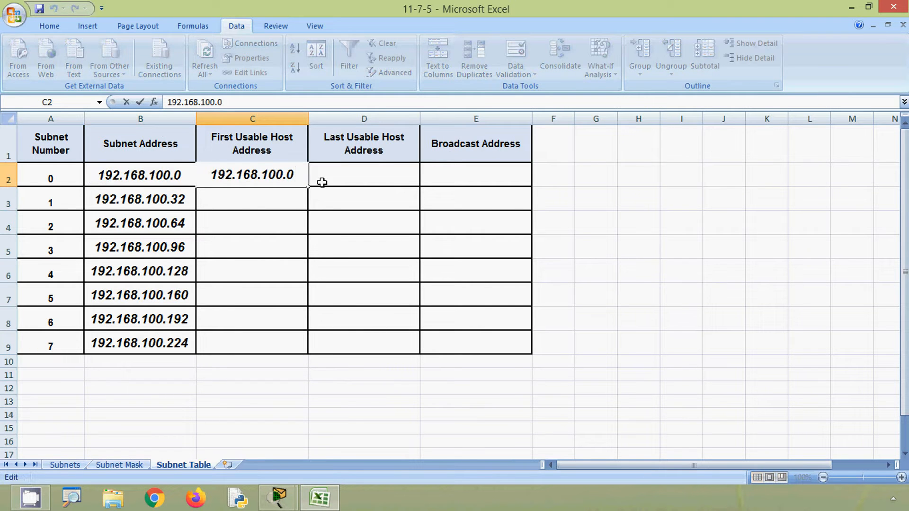
key(BackSpace)
text(1)
key(Tab)
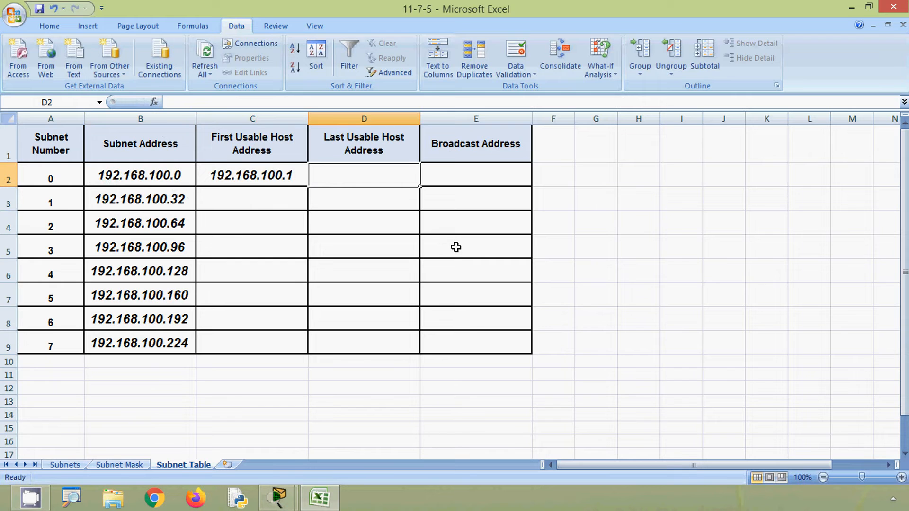
Step: Copy subnet 1's Subnet Address into the Broadcast Address cell of subnet 0 and change it to 192.168.100.31
click(463, 177)
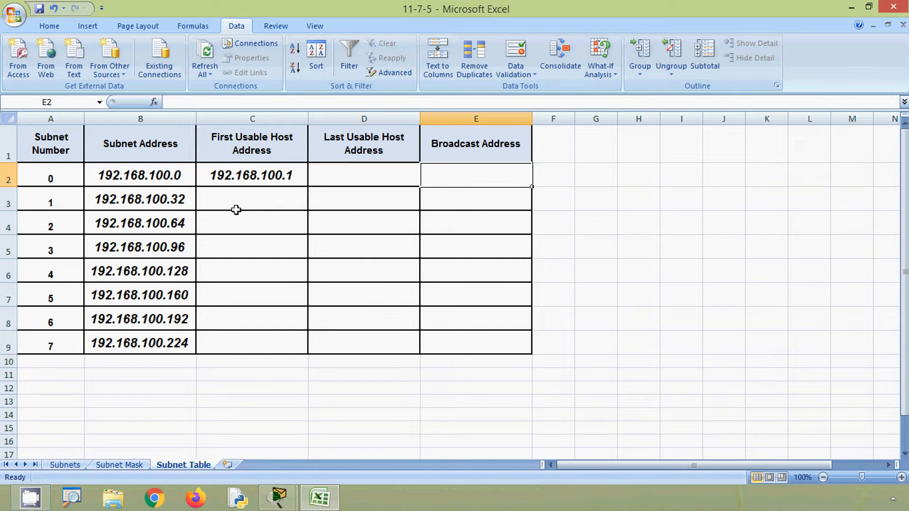
click(160, 200)
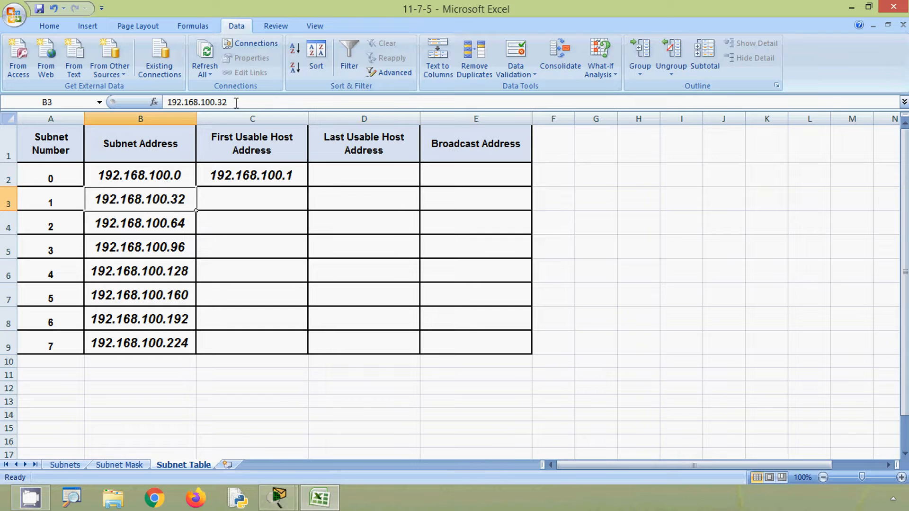
drag(168, 102, 227, 102)
key(ctrl+c)
click(461, 178)
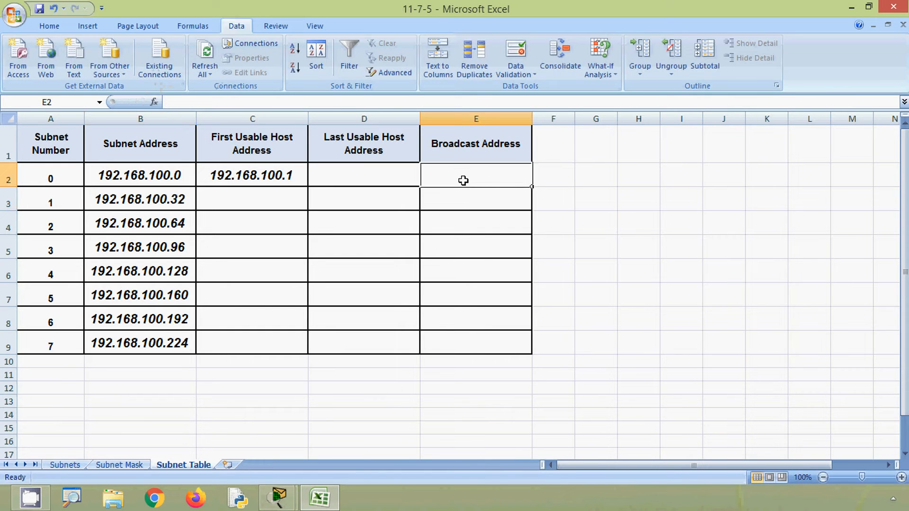
key(ctrl+v)
double_click(523, 175)
key(BackSpace)
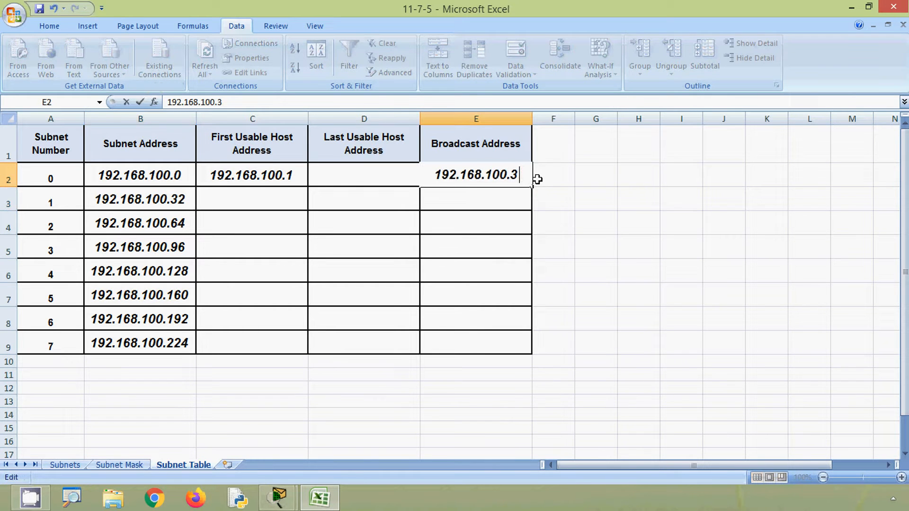
text(1)
click(482, 205)
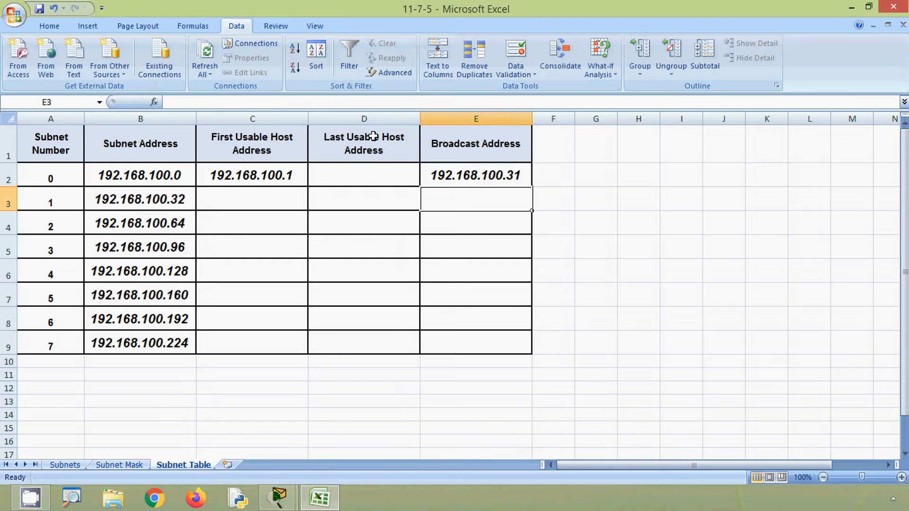
Step: Copy subnet 0's Broadcast Address into its Last Usable Host Address cell and change it to 192.168.100.30
click(470, 176)
key(ctrl+c)
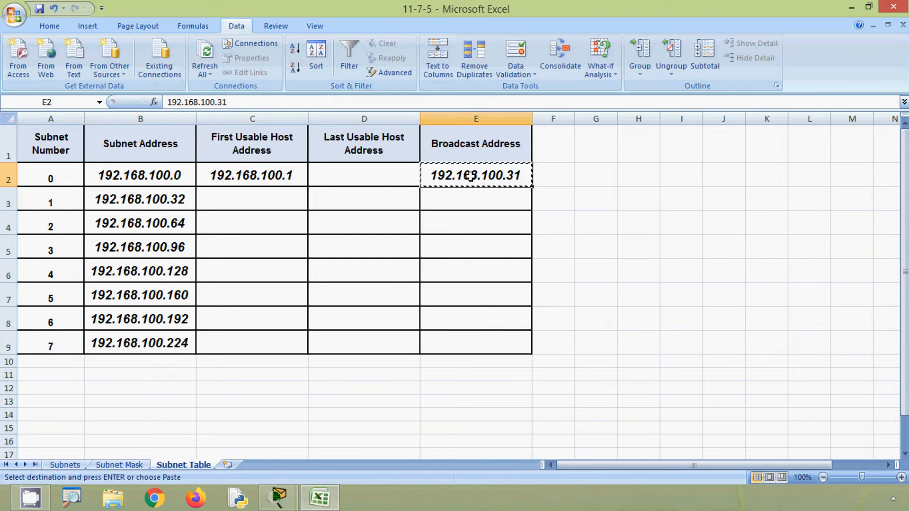
click(396, 185)
key(ctrl+v)
double_click(410, 183)
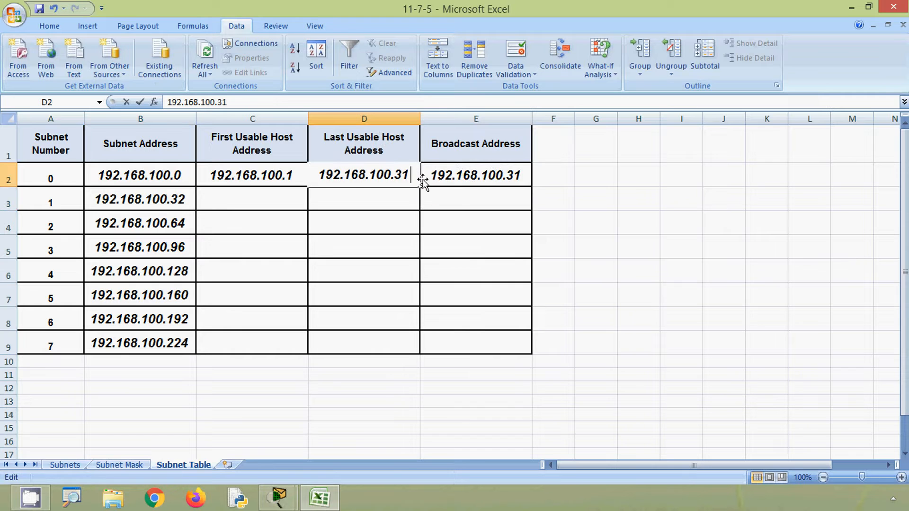
key(BackSpace)
text(0)
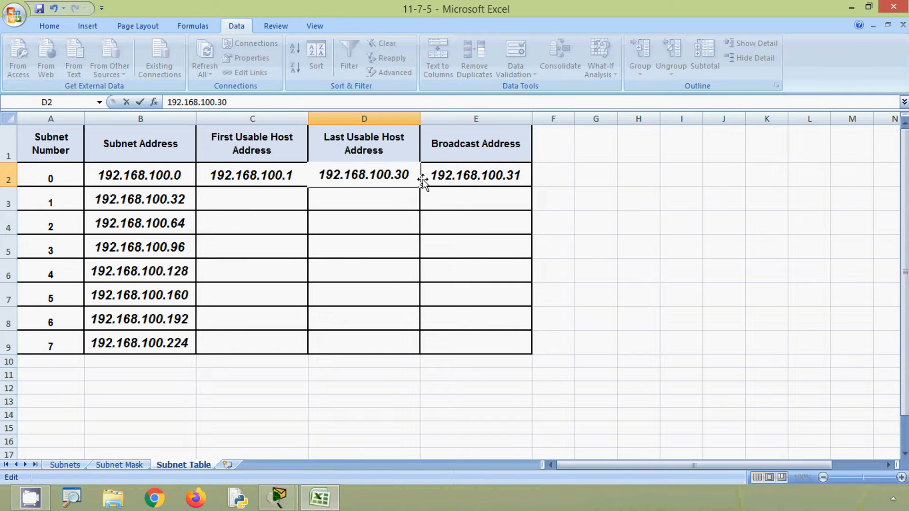
Step: Copy subnet 1's Subnet Address into its First Usable Host Address cell and change it to 192.168.100.33
click(239, 206)
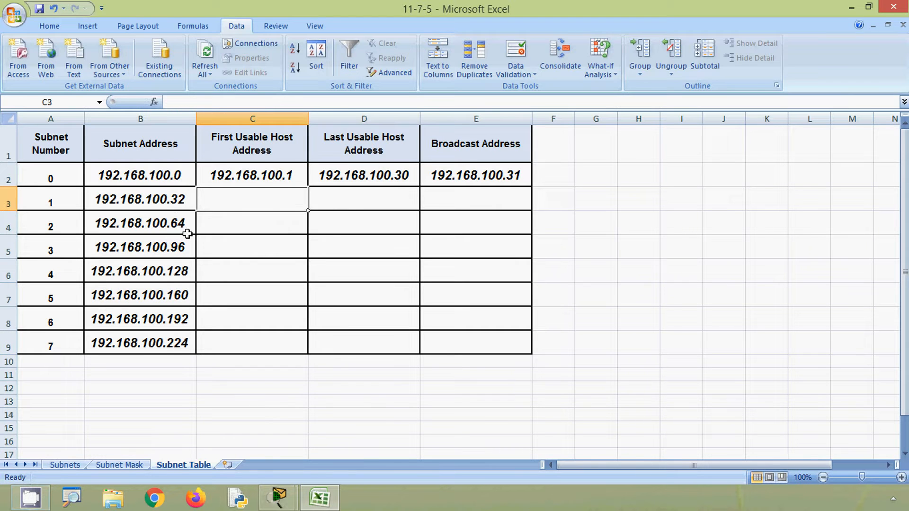
click(182, 209)
key(ctrl+c)
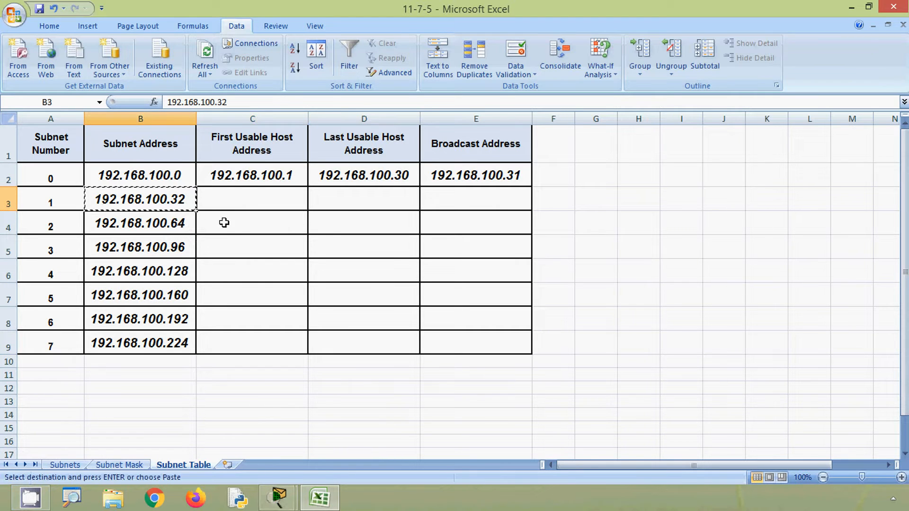
click(231, 203)
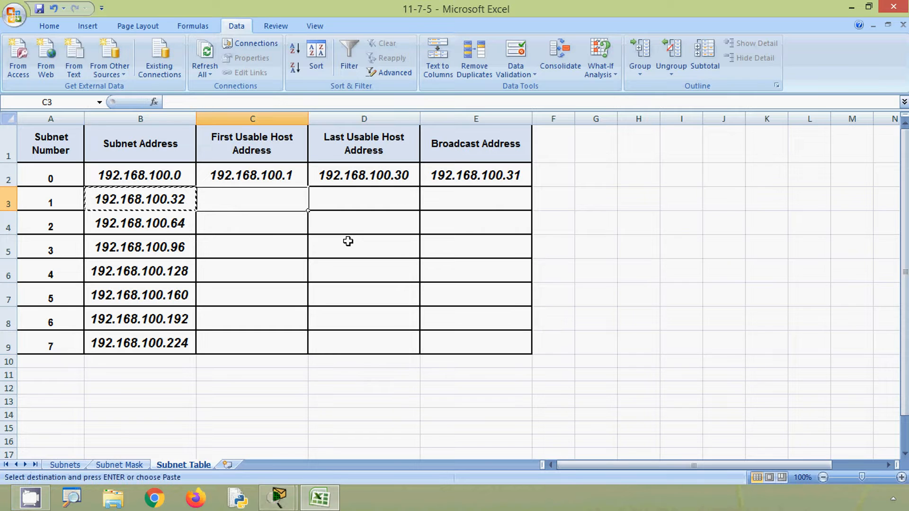
key(ctrl+v)
double_click(303, 199)
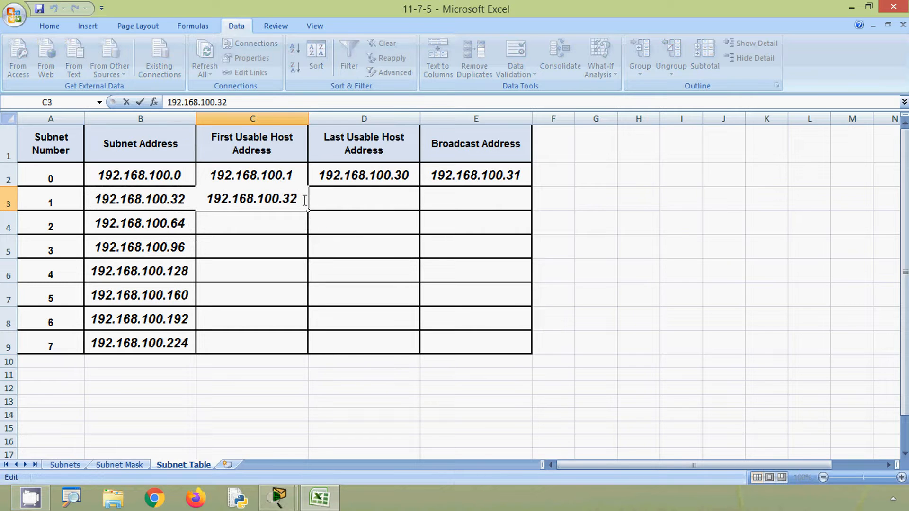
key(BackSpace)
text(3)
click(354, 201)
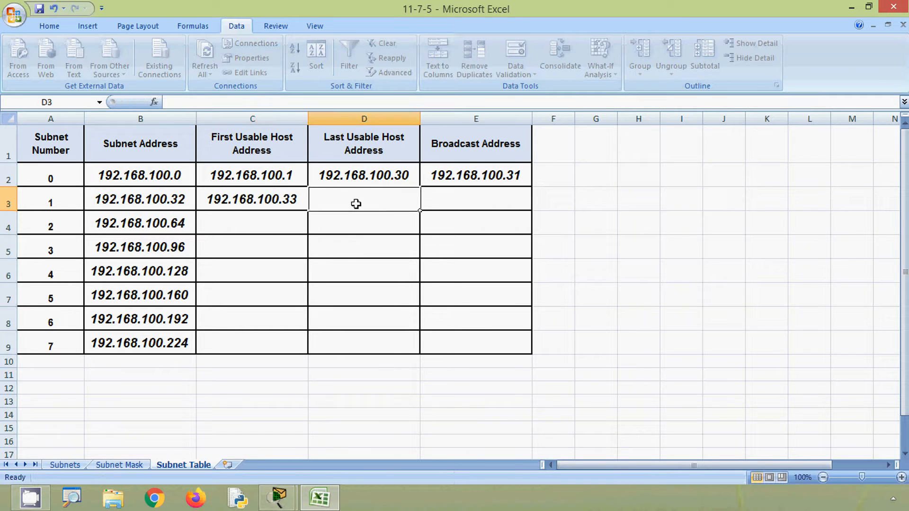
Step: Copy subnet 2's Subnet Address into the Broadcast Address cell of subnet 1 and change it to 192.168.100.63
click(436, 198)
click(195, 223)
key(ctrl+c)
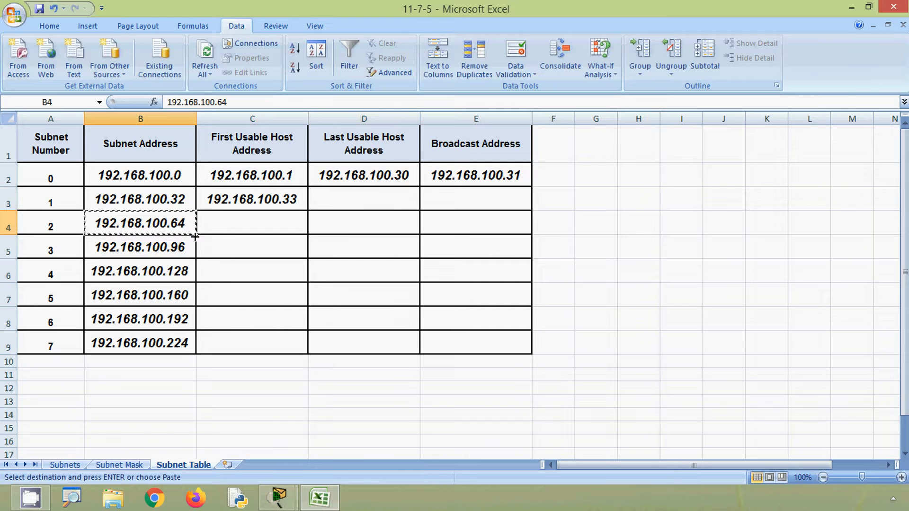
click(452, 198)
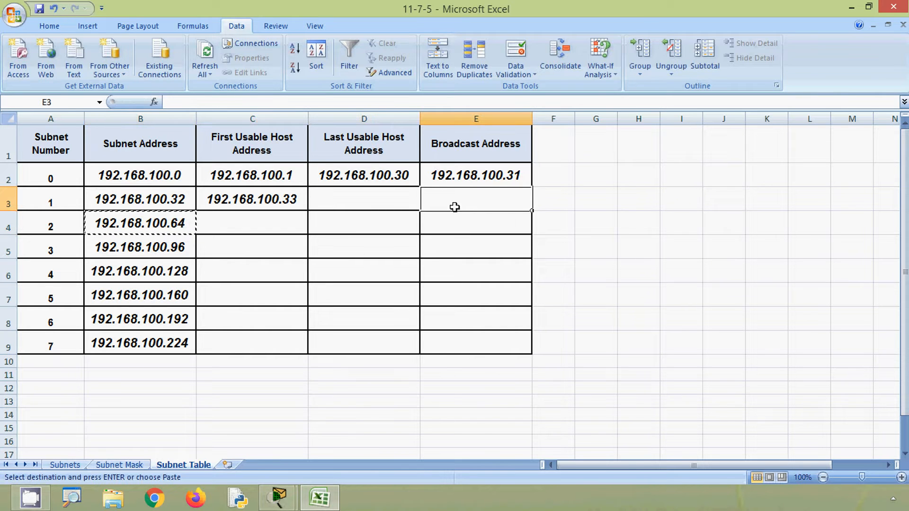
key(ctrl+v)
double_click(525, 198)
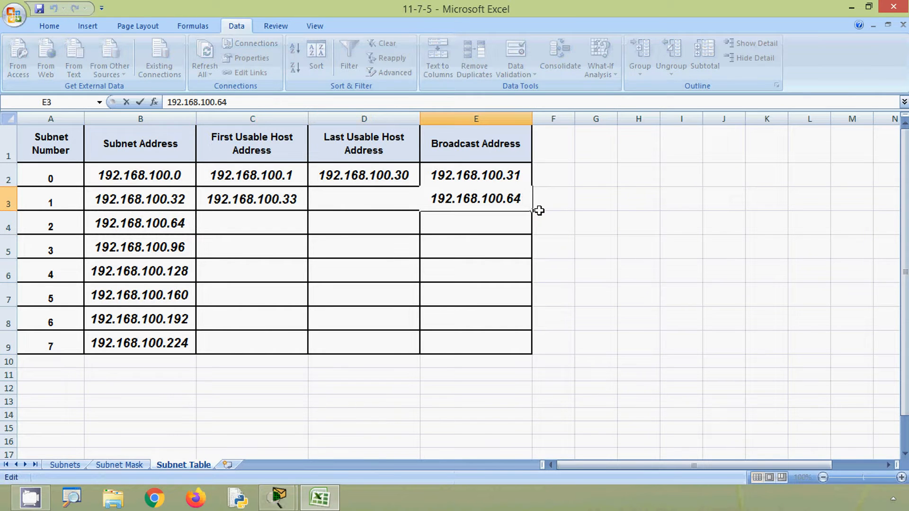
key(BackSpace)
text(3)
key(Return)
Step: Copy subnet 1's Broadcast Address into its Last Usable Host Address cell and change it to 192.168.100.62
click(466, 200)
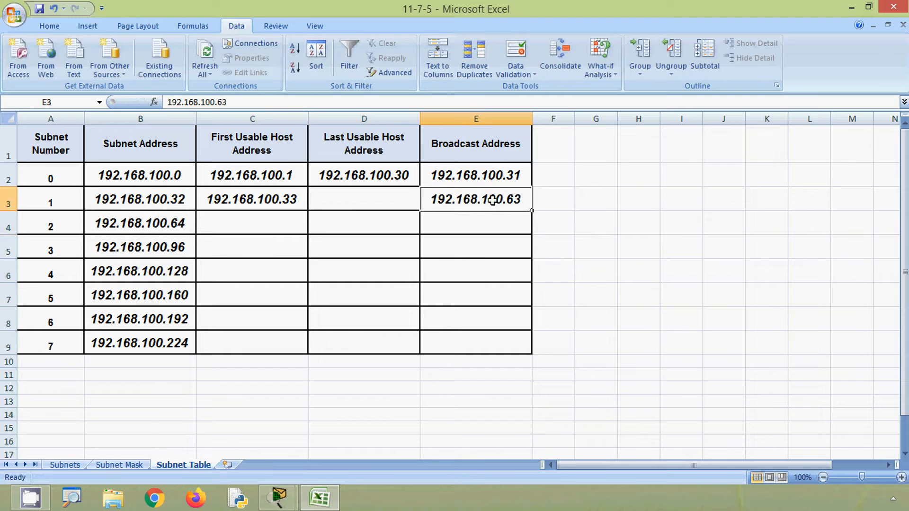
key(ctrl+c)
click(388, 195)
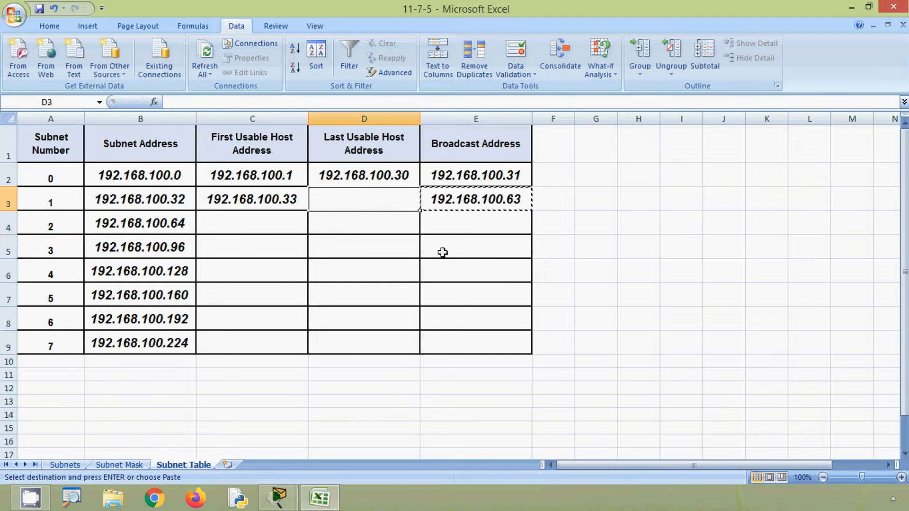
key(ctrl+v)
double_click(410, 198)
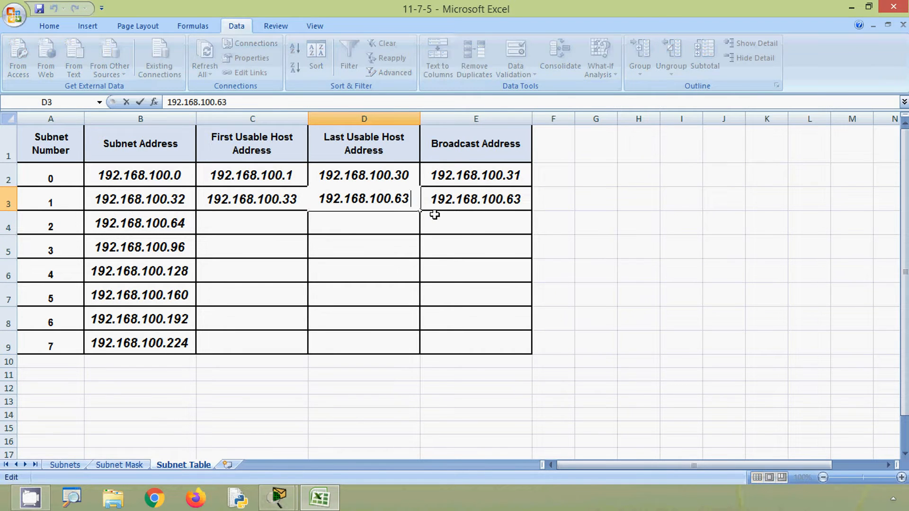
key(BackSpace)
text(2)
click(272, 230)
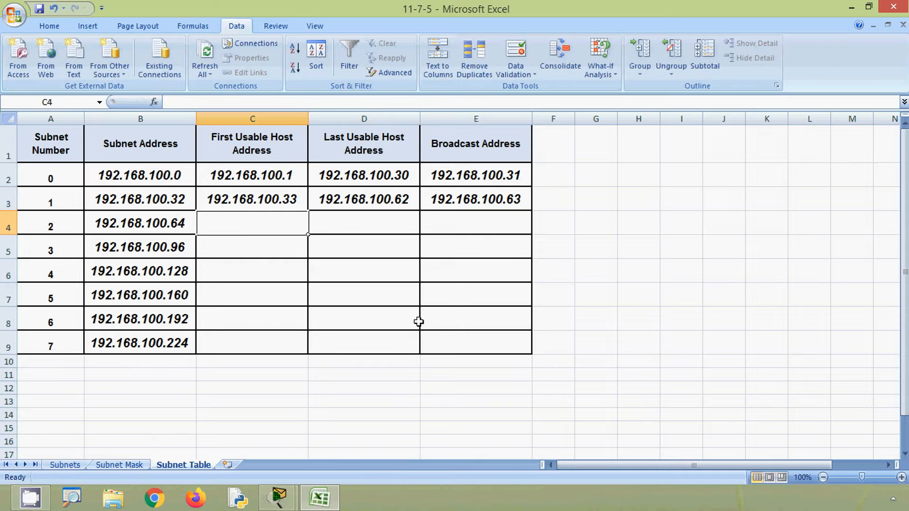
Step: Copy subnet 2's Subnet Address into its First Usable Host Address cell and change it to 192.168.100.65
click(161, 224)
key(ctrl+c)
click(223, 223)
key(ctrl+v)
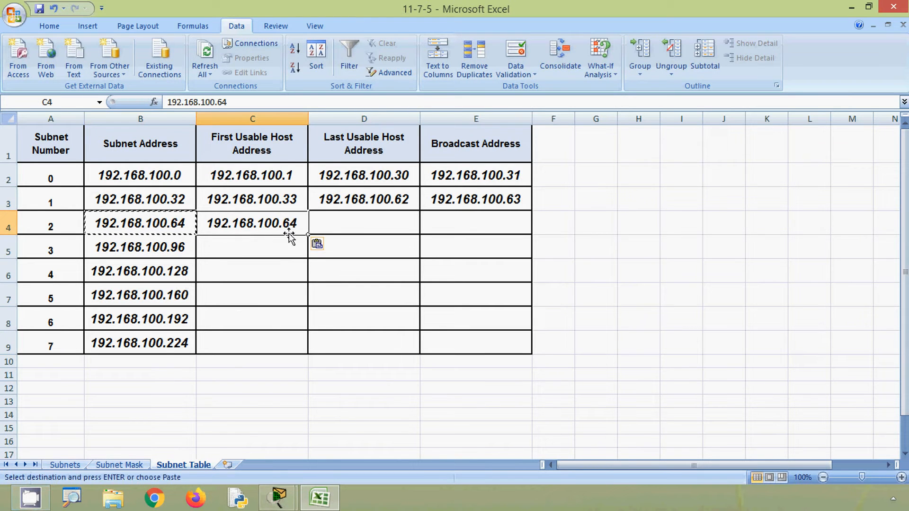
double_click(297, 223)
key(BackSpace)
text(5)
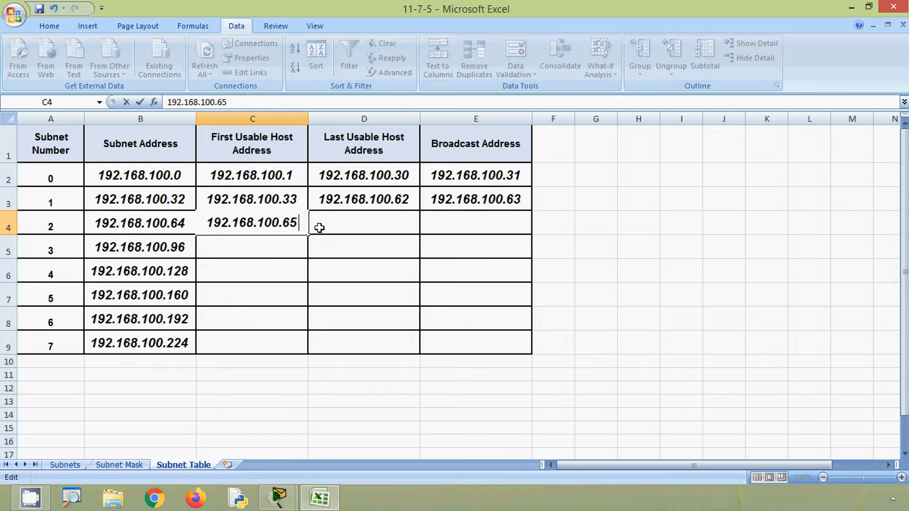
key(Tab)
Step: Copy subnet 3's Subnet Address into the Broadcast Address cell of subnet 2 and change it to 192.168.100.95
click(454, 229)
click(169, 251)
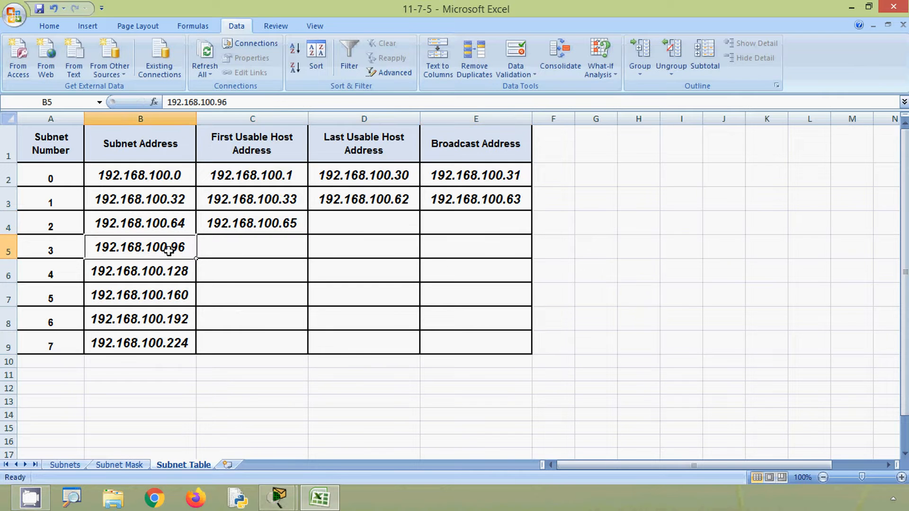
key(ctrl+c)
click(450, 222)
key(ctrl+v)
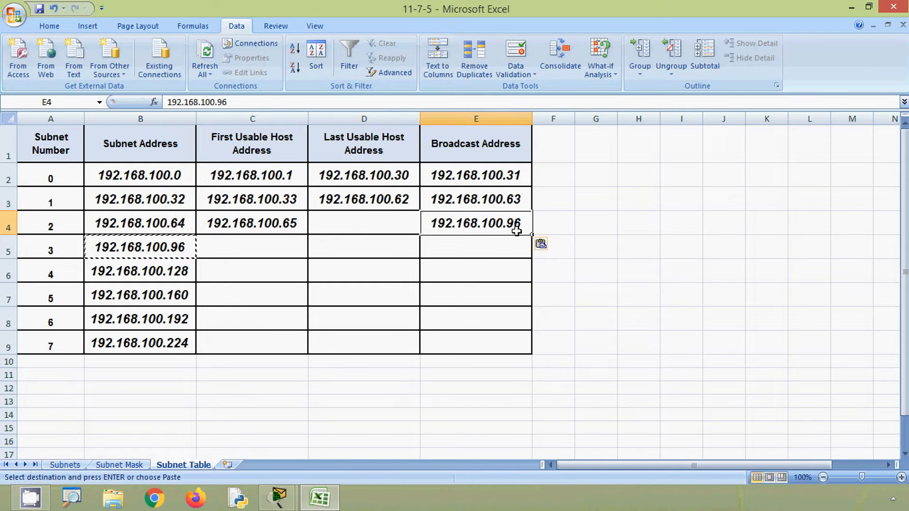
double_click(521, 223)
key(BackSpace)
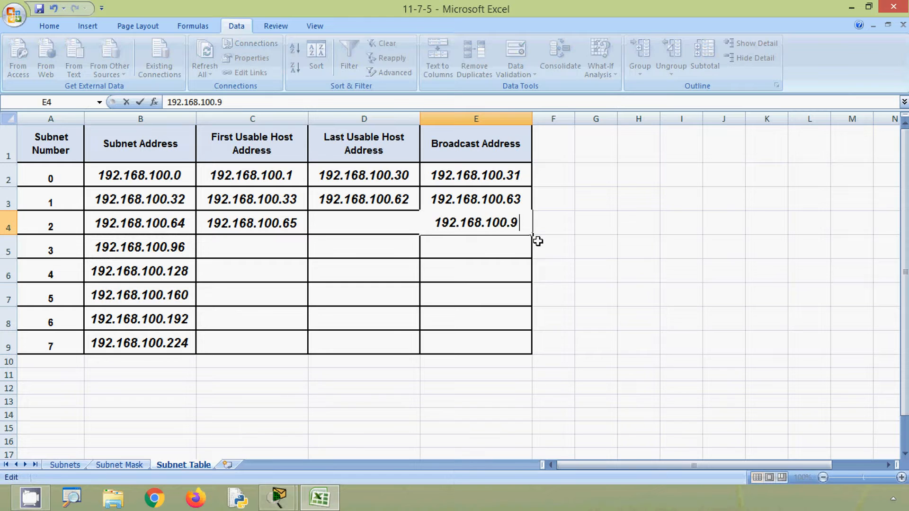
text(5)
click(520, 246)
Step: Copy subnet 2's Broadcast Address into its Last Usable Host Address cell and change it to 192.168.100.94
click(500, 223)
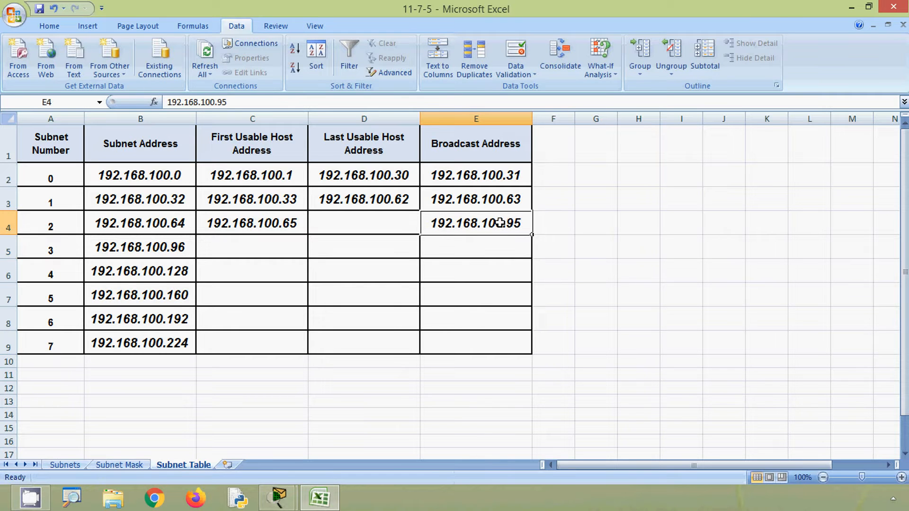
key(ctrl+c)
click(395, 229)
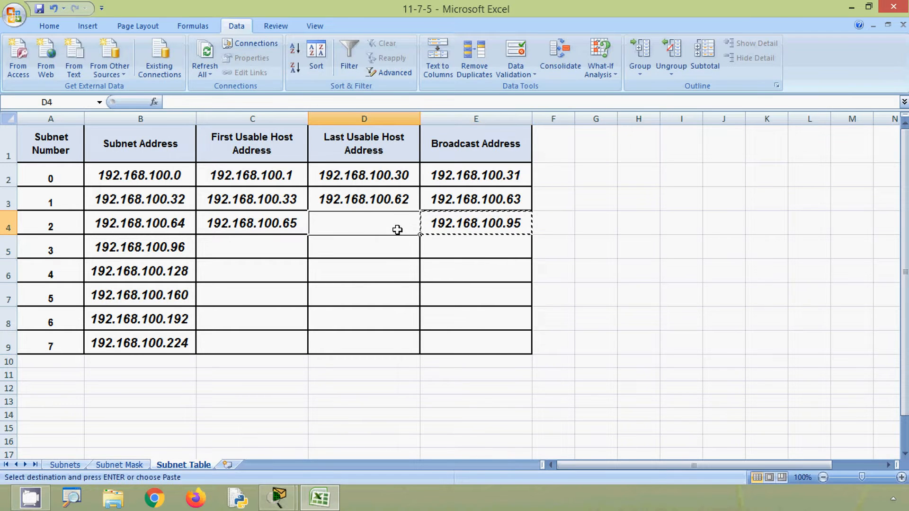
key(ctrl+v)
double_click(410, 221)
double_click(410, 221)
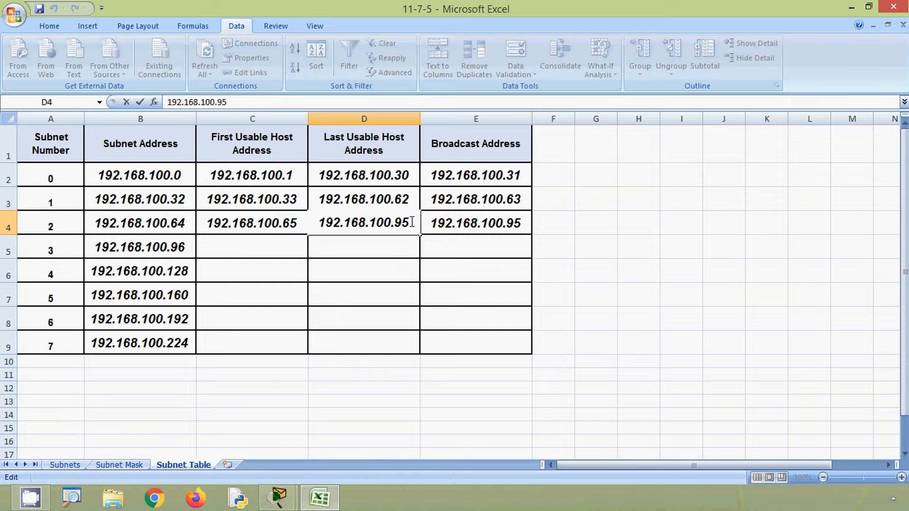
key(BackSpace)
text(4)
click(260, 247)
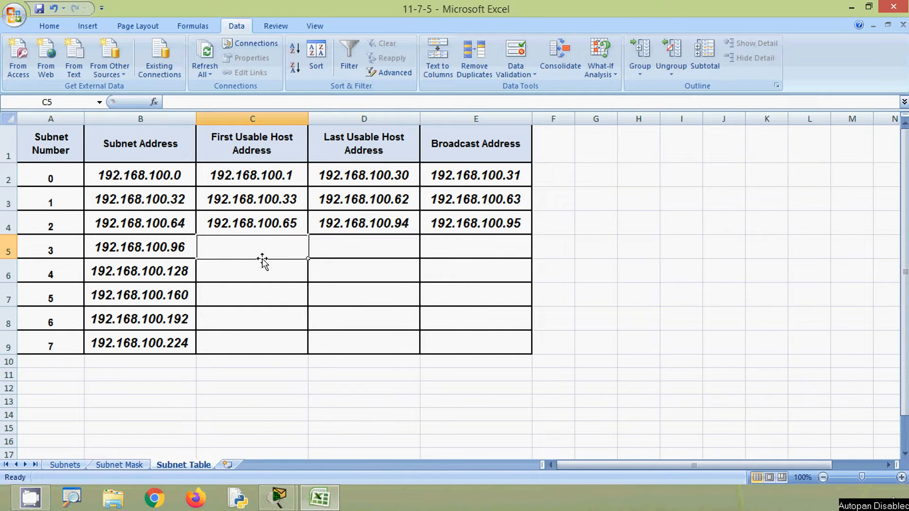
Step: Copy subnet 3's Subnet Address into its First Usable Host Address cell and change it to 192.168.100.97
click(165, 248)
key(ctrl+c)
click(240, 251)
key(ctrl+v)
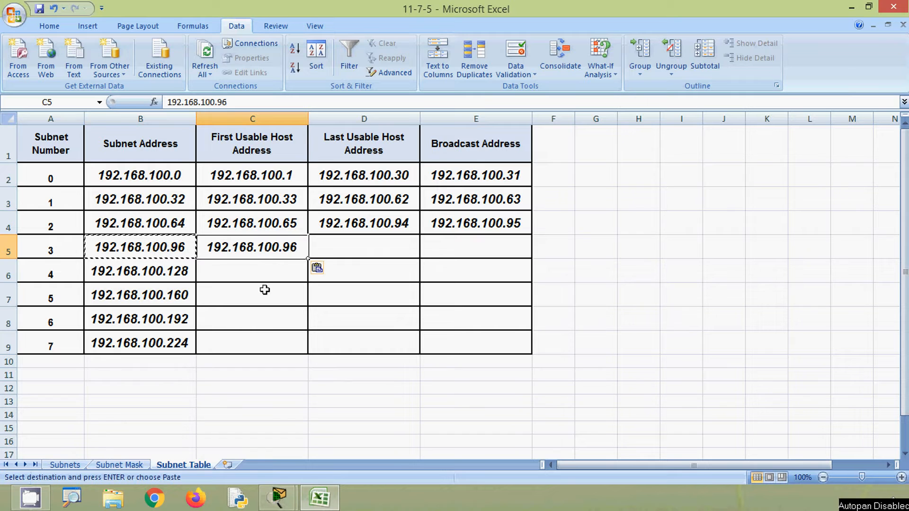
double_click(299, 246)
key(BackSpace)
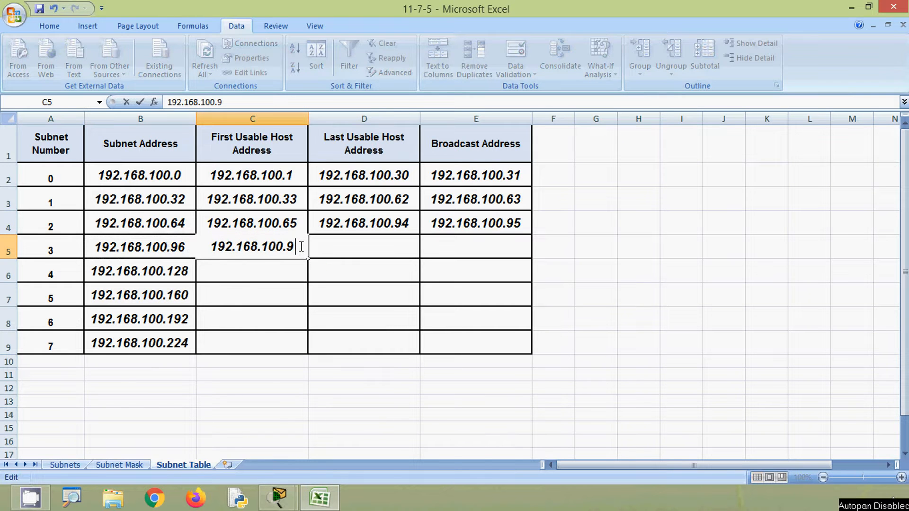
text(7)
click(327, 241)
Step: Copy subnet 4's Subnet Address into the Broadcast Address cell of subnet 3 and change it to 192.168.100.127
click(455, 250)
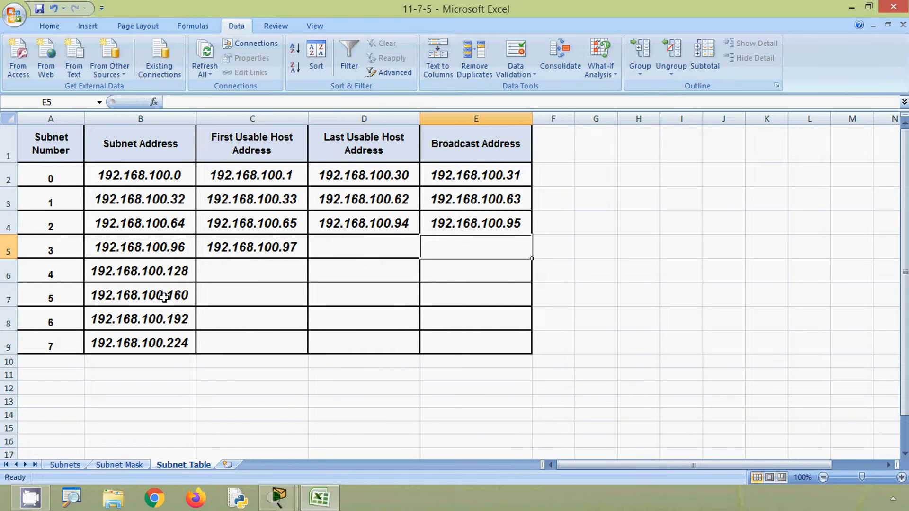
click(160, 271)
key(ctrl+c)
click(448, 247)
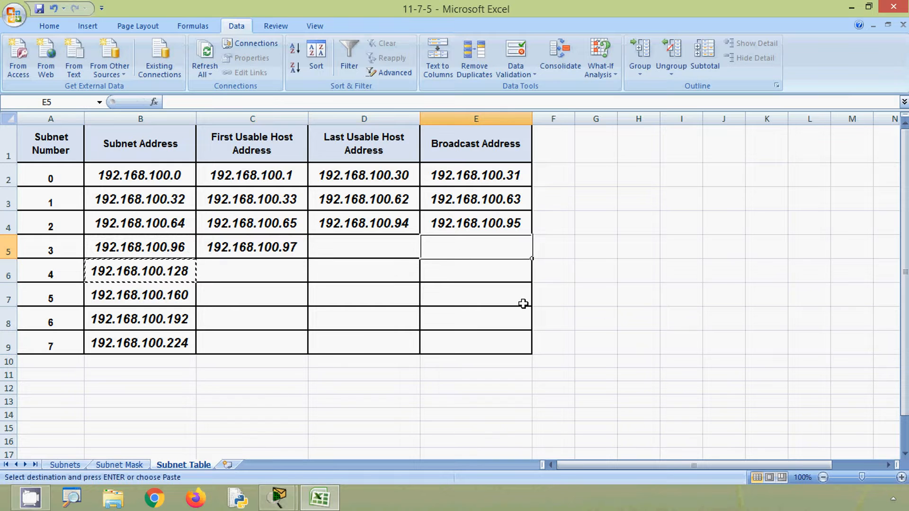
key(ctrl+v)
double_click(524, 246)
key(BackSpace)
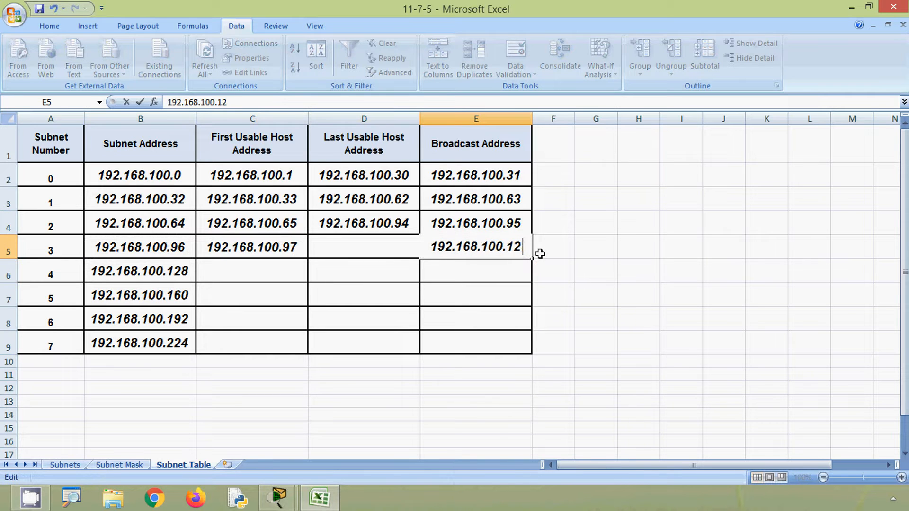
text(7)
click(386, 254)
Step: Copy subnet 3's Broadcast Address into its Last Usable Host Address cell and change it to 192.168.100.126
click(457, 248)
key(ctrl+c)
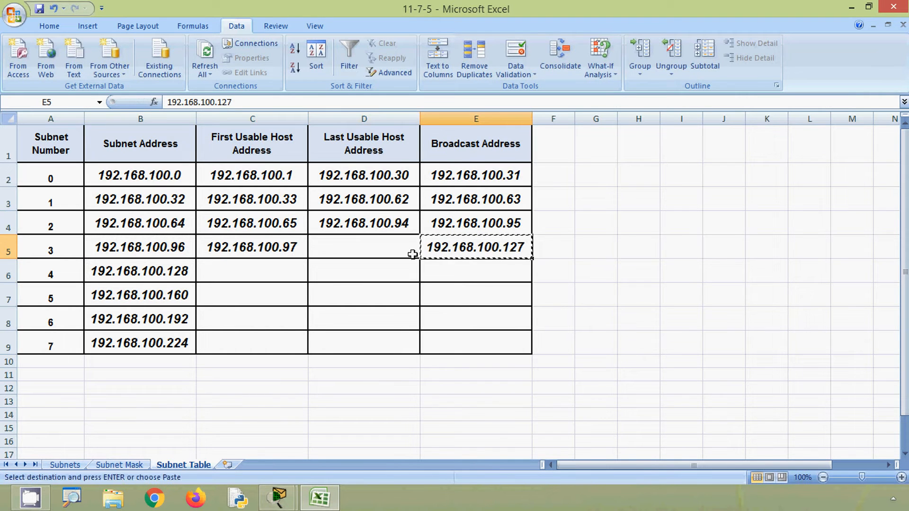
click(391, 247)
key(ctrl+v)
double_click(413, 246)
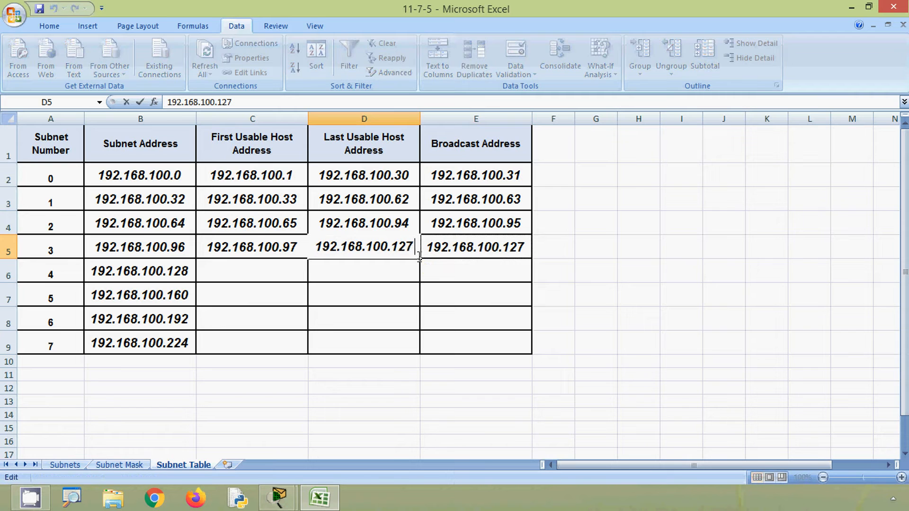
key(BackSpace)
text(6)
click(228, 275)
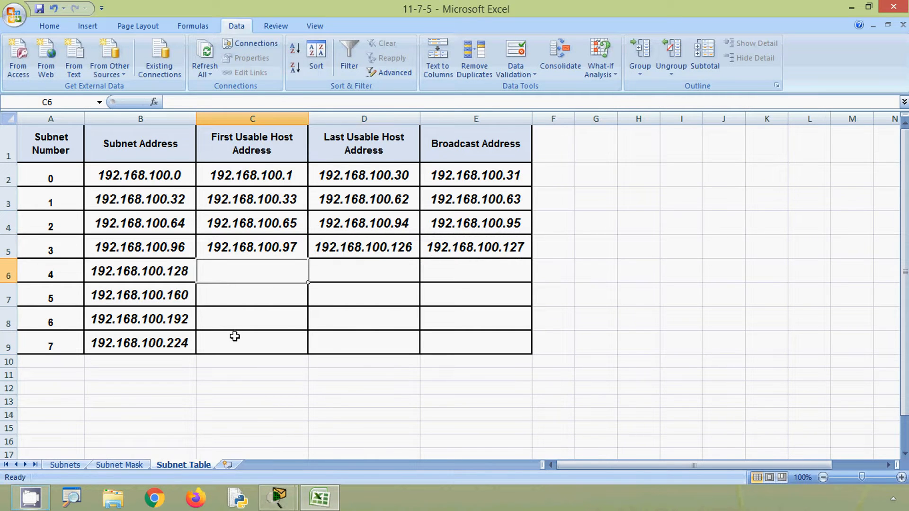
Step: Copy subnet 4's Subnet Address into its First Usable Host Address cell and change it to 192.168.100.129
click(188, 279)
key(ctrl+c)
click(264, 276)
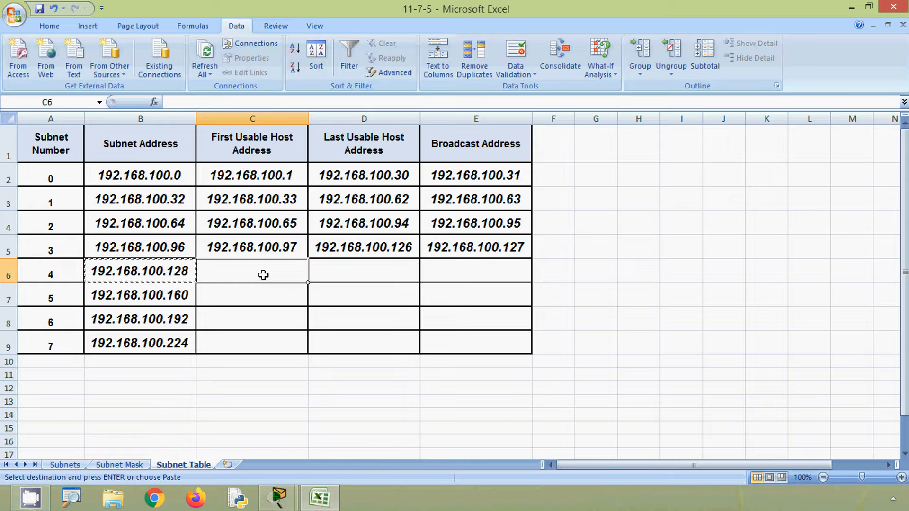
key(ctrl+v)
double_click(306, 273)
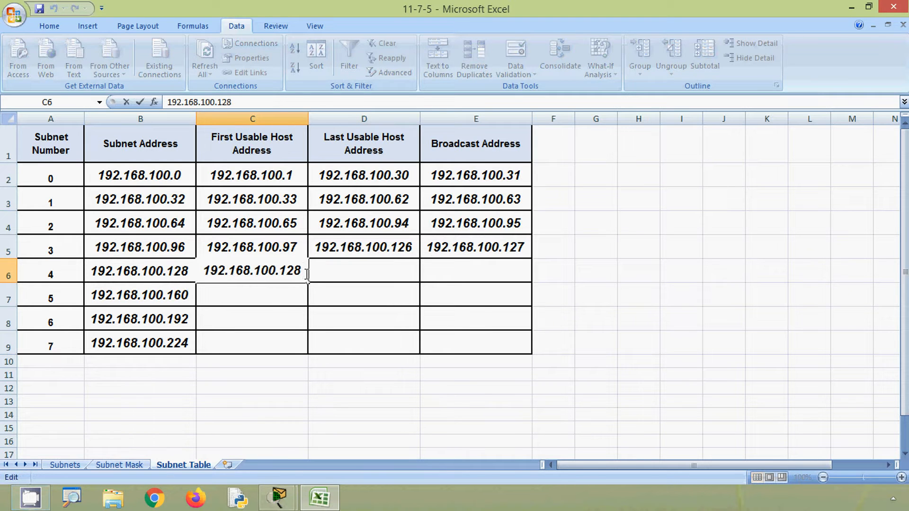
key(BackSpace)
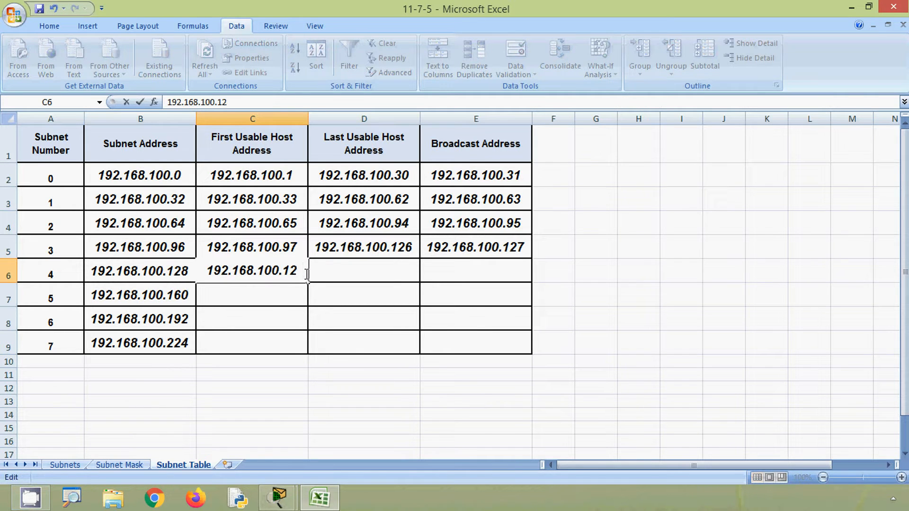
text(9)
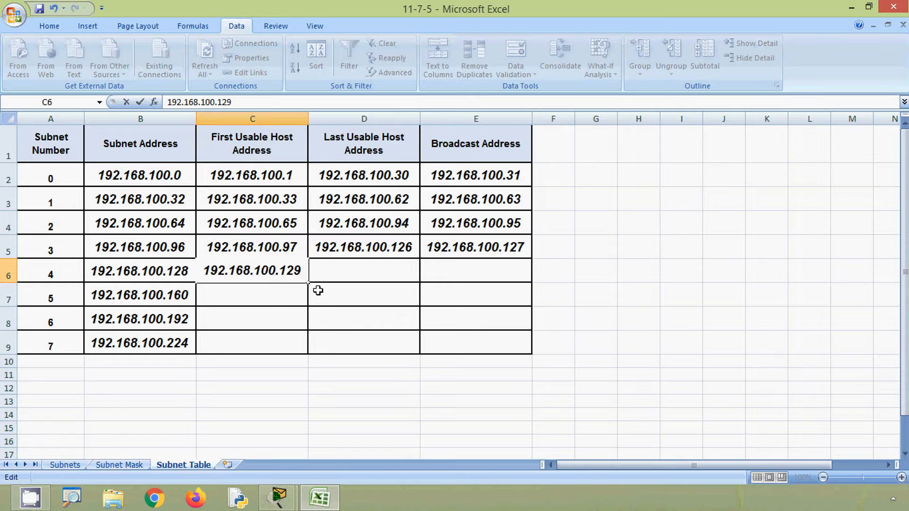
click(329, 273)
Step: Copy subnet 5's Subnet Address into the Broadcast Address cell of subnet 4 and change it to 192.168.100.159
click(424, 270)
click(184, 293)
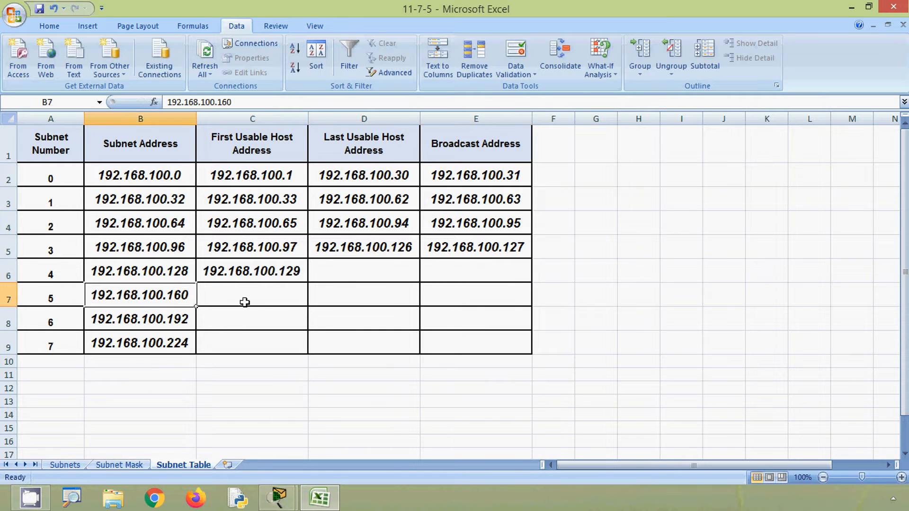
key(ctrl+c)
click(450, 272)
key(ctrl+v)
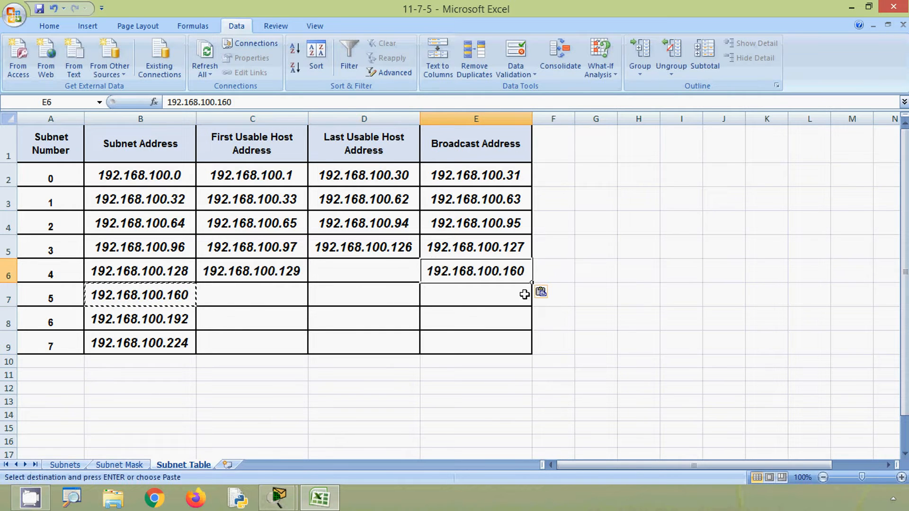
key(F2)
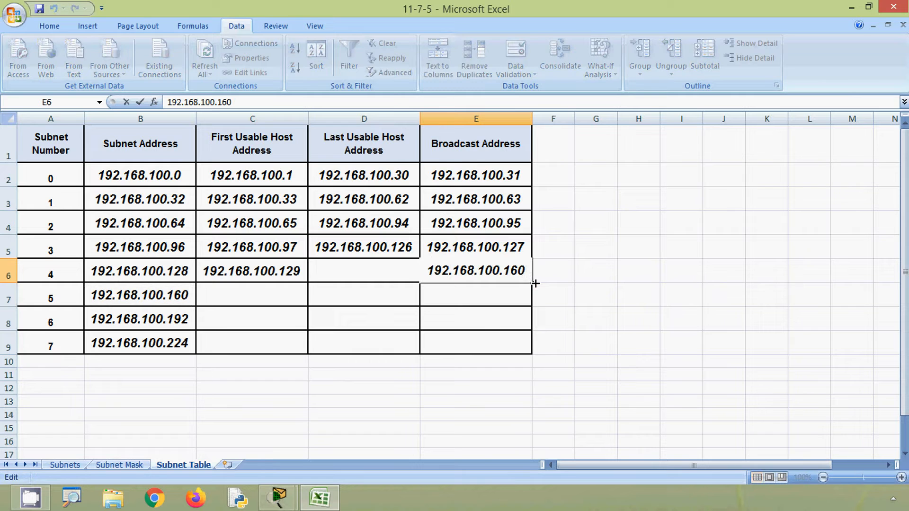
key(BackSpace)
key(BackSpace)
text(59)
key(Return)
Step: Copy subnet 4's Broadcast Address into its Last Usable Host Address cell and change it to 192.168.100.158
click(481, 276)
key(ctrl+c)
click(395, 270)
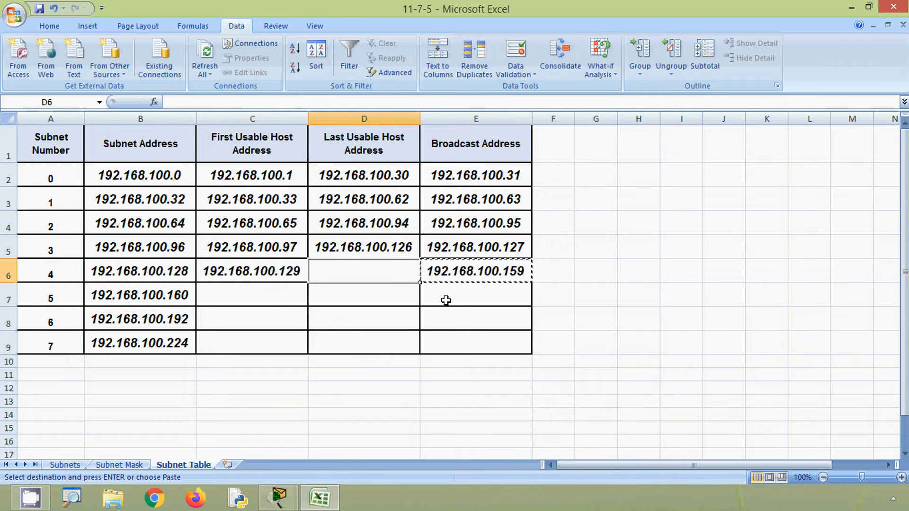
key(ctrl+v)
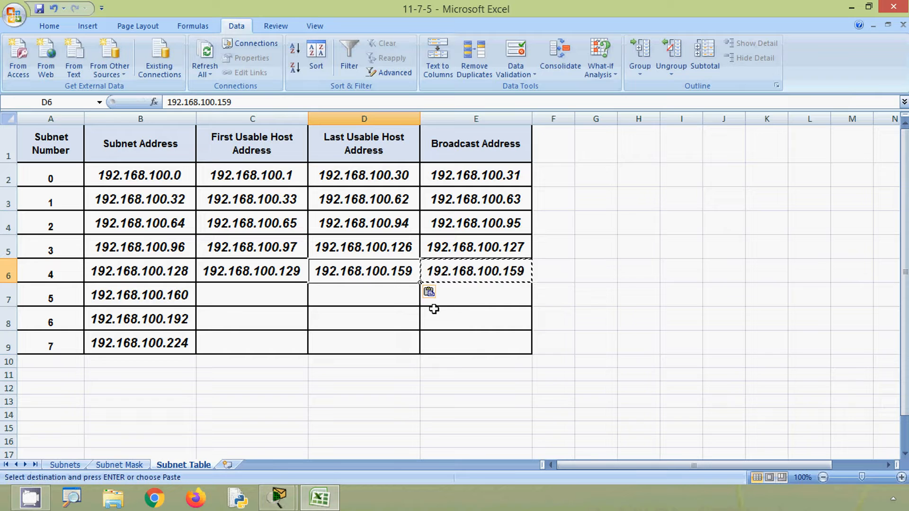
double_click(413, 275)
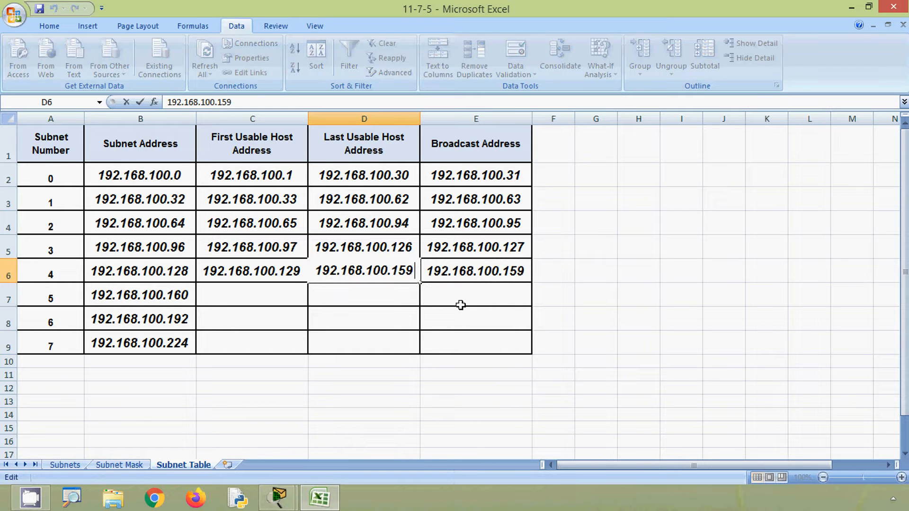
key(BackSpace)
text(8)
click(260, 302)
Step: Copy subnet 5's Subnet Address into its First Usable Host Address cell and change it to 192.168.100.161
click(184, 297)
key(ctrl+c)
click(227, 291)
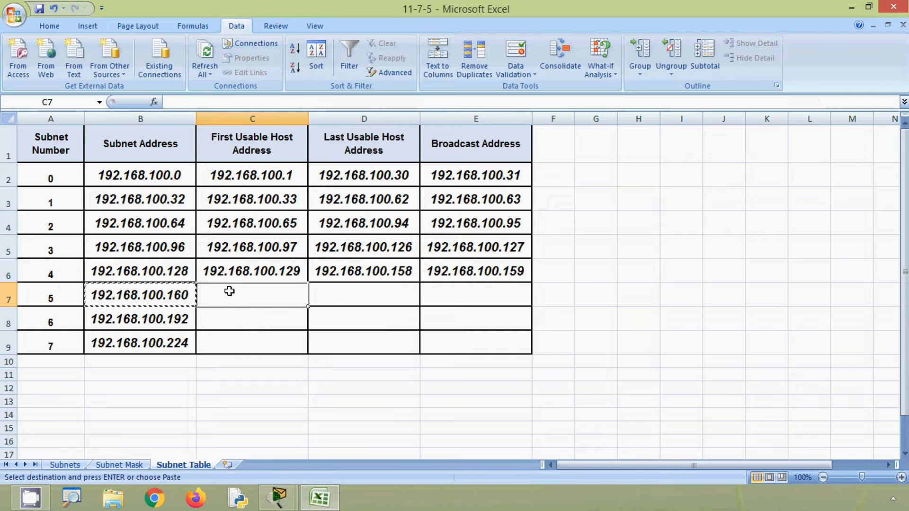
key(ctrl+v)
key(F2)
key(BackSpace)
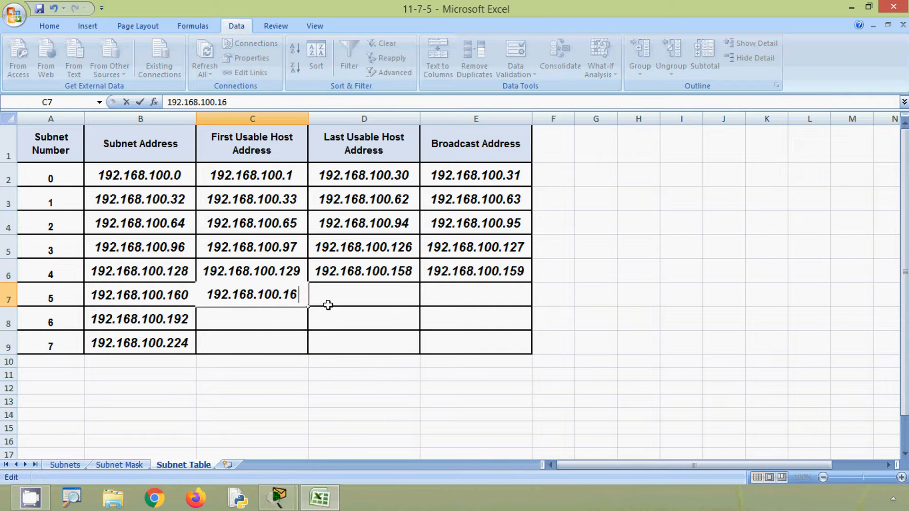
text(1)
Step: Copy subnet 6's Subnet Address into the Broadcast Address cell of subnet 5 and change it to 192.168.100.191
click(192, 321)
key(ctrl+c)
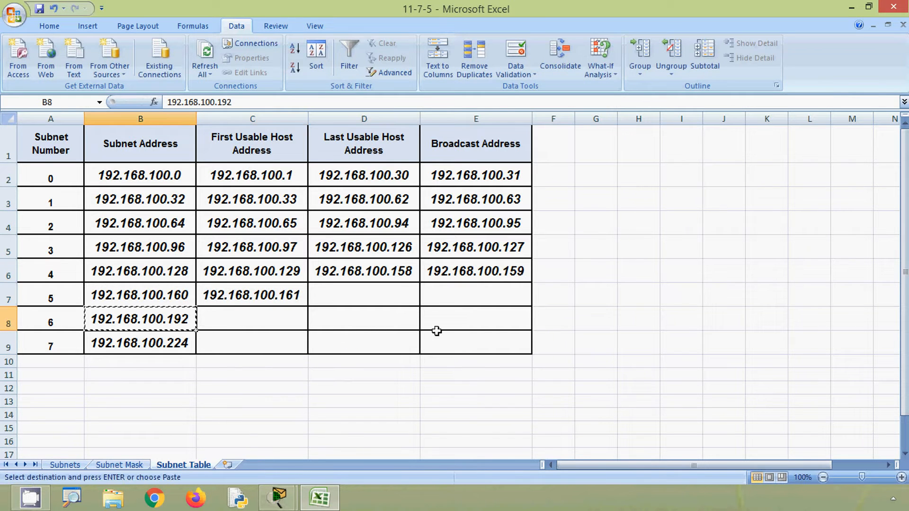
click(471, 296)
key(ctrl+v)
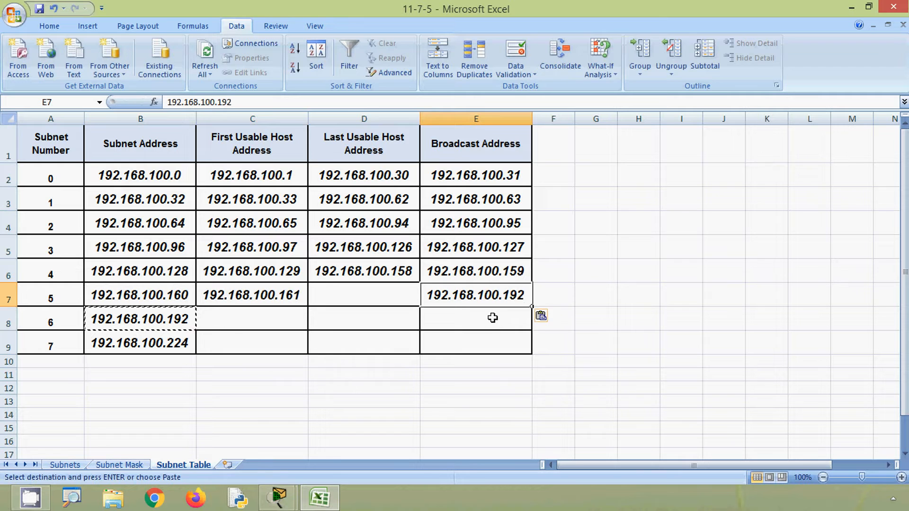
key(F2)
key(BackSpace)
text(1)
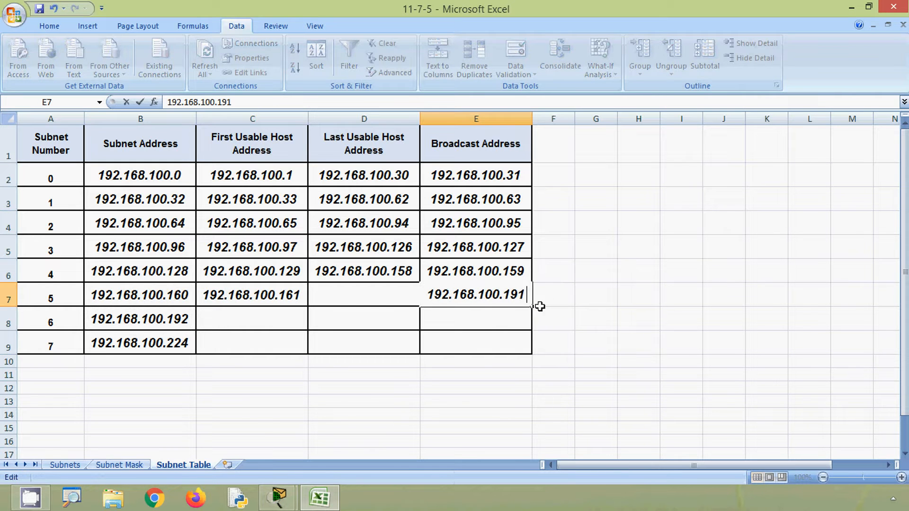
key(Return)
Step: Copy subnet 5's Broadcast Address into its Last Usable Host Address cell and change it to 192.168.100.190
click(487, 297)
key(ctrl+c)
click(402, 297)
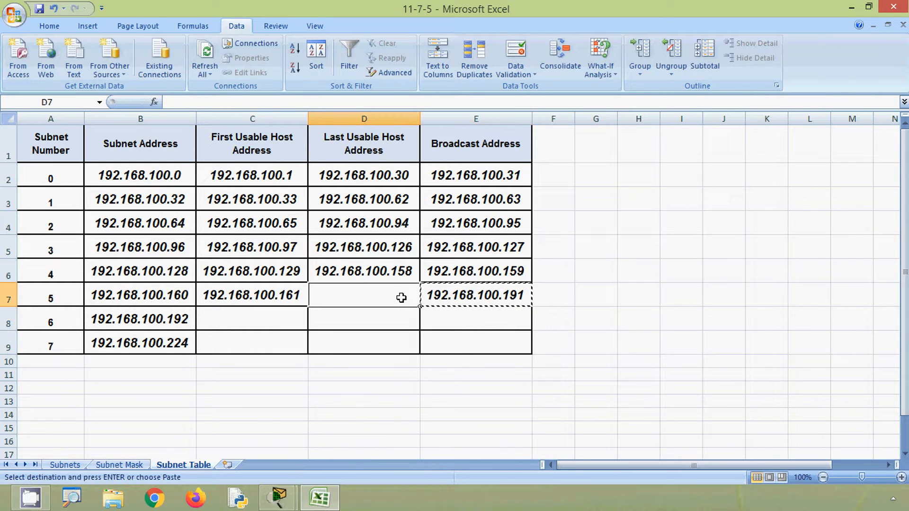
key(ctrl+v)
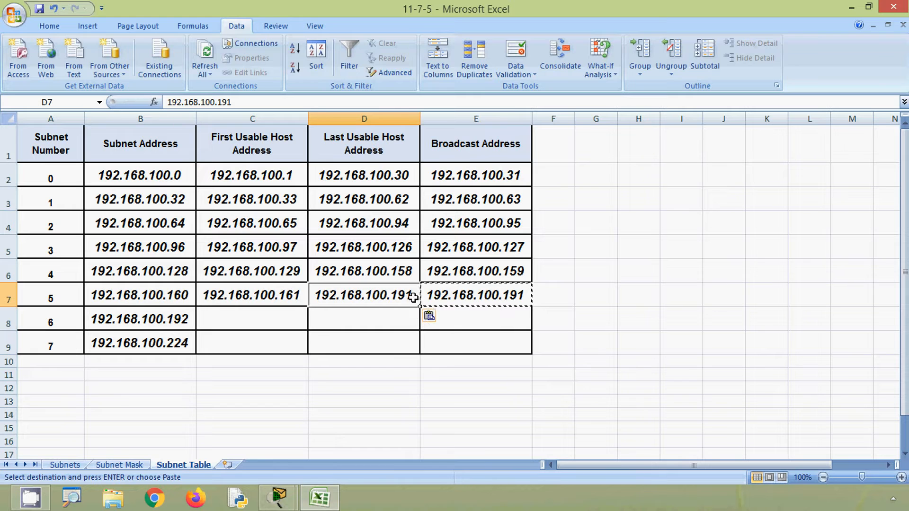
key(F2)
key(BackSpace)
text(0)
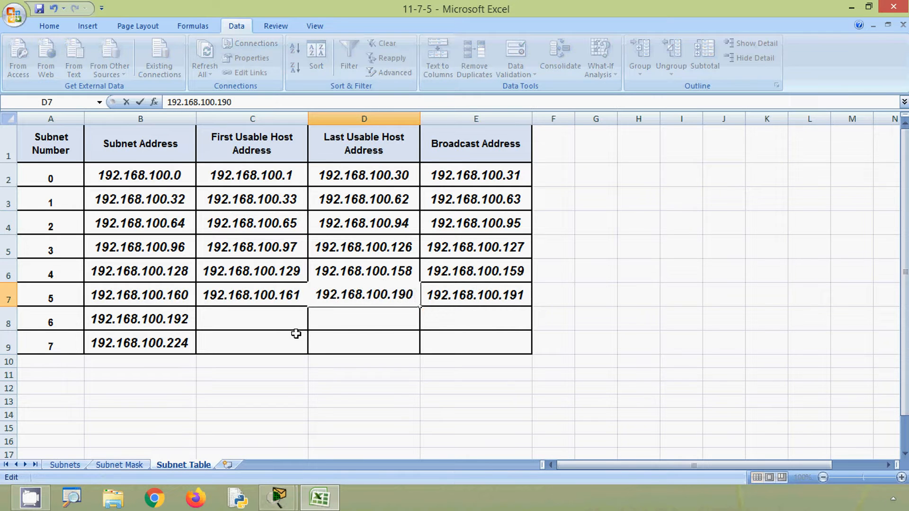
click(273, 322)
Step: Copy subnet 6's Subnet Address into its First Usable Host Address cell and change it to 192.168.100.193
click(178, 321)
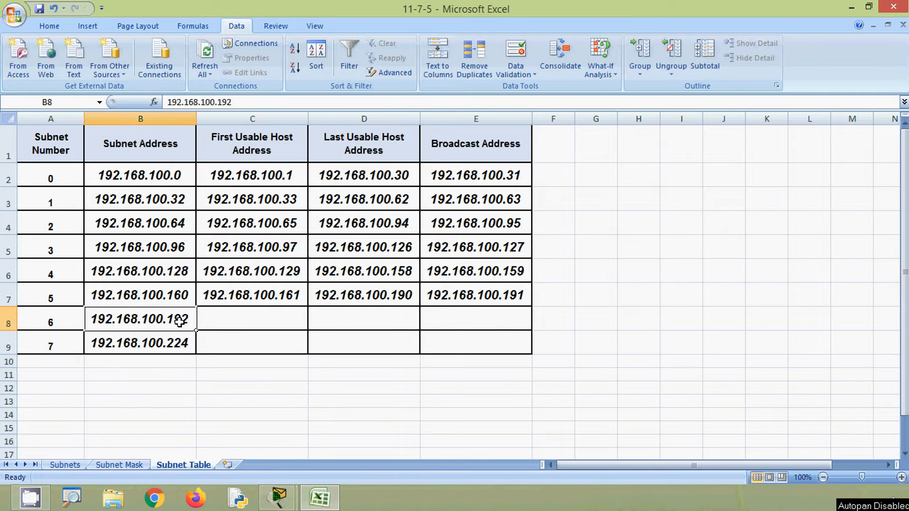
key(ctrl+c)
click(238, 322)
key(ctrl+v)
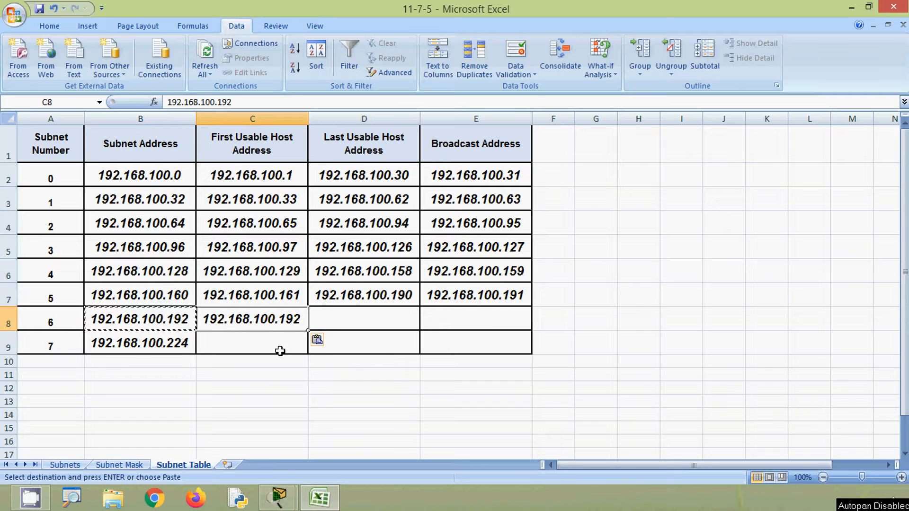
double_click(305, 321)
key(BackSpace)
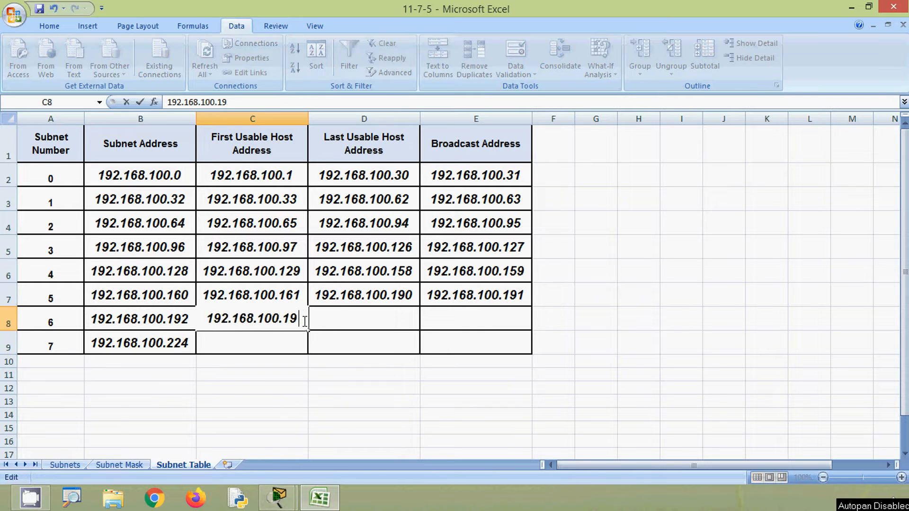
text(3)
Step: Copy subnet 7's Subnet Address into the Broadcast Address cell of subnet 6 and change it to 192.168.100.223
click(176, 343)
key(ctrl+c)
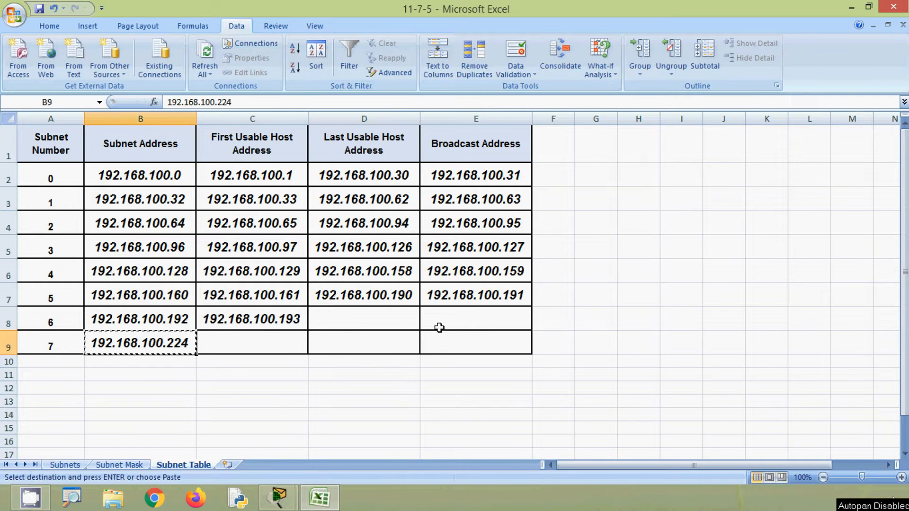
click(455, 319)
key(ctrl+v)
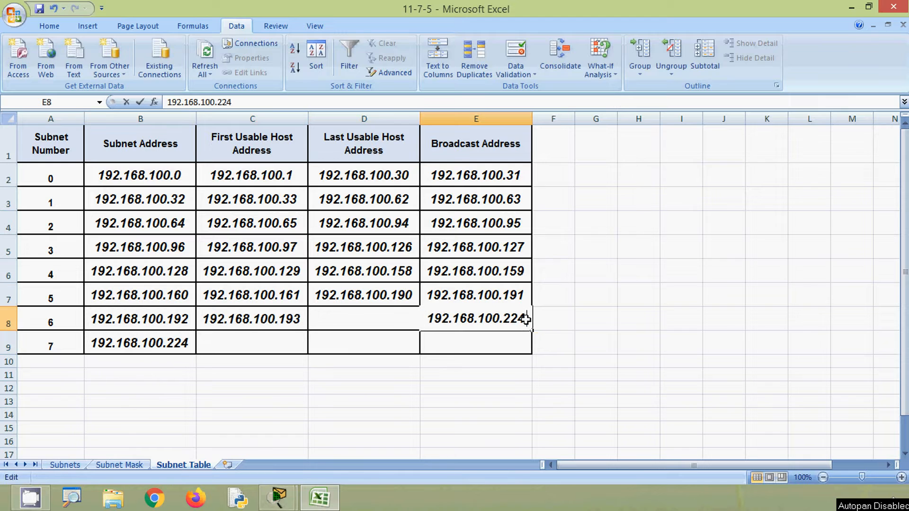
double_click(528, 318)
key(BackSpace)
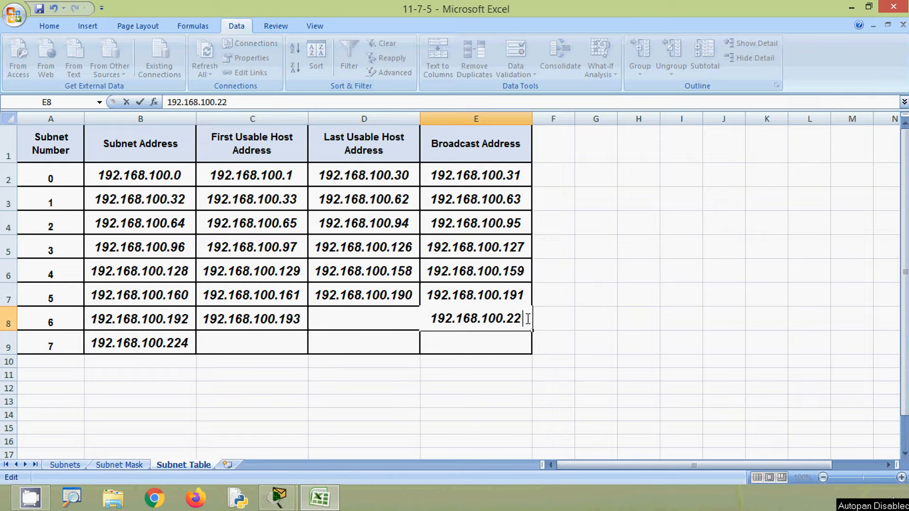
text(3)
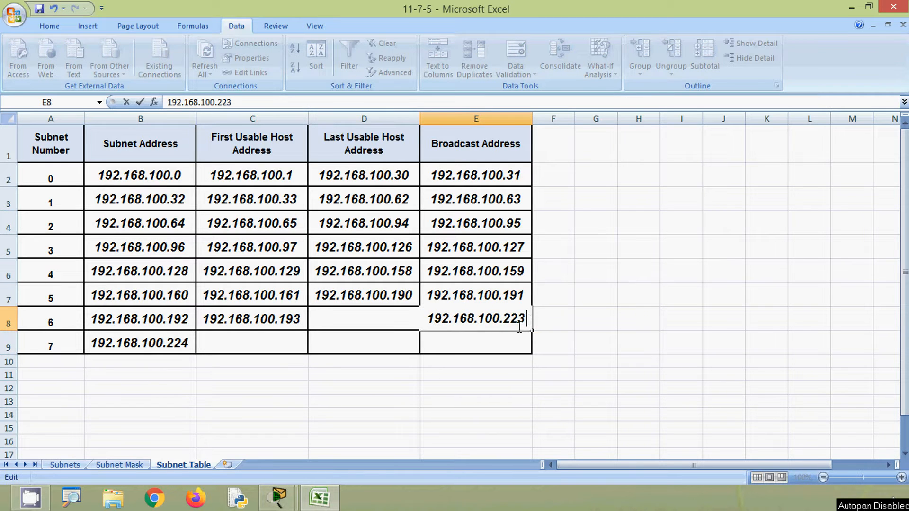
click(392, 319)
Step: Copy subnet 6's Broadcast Address into its Last Usable Host Address cell and change it to 192.168.100.222
click(456, 318)
key(ctrl+c)
click(354, 321)
key(ctrl+v)
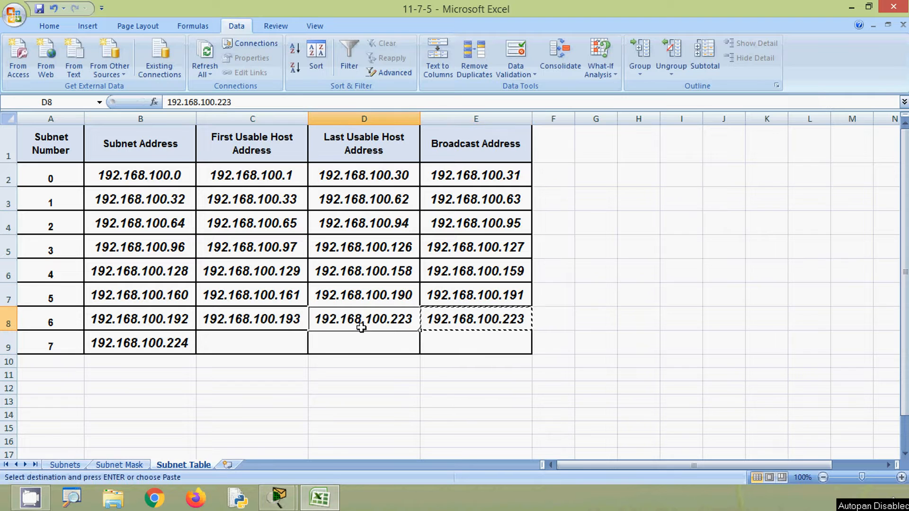
double_click(407, 318)
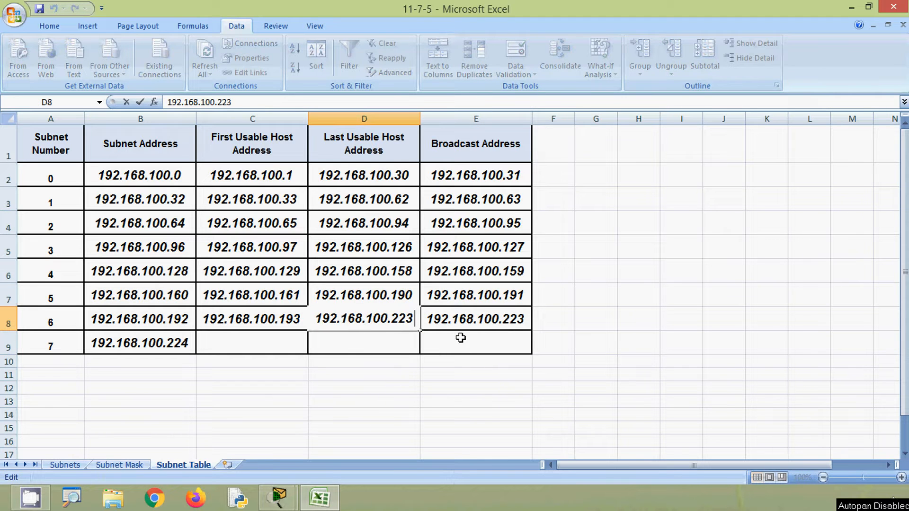
key(BackSpace)
text(2)
click(393, 340)
click(270, 322)
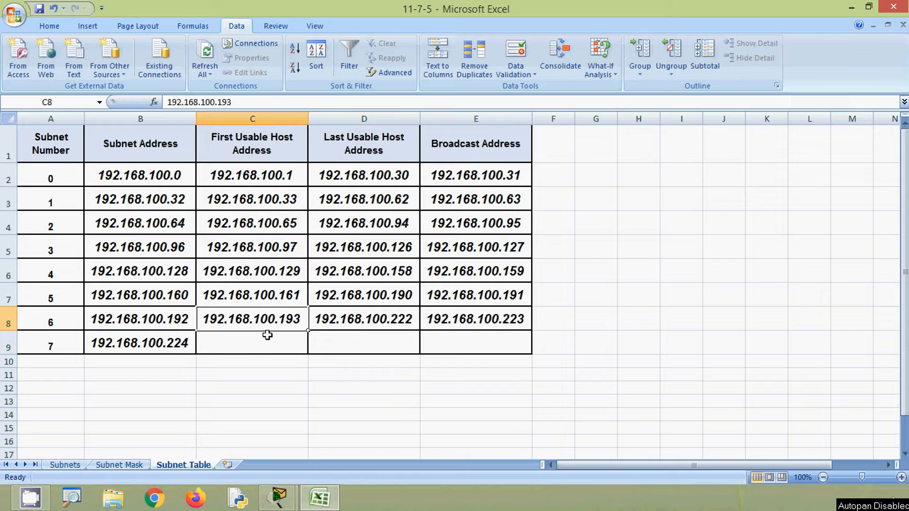
Step: Copy subnet 7's Subnet Address into its First Usable Host Address cell and change it to 192.168.100.225
click(177, 350)
key(ctrl+c)
click(238, 341)
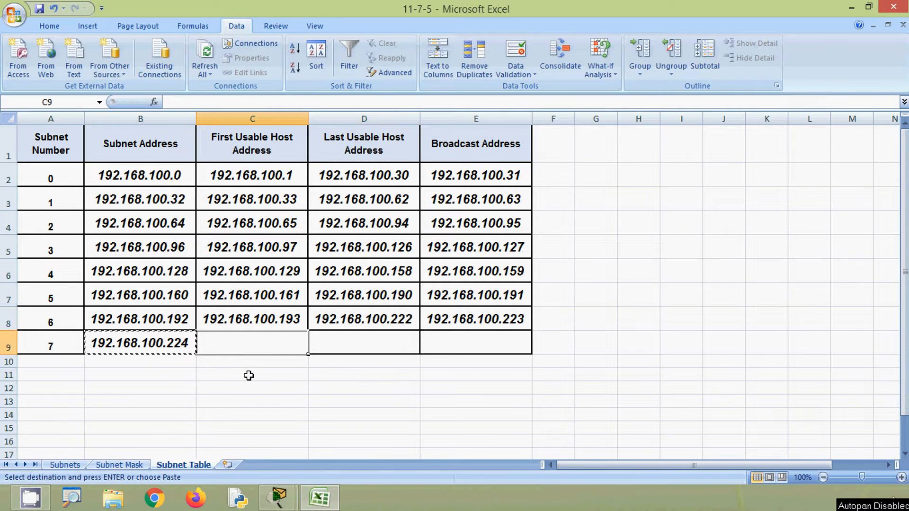
key(Return)
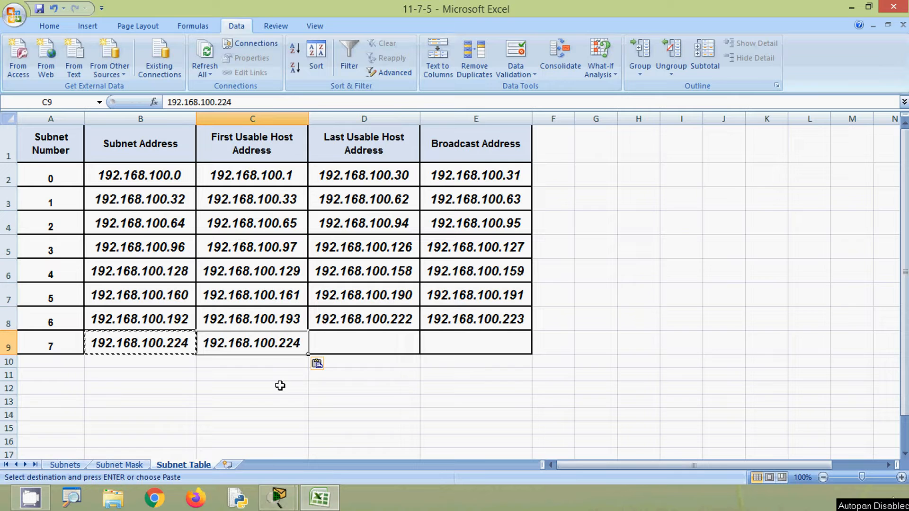
double_click(301, 347)
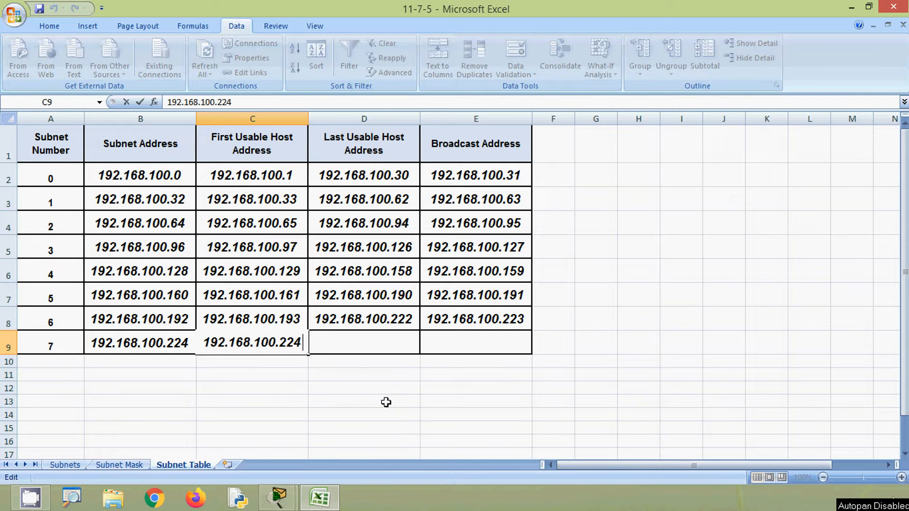
key(BackSpace)
text(5)
click(460, 349)
Step: Copy subnet 7's Subnet Address into its Broadcast Address cell and change it to 192.168.100.255
click(166, 348)
key(ctrl+c)
click(441, 349)
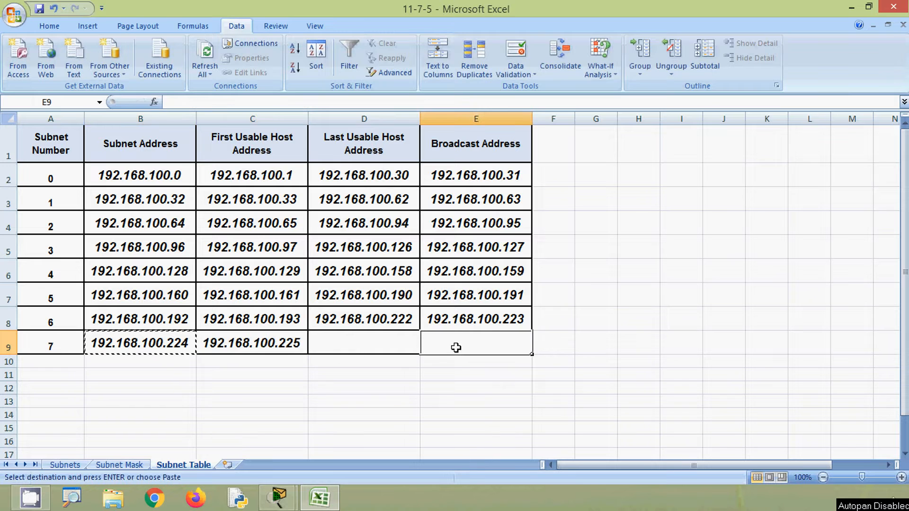
key(ctrl+v)
double_click(526, 345)
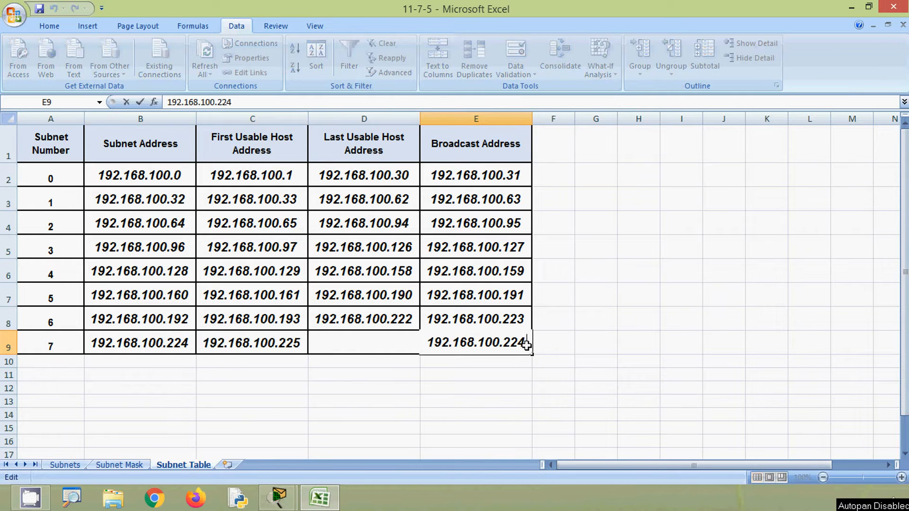
key(BackSpace)
key(BackSpace)
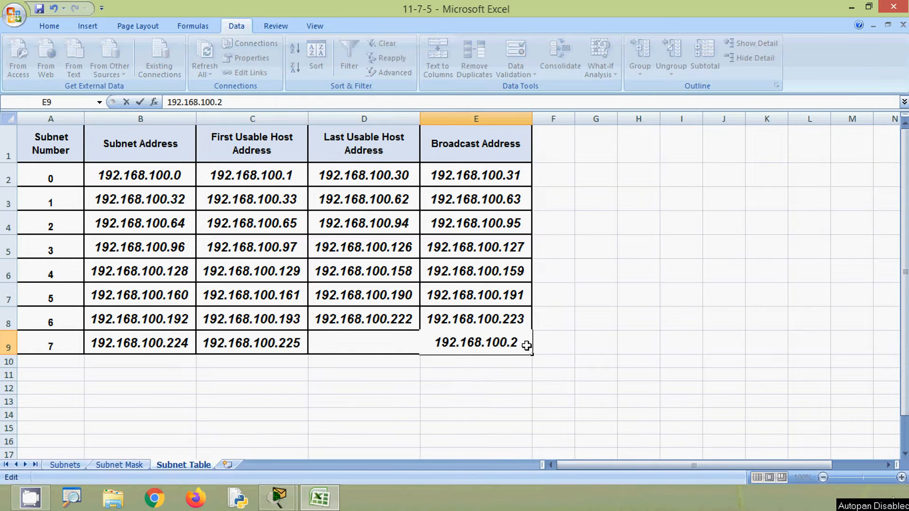
text(55)
click(390, 348)
Step: Copy subnet 7's Broadcast Address into its Last Usable Host Address cell and change it to 192.168.100.254
click(464, 352)
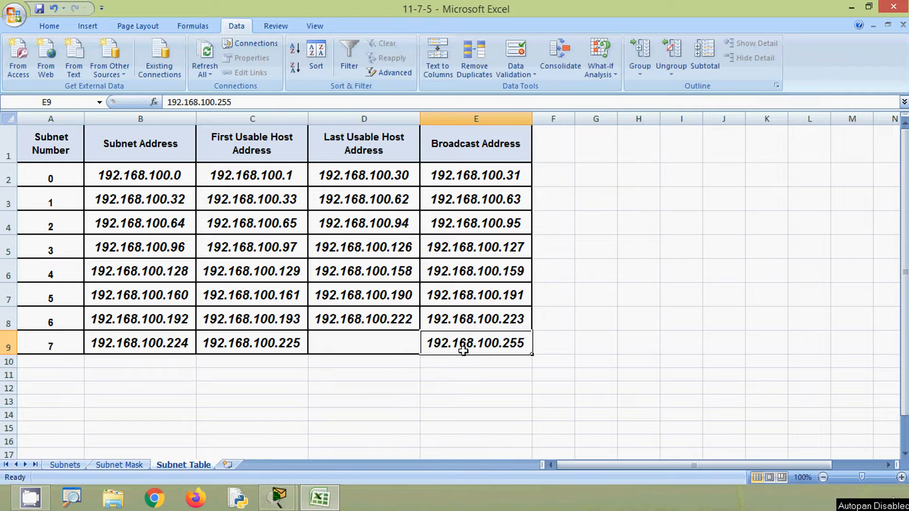
key(ctrl+c)
click(368, 341)
key(ctrl+v)
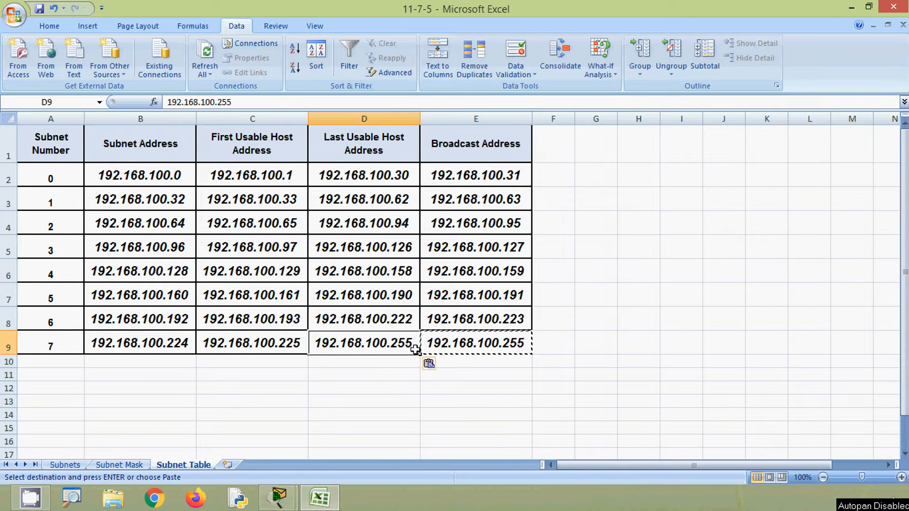
double_click(415, 341)
key(BackSpace)
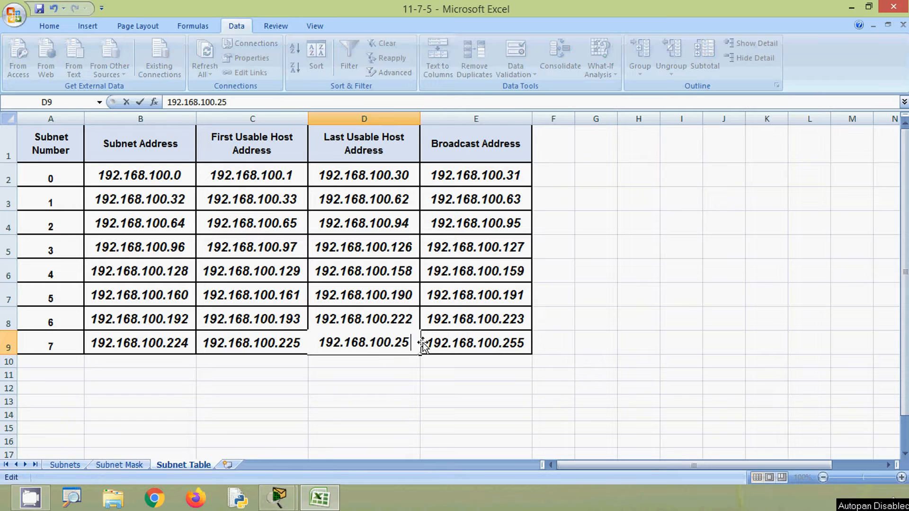
text(4)
click(448, 373)
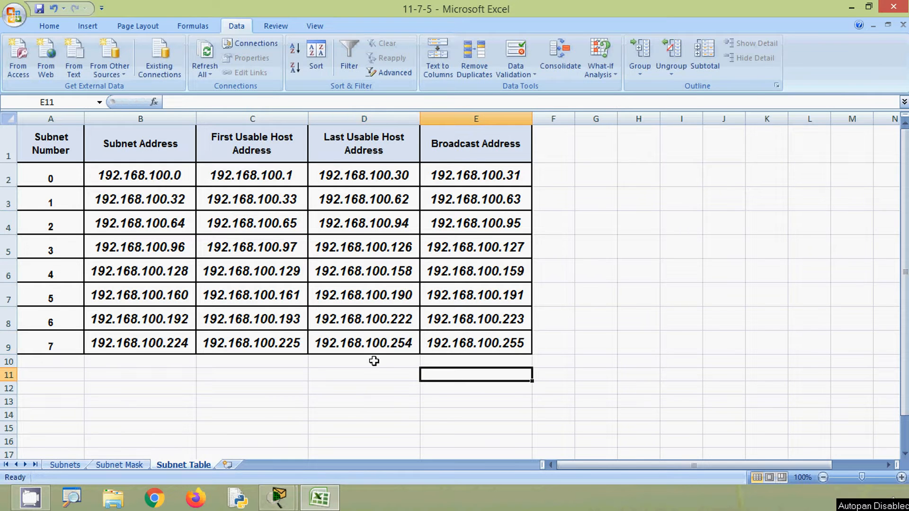
Step: Select the whole subnet table from the Subnet Number header through subnet 7's Broadcast Address
drag(50, 158, 490, 341)
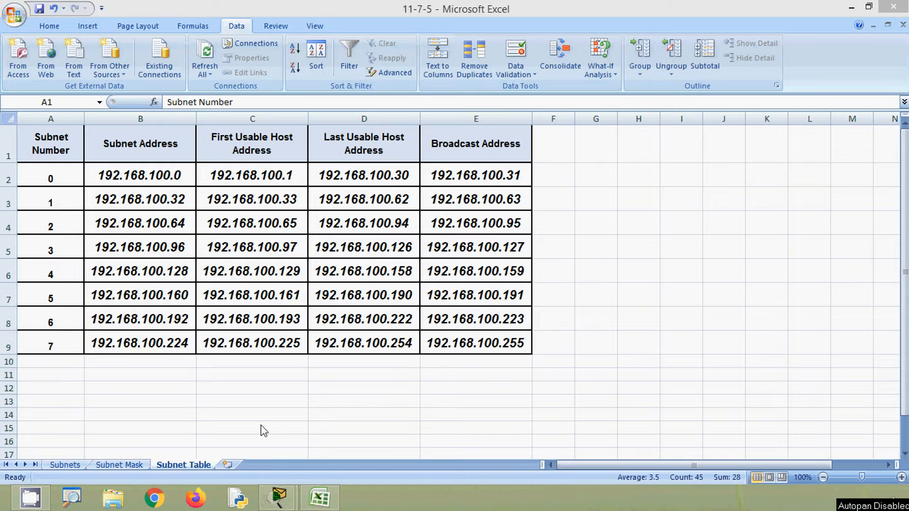
Step: Switch to the Packet Tracer activity and read the Step 2 subnet assignments and Step 3 addressing guidelines for R1's GigabitEthernet 0/0
click(851, 8)
scroll(233, 340, down, 5)
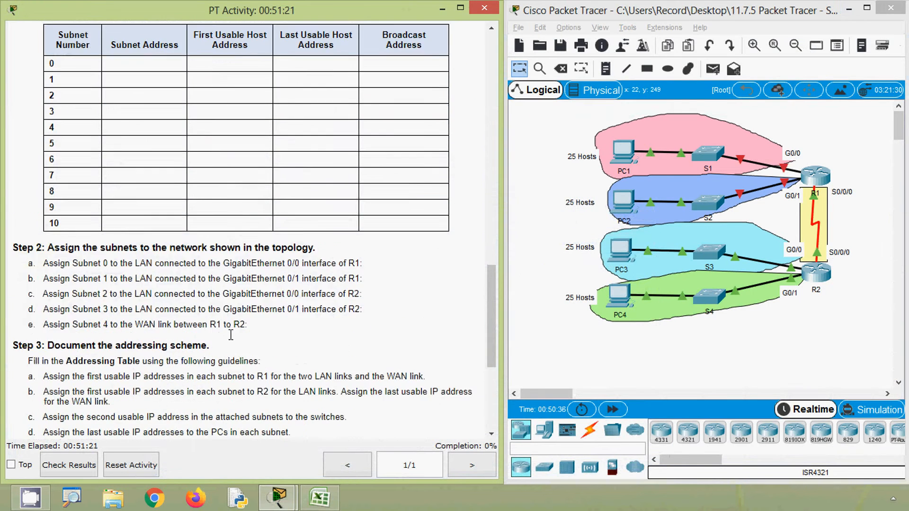
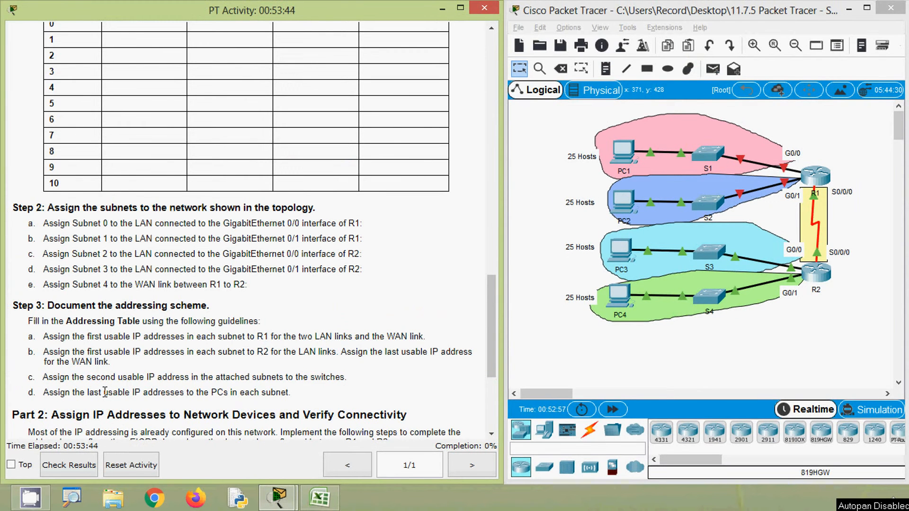
scroll(146, 354, down, 3)
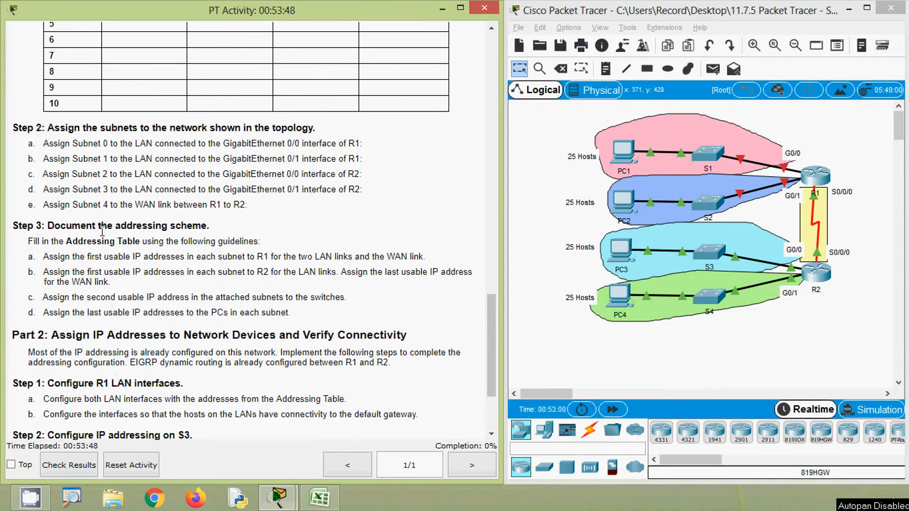
scroll(107, 269, down, 1)
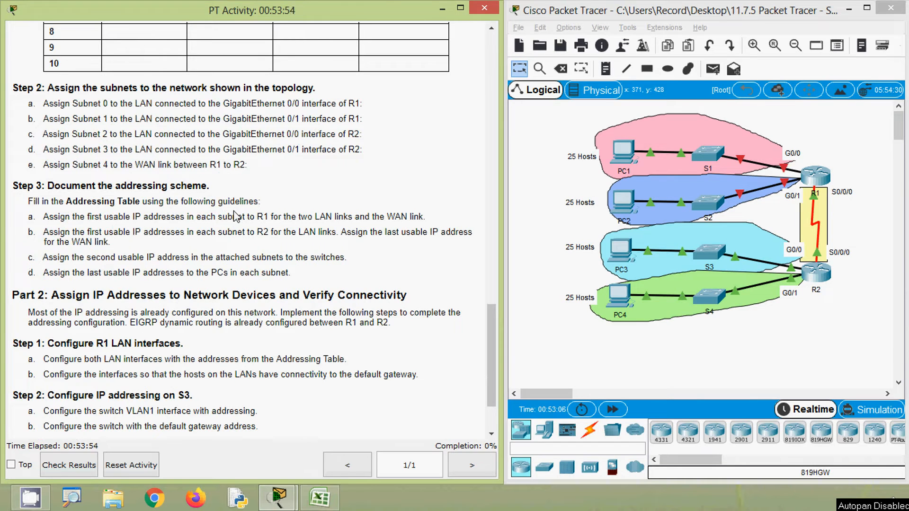
key(alt+Tab)
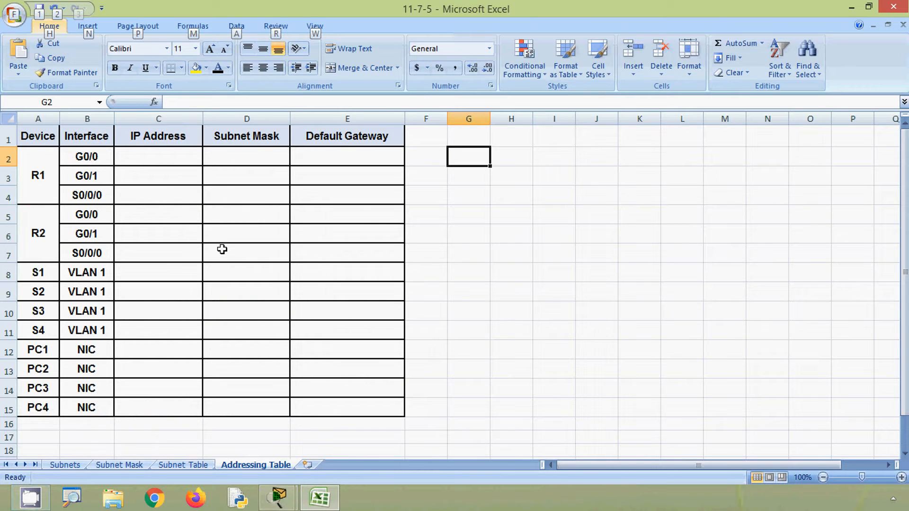
click(850, 8)
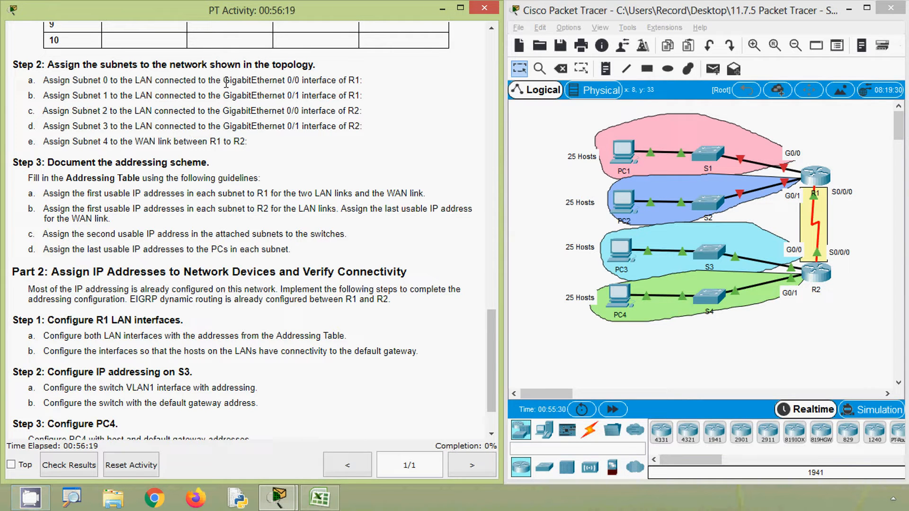
drag(226, 80, 303, 80)
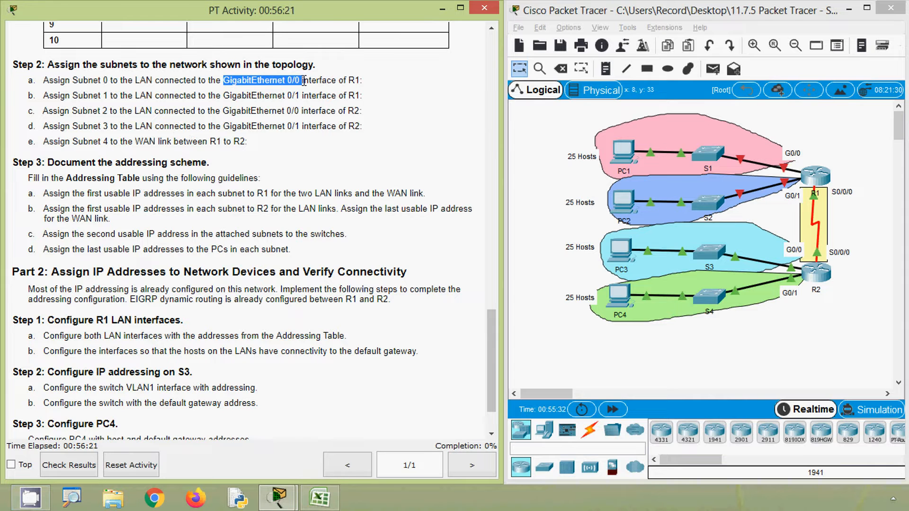
Step: In Excel, copy subnet 0's First Usable Host Address, 192.168.100.1, from the Subnet Table sheet into R1 G0/0's IP Address in the Addressing Table
click(320, 497)
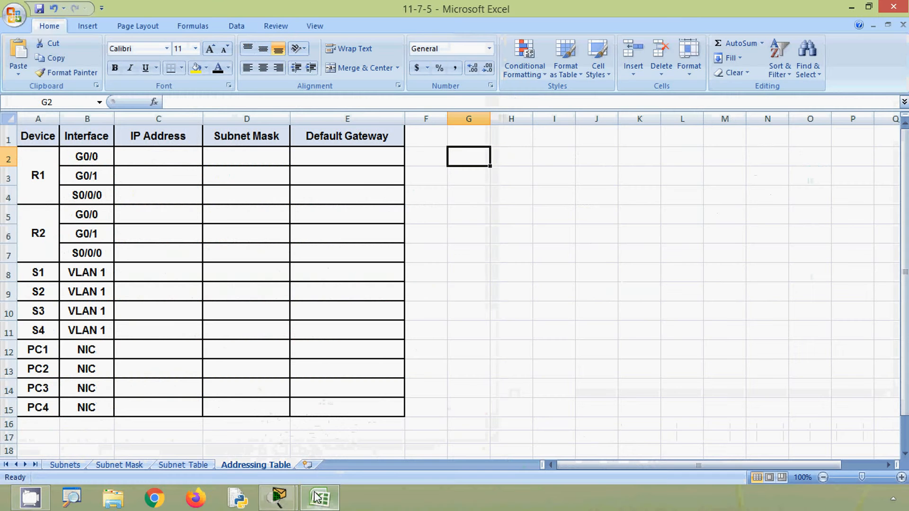
click(183, 465)
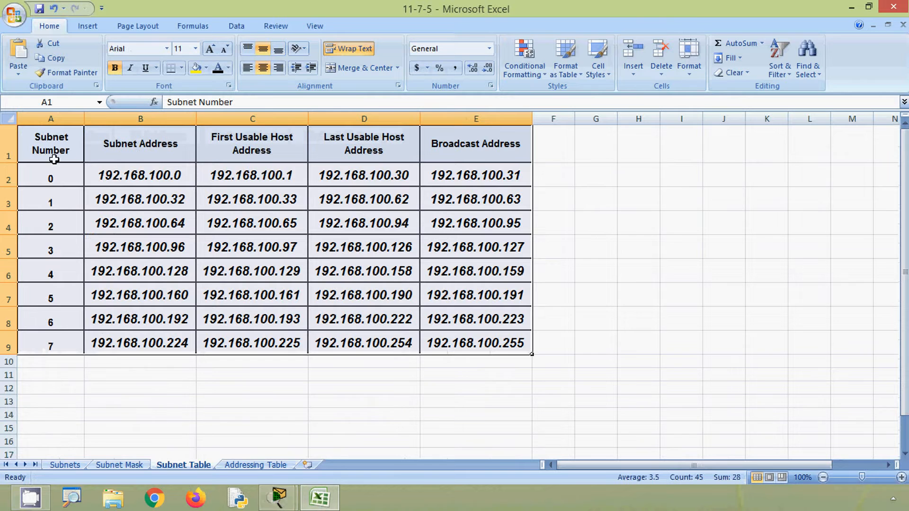
click(6, 178)
click(42, 142)
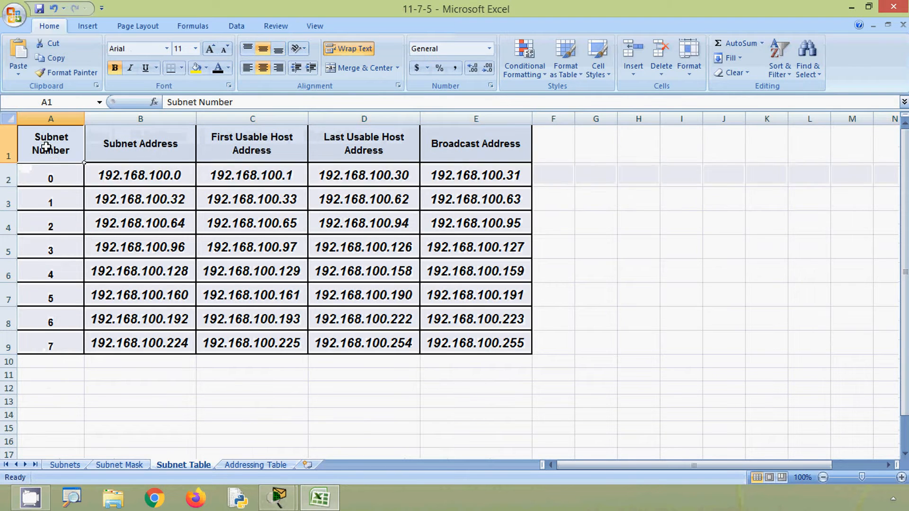
click(67, 178)
click(100, 178)
click(228, 173)
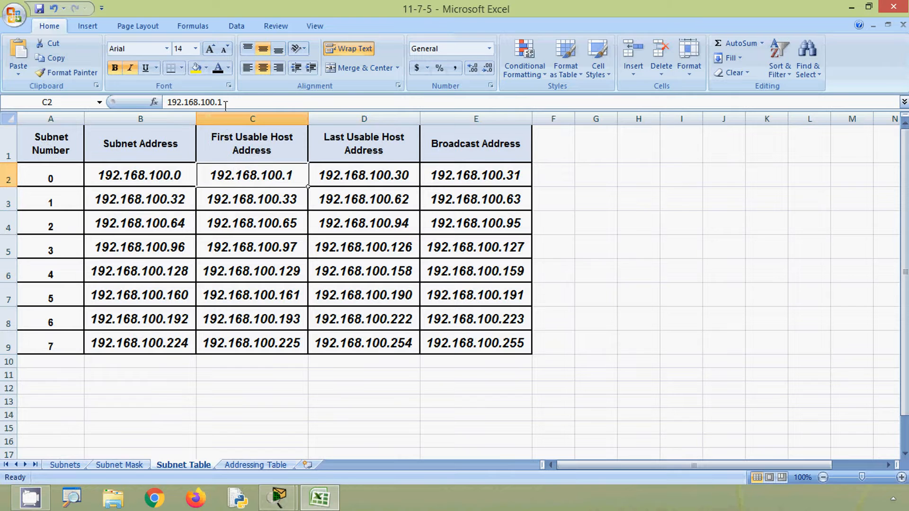
drag(229, 101, 158, 102)
key(ctrl+c)
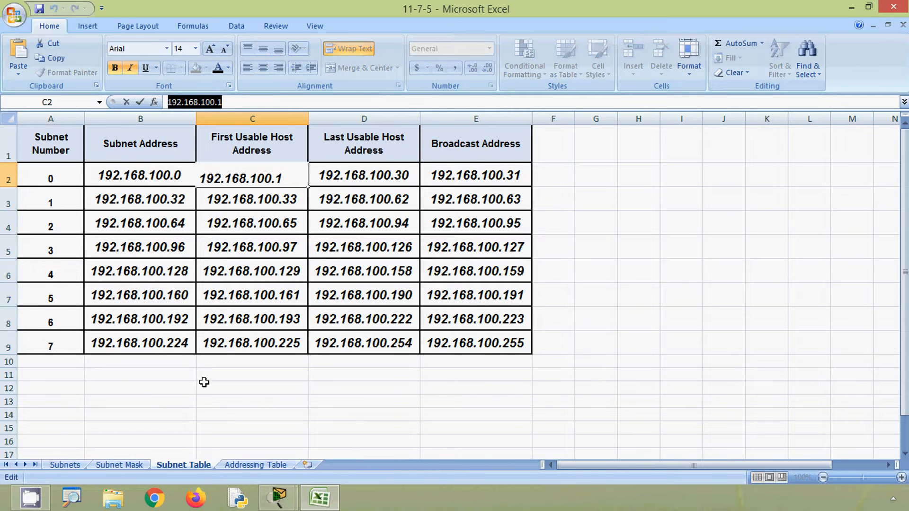
click(240, 464)
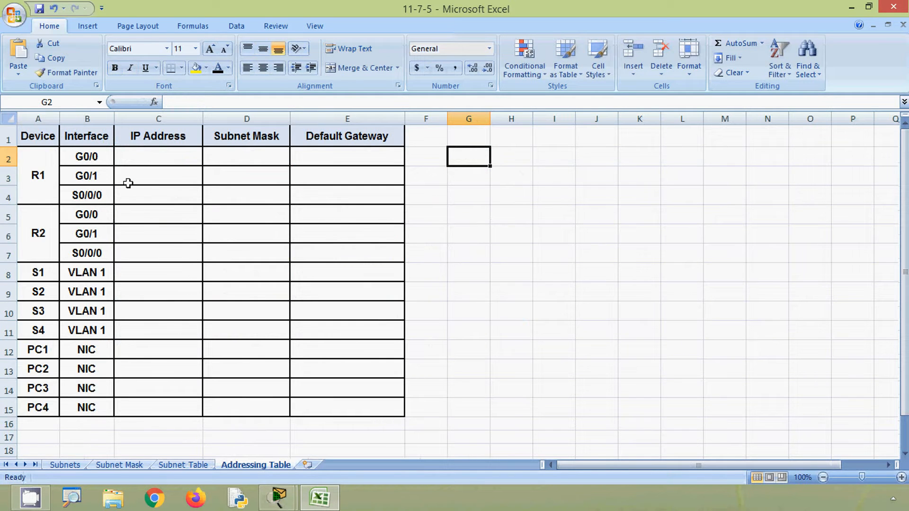
click(95, 159)
click(150, 161)
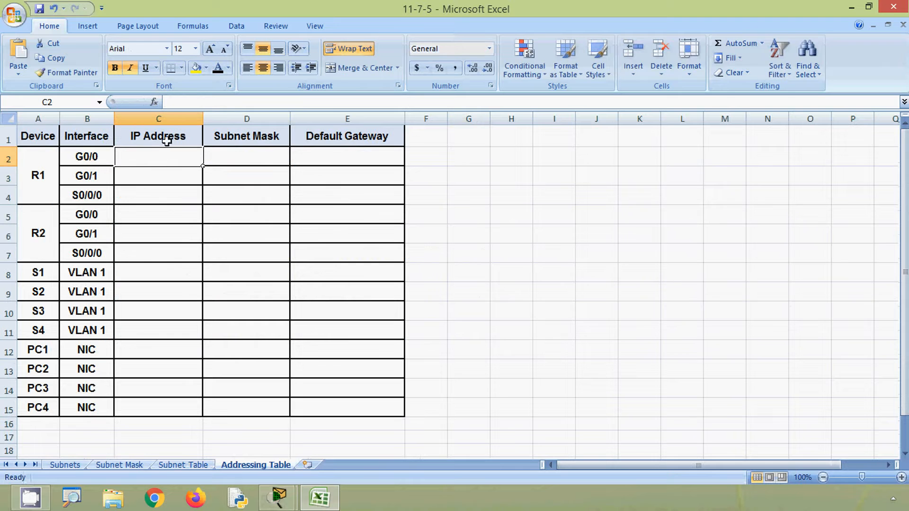
click(183, 102)
key(ctrl+v)
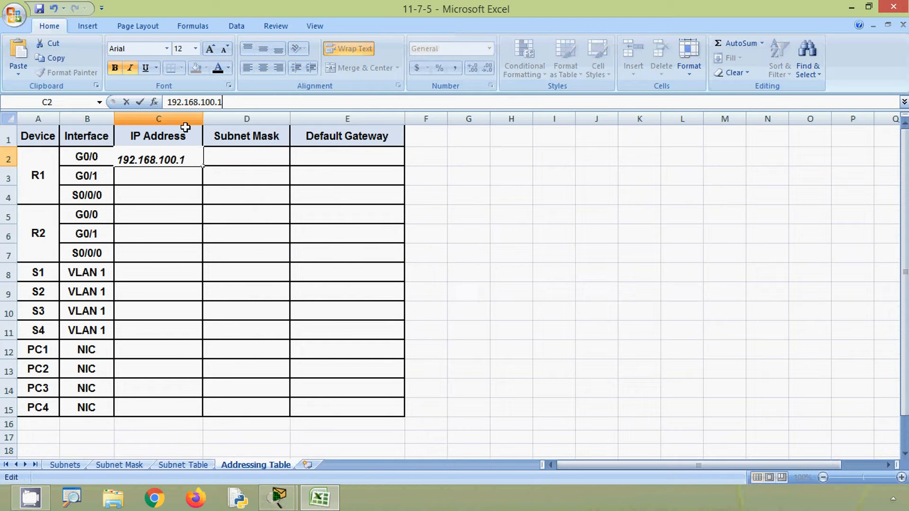
Step: Check the decimal octets on the Subnet Mask sheet and enter 255.255.255.224 as R1 G0/0's Subnet Mask in the Addressing Table
click(231, 161)
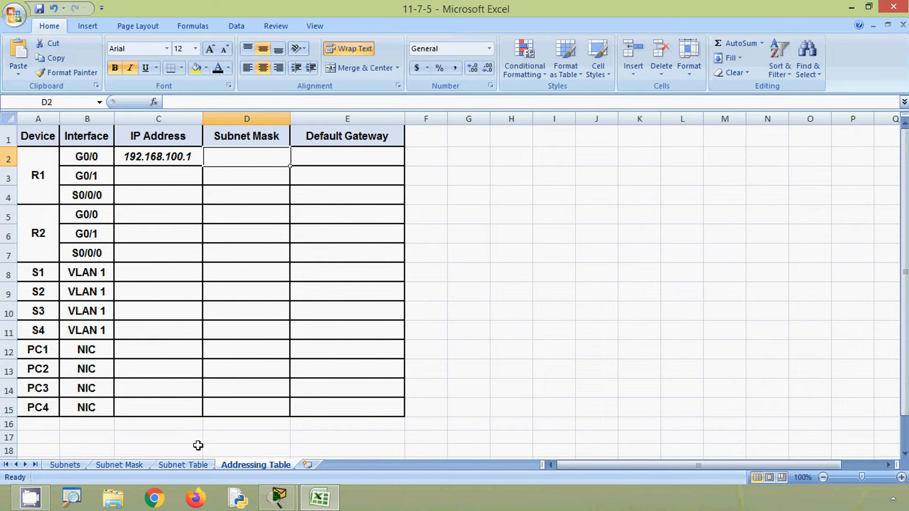
click(130, 465)
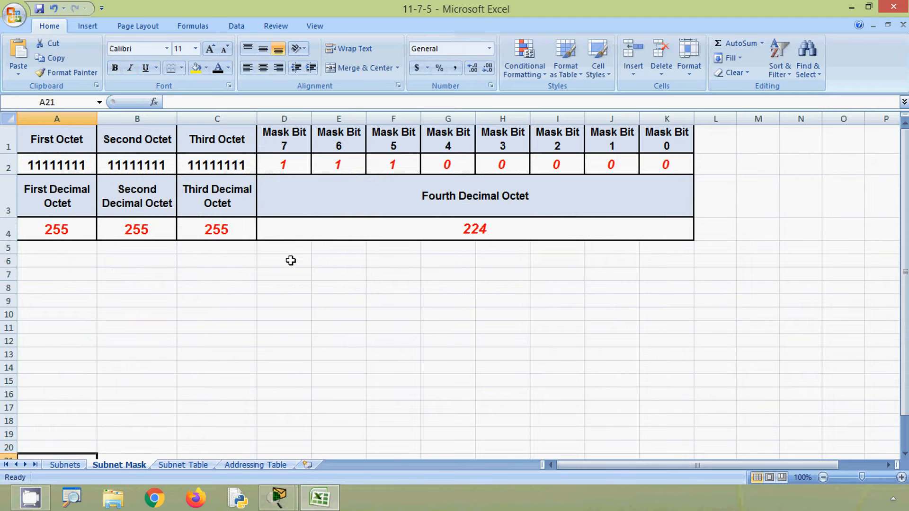
drag(95, 231, 284, 229)
click(251, 464)
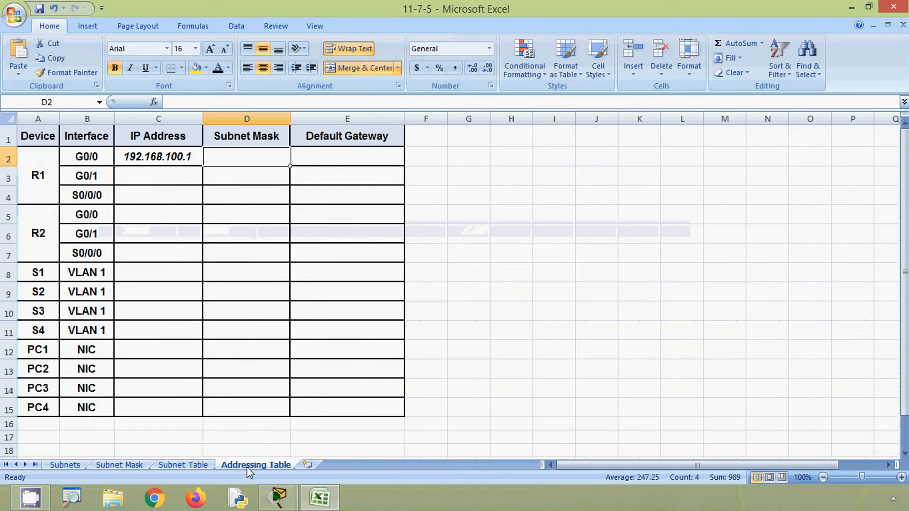
text(255.)
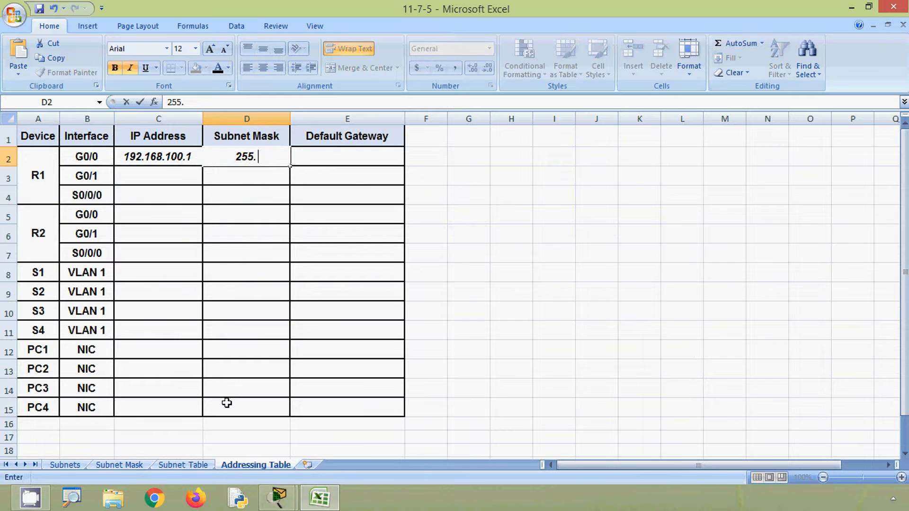
text(255.25)
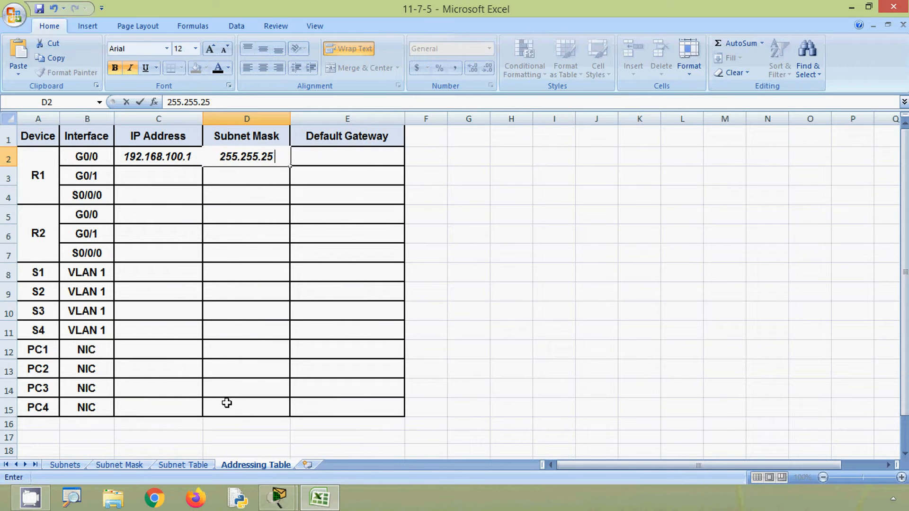
text(5.255.224)
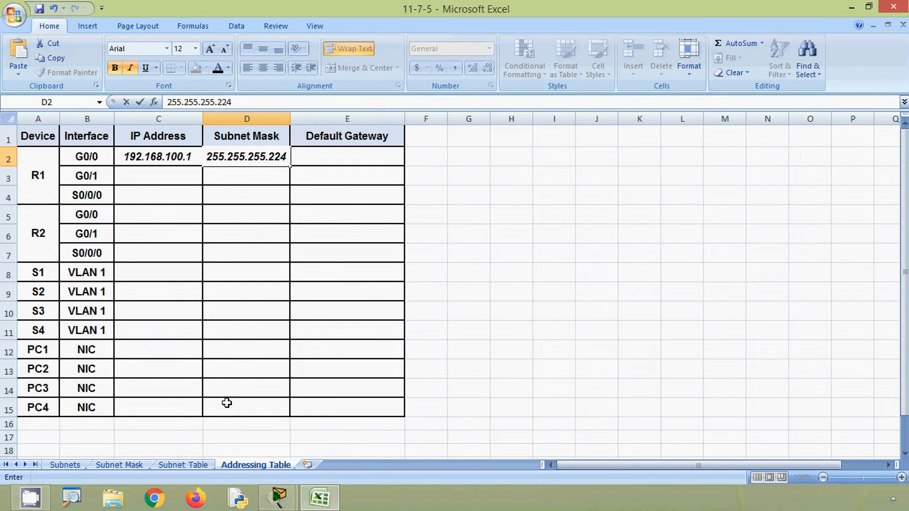
key(Tab)
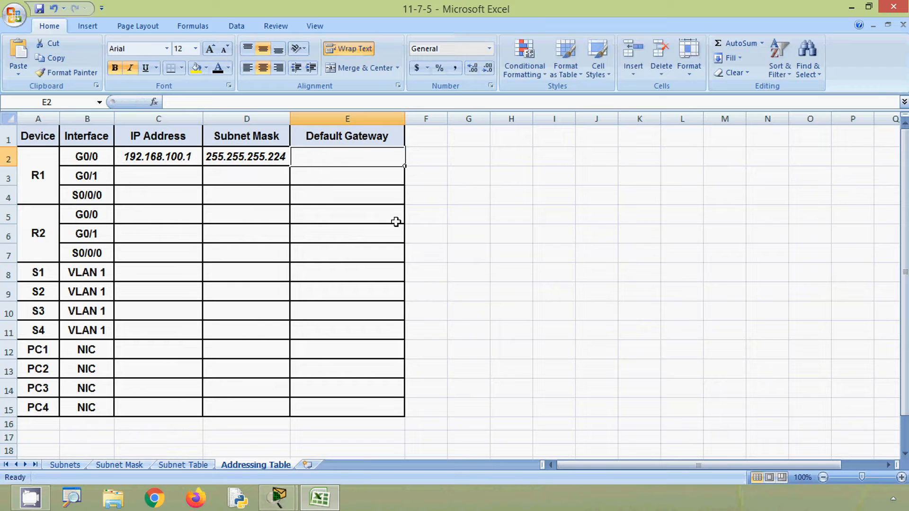
Step: Enter N/A as the Default Gateway for R1's G0/0 interface
text(n)
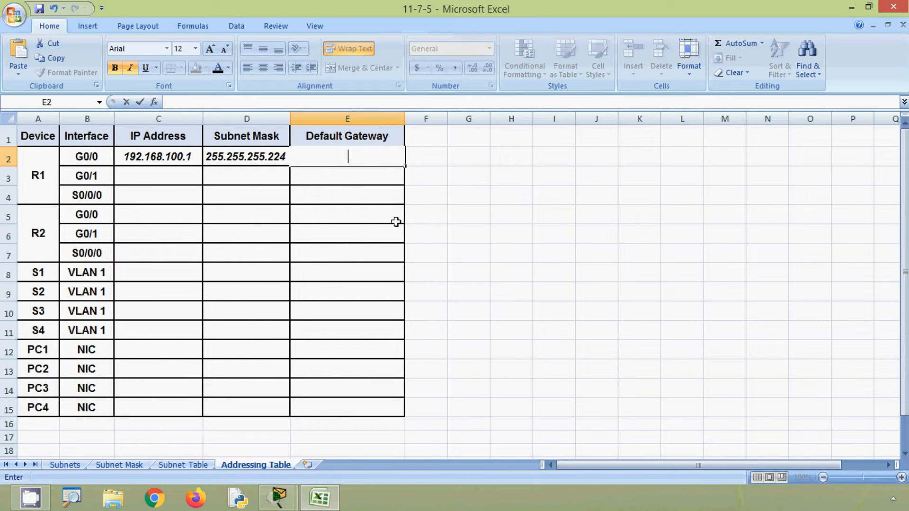
text(/A)
key(Return)
Step: Check the activity's subnet assignments, then copy subnet 1's First Usable Host Address, 192.168.100.33, into R1 G0/1's IP Address in the Addressing Table
click(851, 7)
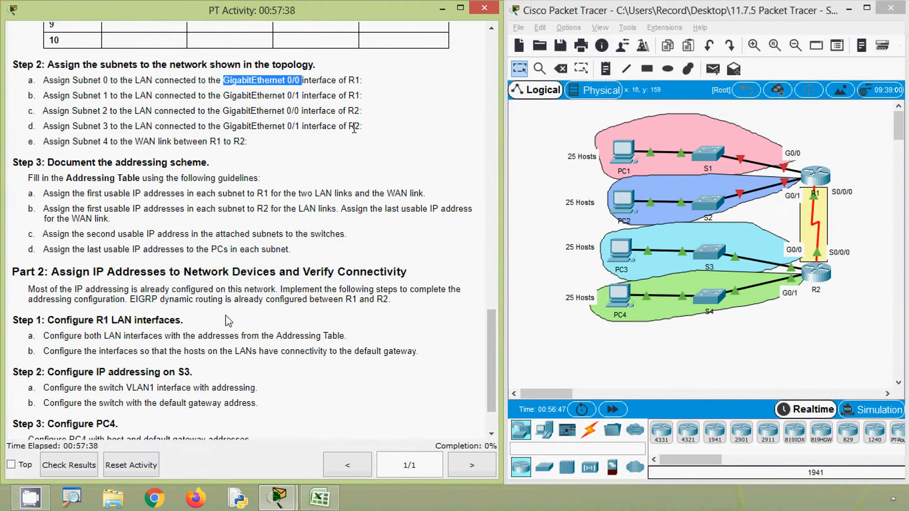
click(319, 496)
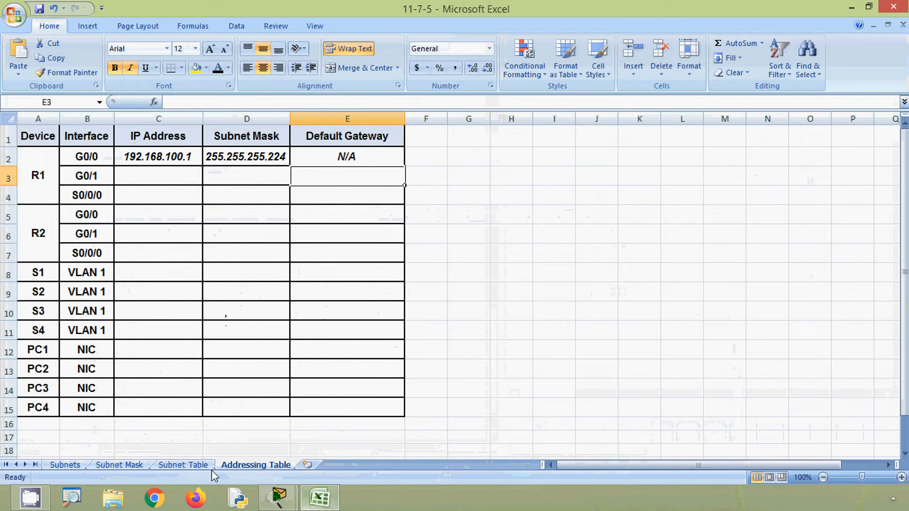
click(190, 468)
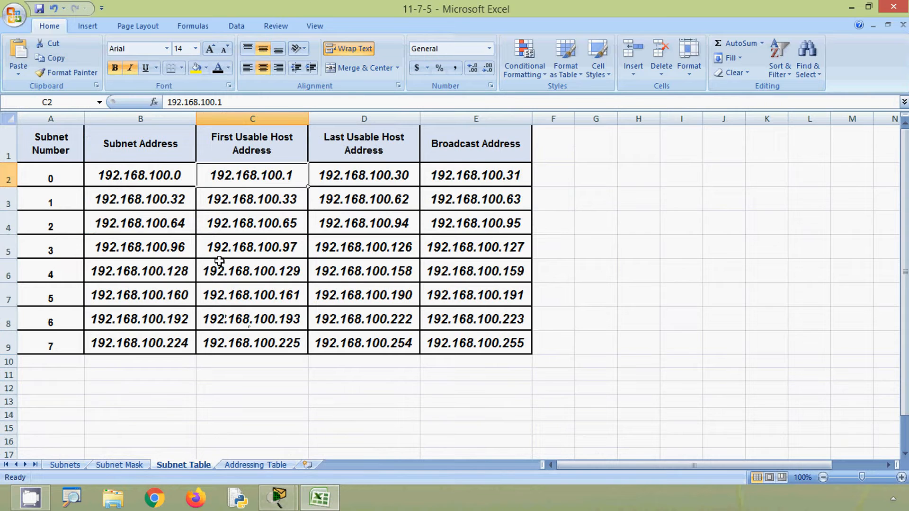
click(10, 199)
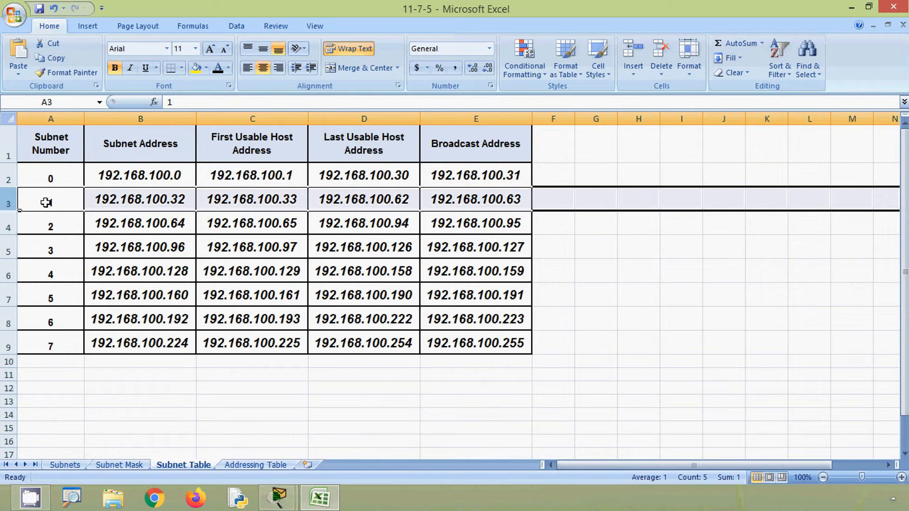
click(240, 199)
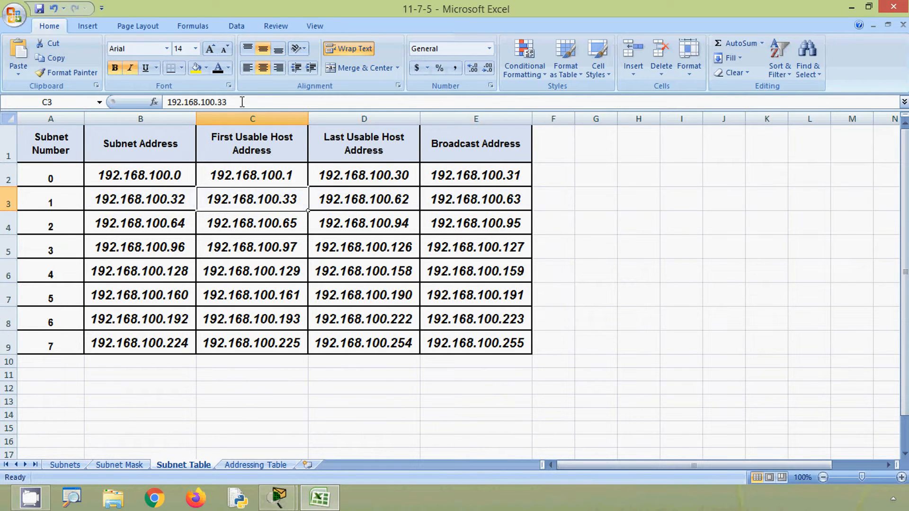
drag(241, 102, 156, 103)
key(ctrl+c)
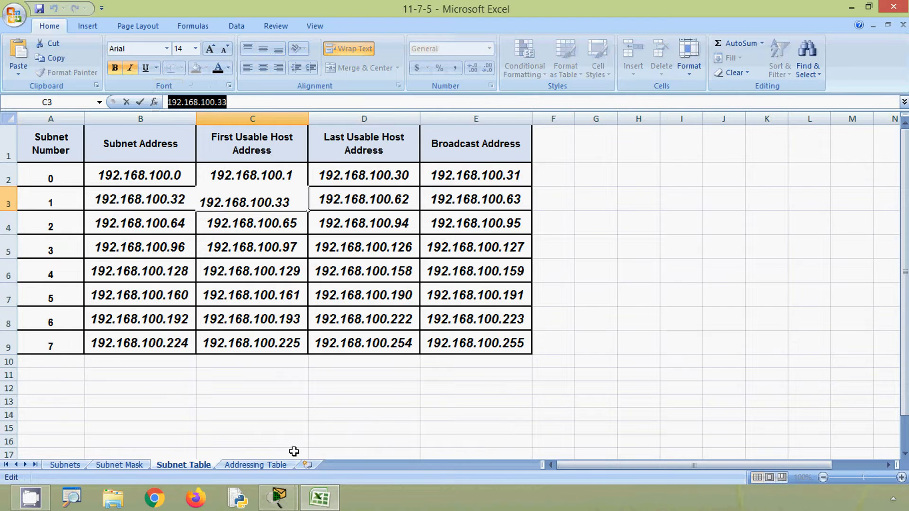
click(269, 465)
click(49, 179)
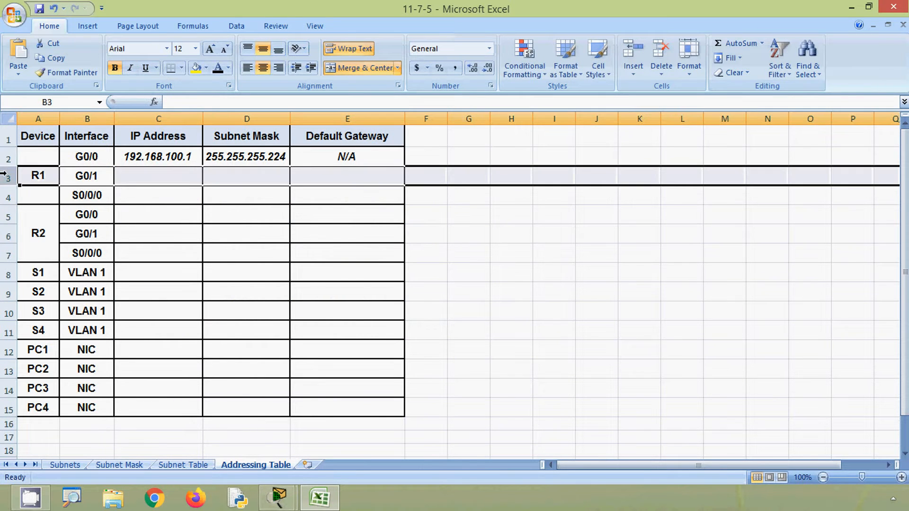
click(142, 178)
click(182, 103)
key(ctrl+v)
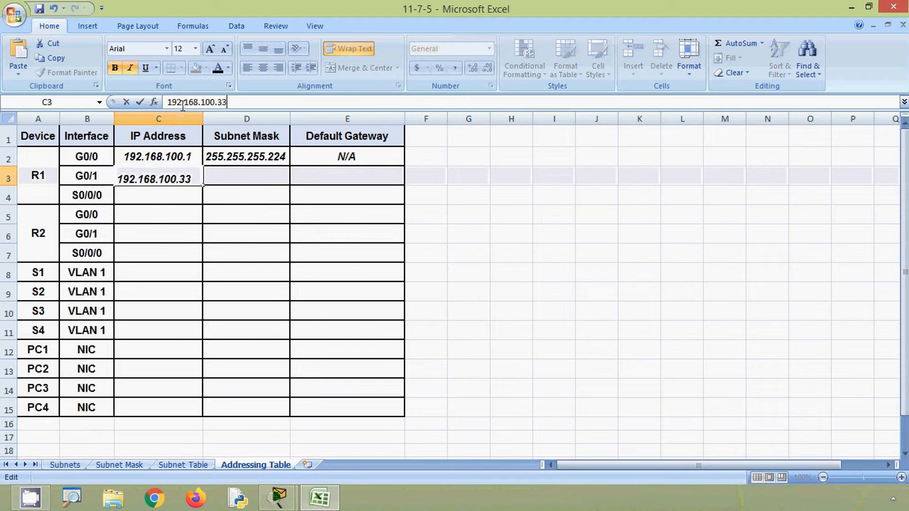
Step: Copy R1 G0/0's Subnet Mask, 255.255.255.224, into the Subnet Mask cell for R1's G0/1 interface
click(219, 174)
click(248, 152)
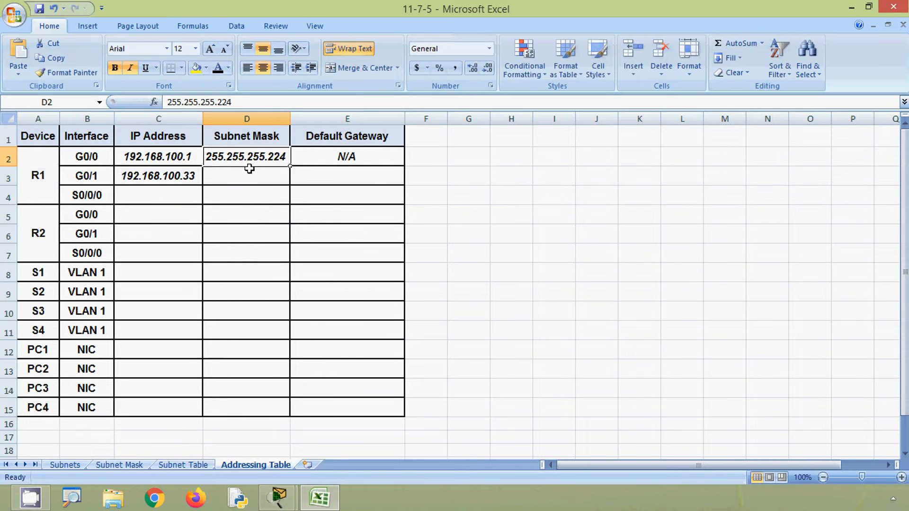
key(ctrl+c)
click(251, 176)
key(ctrl+v)
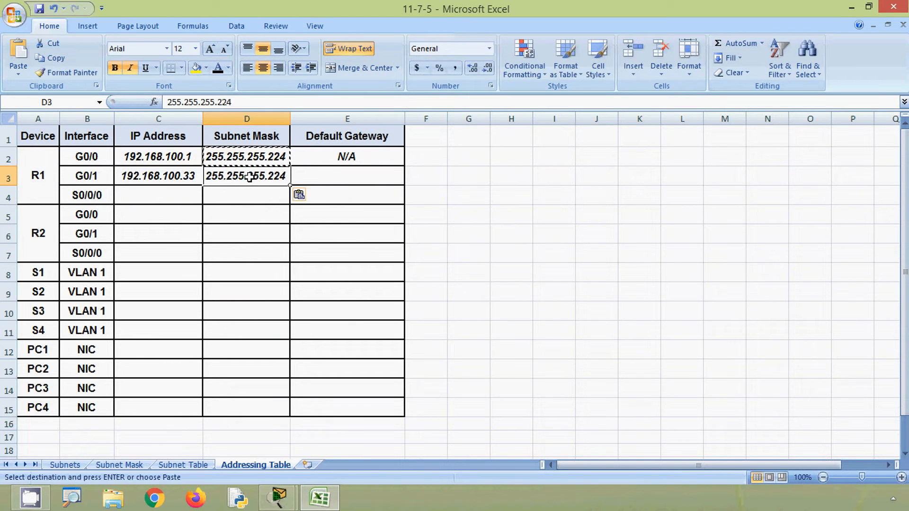
Step: Copy R1 G0/0's N/A entry into the Default Gateway cell for R1's G0/1 interface
click(327, 179)
click(337, 159)
key(ctrl+c)
click(334, 176)
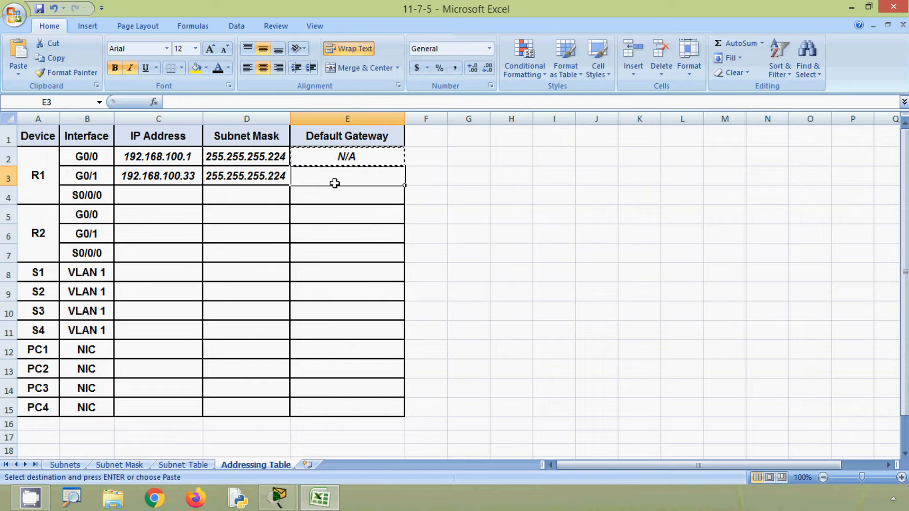
key(ctrl+v)
Step: Select R1 S0/0/0's IP Address cell, check the activity's WAN link assignment in Packet Tracer, and return to Excel's Subnet Table sheet
click(172, 197)
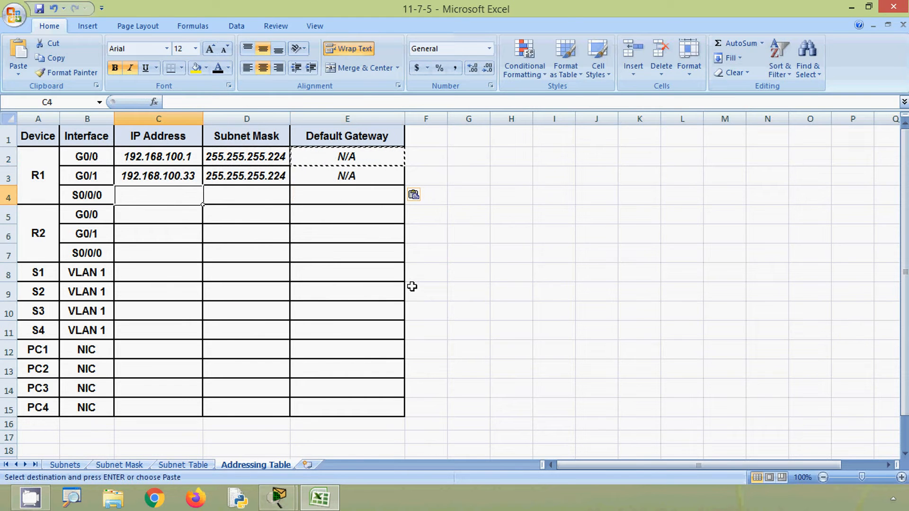
click(851, 8)
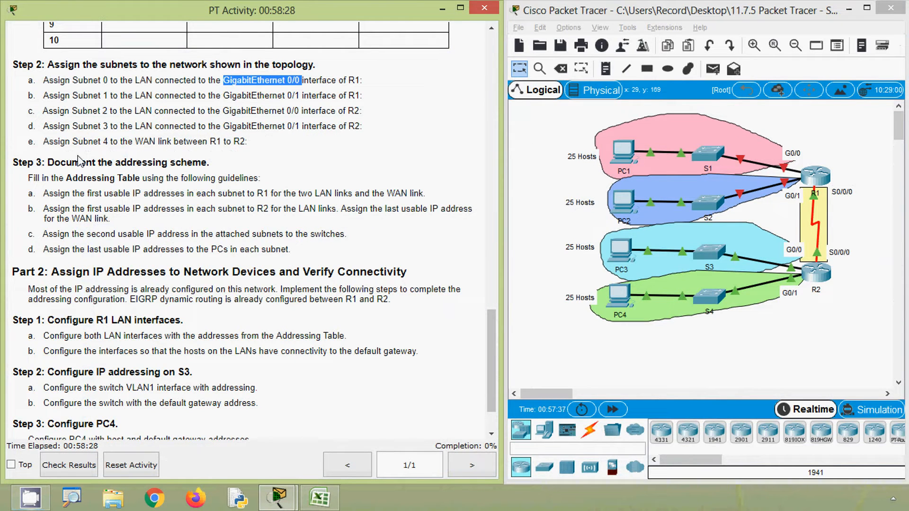
click(327, 495)
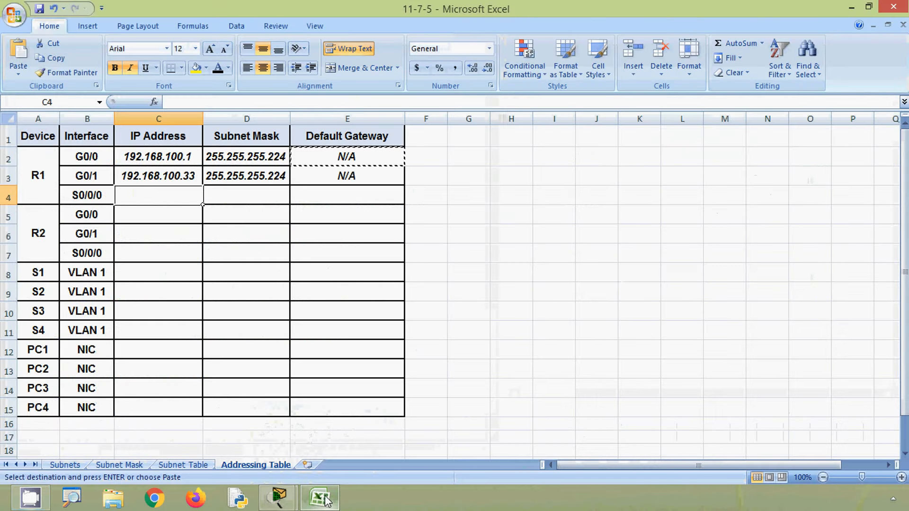
click(194, 466)
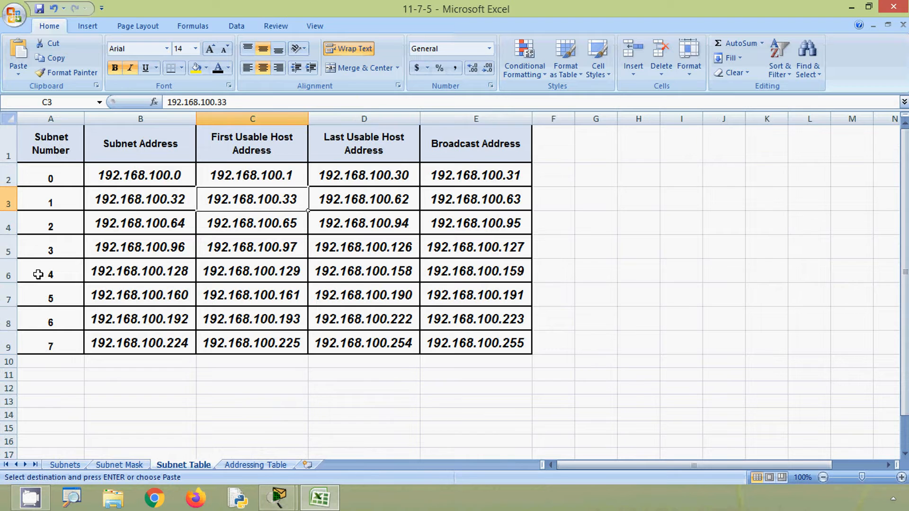
Step: Copy Subnet 4's first usable host address, 192.168.100.129, from the Subnet Table into R1's S0/0/0 IP address in the Addressing Table
click(9, 274)
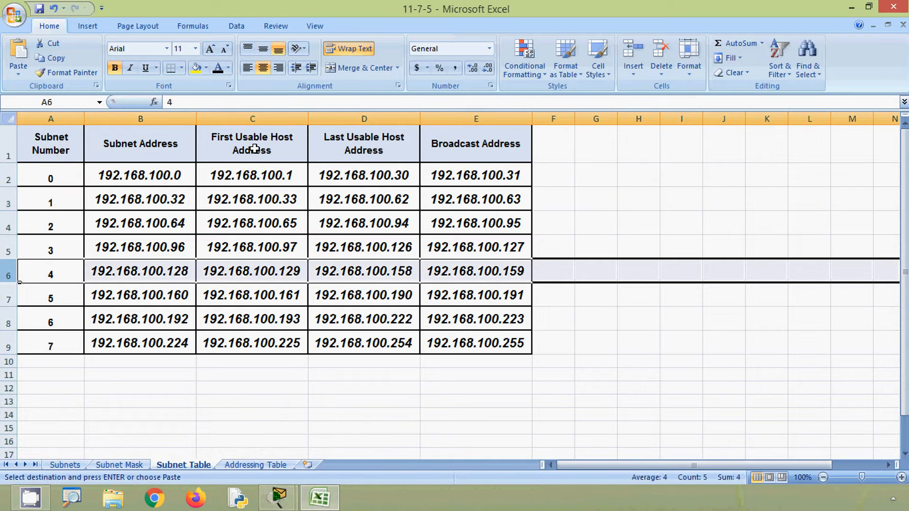
click(263, 265)
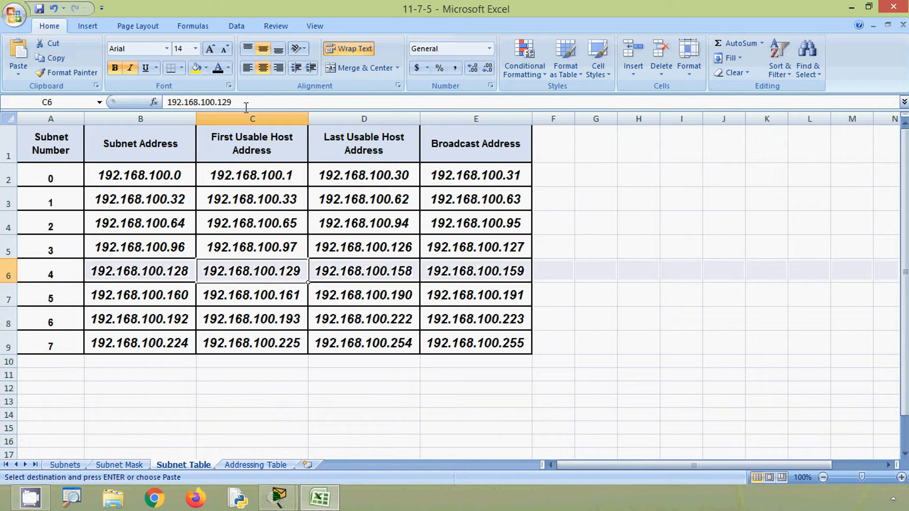
drag(232, 102, 168, 102)
key(ctrl+c)
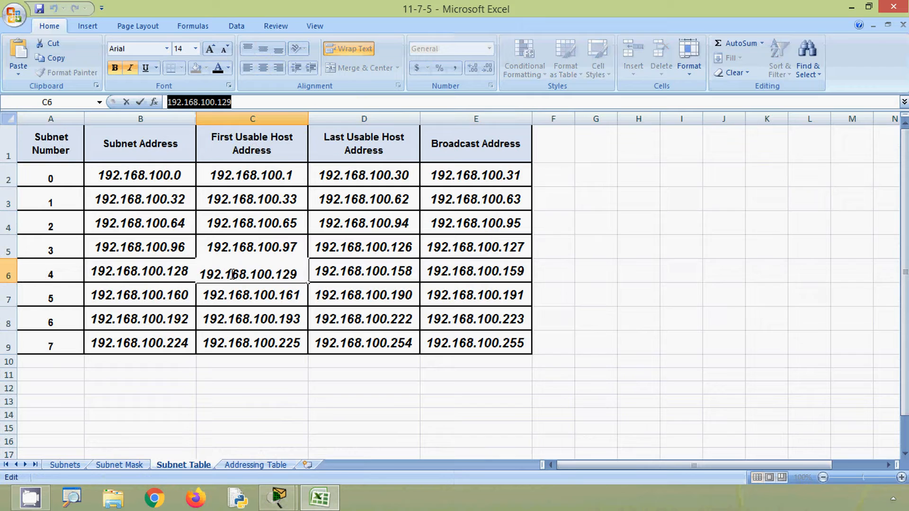
click(253, 465)
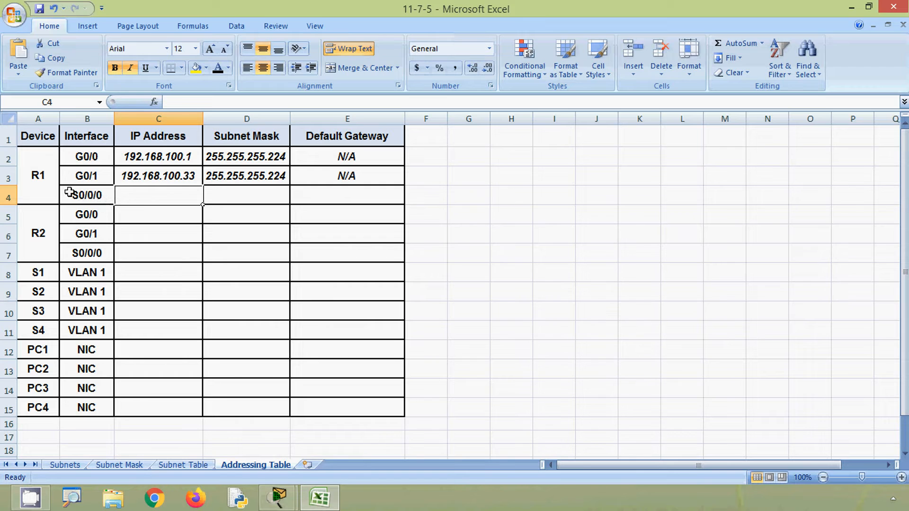
click(183, 102)
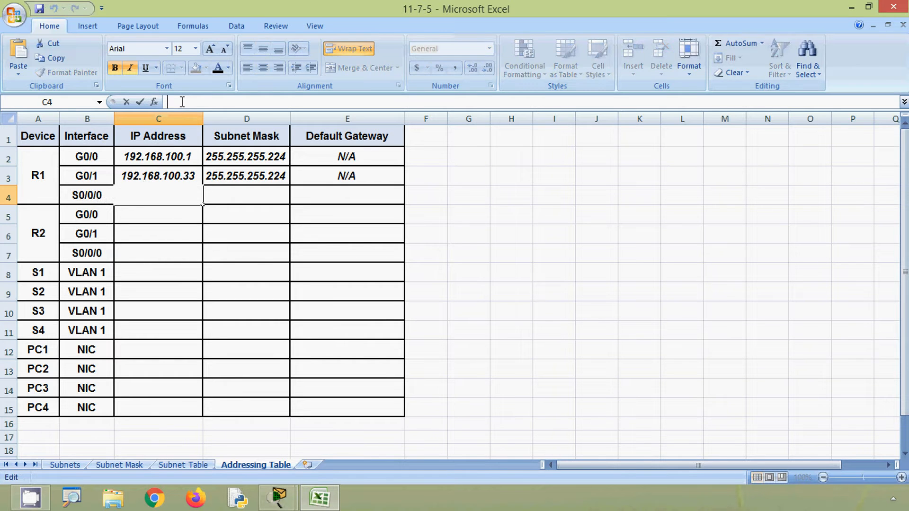
key(ctrl+v)
Step: Fill R1's S0/0/0 row with subnet mask 255.255.255.224 and default gateway N/A, copied from the G0/1 row above
click(240, 177)
key(ctrl+c)
click(247, 195)
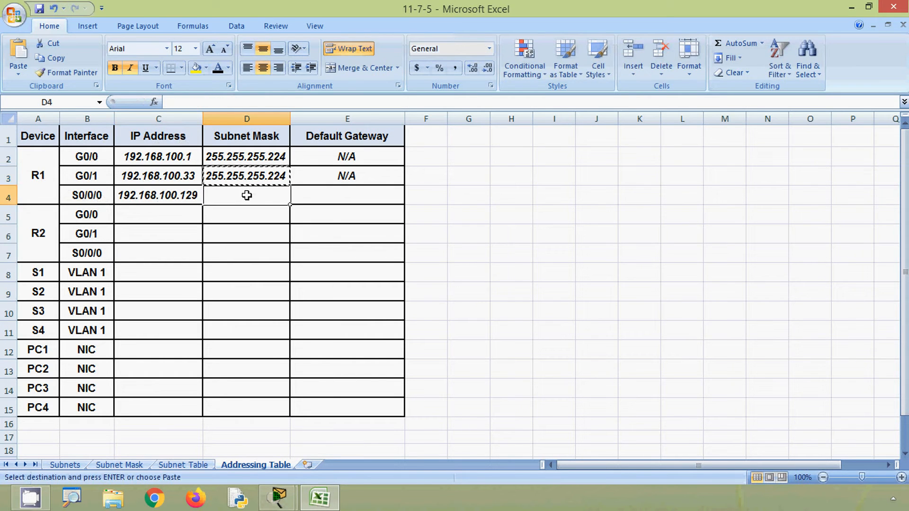
key(ctrl+v)
click(336, 176)
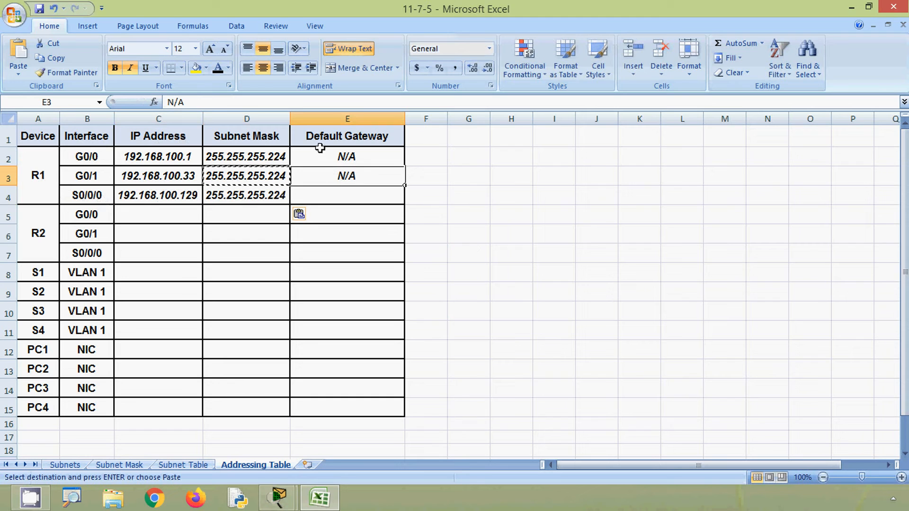
key(ctrl+c)
click(335, 195)
key(ctrl+v)
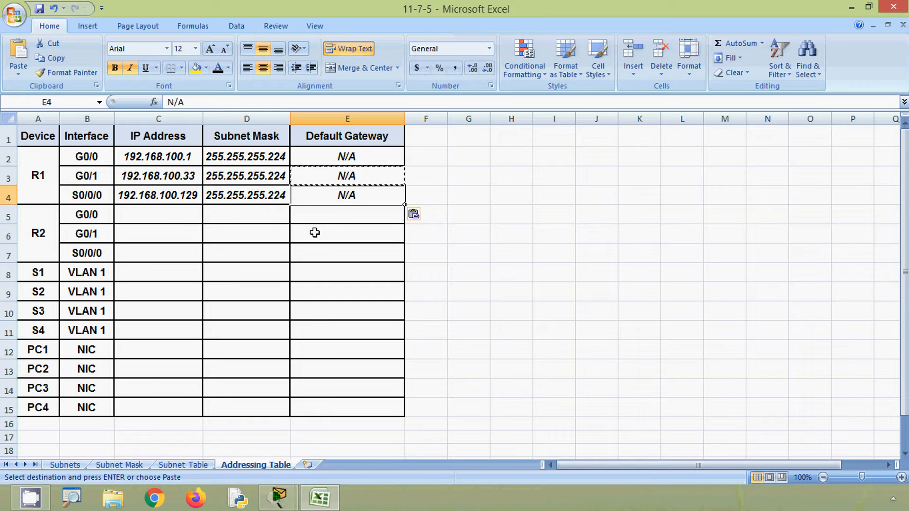
Step: Check R2's G0/0 subnet assignment in the Packet Tracer instructions and enter Subnet 2's first usable address, 192.168.100.65, in Excel's Addressing Table
key(alt+Tab)
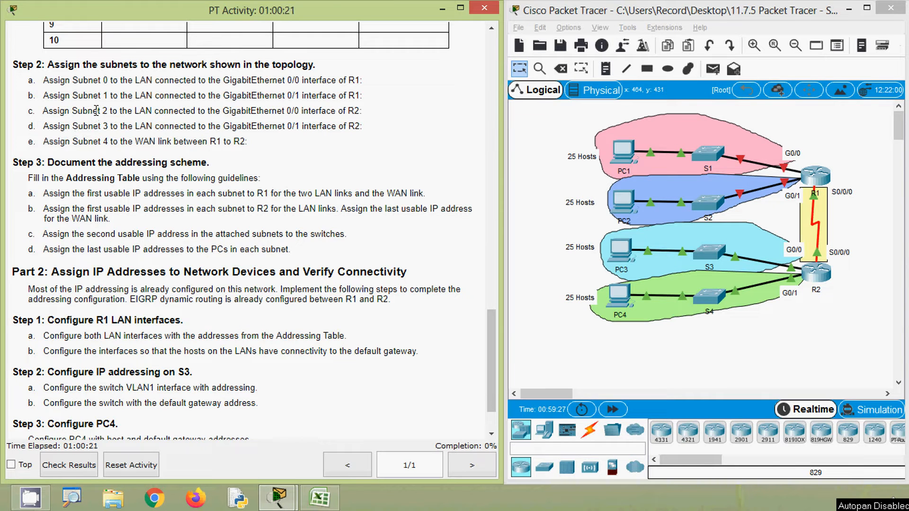
drag(95, 110, 132, 112)
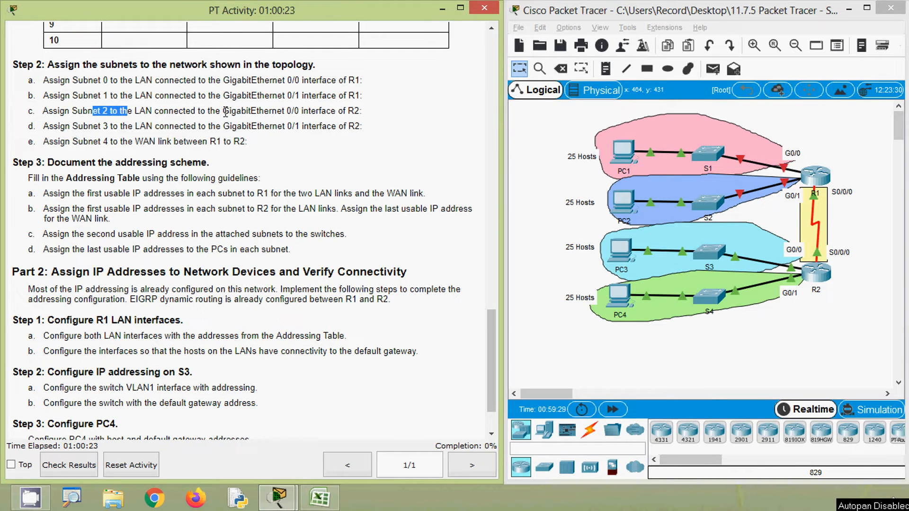
drag(223, 111, 363, 115)
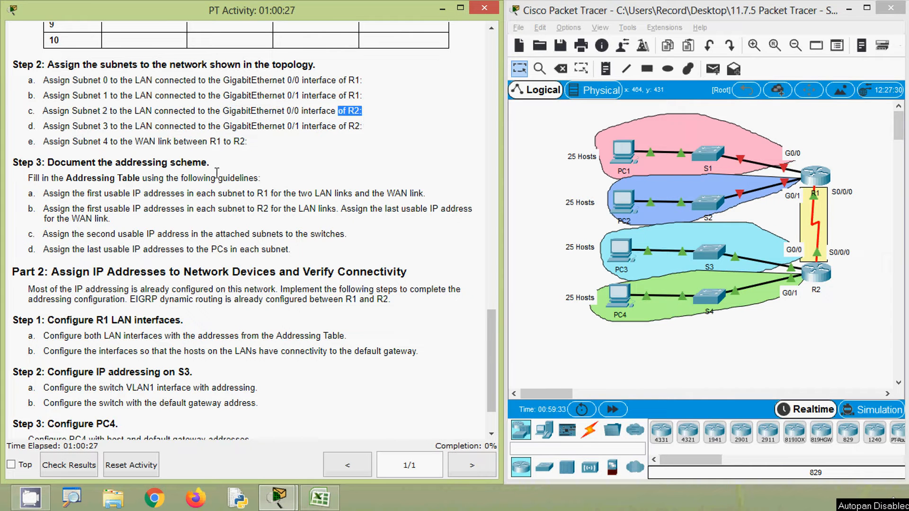
click(320, 498)
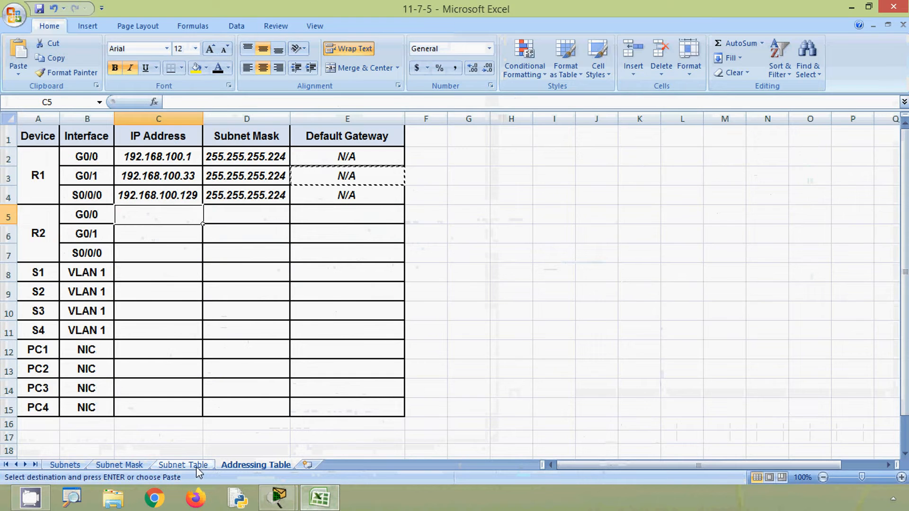
click(184, 465)
click(10, 227)
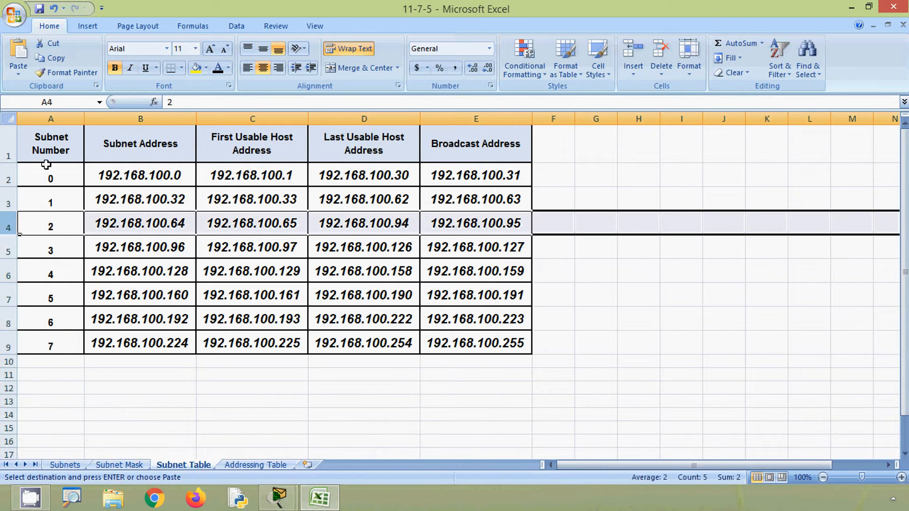
click(239, 225)
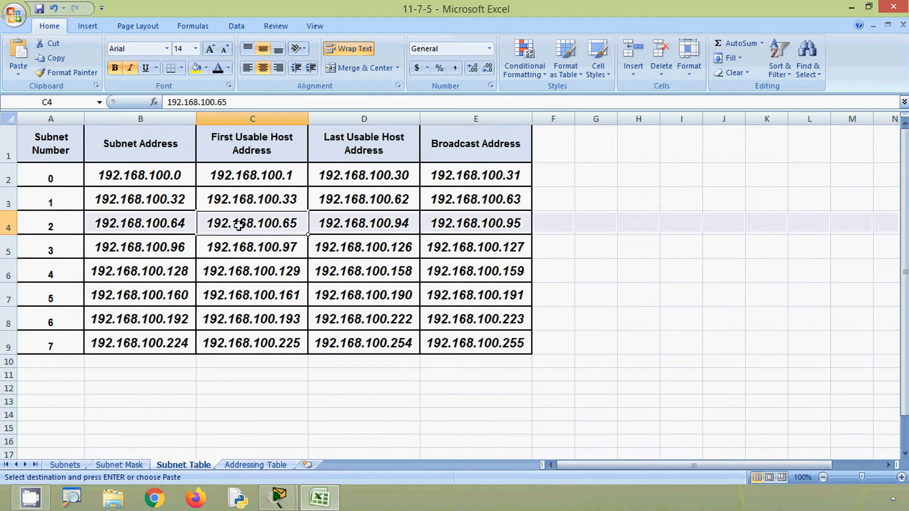
drag(238, 103, 149, 101)
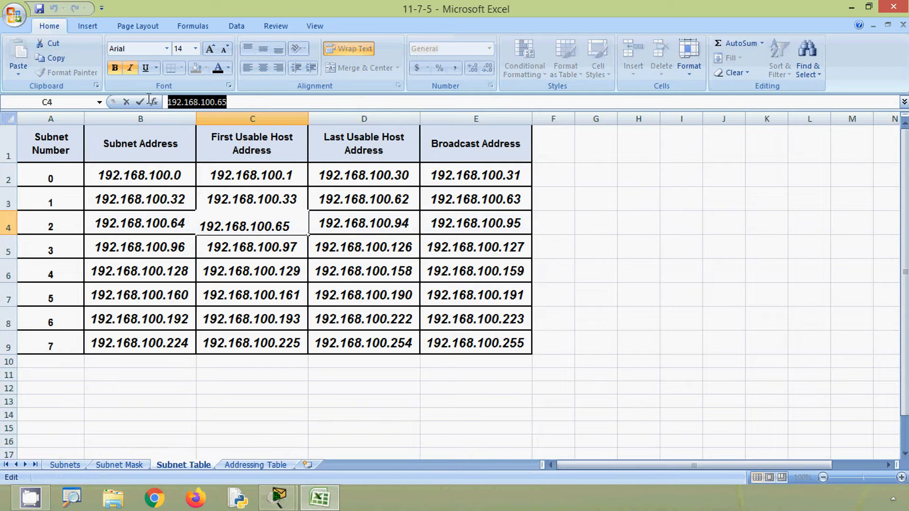
click(250, 466)
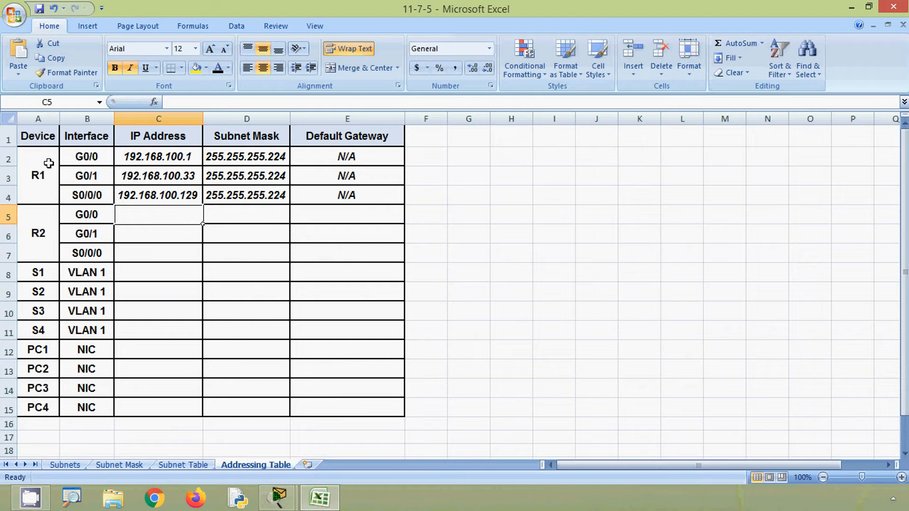
text(192.168.100.65)
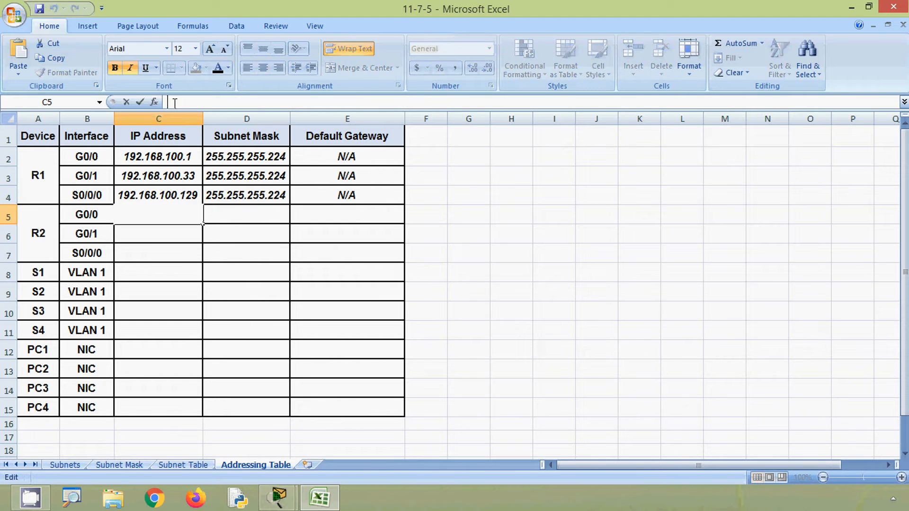
Step: Fill R2's G0/0 row with subnet mask 255.255.255.224 and default gateway N/A, copied from R1's S0/0/0 row
click(239, 202)
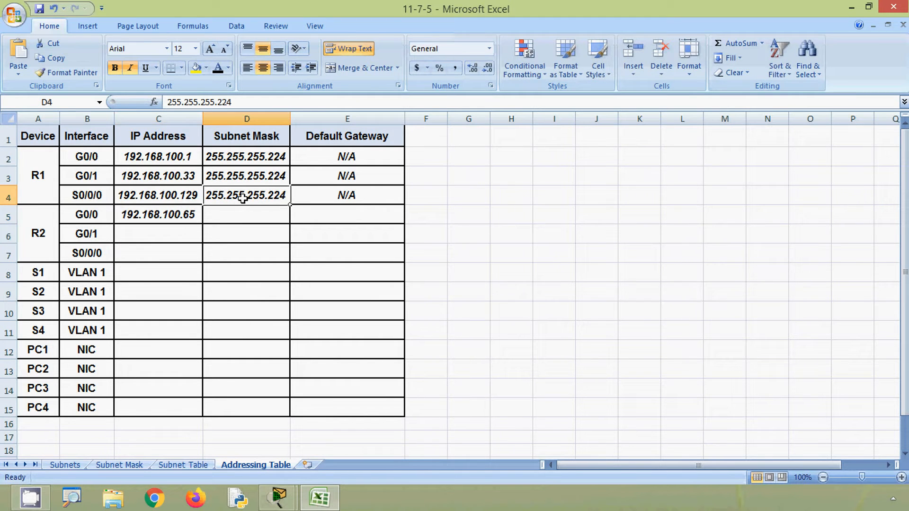
key(ctrl+c)
click(244, 213)
key(ctrl+v)
click(317, 195)
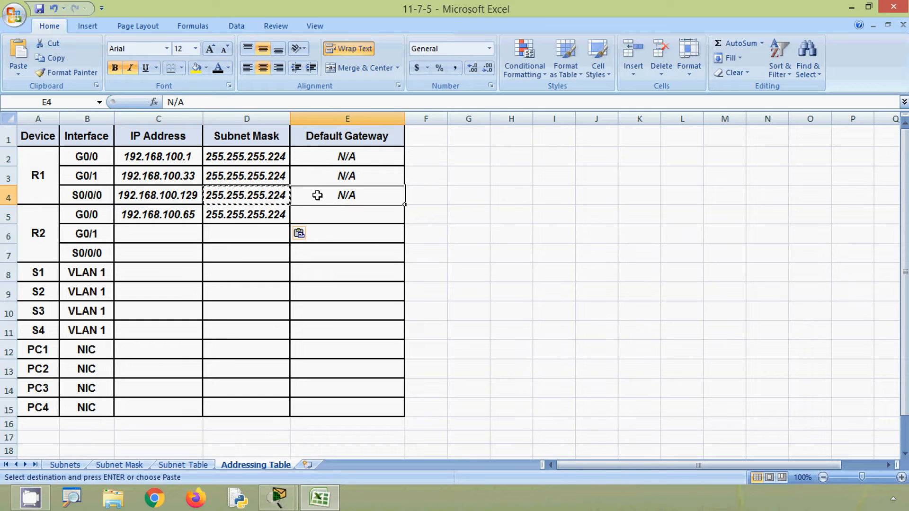
key(ctrl+c)
click(342, 217)
key(ctrl+v)
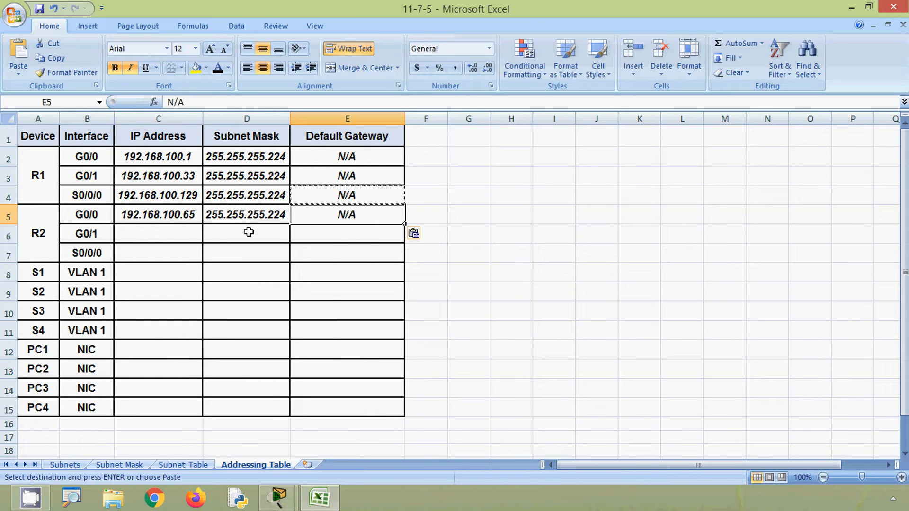
Step: Check R2's G0/1 assignment in the Packet Tracer instructions and copy Subnet 3's first usable address, 192.168.100.97, into Excel's Addressing Table
click(168, 235)
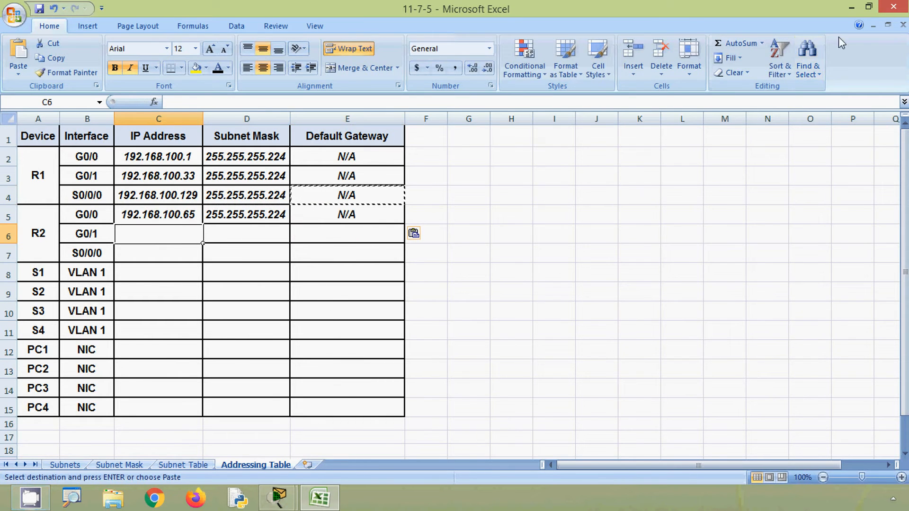
click(851, 7)
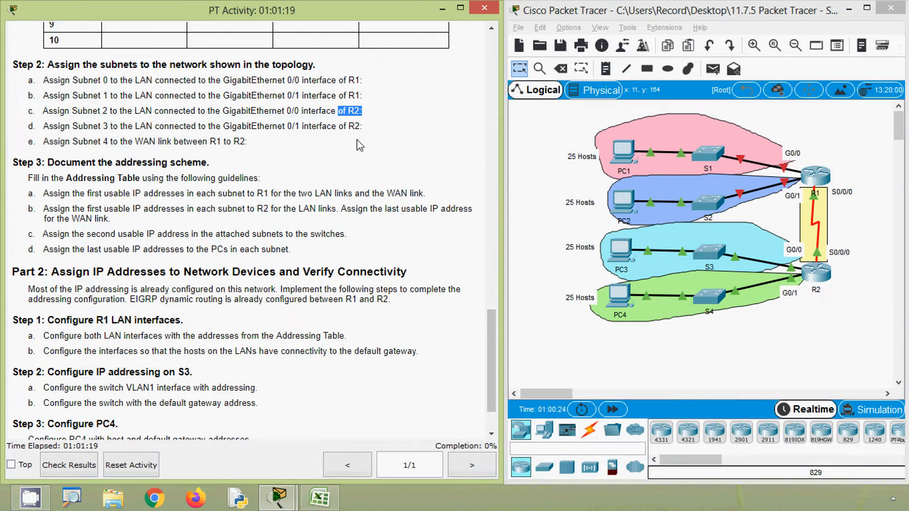
click(320, 496)
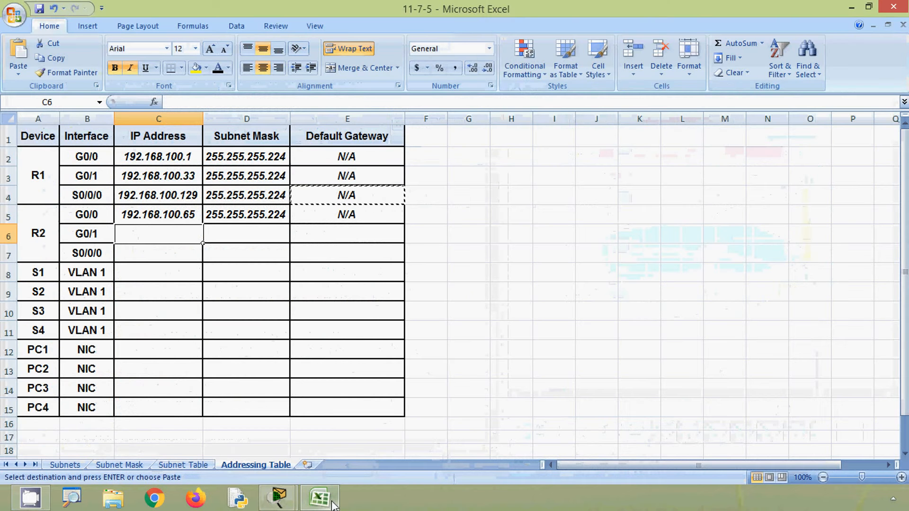
click(201, 466)
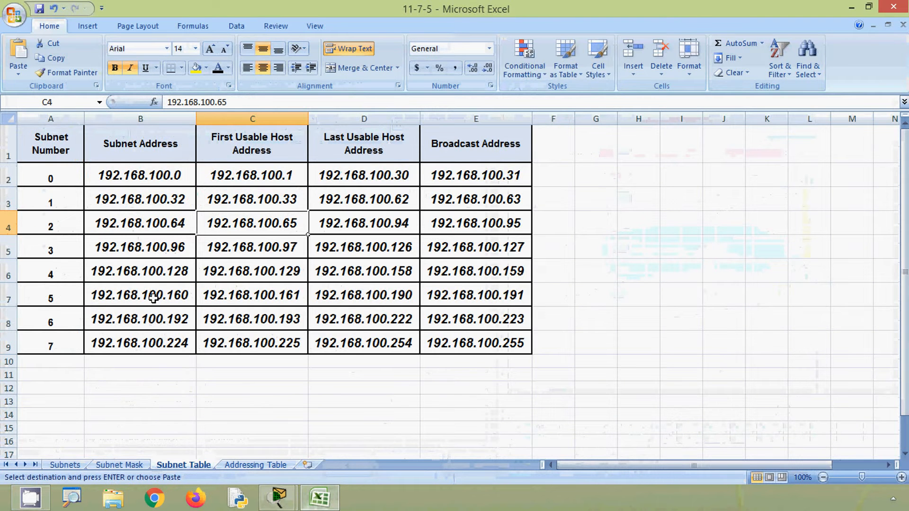
click(9, 249)
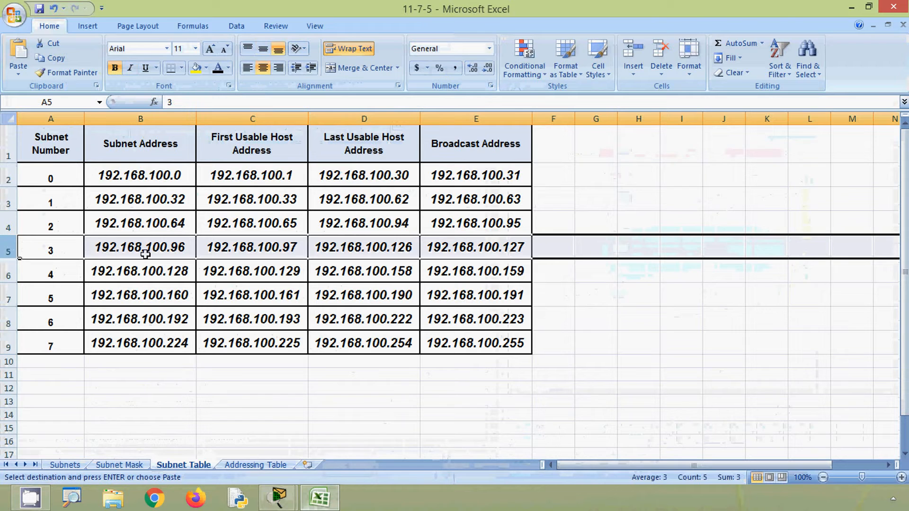
click(243, 247)
drag(242, 102, 156, 102)
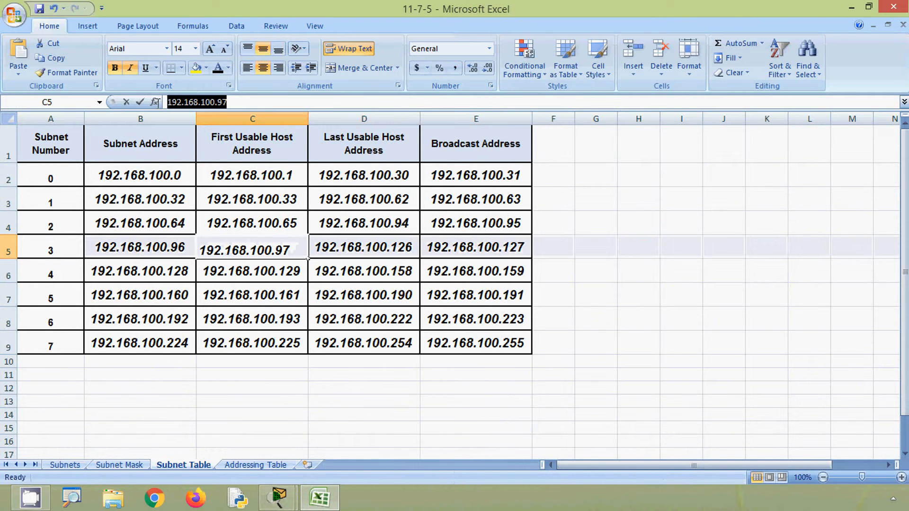
key(ctrl+c)
click(255, 466)
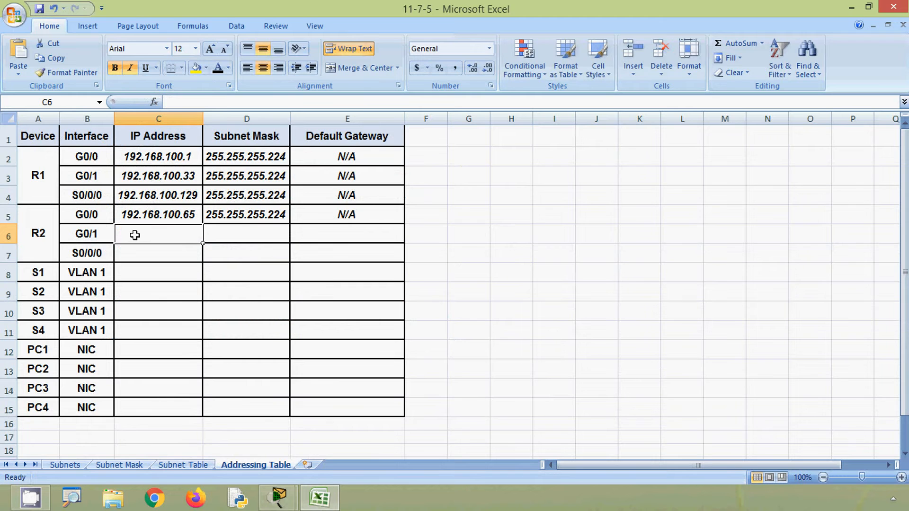
click(180, 103)
key(ctrl+v)
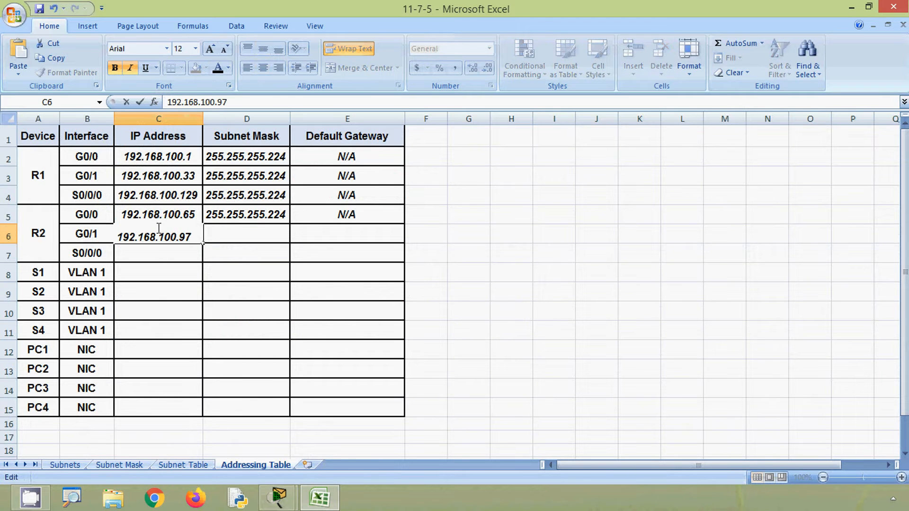
key(Return)
Step: Fill R2's G0/1 row with subnet mask 255.255.255.224 and default gateway N/A, copied from R2's G0/0 row
click(98, 235)
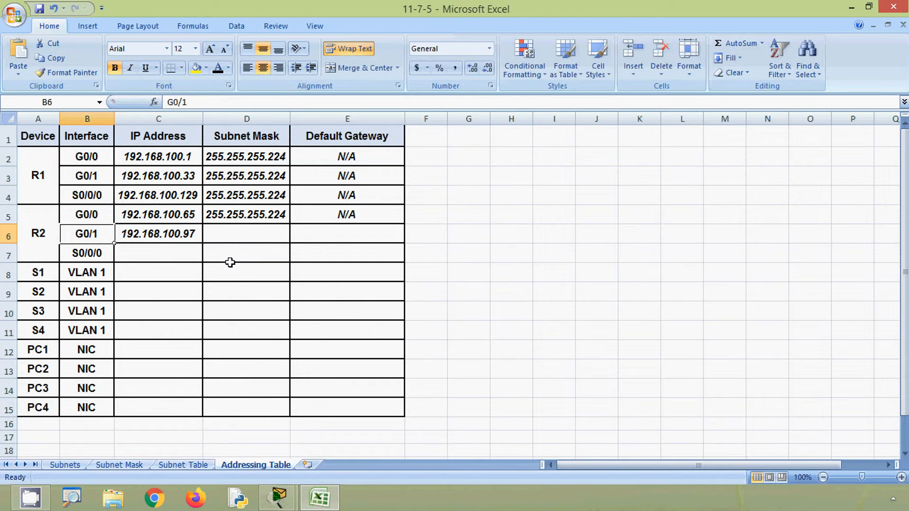
click(239, 234)
click(244, 219)
key(ctrl+c)
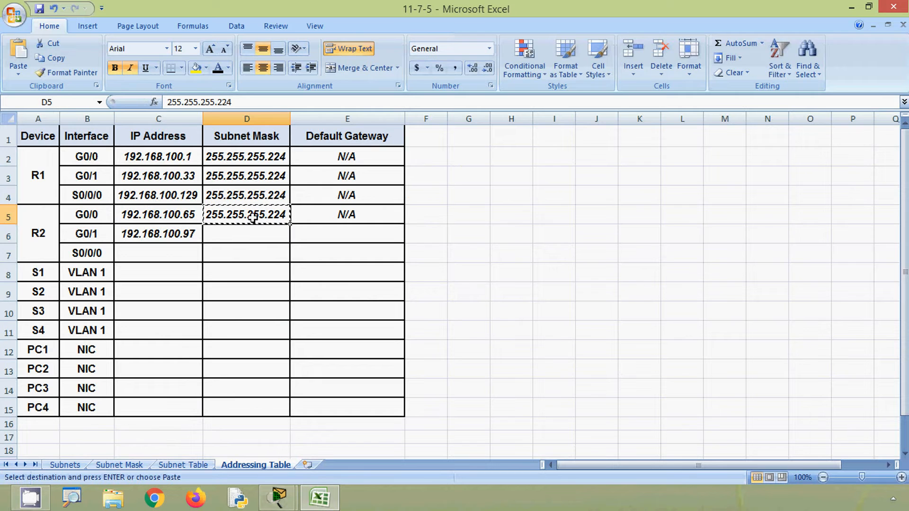
click(246, 235)
key(ctrl+v)
click(348, 212)
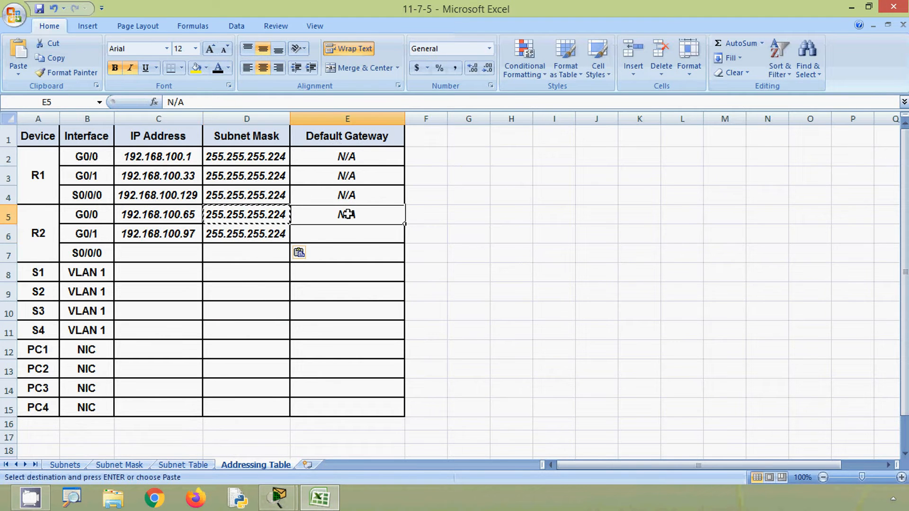
key(ctrl+c)
click(338, 238)
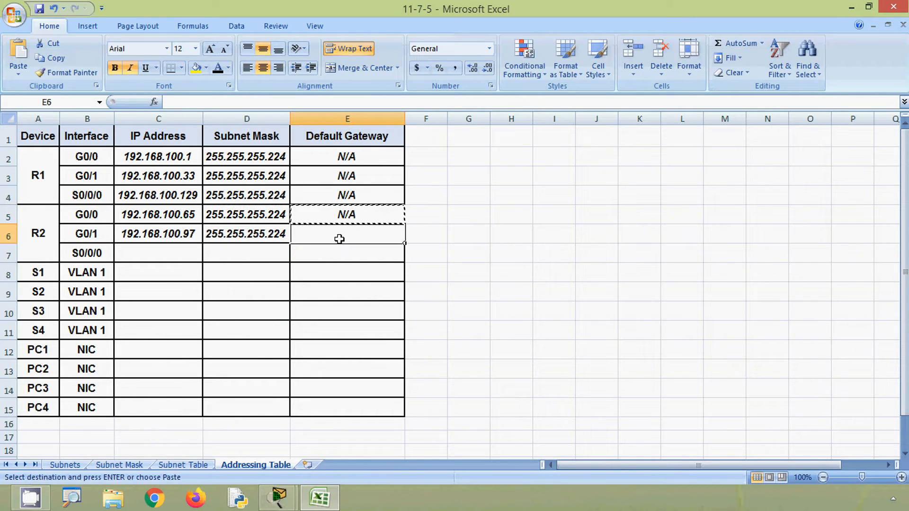
key(ctrl+v)
key(Escape)
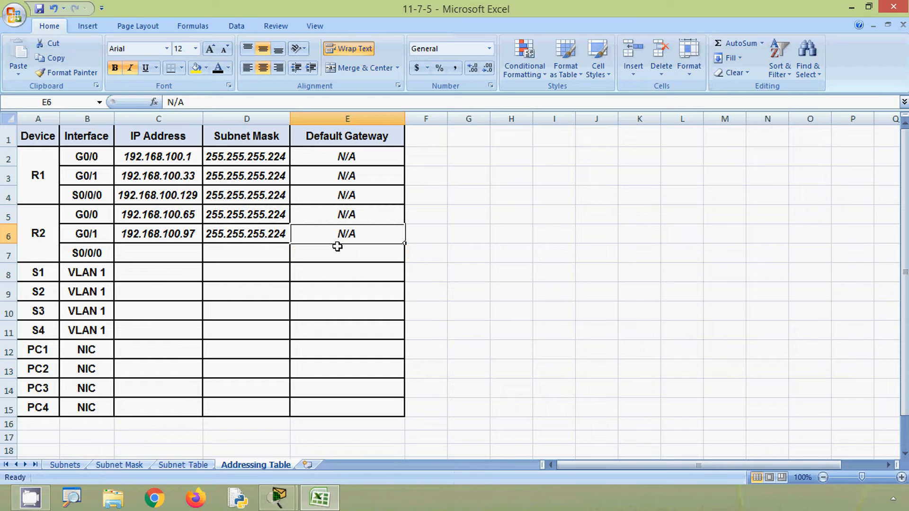
Step: Copy Subnet 4's last usable address, 192.168.100.158, from the Subnet Table into R2's S0/0/0 IP address in the Addressing Table
key(alt)
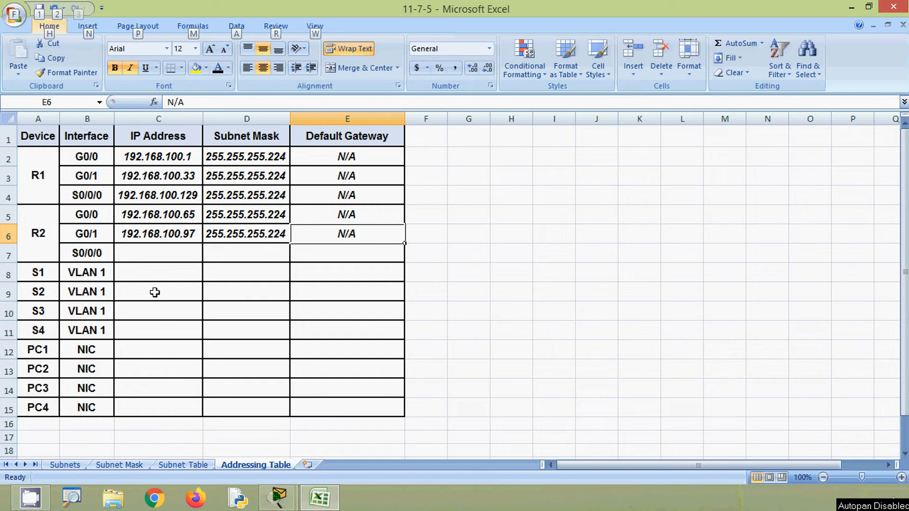
click(94, 251)
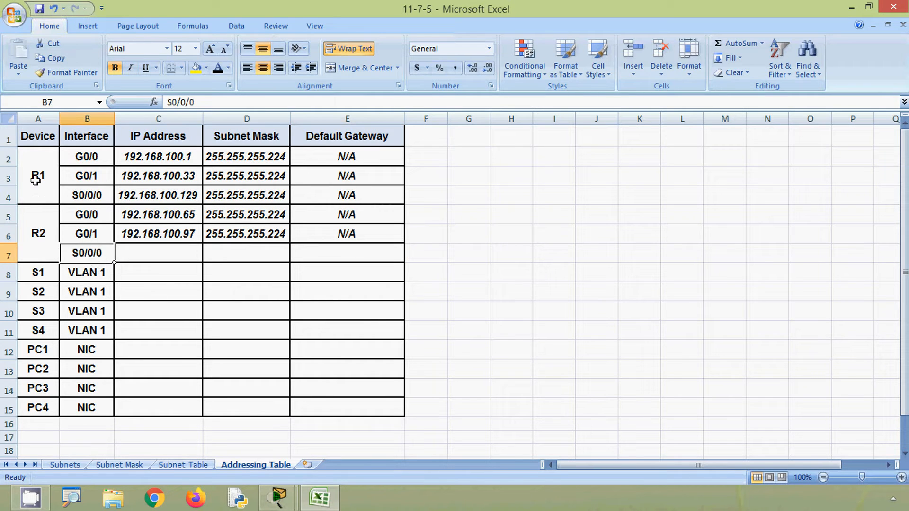
click(39, 233)
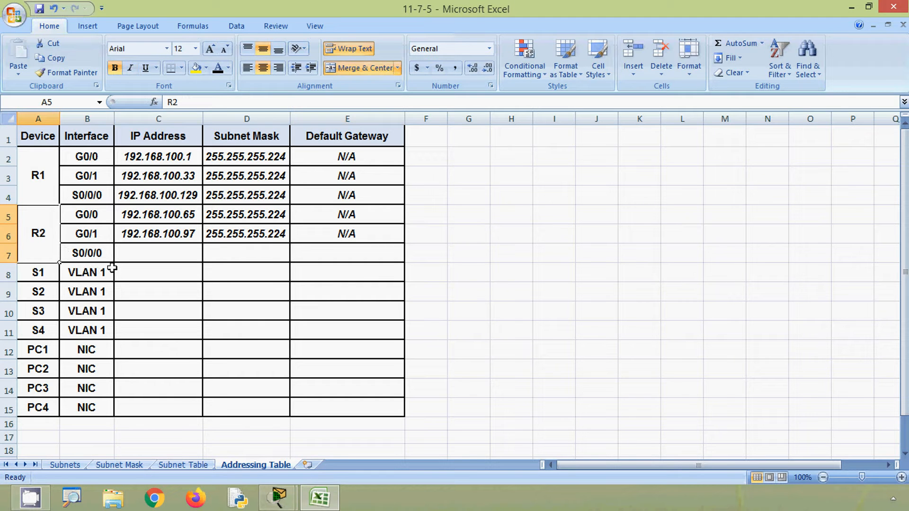
click(189, 464)
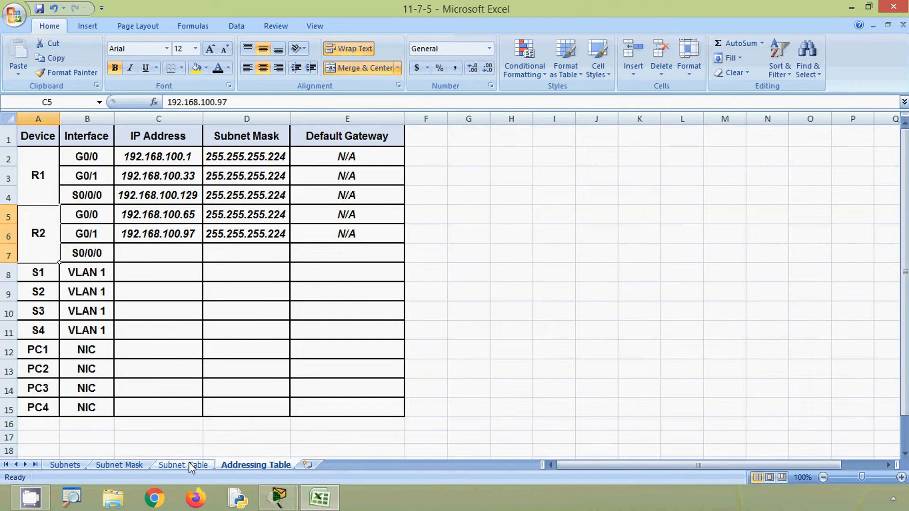
click(6, 274)
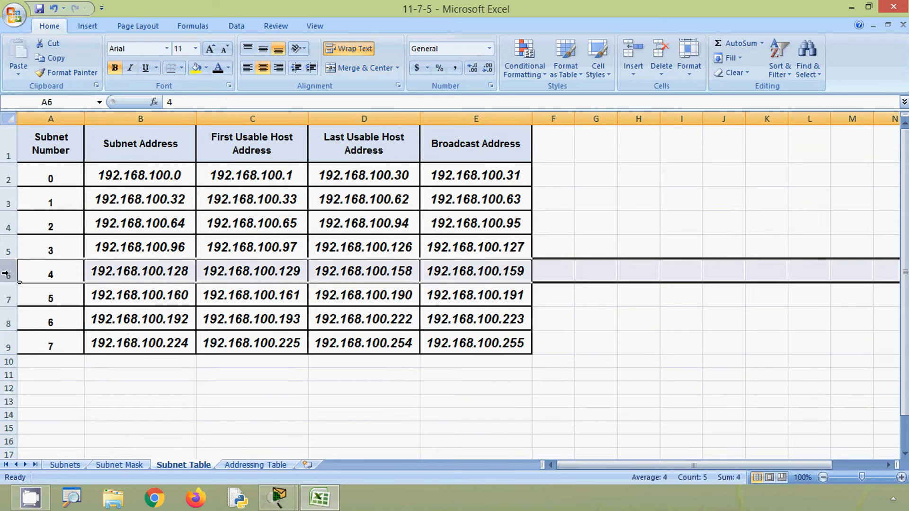
click(337, 267)
drag(232, 102, 158, 107)
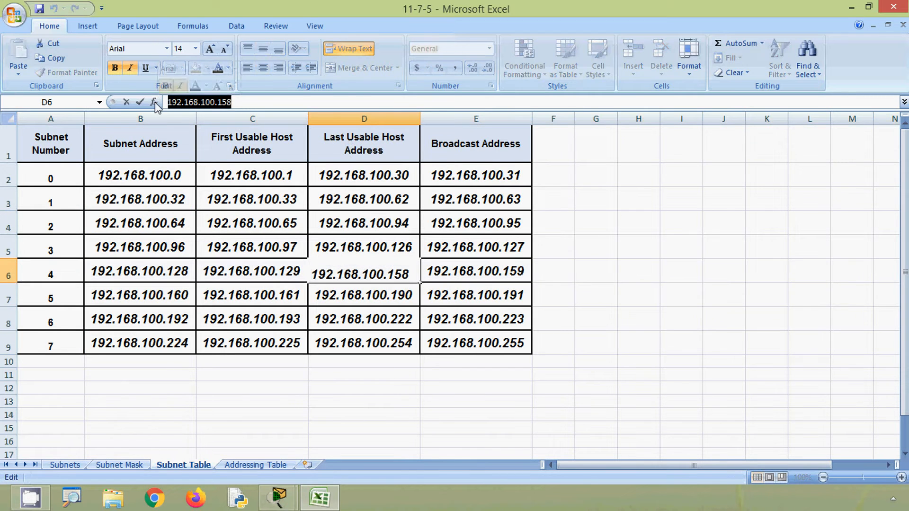
click(242, 465)
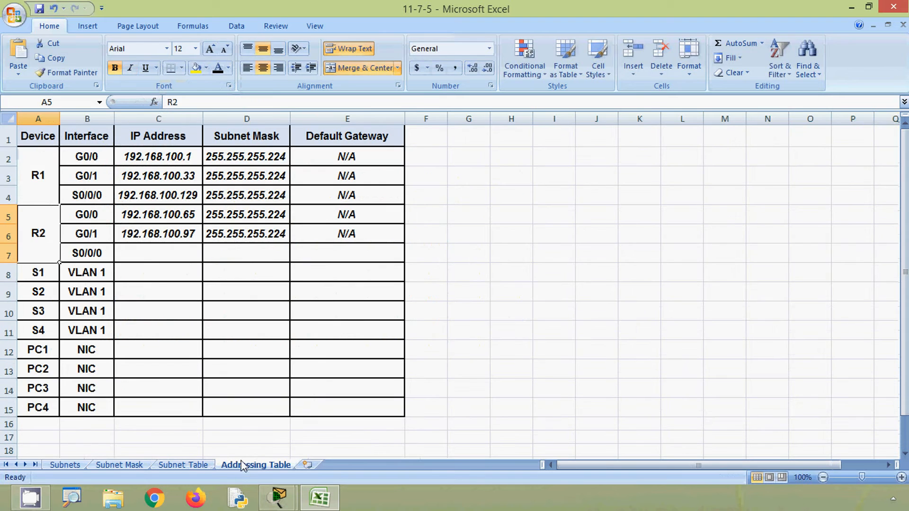
click(156, 254)
text(192.168.100.158)
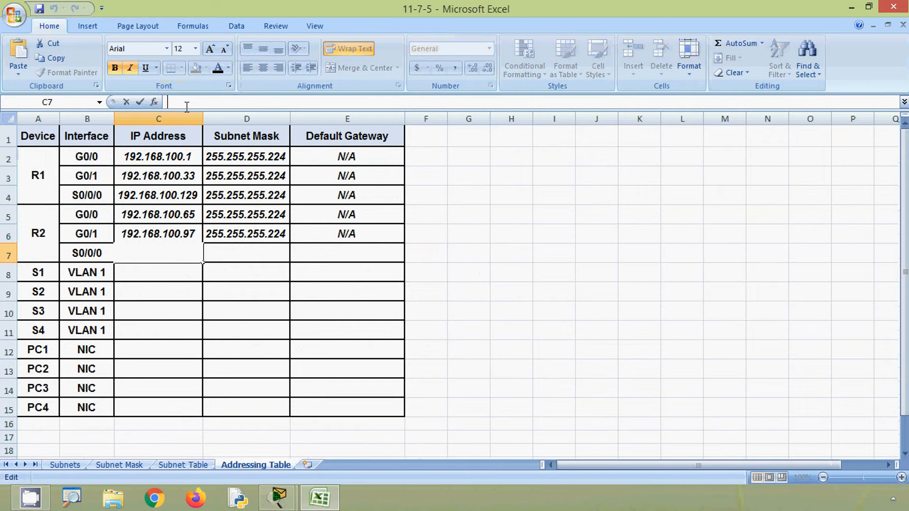
Step: Fill R2's S0/0/0 row with subnet mask 255.255.255.224 and default gateway N/A, copied from R2's G0/1 row
click(239, 252)
click(250, 236)
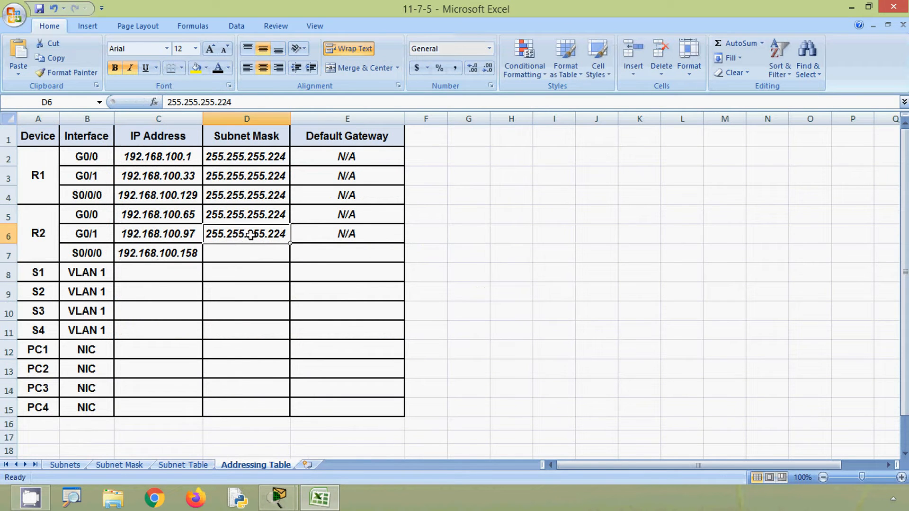
key(ctrl+c)
click(254, 255)
key(ctrl+v)
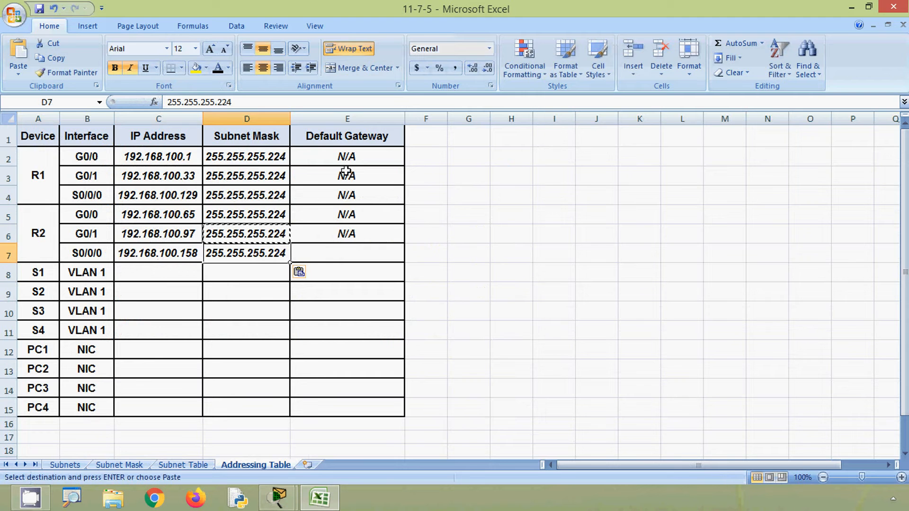
click(334, 233)
key(ctrl+c)
click(333, 253)
key(ctrl+v)
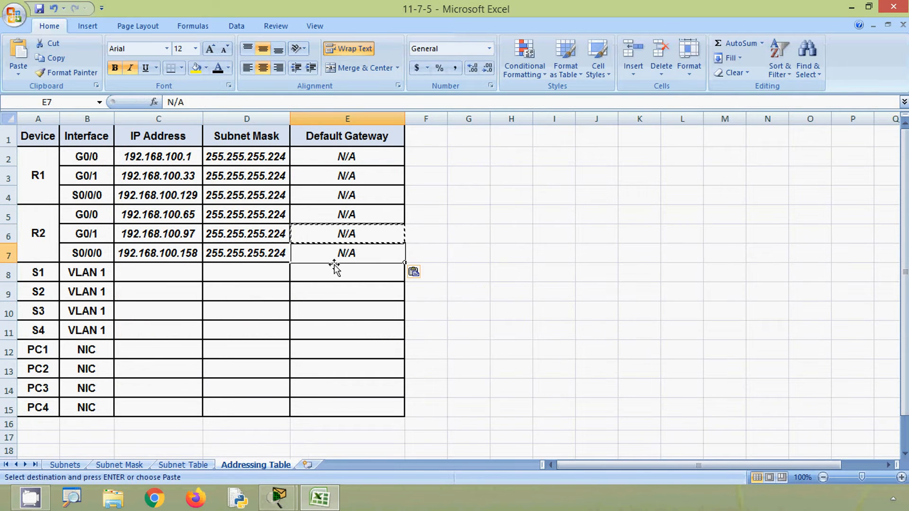
click(332, 277)
key(Up)
key(Left)
key(Left)
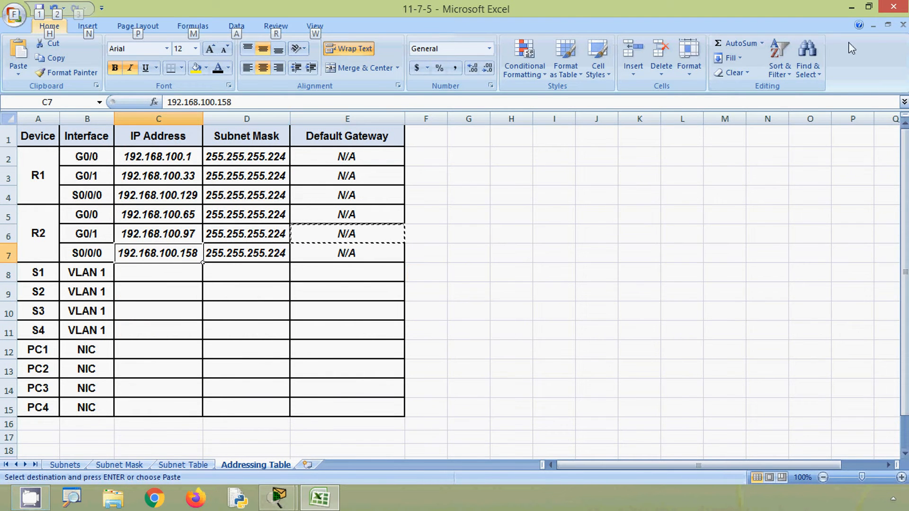
Step: Check the switch addressing guideline and S1's router connection in Packet Tracer, then return to Excel's Addressing Table
key(alt)
click(851, 9)
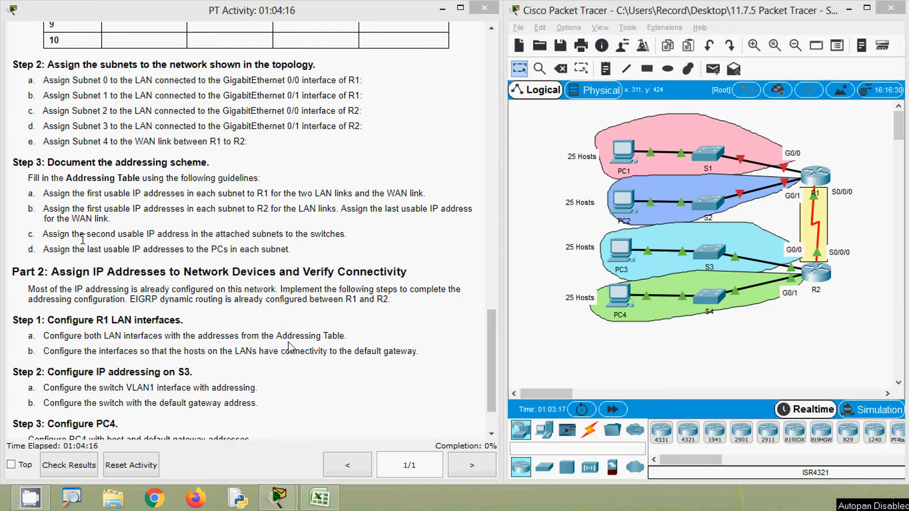
drag(87, 235, 195, 237)
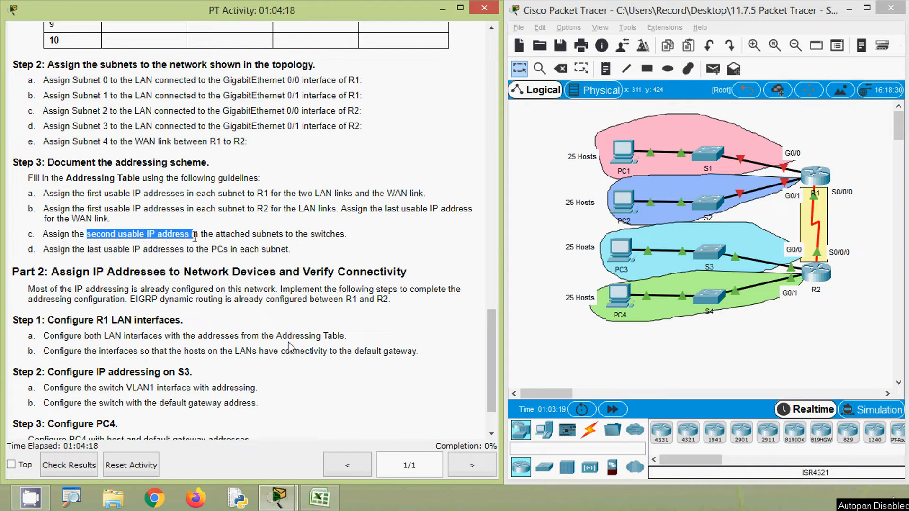
click(319, 497)
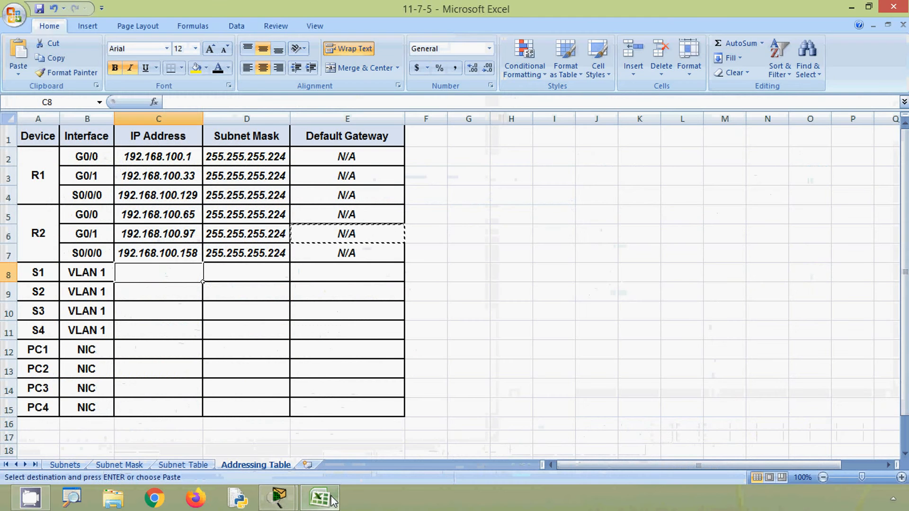
click(42, 272)
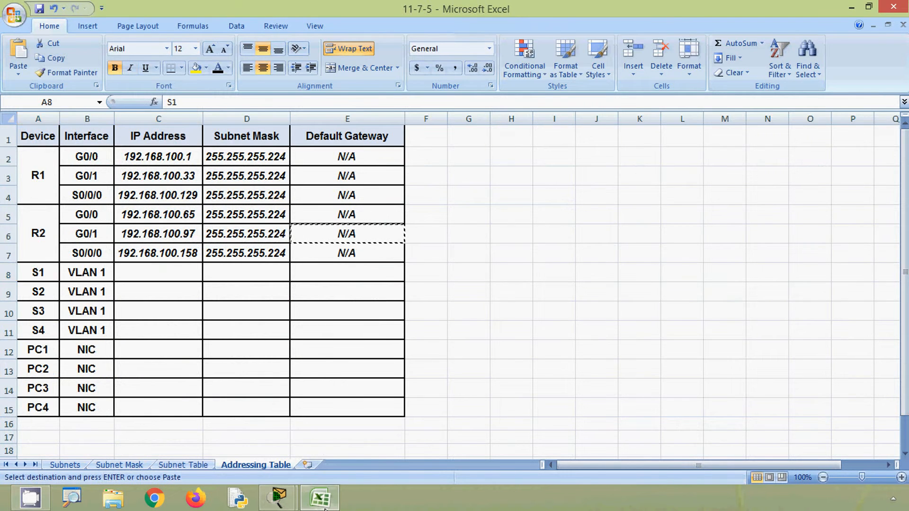
click(279, 497)
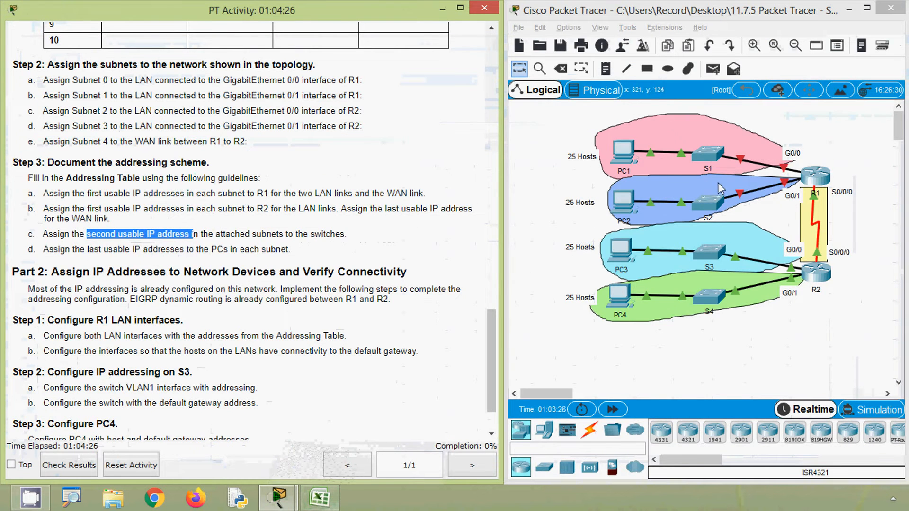
click(332, 502)
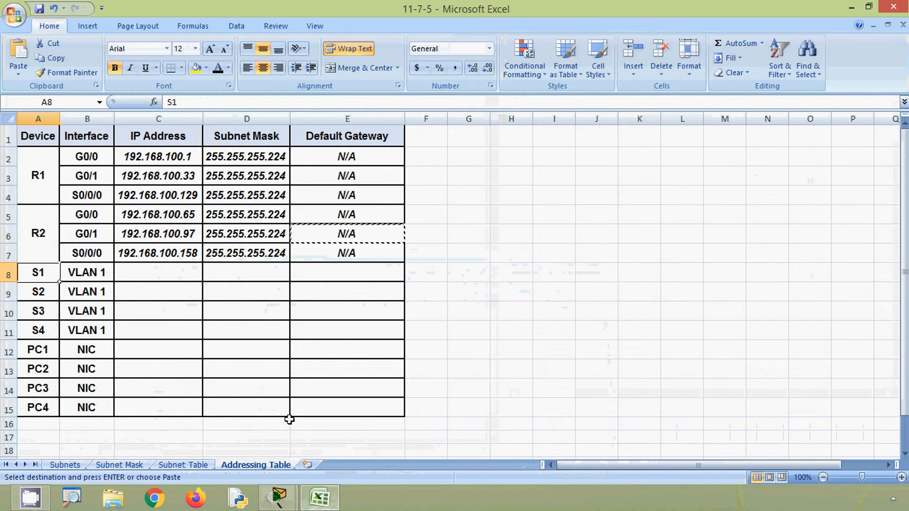
Step: Copy R1's G0/0 address into S1's IP address cell and change its last octet to make it 192.168.100.2
click(174, 160)
drag(243, 102, 154, 103)
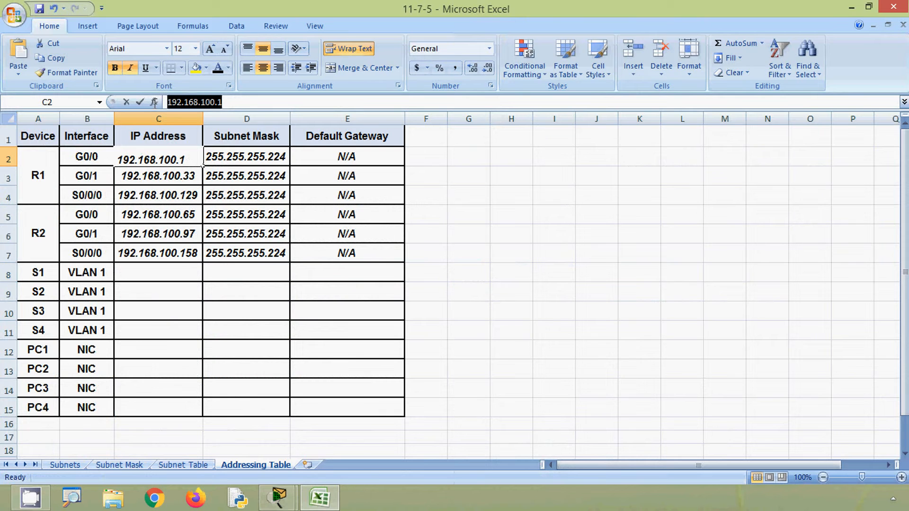
key(ctrl+c)
click(161, 275)
key(ctrl+v)
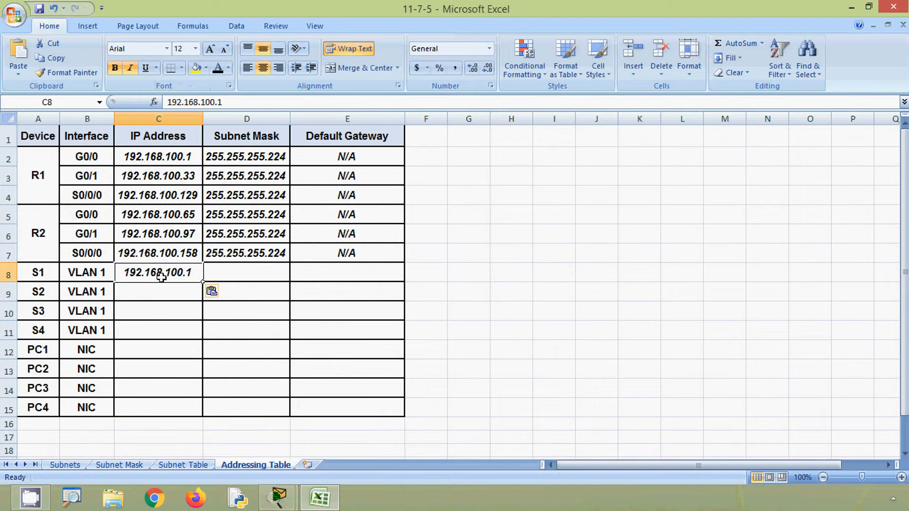
double_click(191, 272)
key(BackSpace)
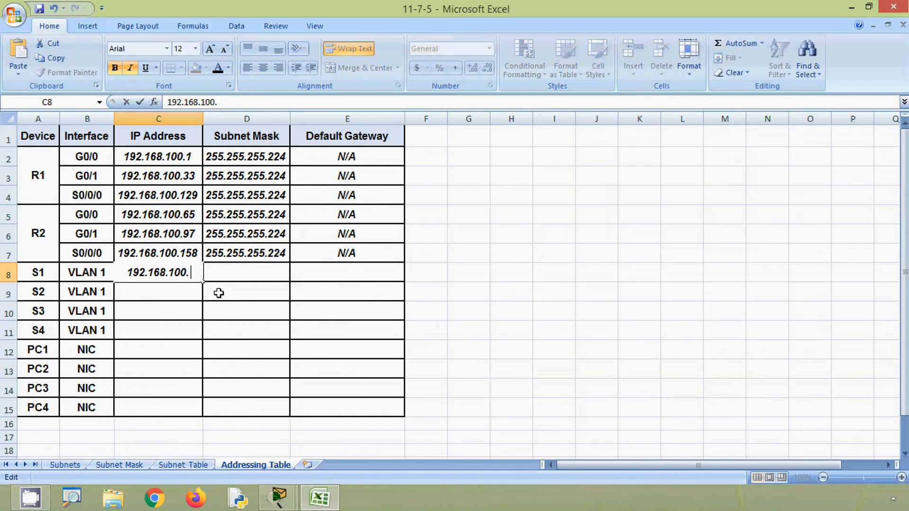
text(2)
Step: Copy the subnet mask 255.255.255.224 from R2's S0/0/0 row into S1's row
click(233, 257)
key(ctrl+c)
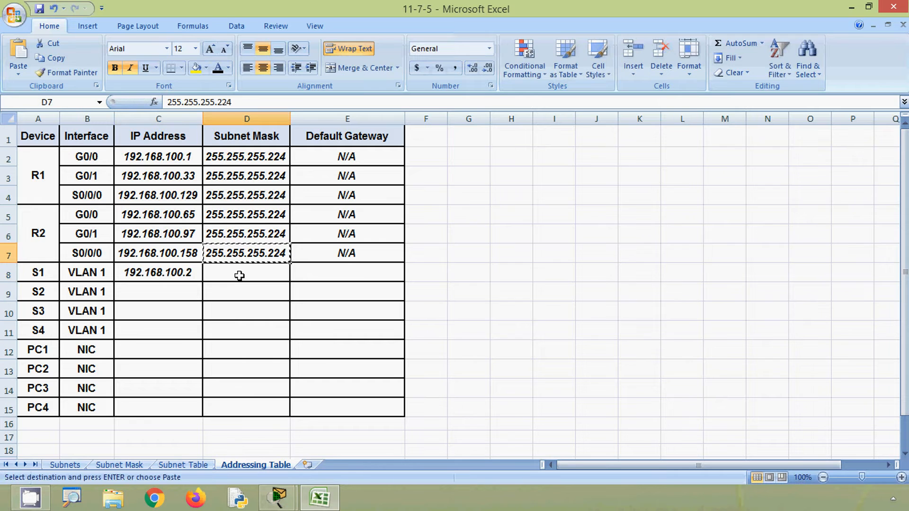
click(239, 275)
key(ctrl+v)
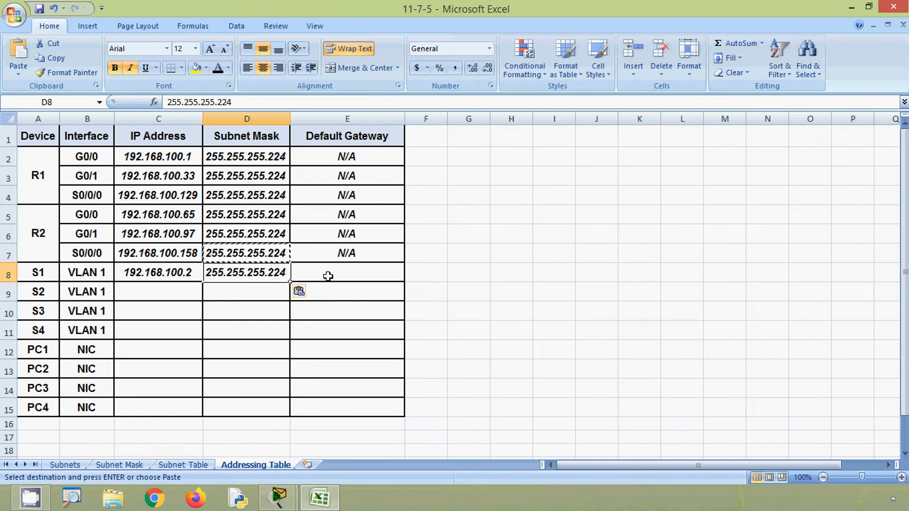
Step: Check S1's router link in the Packet Tracer topology and copy R1's G0/0 address, 192.168.100.1, into S1's default gateway in Excel
click(332, 270)
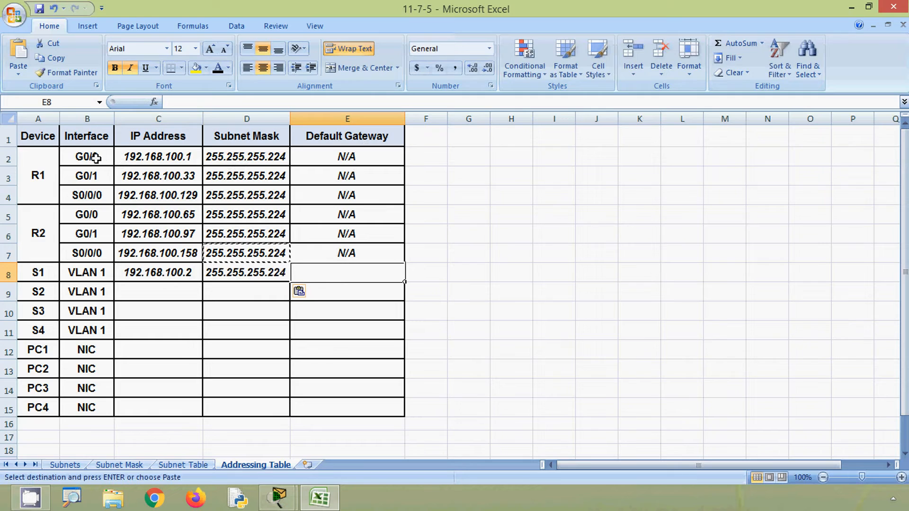
click(313, 505)
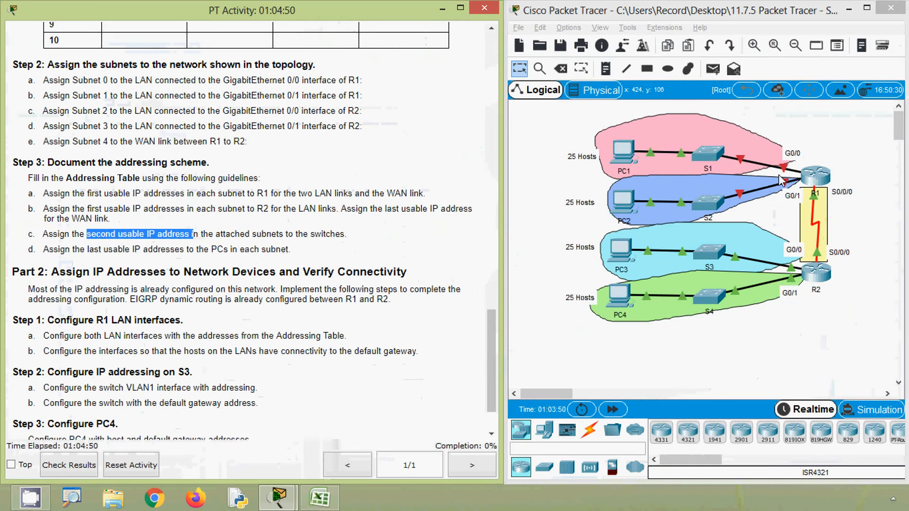
click(319, 498)
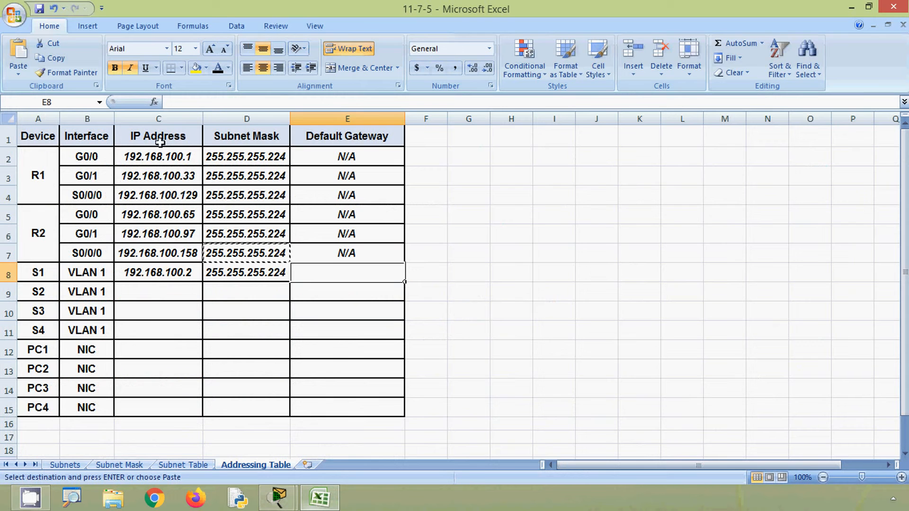
click(162, 157)
drag(232, 102, 169, 105)
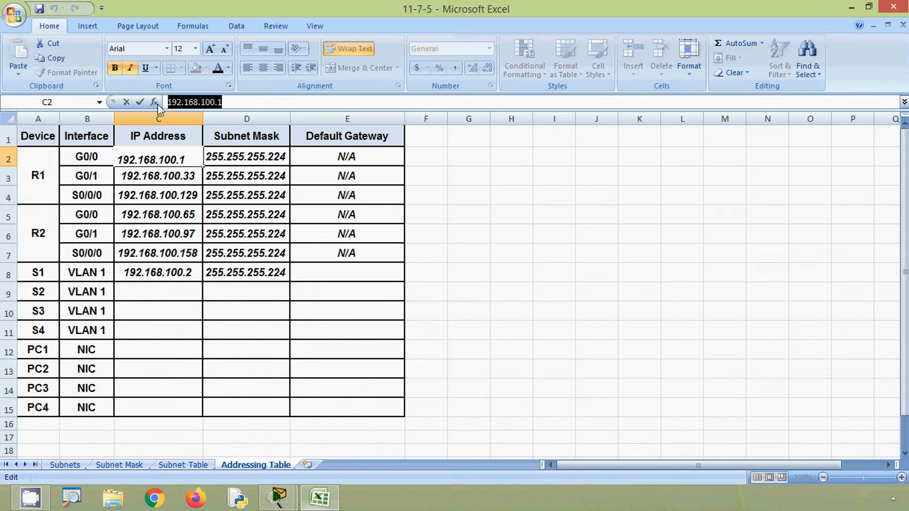
key(ctrl+c)
click(307, 272)
key(ctrl+v)
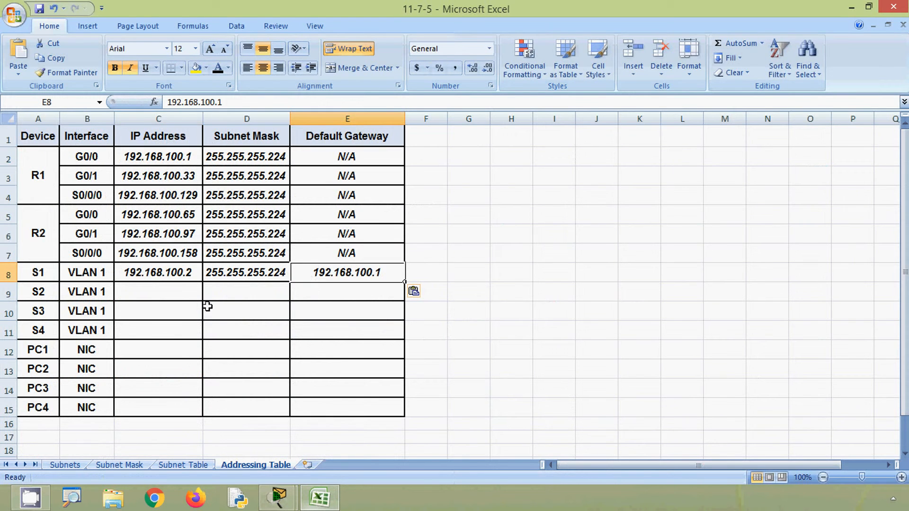
Step: Switch to Packet Tracer to check which router interface S2 connects to, and return to Excel's Addressing Table
click(174, 292)
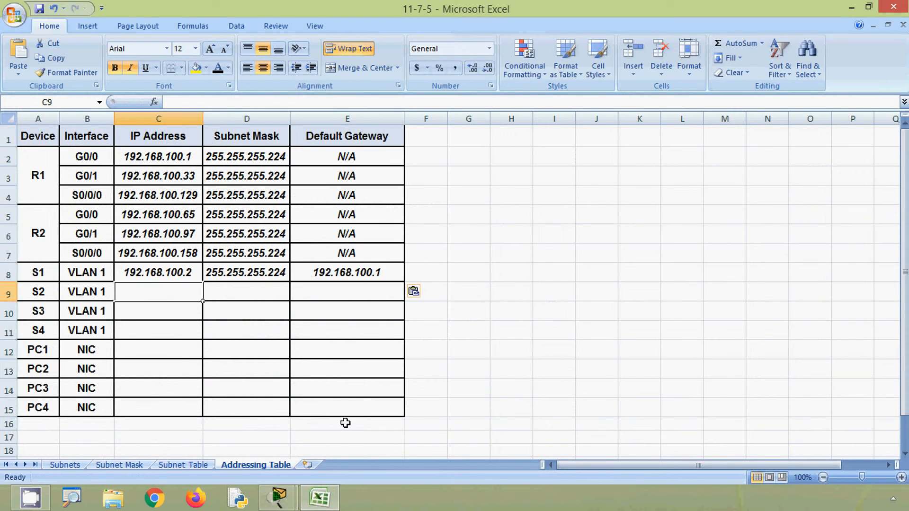
click(43, 292)
click(852, 8)
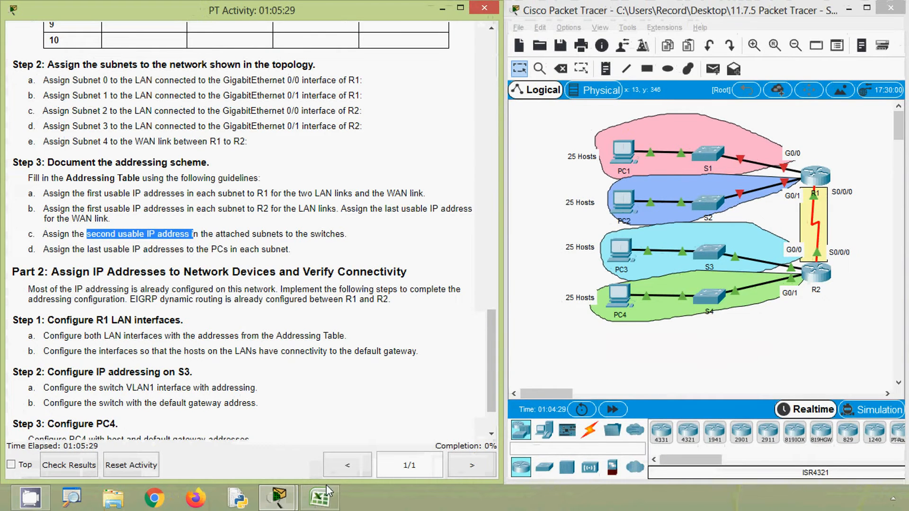
click(319, 497)
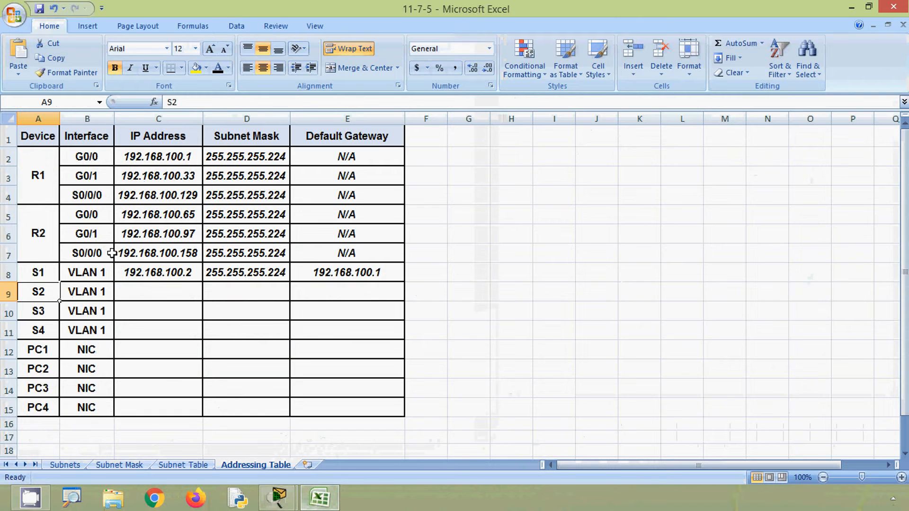
Step: Copy R1's G0/1 address into S2's IP address cell and change its last octet to make it 192.168.100.34
click(88, 177)
click(156, 176)
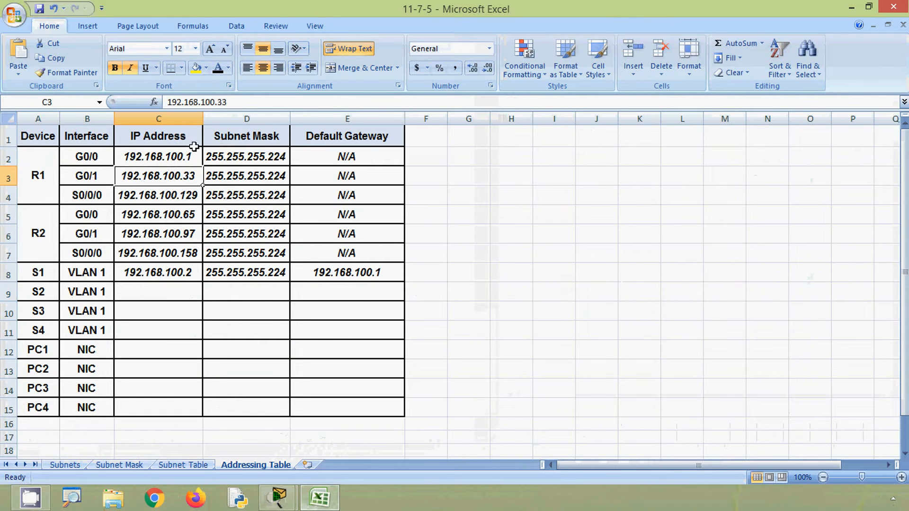
drag(226, 102, 167, 102)
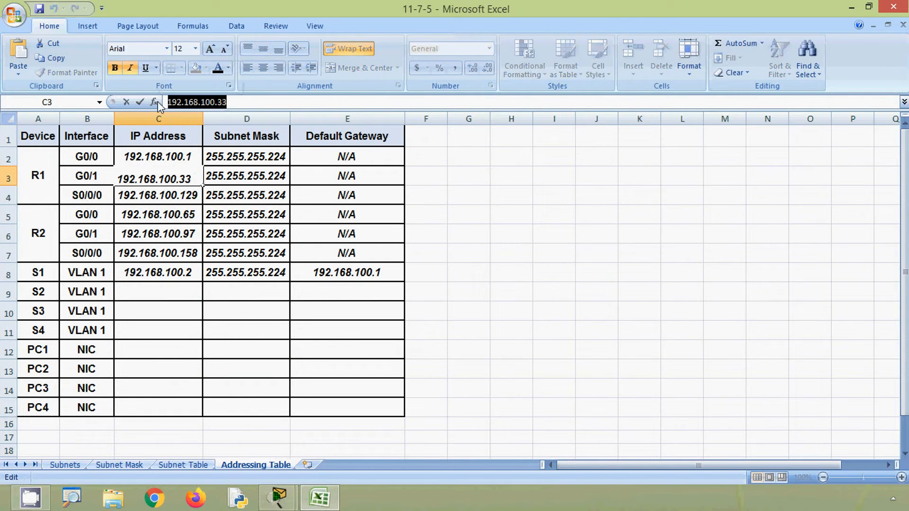
key(ctrl+c)
click(153, 287)
key(ctrl+v)
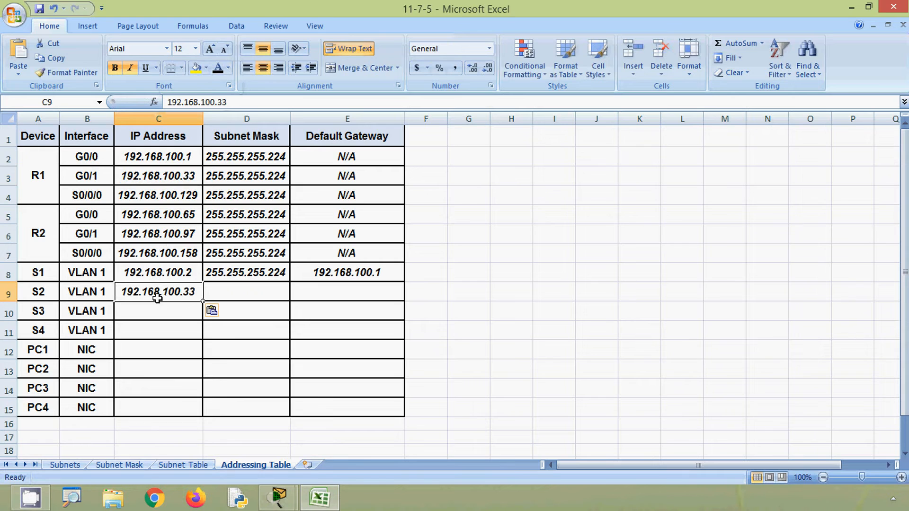
double_click(196, 293)
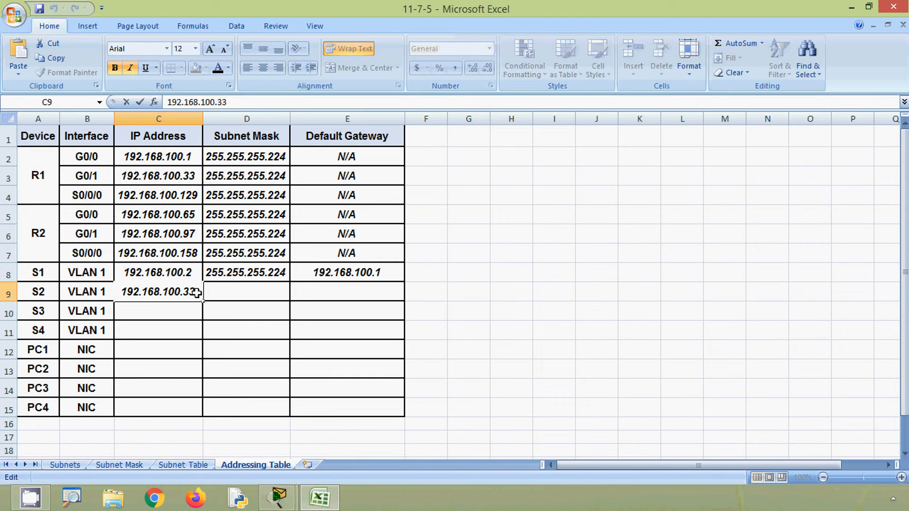
key(BackSpace)
text(4)
Step: Copy the subnet mask 255.255.255.224 from S1's row into S2's row
click(225, 276)
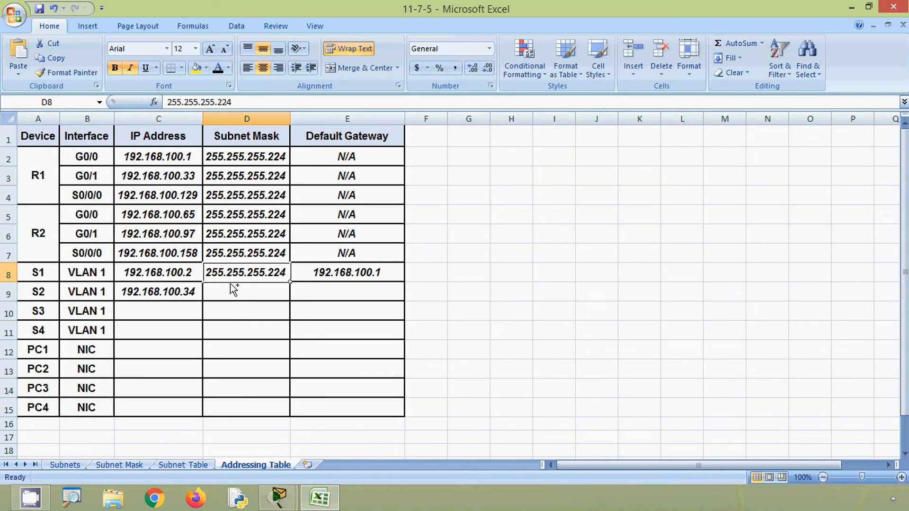
key(ctrl+c)
click(234, 291)
key(ctrl+v)
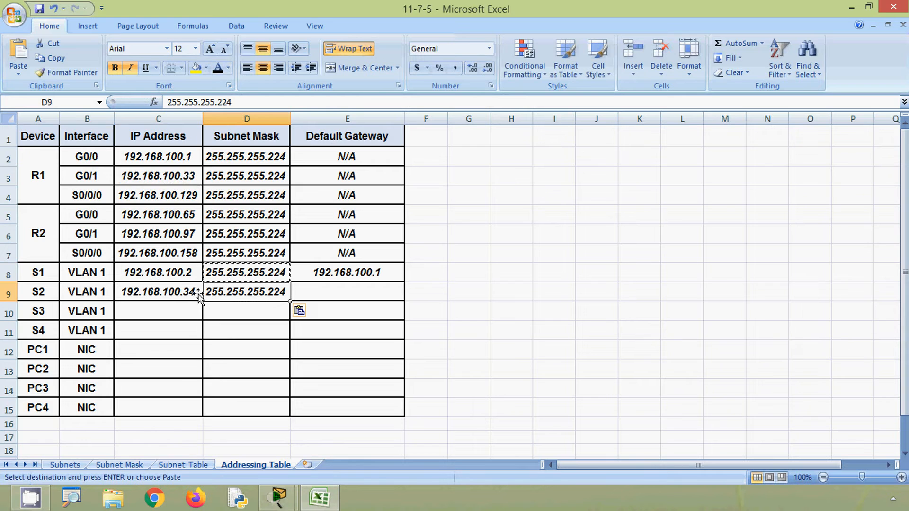
Step: Copy R1's G0/1 address, 192.168.100.33, into S2's default gateway cell
click(165, 176)
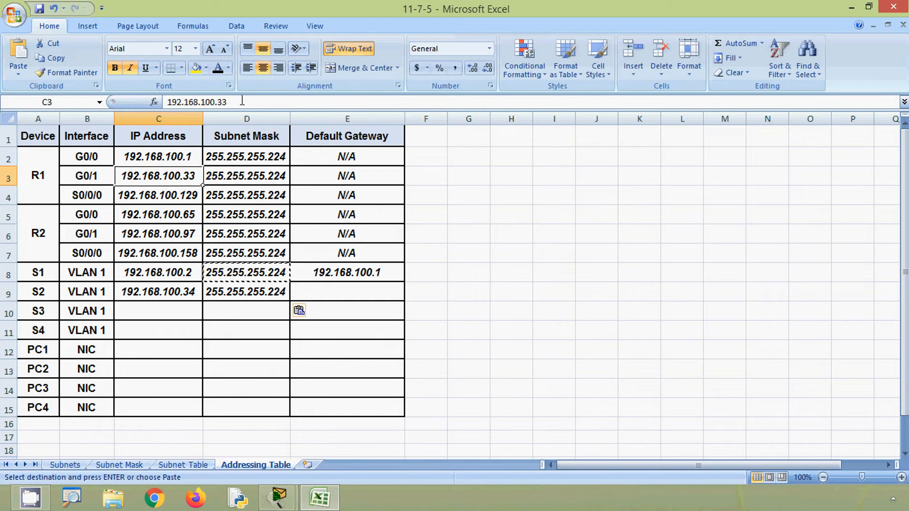
double_click(242, 101)
click(316, 293)
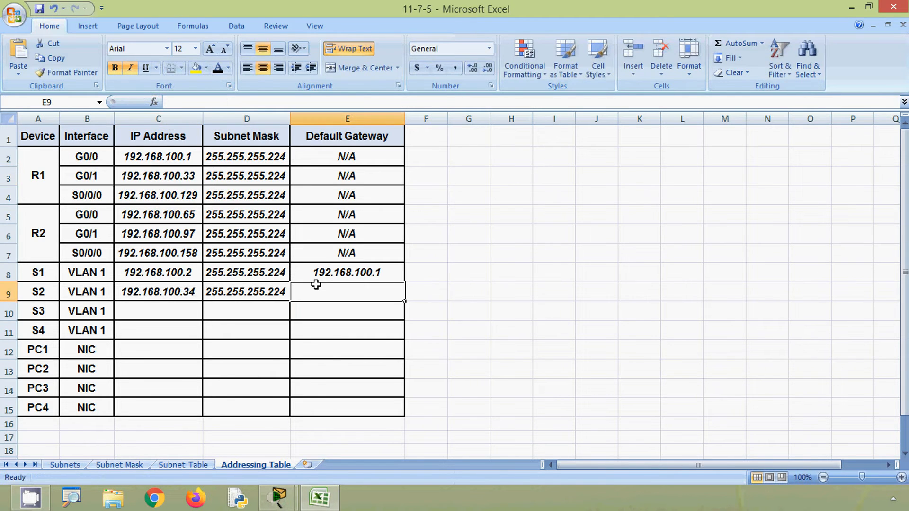
key(ctrl+v)
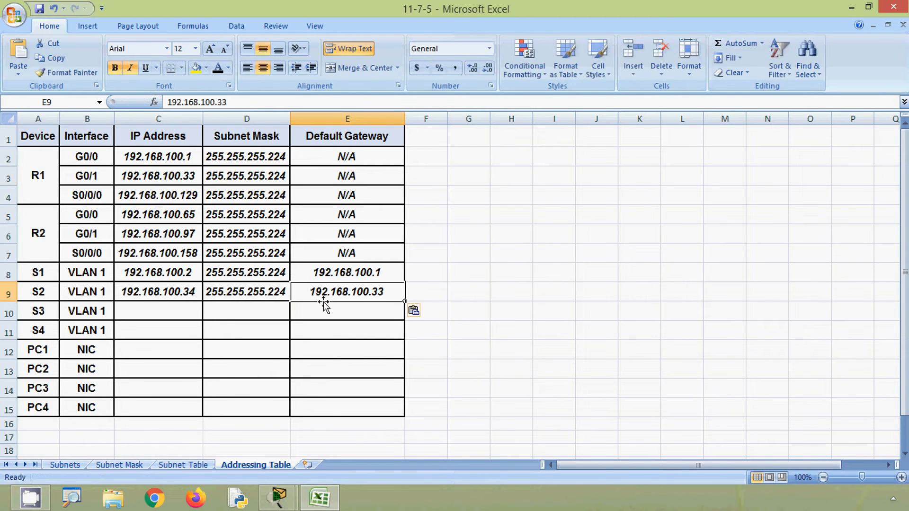
click(171, 174)
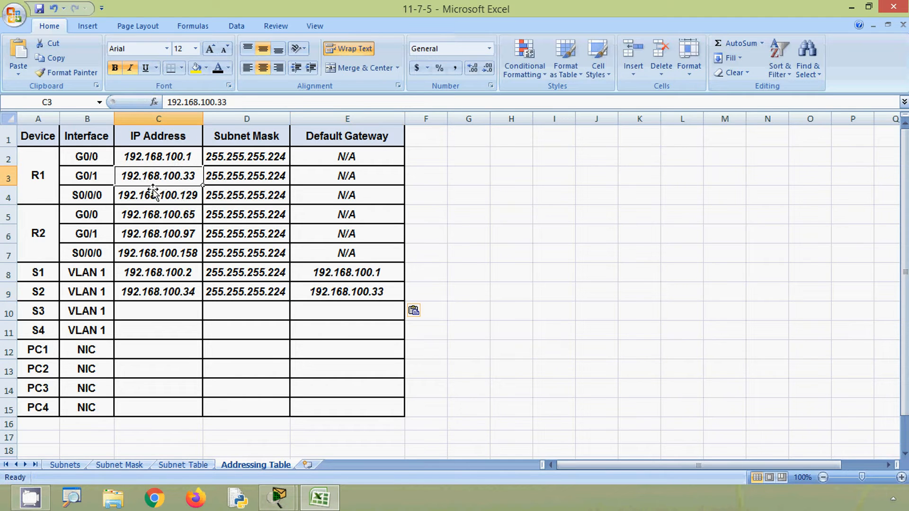
Step: Check S3's router link in the Packet Tracer topology and return to the Addressing Table in Excel
click(179, 310)
key(alt)
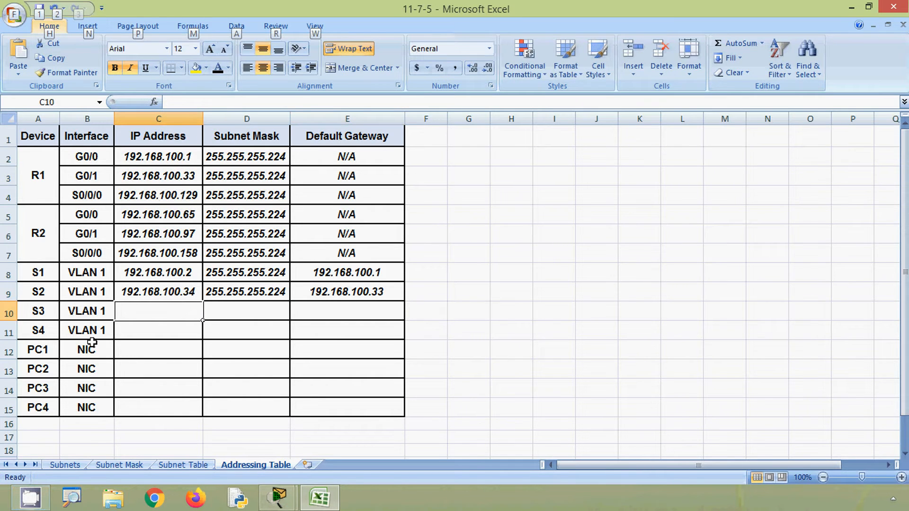
click(8, 314)
click(35, 315)
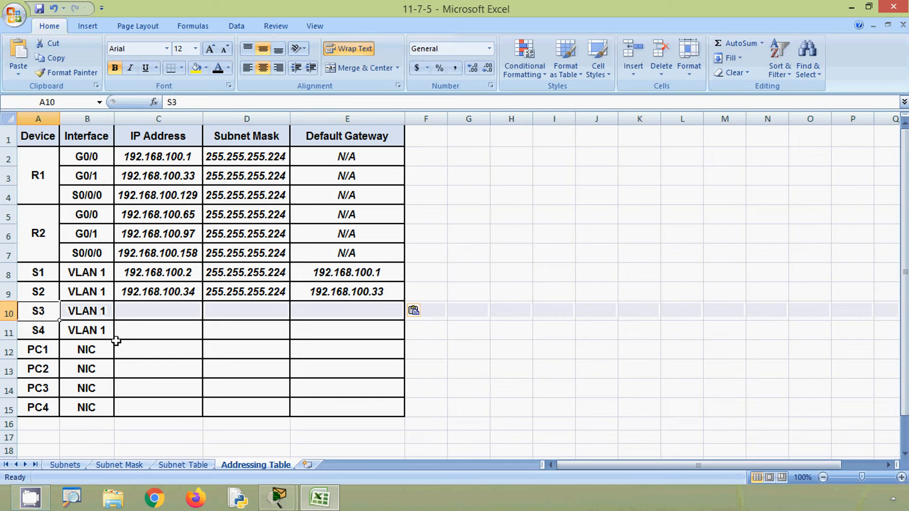
click(305, 497)
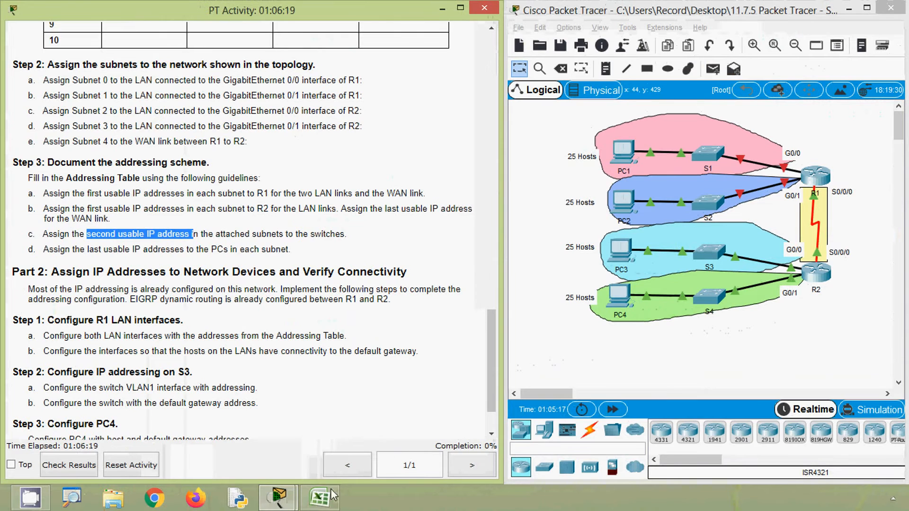
click(320, 496)
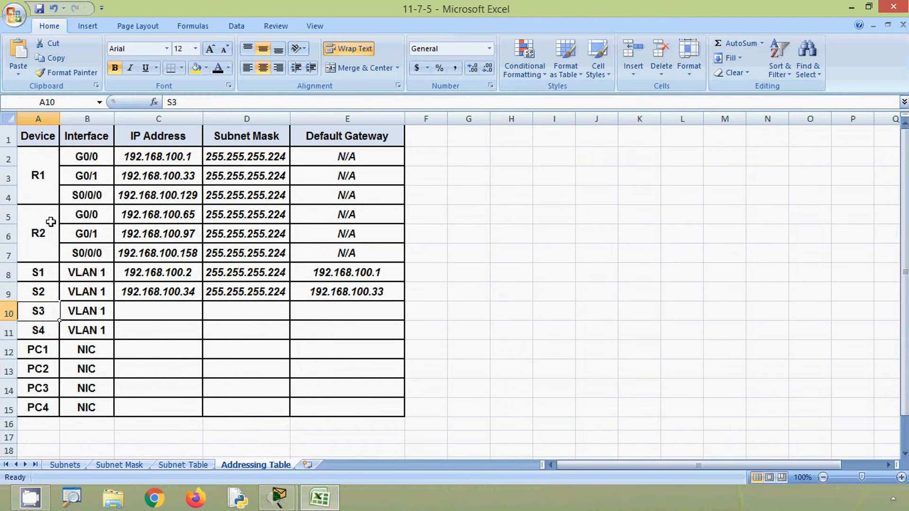
Step: Copy R2's G0/0 address into S3's IP address cell and change its last octet to make it 192.168.100.66
click(8, 216)
click(166, 219)
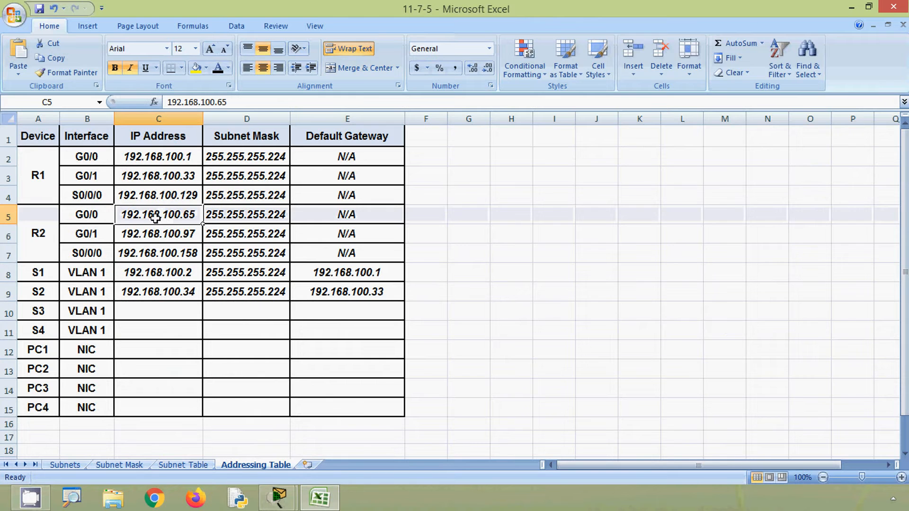
drag(227, 101, 156, 97)
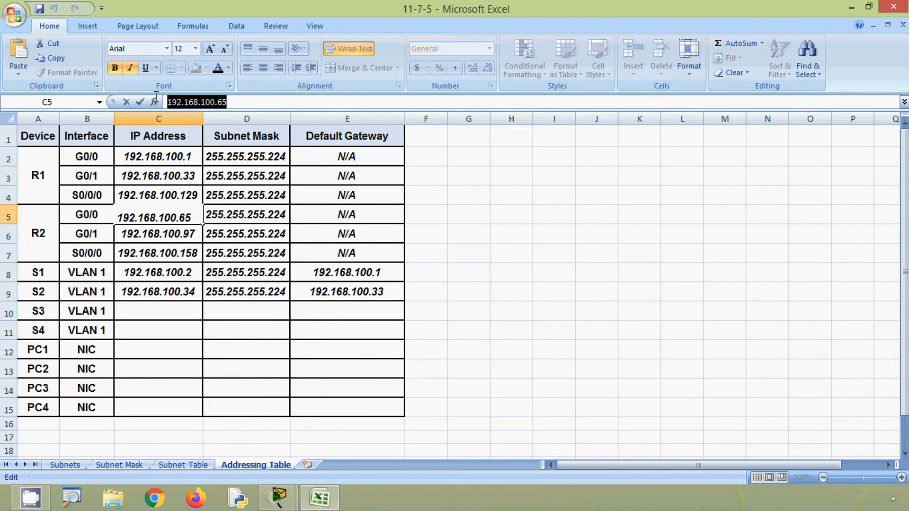
click(150, 315)
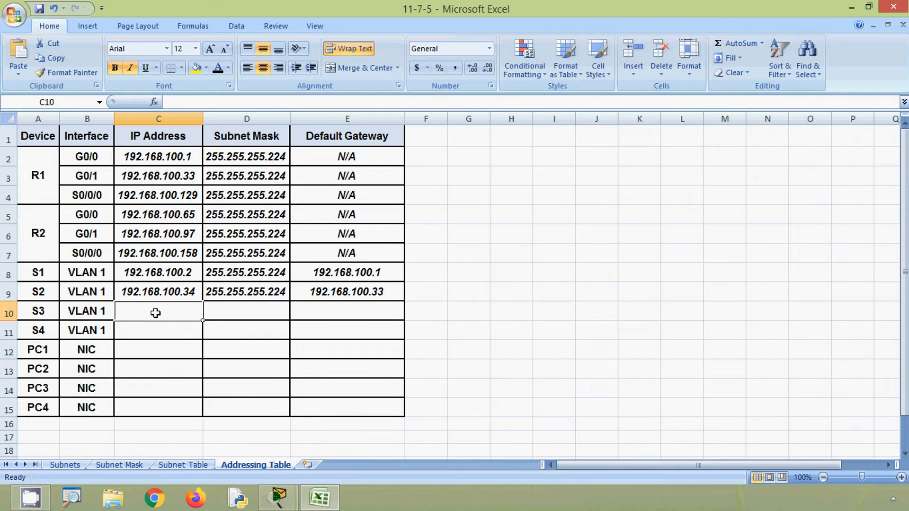
key(ctrl+v)
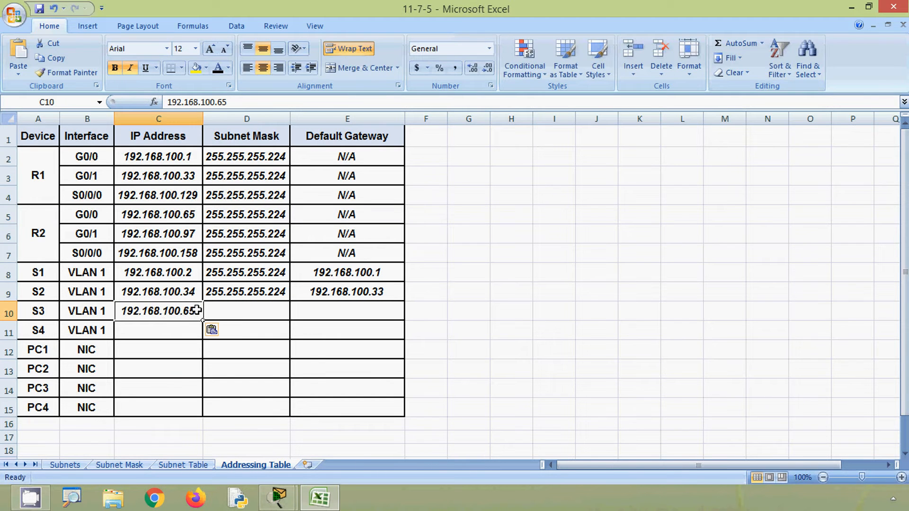
key(F2)
key(BackSpace)
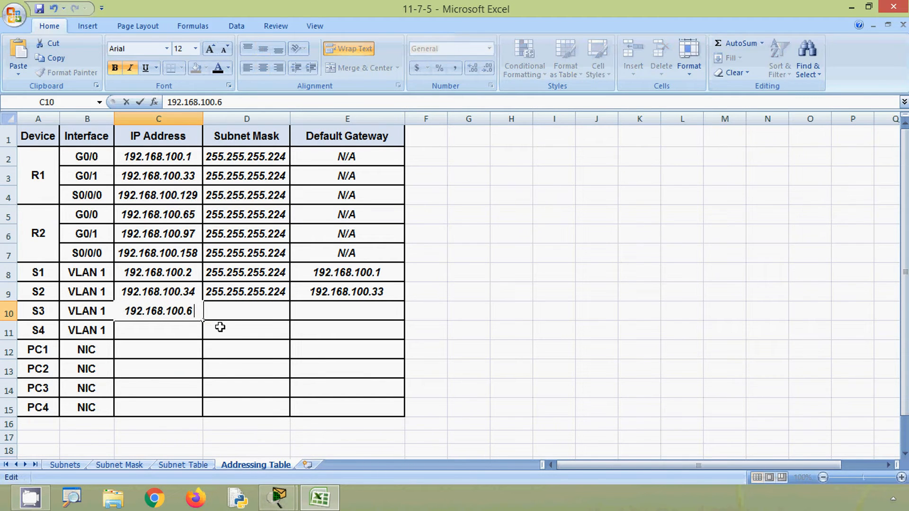
click(187, 215)
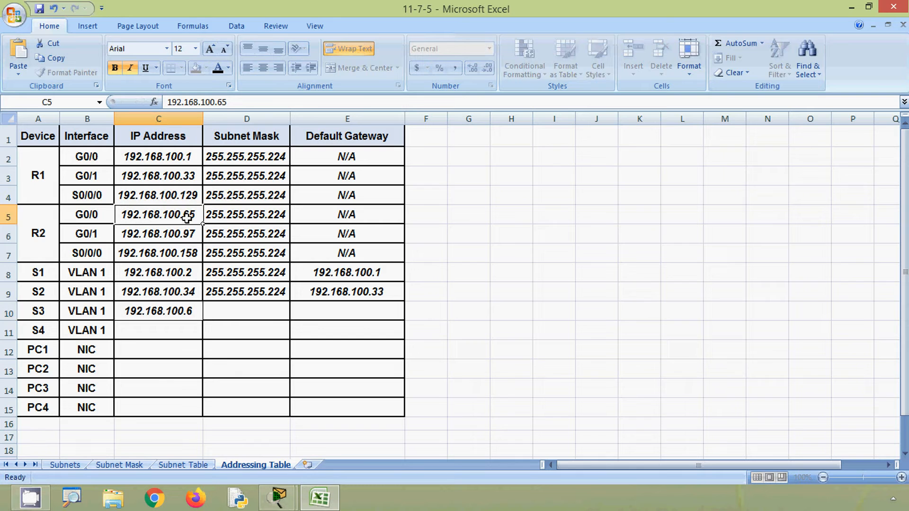
double_click(187, 307)
text(6)
Step: Copy the subnet mask 255.255.255.224 from S2's row into S3's row
click(234, 313)
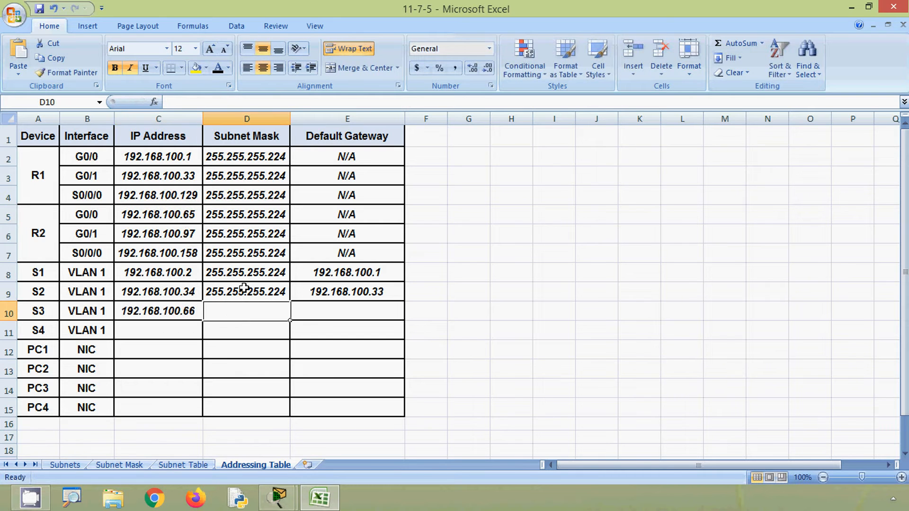
click(241, 292)
key(ctrl+c)
click(239, 308)
key(ctrl+v)
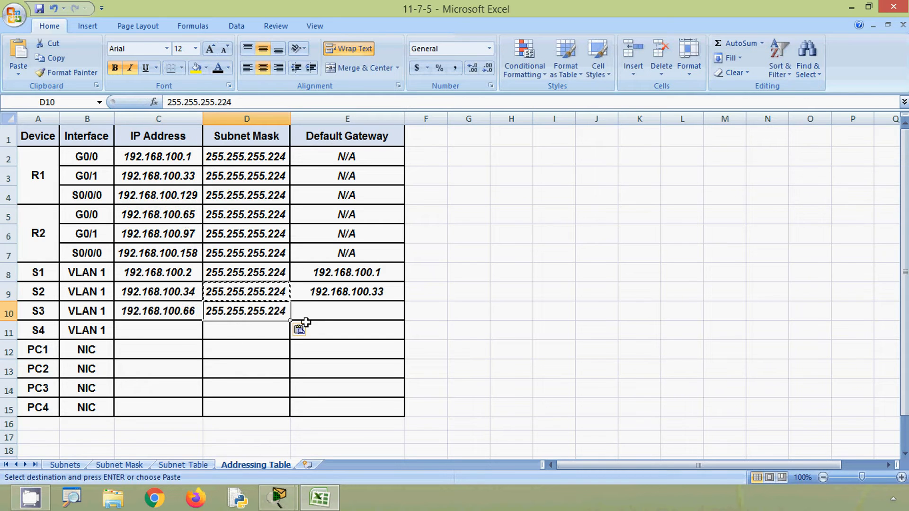
Step: Copy R2's G0/0 address, 192.168.100.65, into S3's default gateway cell
click(175, 215)
key(ctrl+c)
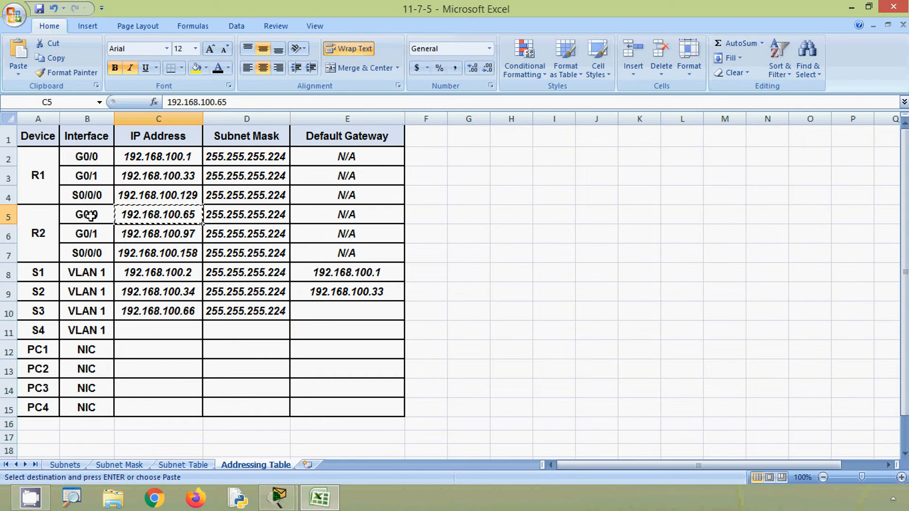
click(314, 318)
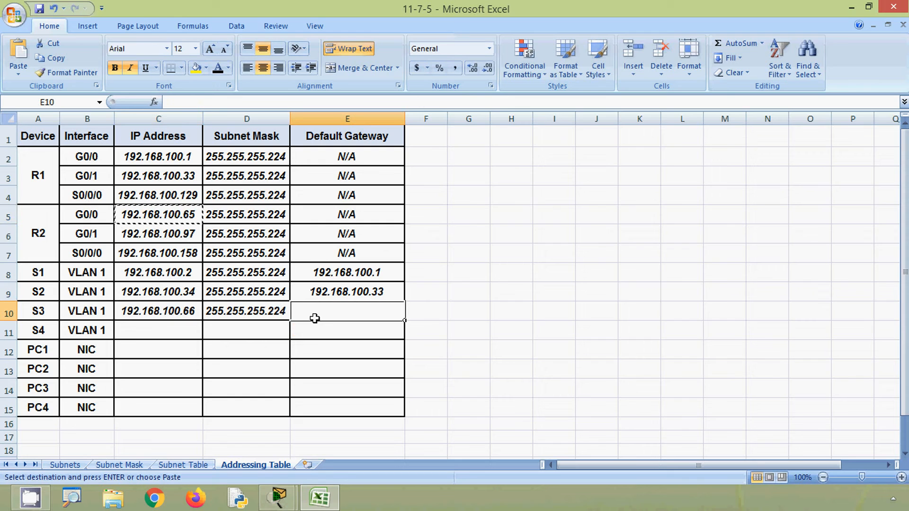
key(ctrl+v)
Step: Check which R2 interface S4 connects to in the Packet Tracer topology and return to Excel
click(317, 331)
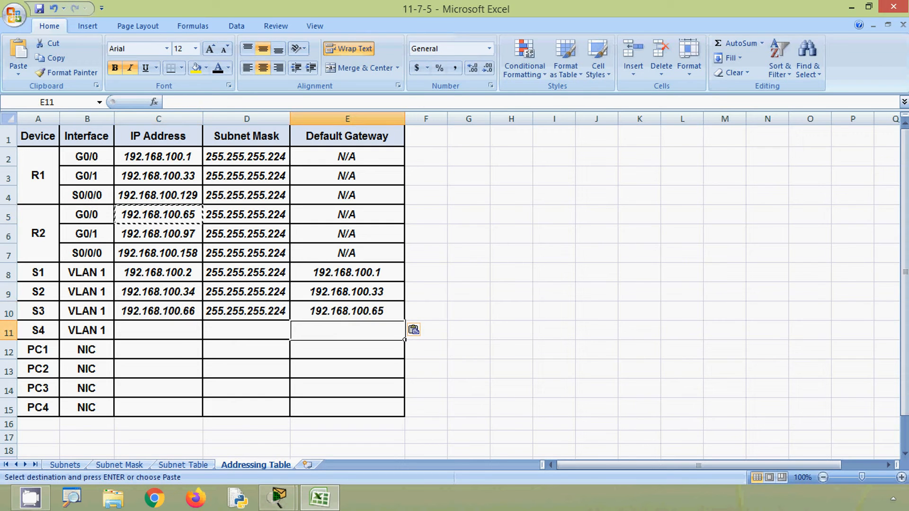
click(36, 333)
key(alt+Tab)
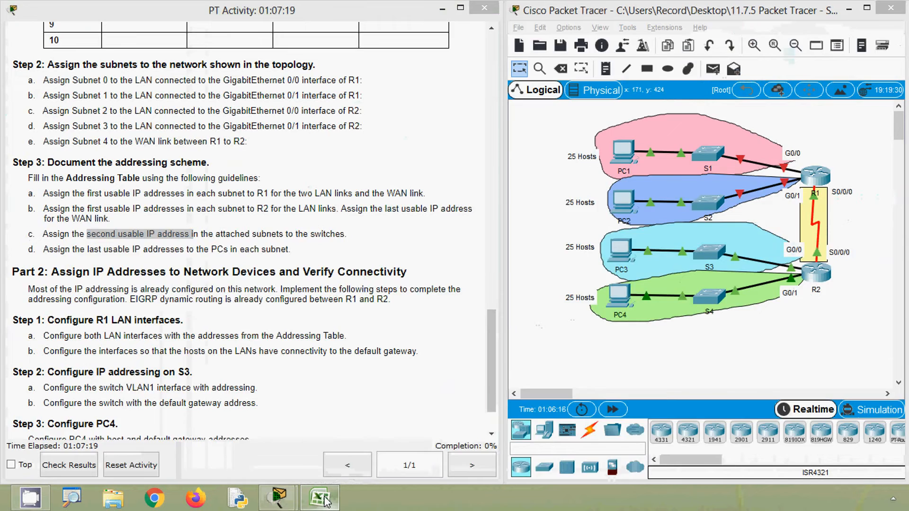
key(alt+Tab)
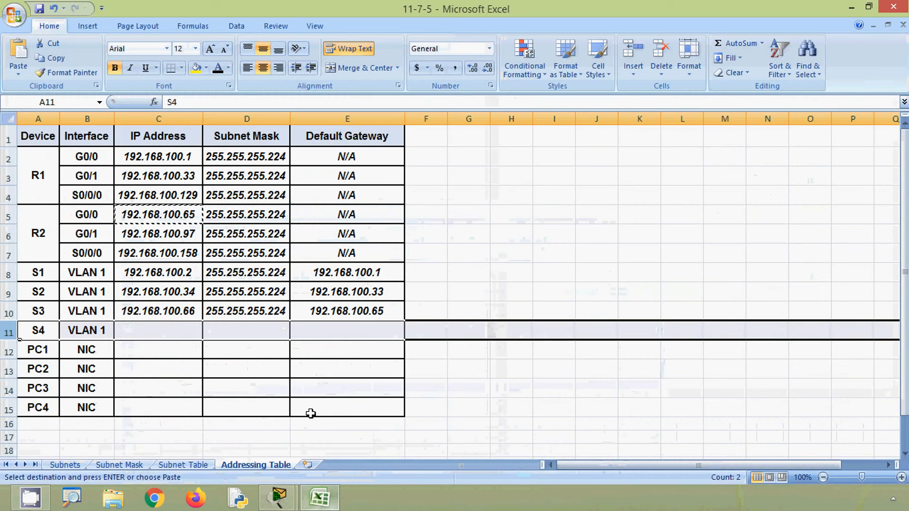
Step: Copy R2's G0/1 address into S4's IP address cell and change its last octet to make it 192.168.100.98
click(100, 240)
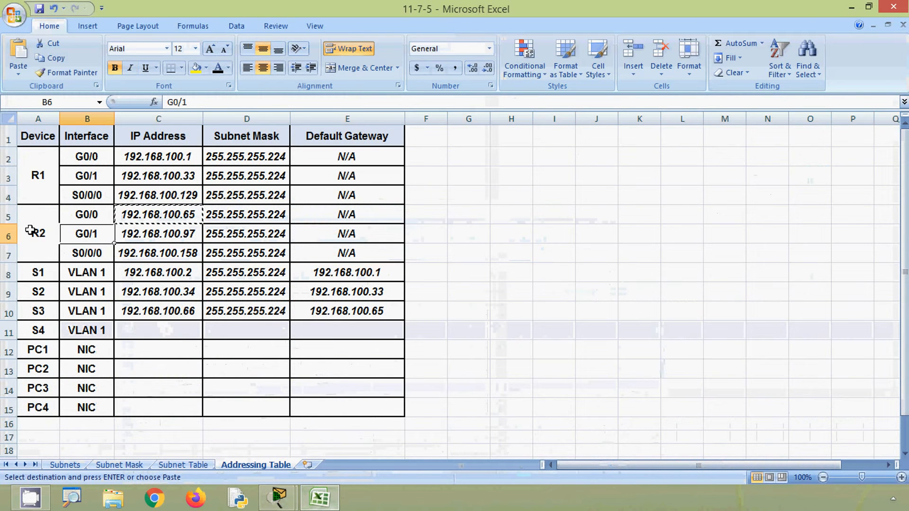
click(146, 238)
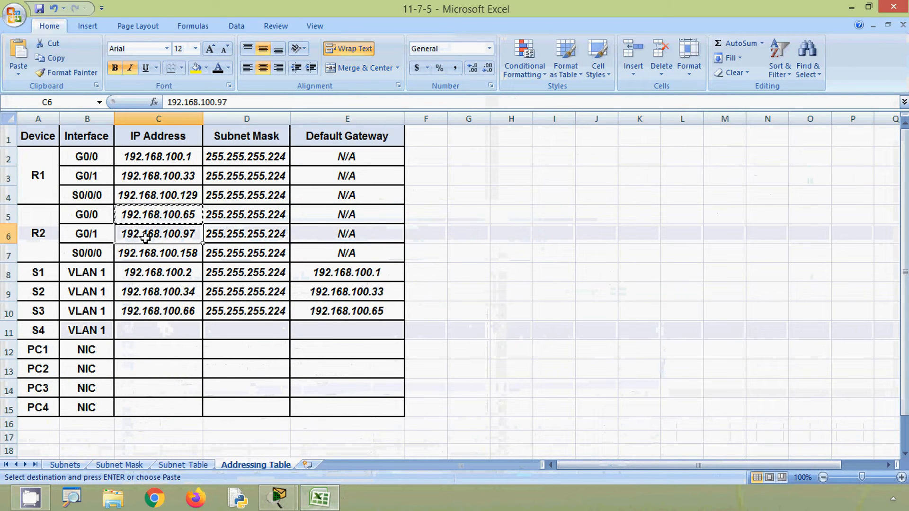
drag(236, 102, 157, 102)
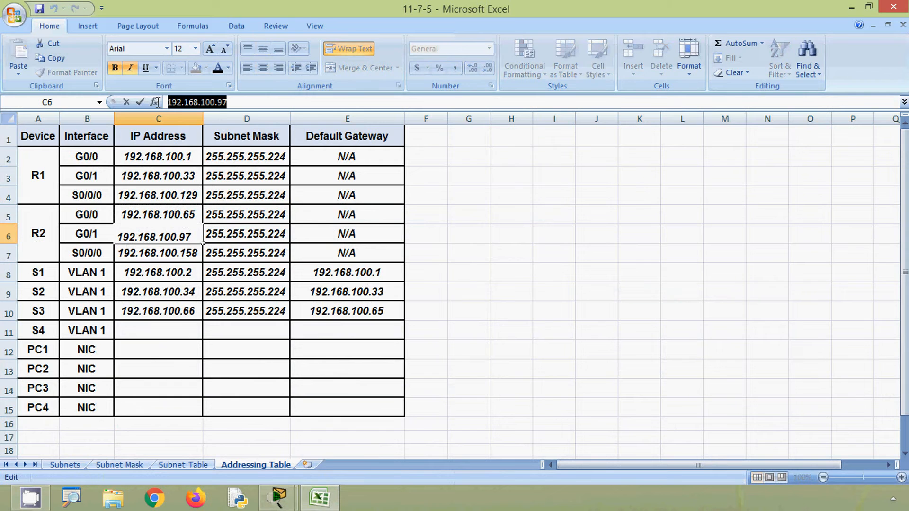
key(ctrl+c)
click(175, 332)
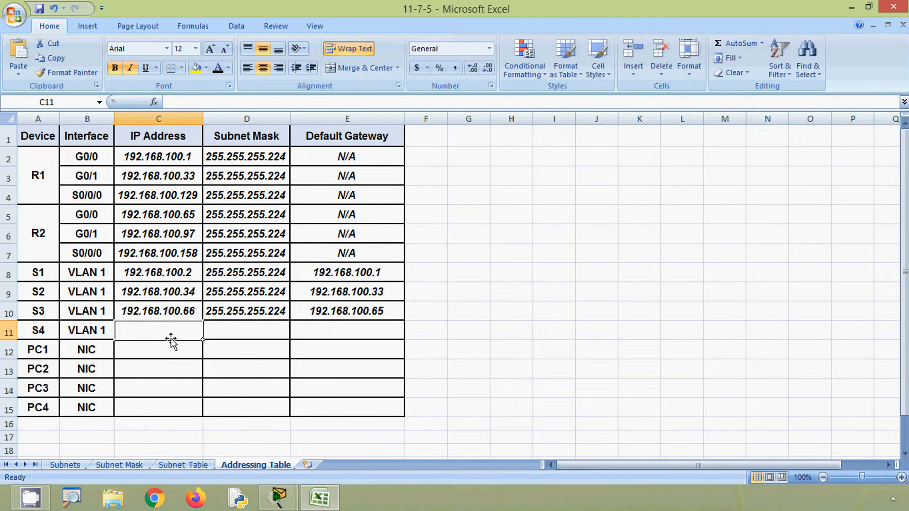
key(ctrl+v)
double_click(190, 336)
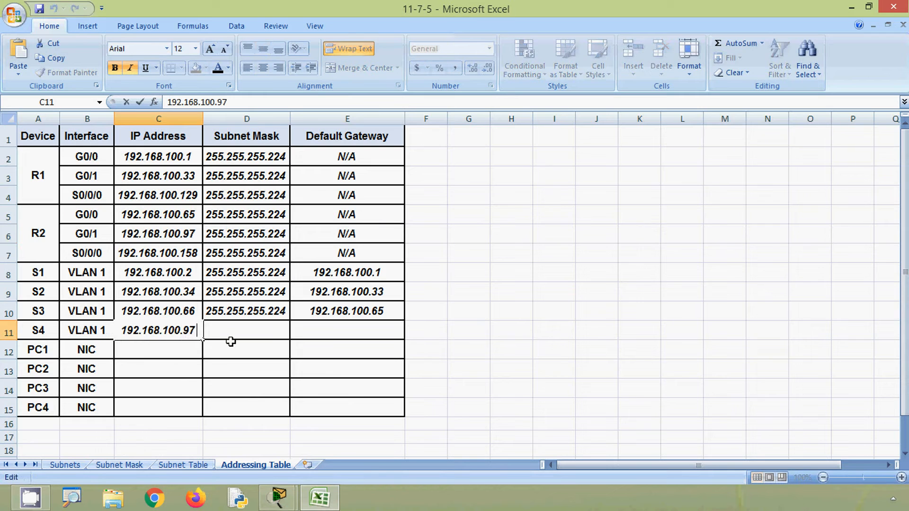
key(BackSpace)
text(8)
Step: Complete S4's row with default gateway 192.168.100.97 and the subnet mask 255.255.255.224 copied from S3's row
click(318, 333)
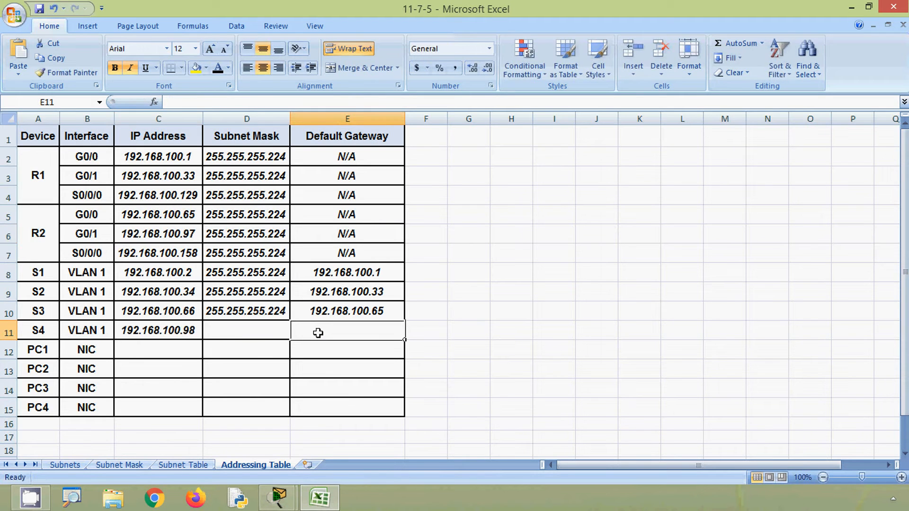
key(ctrl+v)
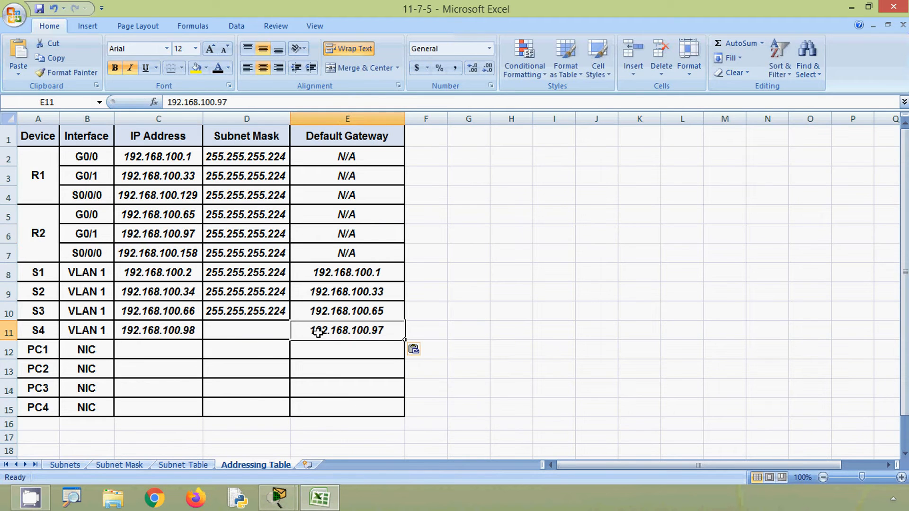
click(254, 334)
click(251, 313)
key(ctrl+c)
click(245, 332)
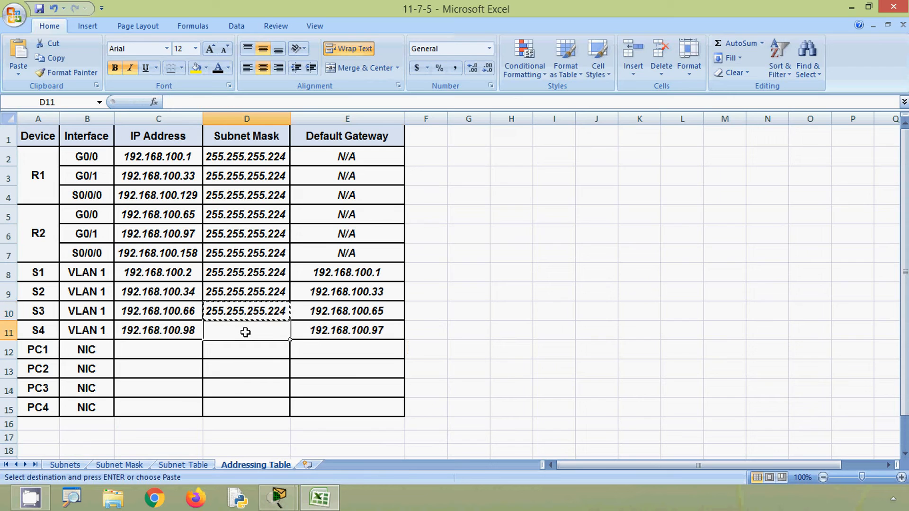
key(ctrl+v)
click(245, 346)
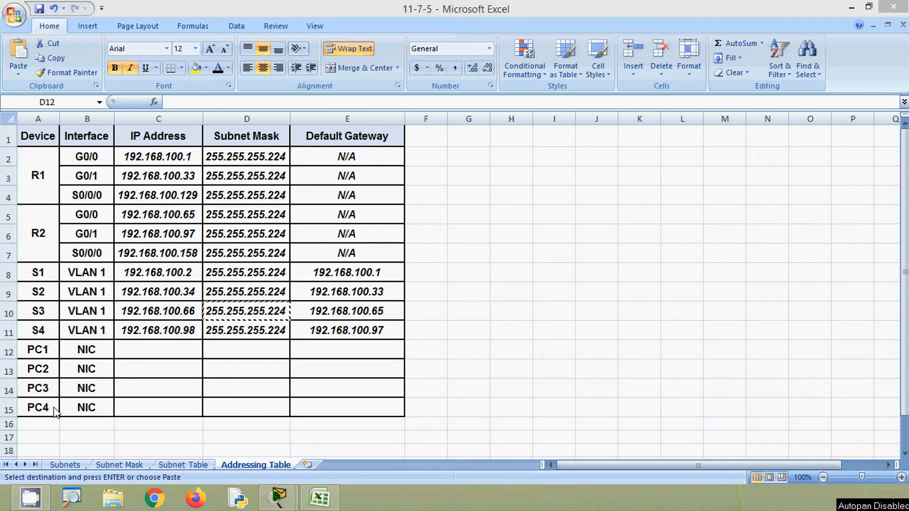
Step: Check the PC guideline in Packet Tracer, return to Excel and copy subnet 0's last usable address, 192.168.100.30, into PC1's IP address cell
click(851, 8)
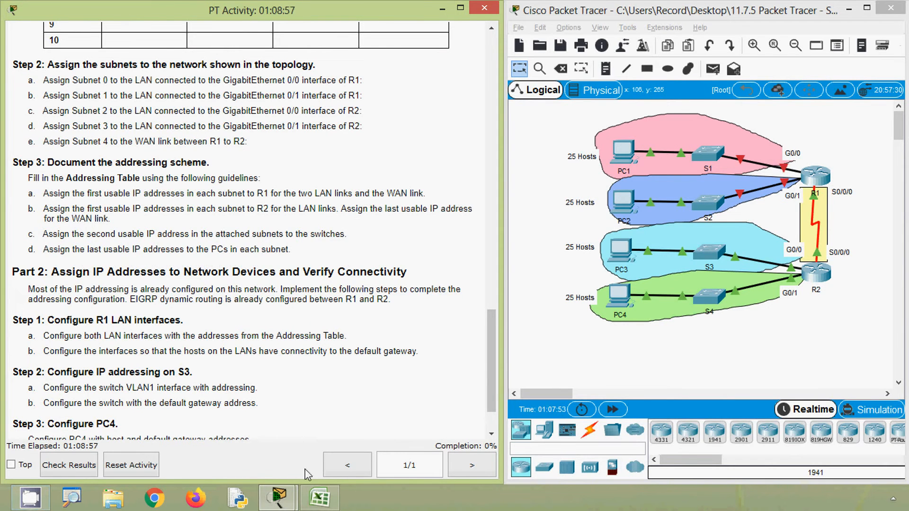
click(319, 502)
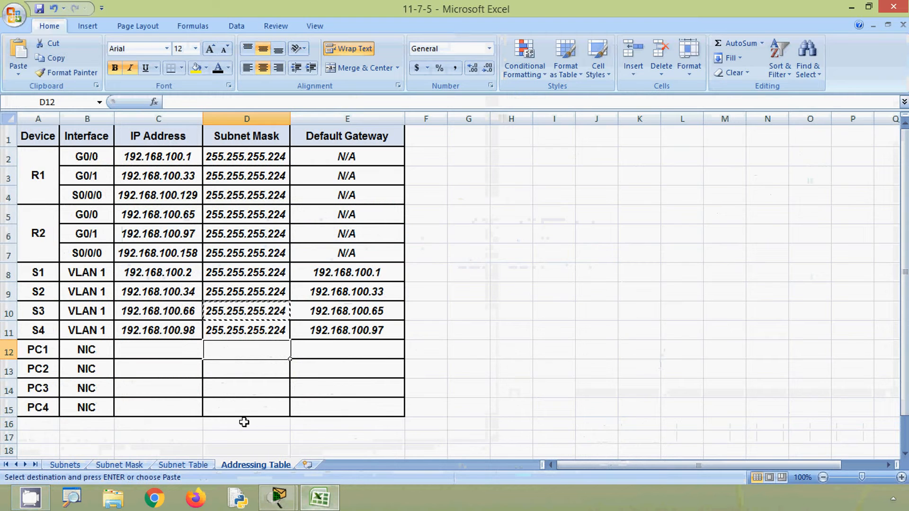
click(207, 465)
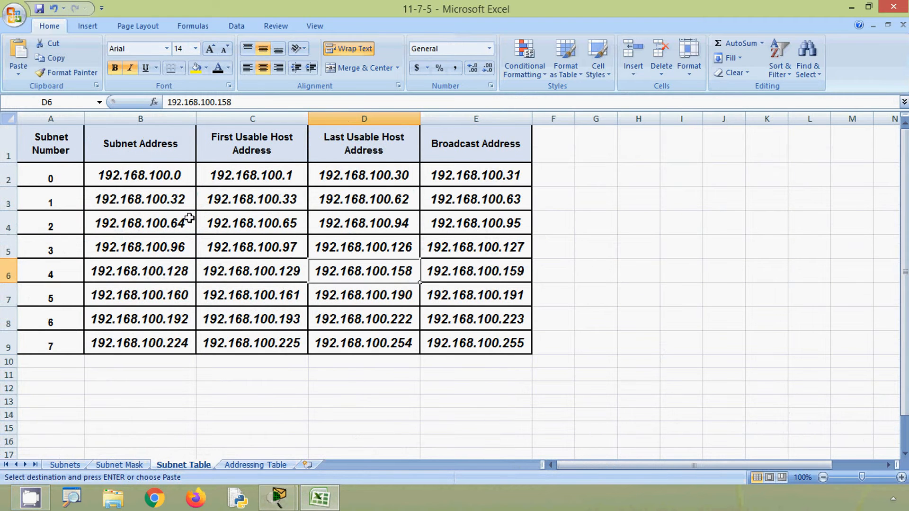
click(349, 179)
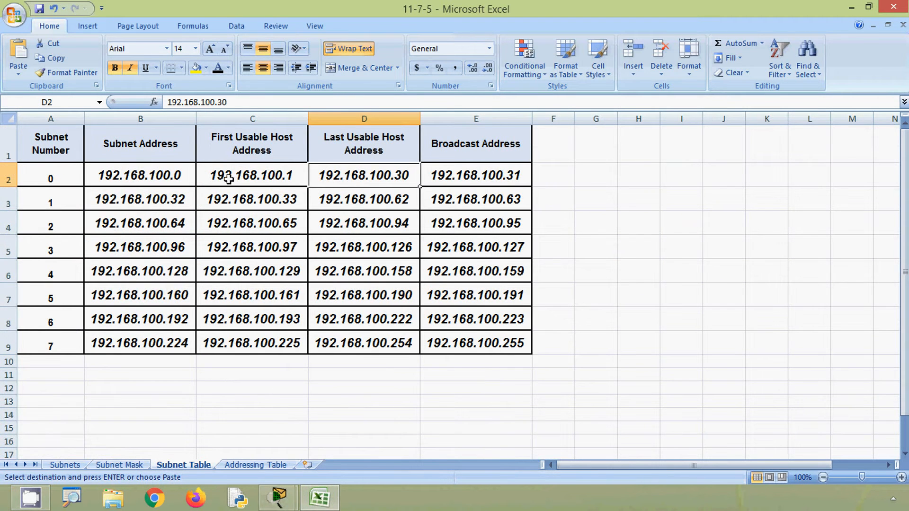
drag(228, 102, 140, 101)
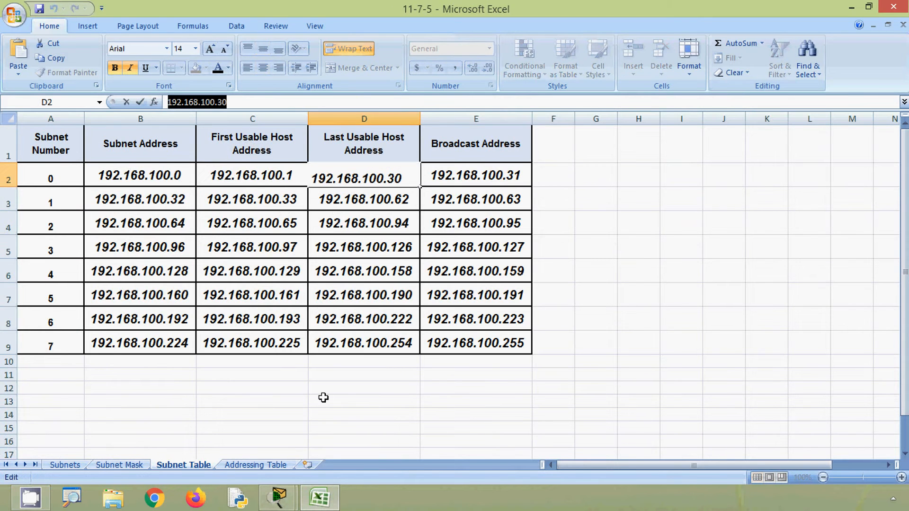
click(268, 465)
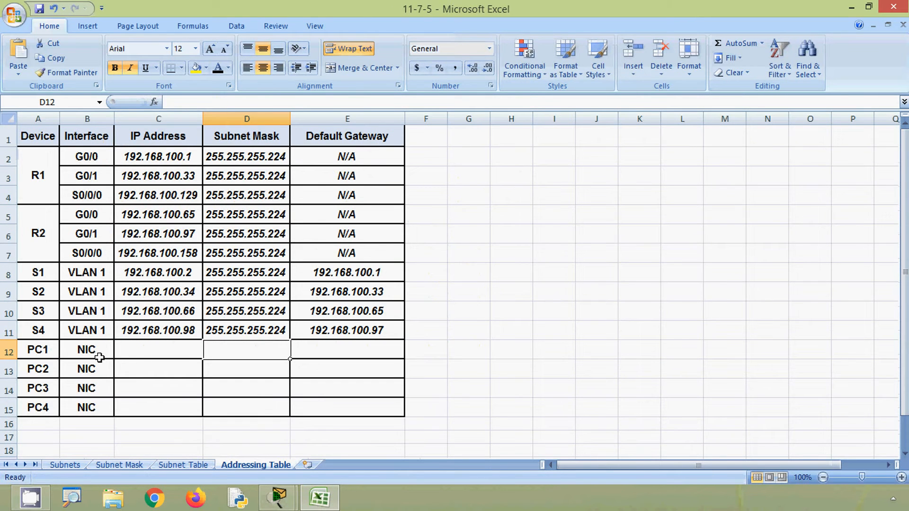
click(154, 352)
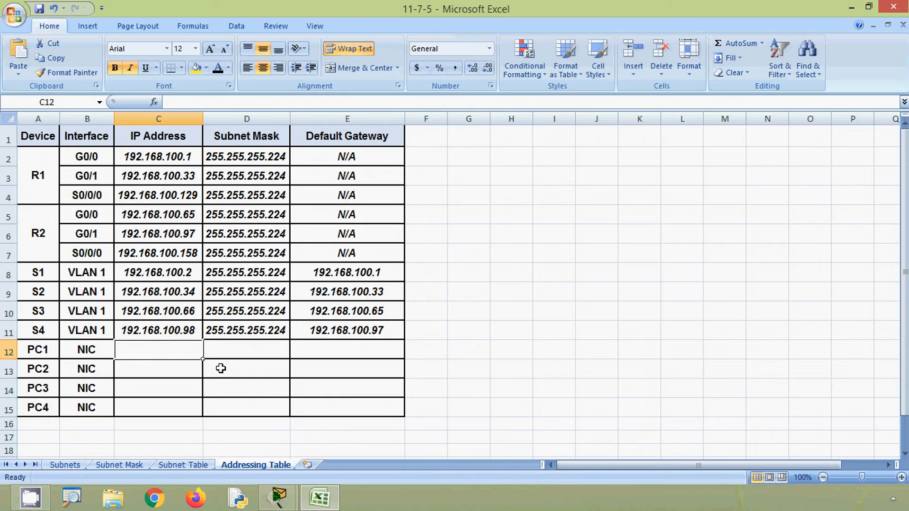
key(ctrl+v)
Step: Paste the copied address into PC1's default gateway cell and change its last octet to make it 192.168.100.1
click(310, 349)
key(ctrl+v)
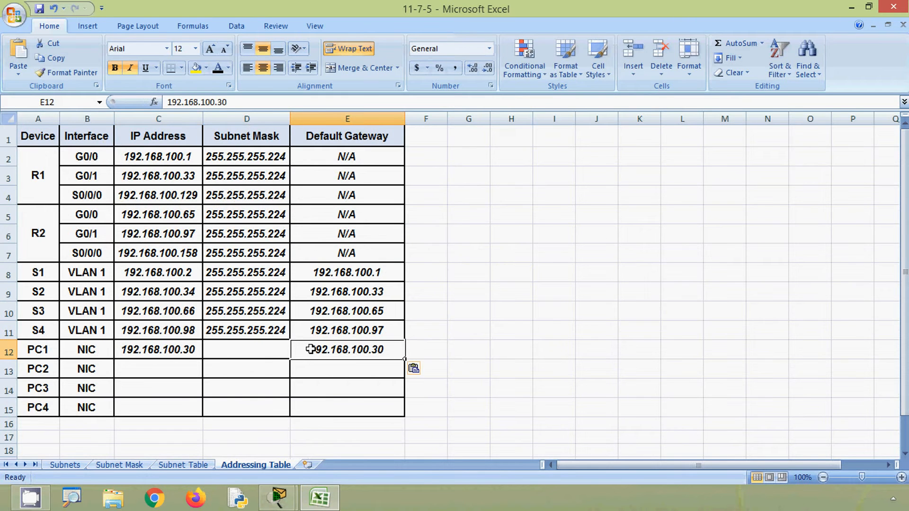
double_click(386, 349)
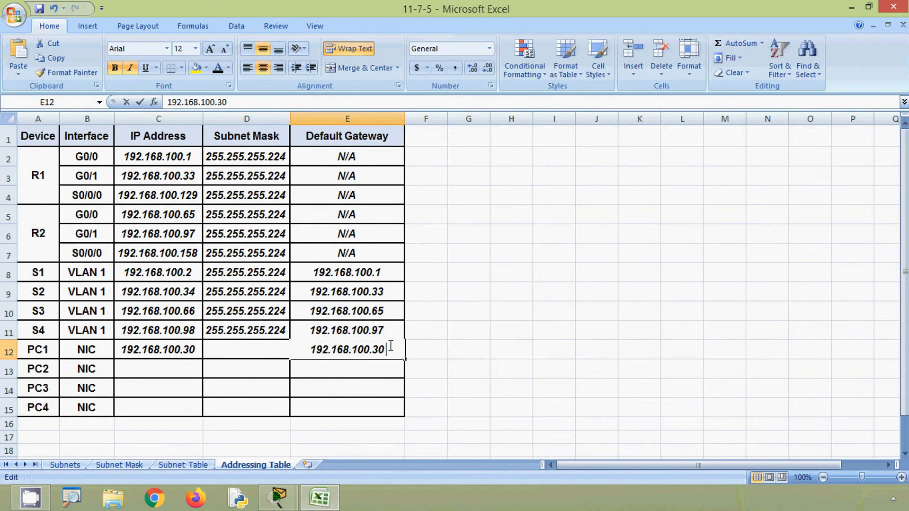
key(BackSpace)
key(BackSpace)
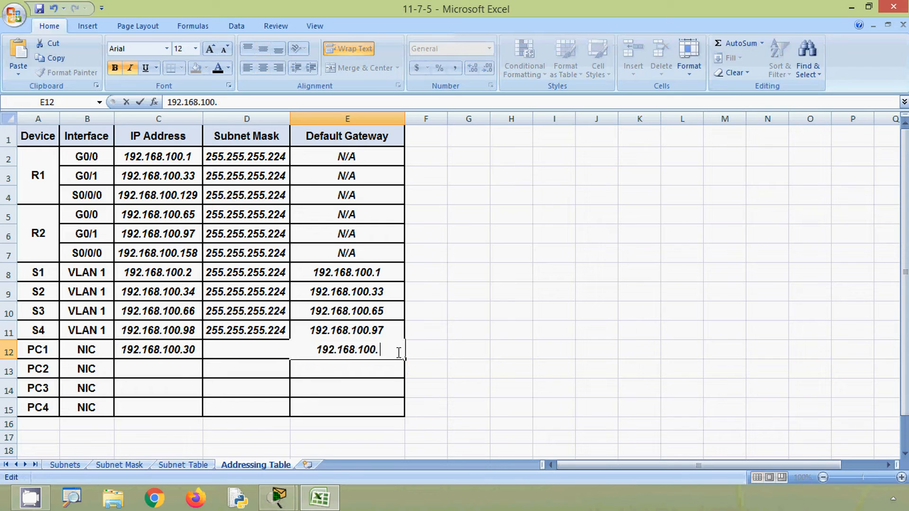
text(1)
Step: Copy the subnet mask 255.255.255.224 from S4's row into PC1's row
click(264, 330)
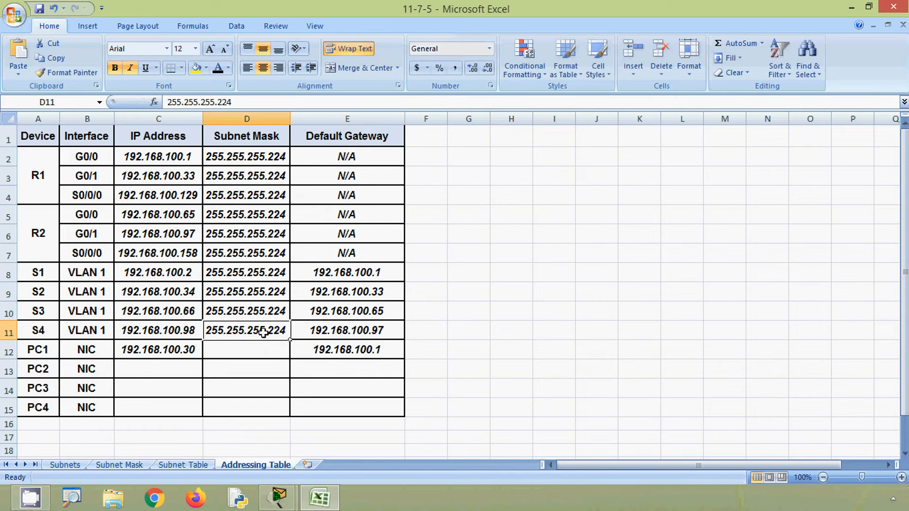
key(ctrl+c)
click(256, 349)
key(ctrl+v)
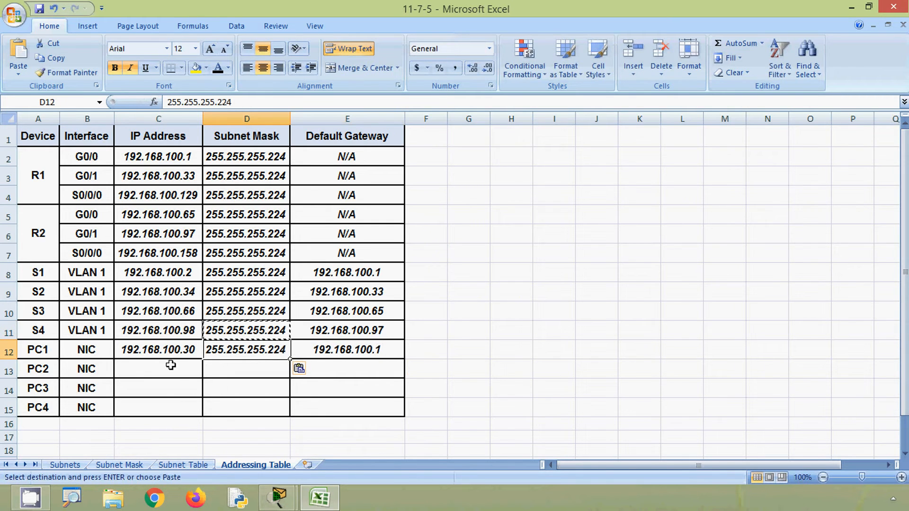
Step: Copy subnet 1's last usable host address, 192.168.100.62, from the Subnet Table into PC2's IP address cell
click(183, 465)
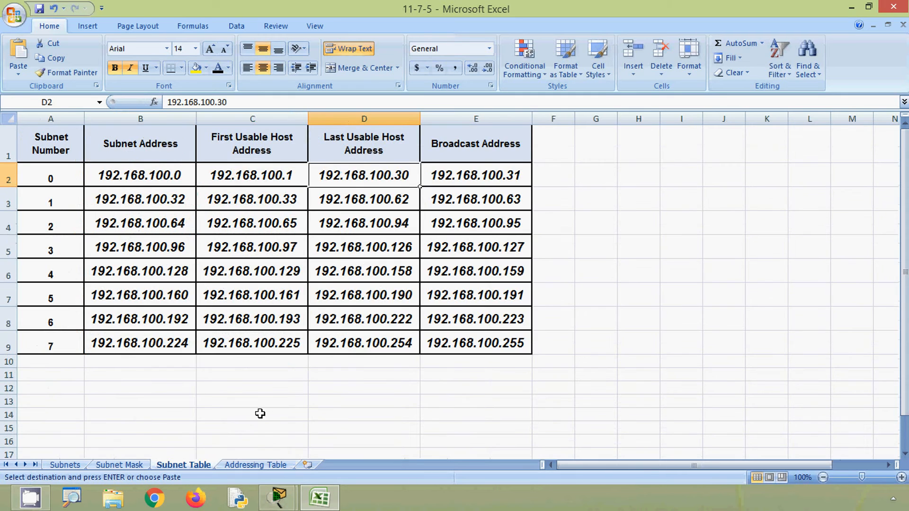
click(367, 202)
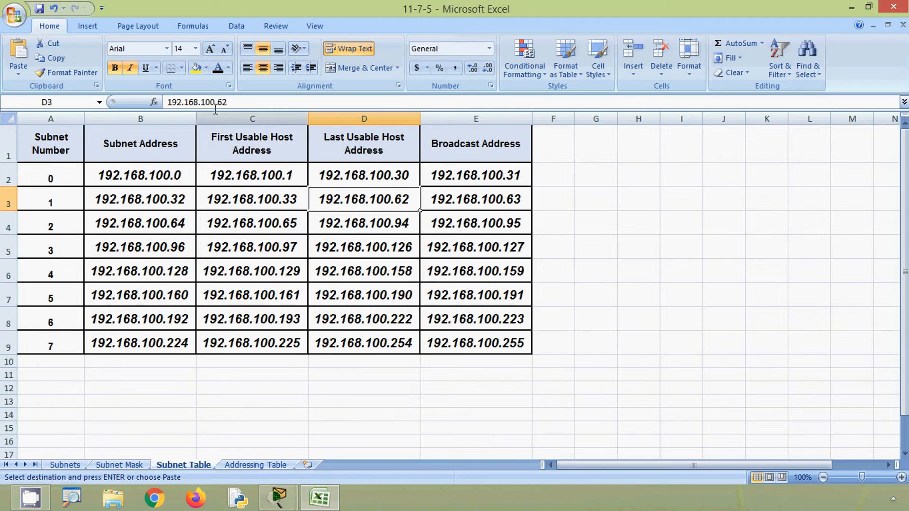
drag(232, 103, 166, 103)
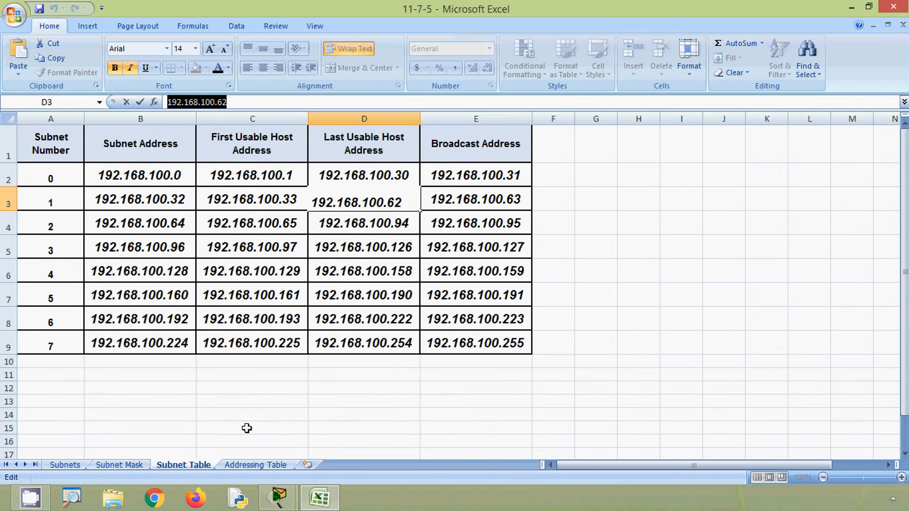
click(256, 465)
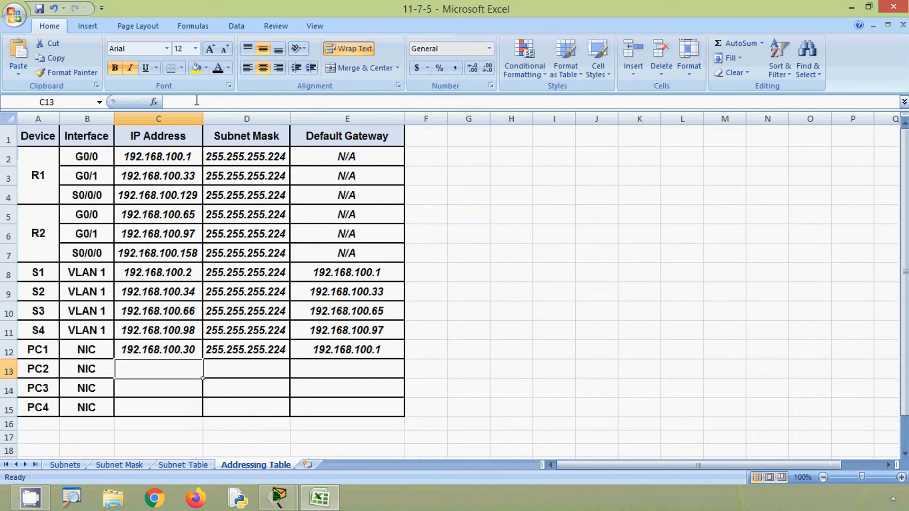
key(ctrl+v)
Step: Copy S2's default gateway, 192.168.100.33, into PC2's default gateway cell
click(315, 369)
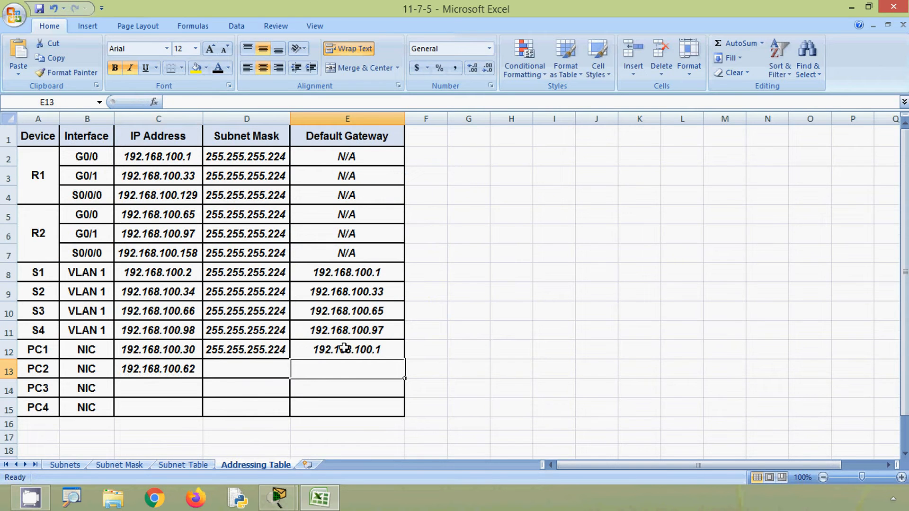
click(357, 293)
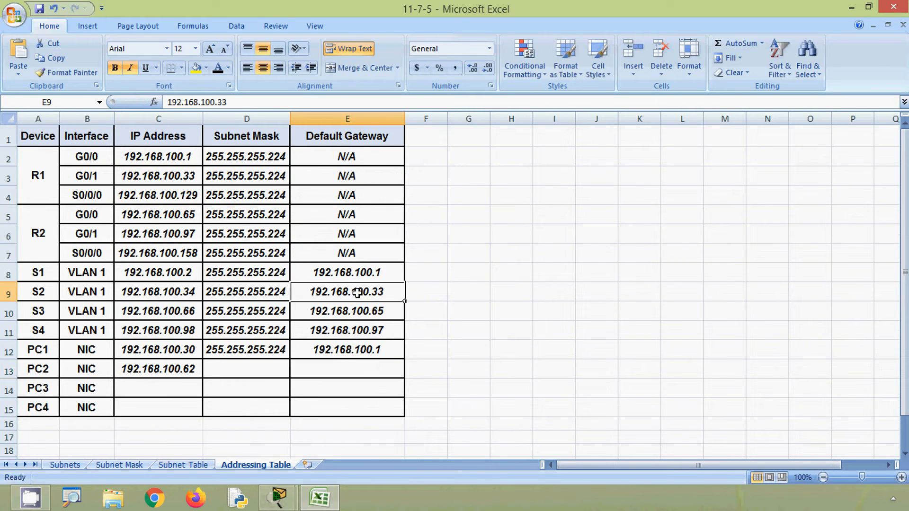
key(ctrl+c)
click(331, 367)
key(ctrl+v)
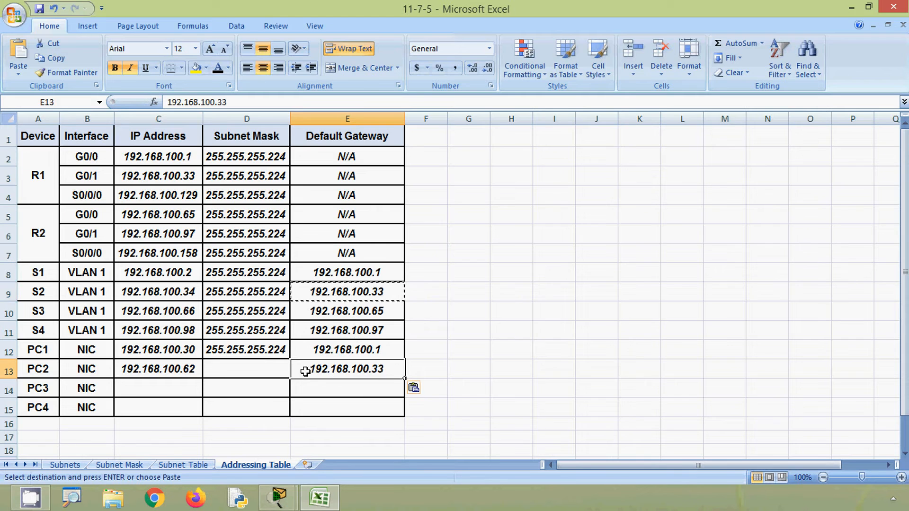
Step: Copy the subnet mask 255.255.255.224 from PC1's row into PC2's row
click(260, 351)
key(ctrl+c)
click(254, 369)
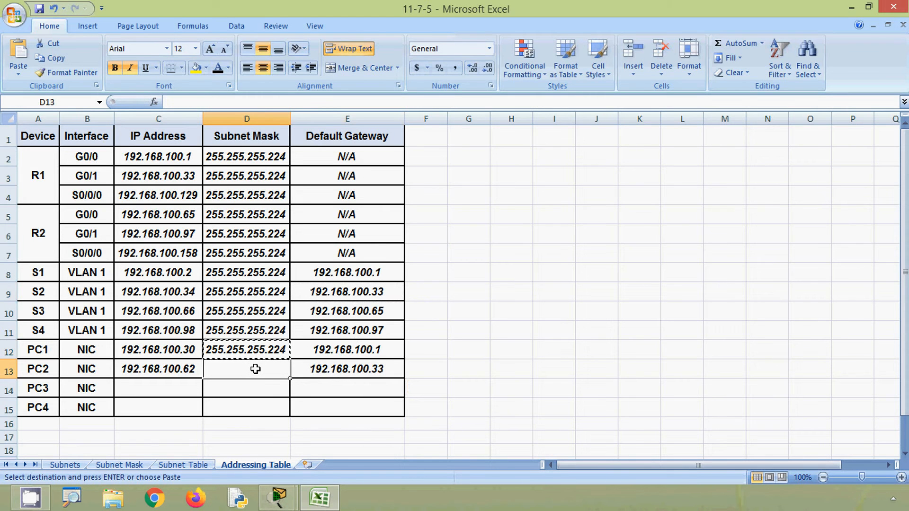
key(ctrl+v)
key(Escape)
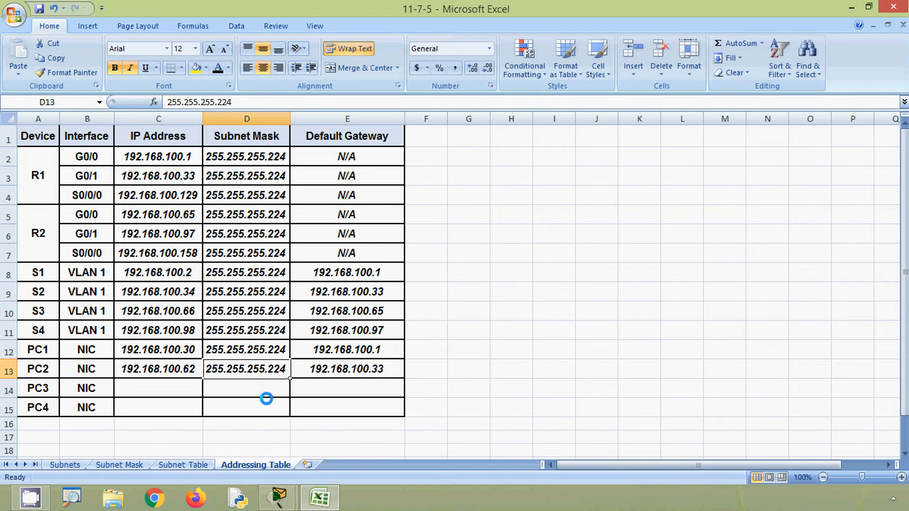
click(264, 408)
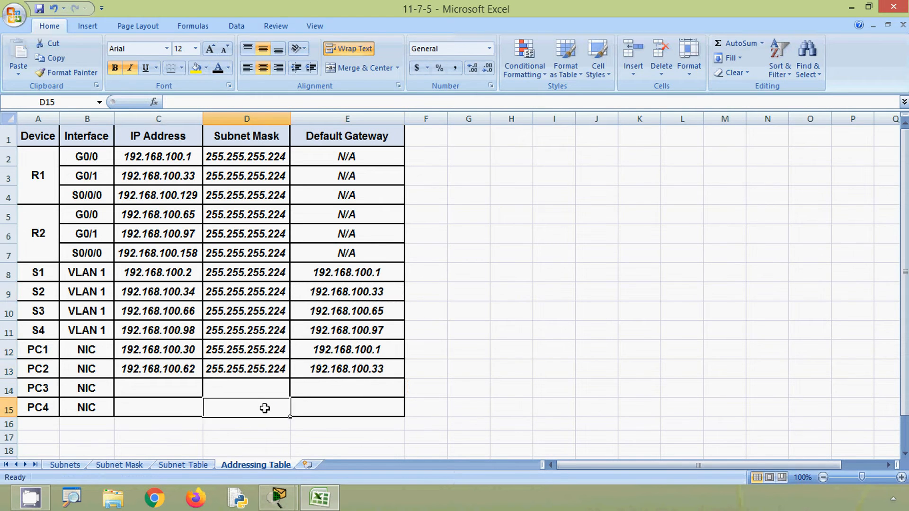
Step: Copy subnet 2's last usable host address, 192.168.100.94, from the Subnet Table into PC3's IP address cell
click(183, 467)
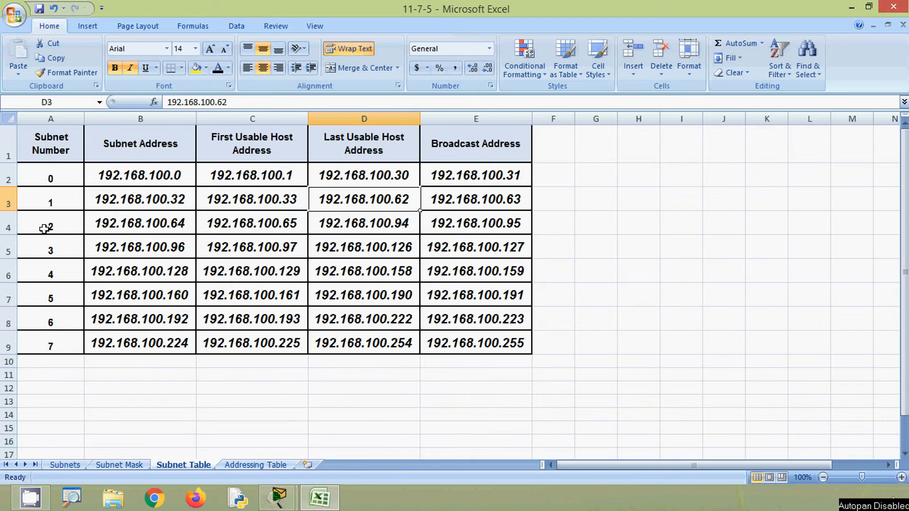
click(348, 227)
drag(228, 102, 167, 102)
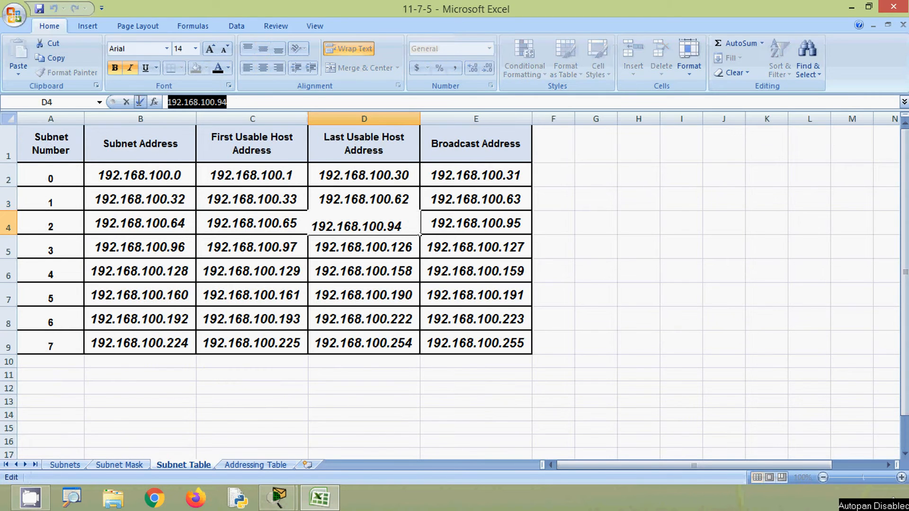
key(ctrl+c)
click(253, 465)
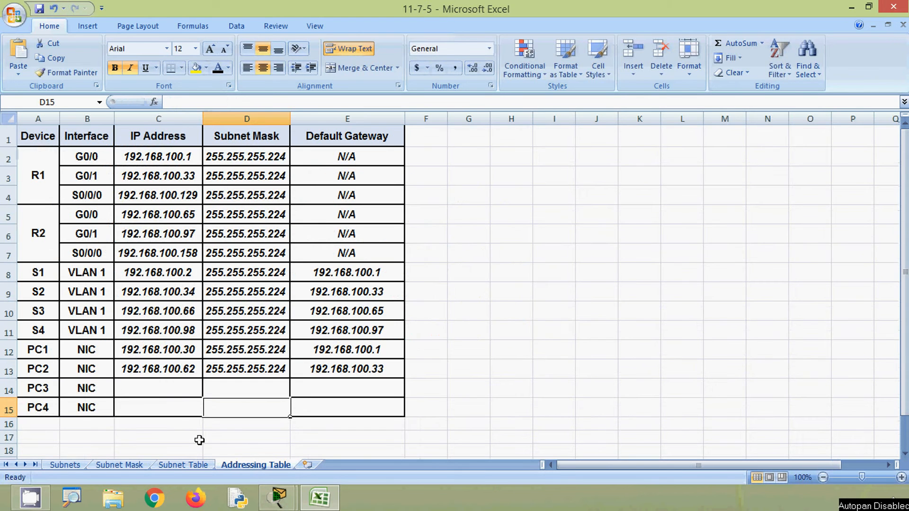
click(167, 388)
click(172, 102)
key(ctrl+v)
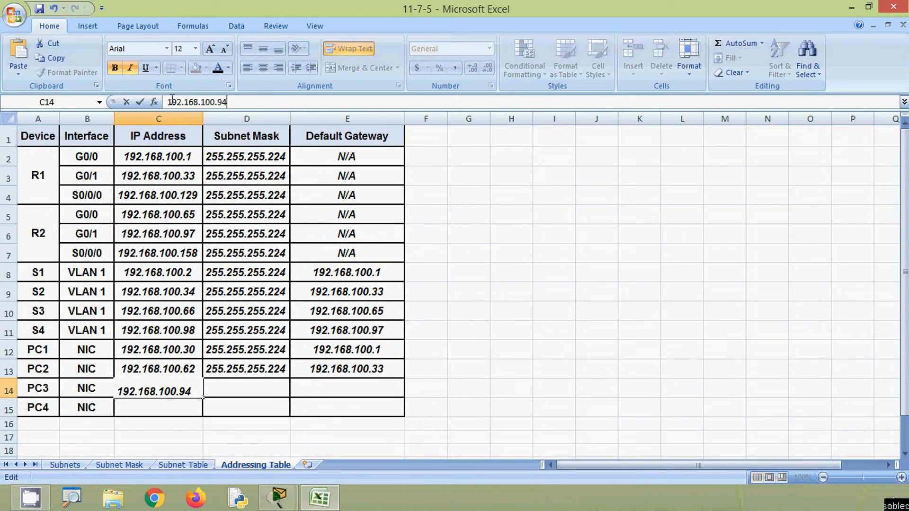
Step: Copy S3's default gateway, 192.168.100.65, into PC3's default gateway cell
click(316, 384)
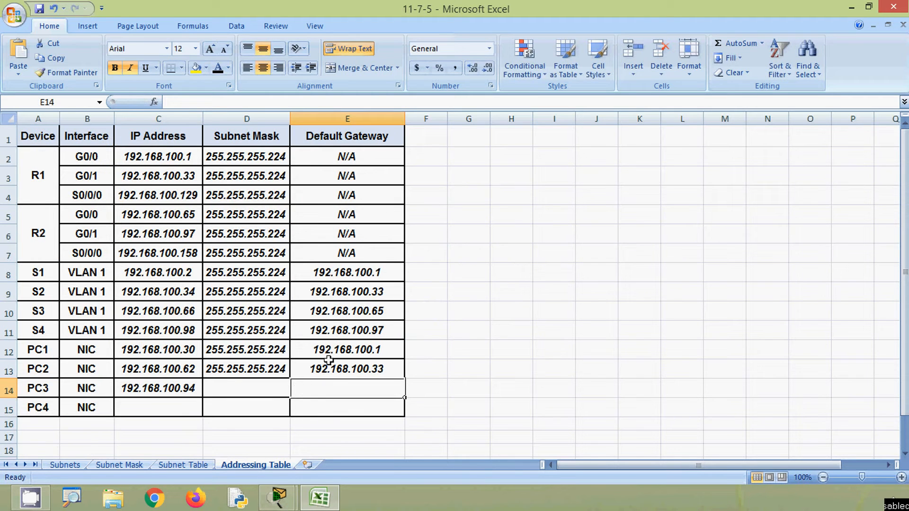
click(343, 311)
key(ctrl+c)
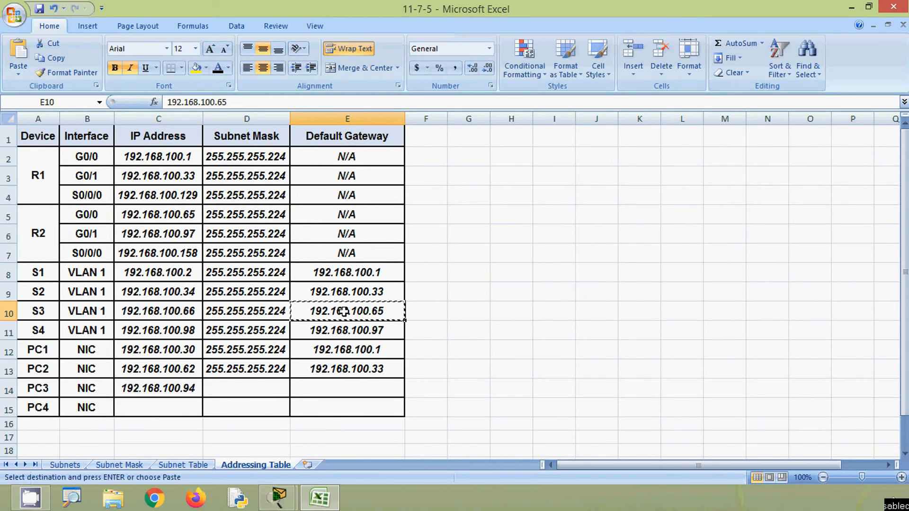
click(156, 220)
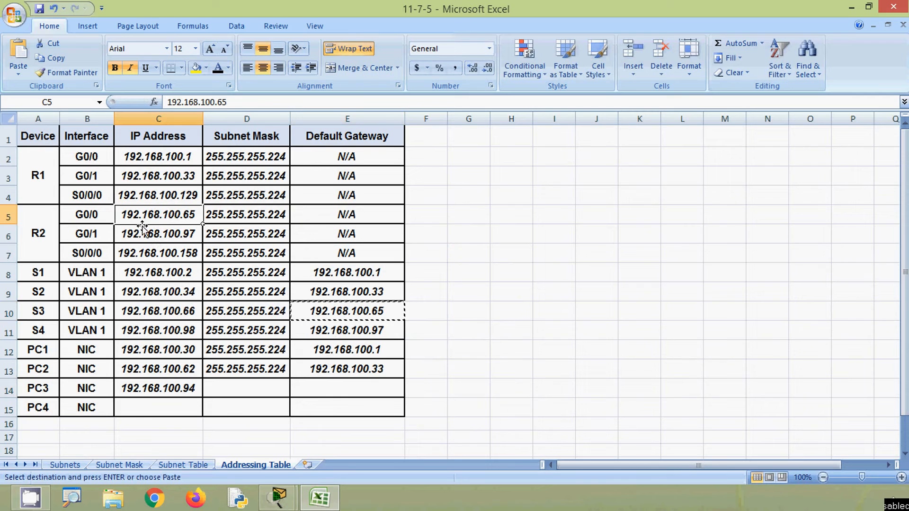
click(94, 221)
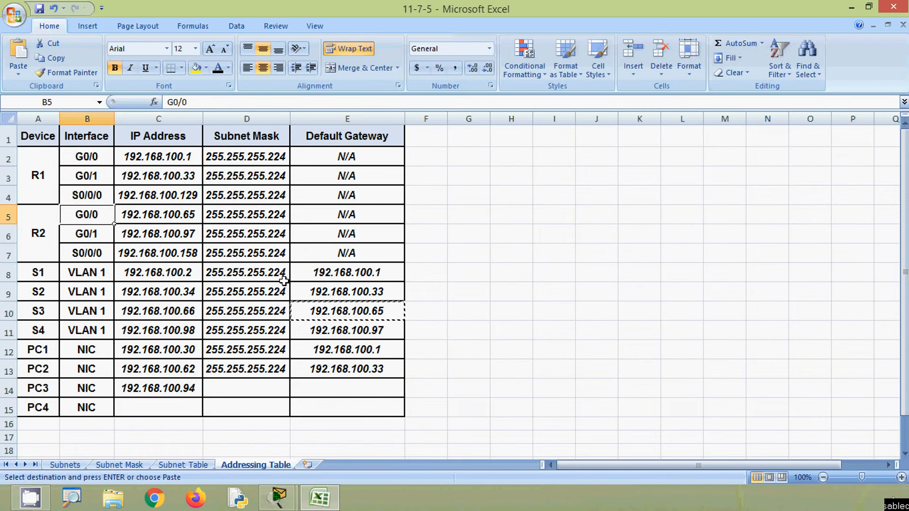
click(327, 388)
key(ctrl+v)
Step: Copy the subnet mask 255.255.255.224 from PC2's row into PC3's row
click(249, 371)
key(ctrl+c)
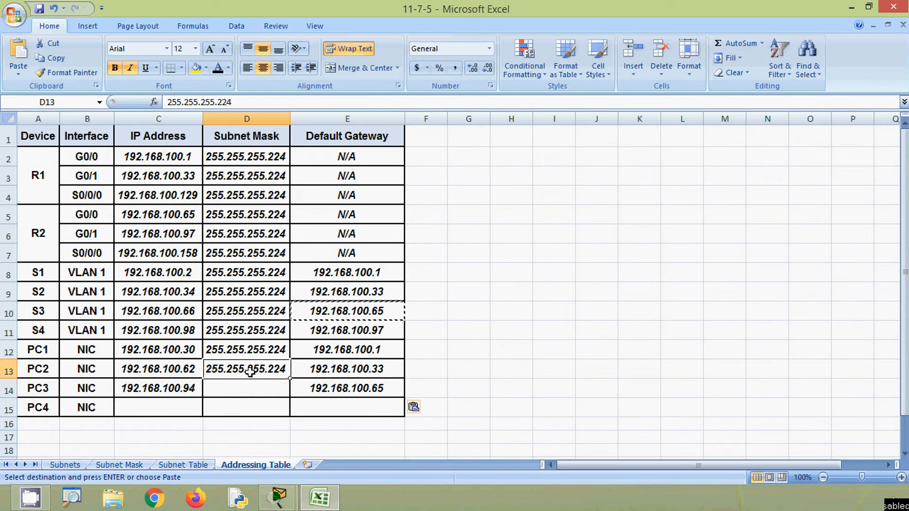
click(250, 384)
key(ctrl+v)
Step: Check PC4's subnet in the Packet Tracer topology and copy subnet 3's last usable host address, 192.168.100.126, into PC4's IP address cell
click(182, 406)
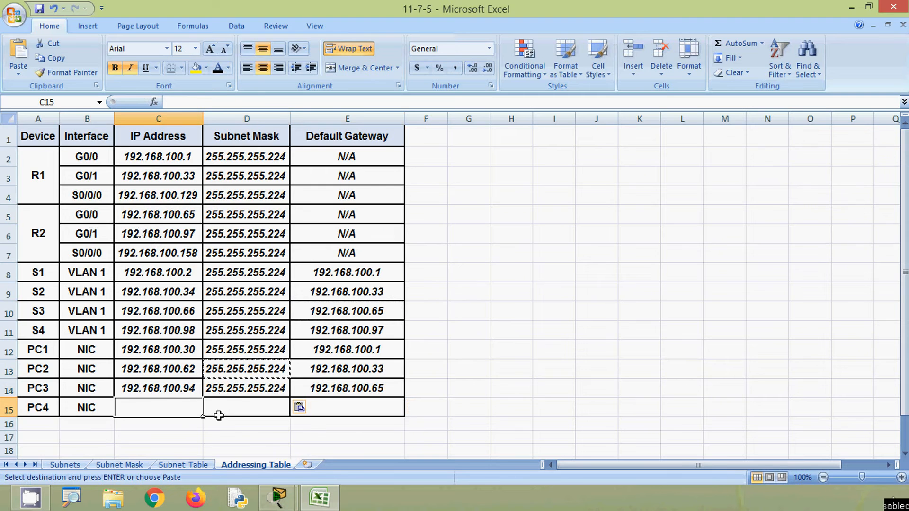
key(alt)
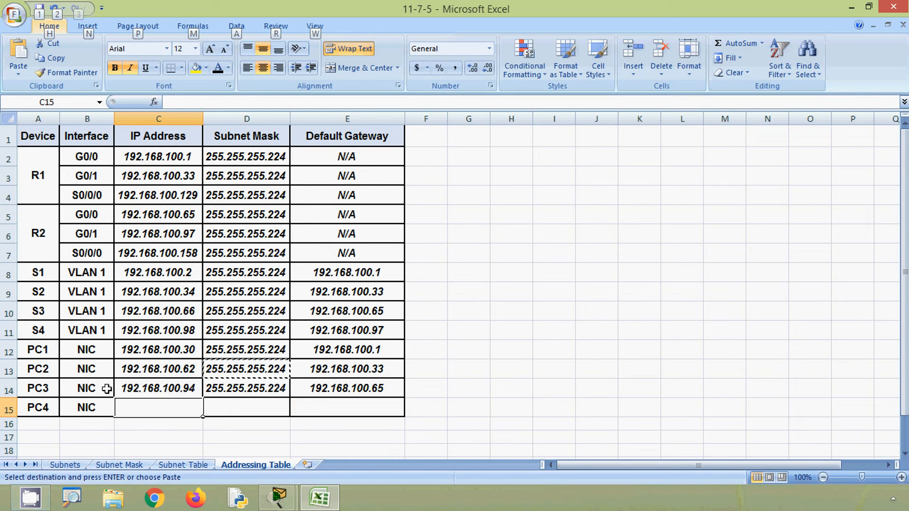
click(852, 9)
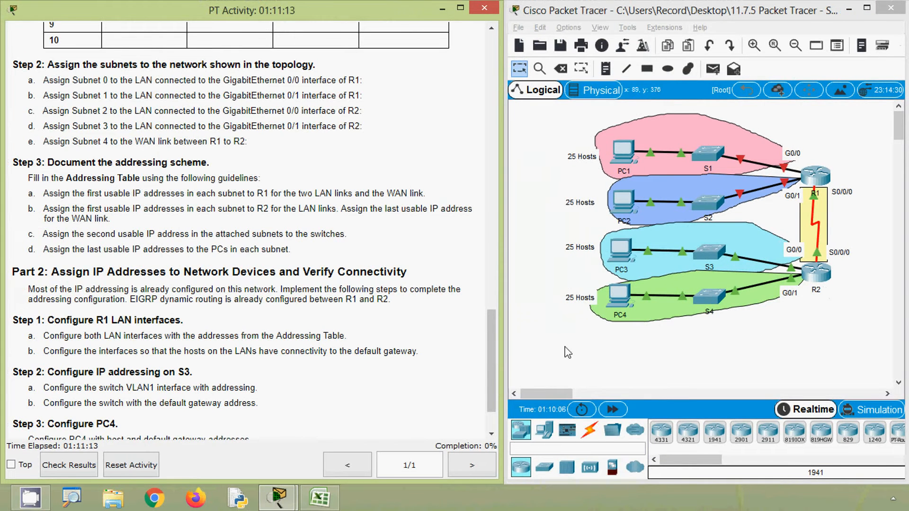
click(321, 499)
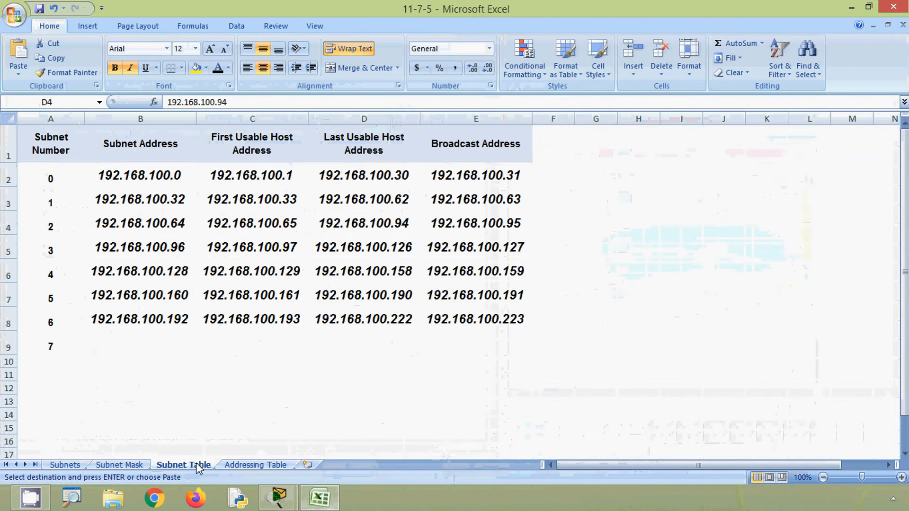
click(196, 464)
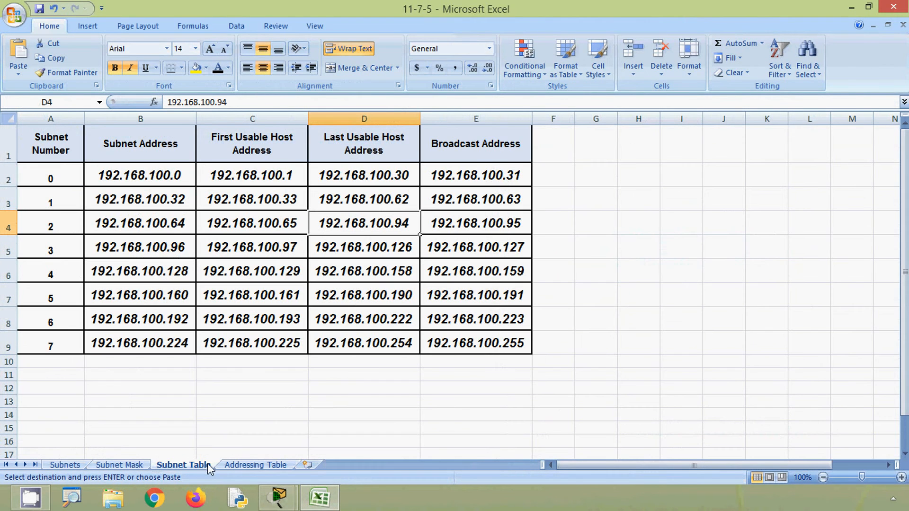
click(8, 251)
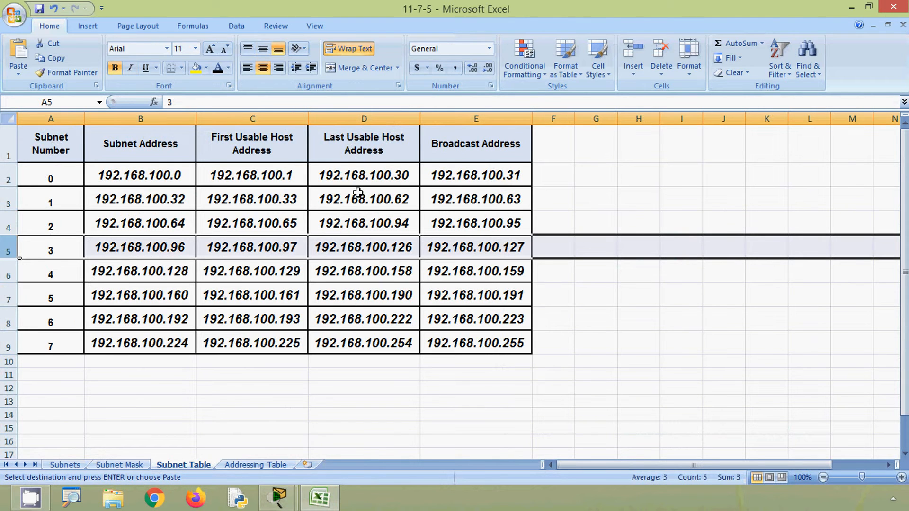
click(358, 247)
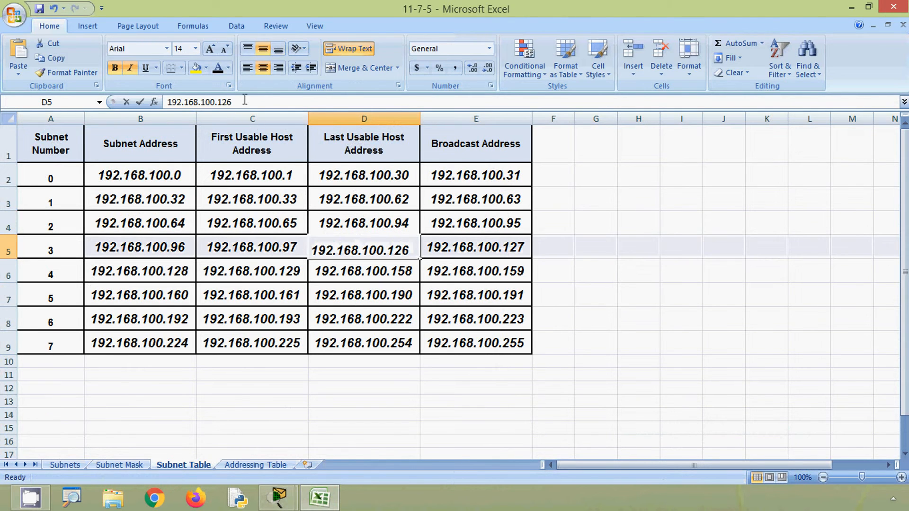
drag(243, 102, 152, 102)
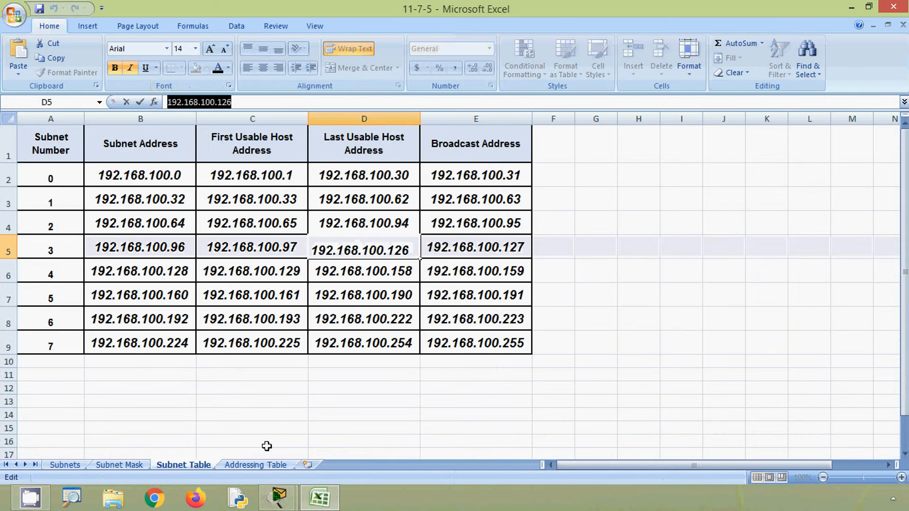
click(268, 466)
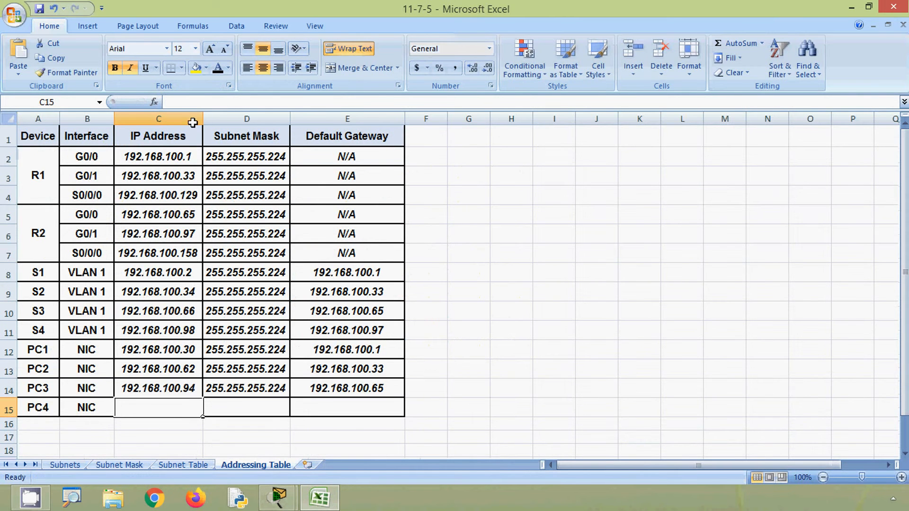
click(201, 103)
key(ctrl+v)
Step: Copy R2's G0/1 address, 192.168.100.97, into PC4's default gateway cell
click(321, 415)
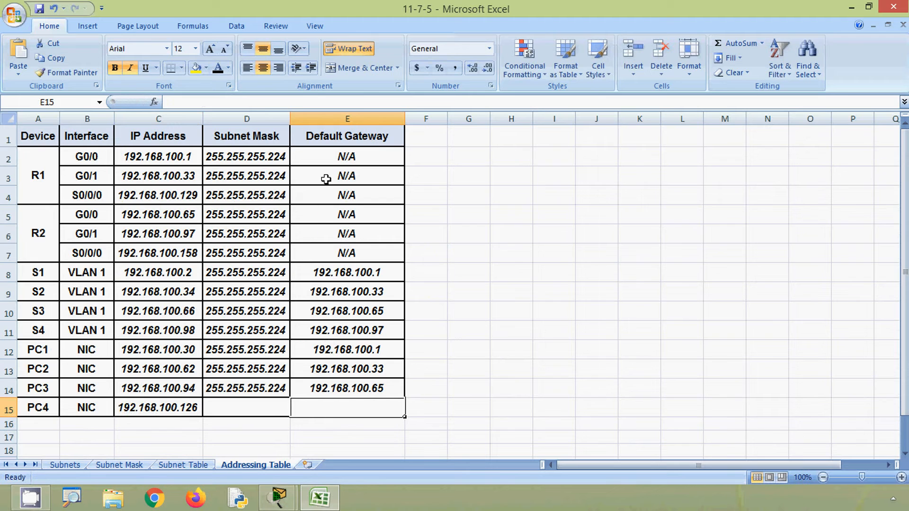
click(180, 235)
drag(228, 102, 168, 102)
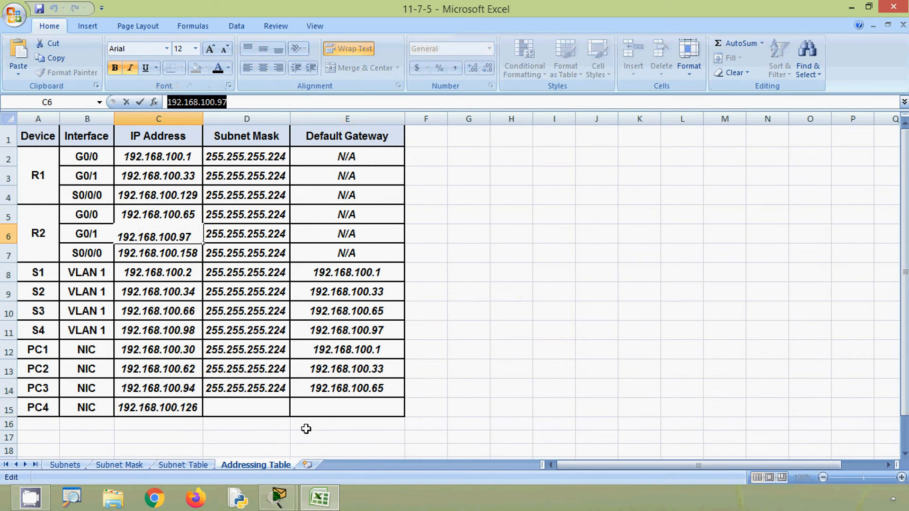
key(ctrl+c)
click(329, 414)
key(ctrl+v)
Step: Copy the subnet mask 255.255.255.224 from PC3's row into PC4's row and clear the copy selection
click(257, 388)
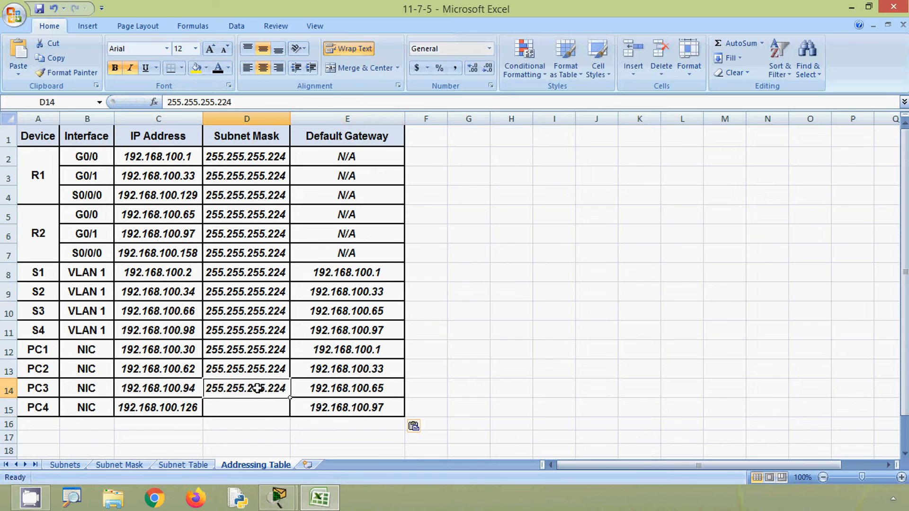
key(ctrl+c)
click(260, 413)
key(ctrl+v)
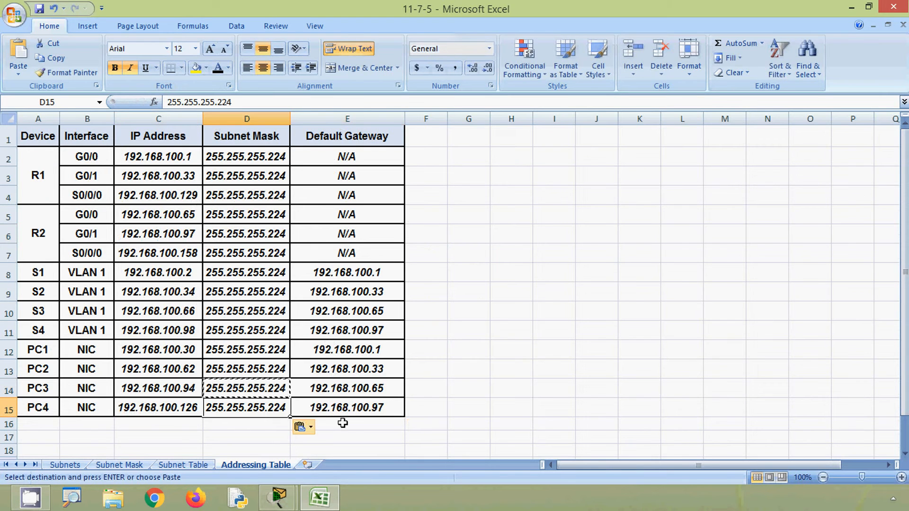
click(417, 422)
key(Escape)
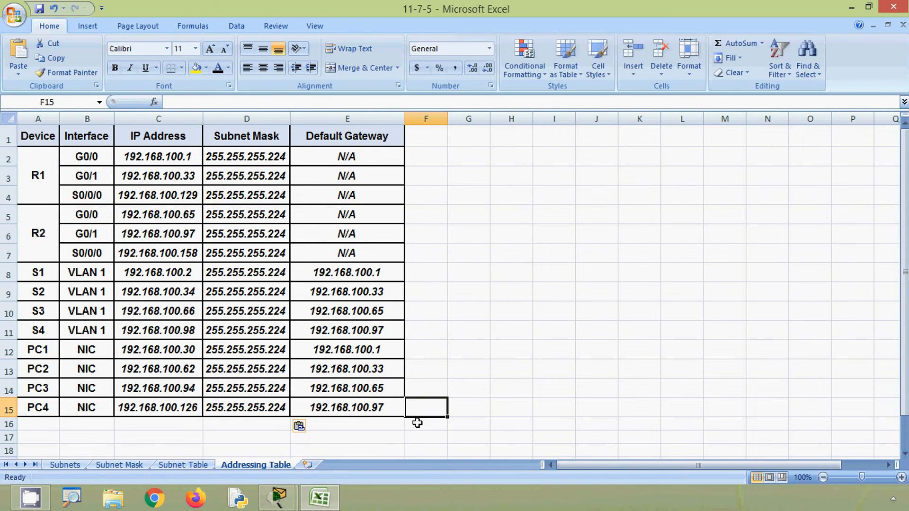
click(380, 411)
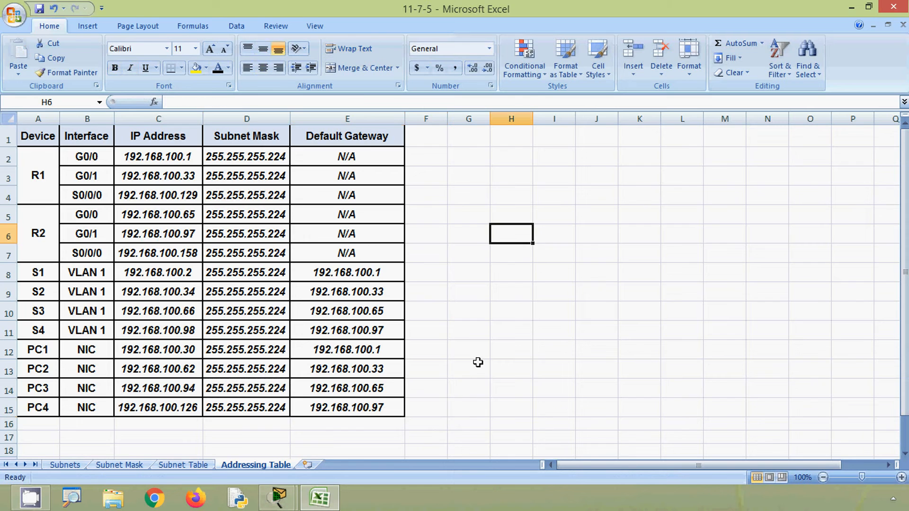
Step: Review the whole Addressing Table, then switch to Packet Tracer and read the Part 2 configuration and connectivity instructions
key(alt)
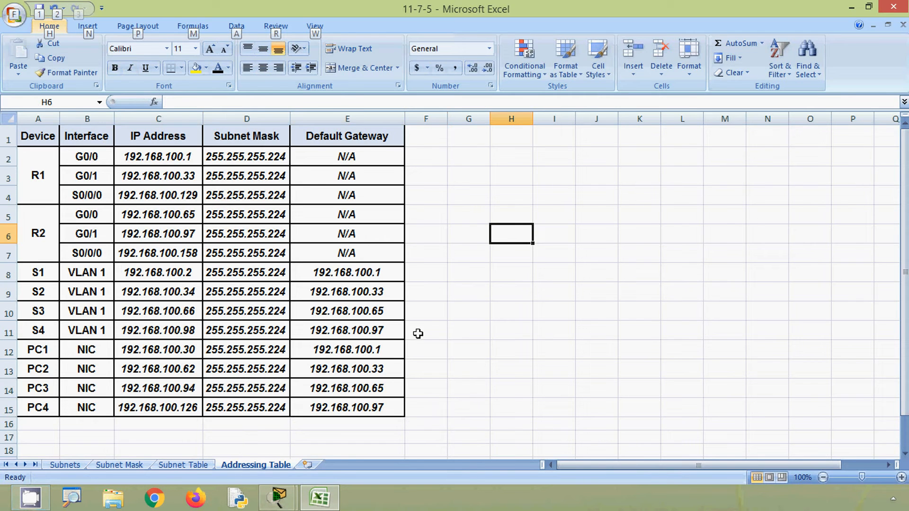
drag(24, 132, 318, 407)
click(851, 8)
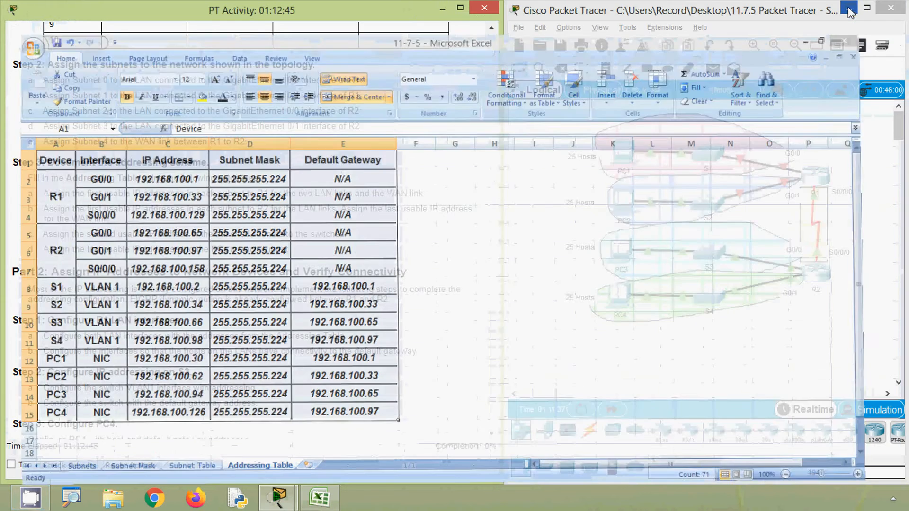
scroll(154, 244, down, 3)
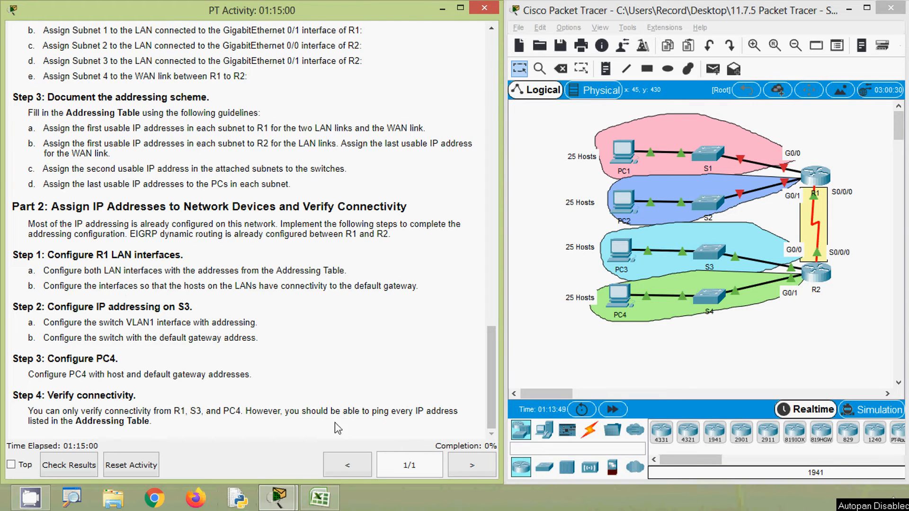
click(671, 362)
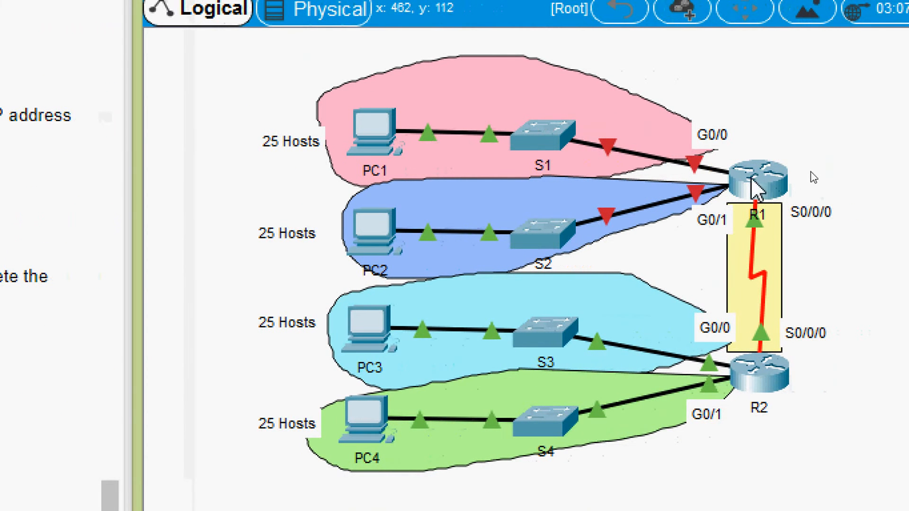
Step: Open router R1 from the topology and copy its G0/0 address, 192.168.100.1, from the Addressing Table in Excel
click(757, 186)
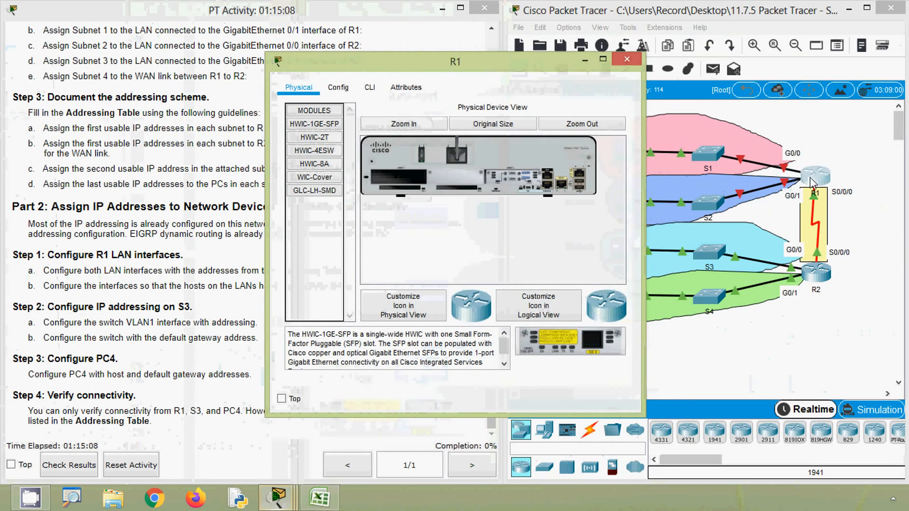
click(320, 497)
click(178, 161)
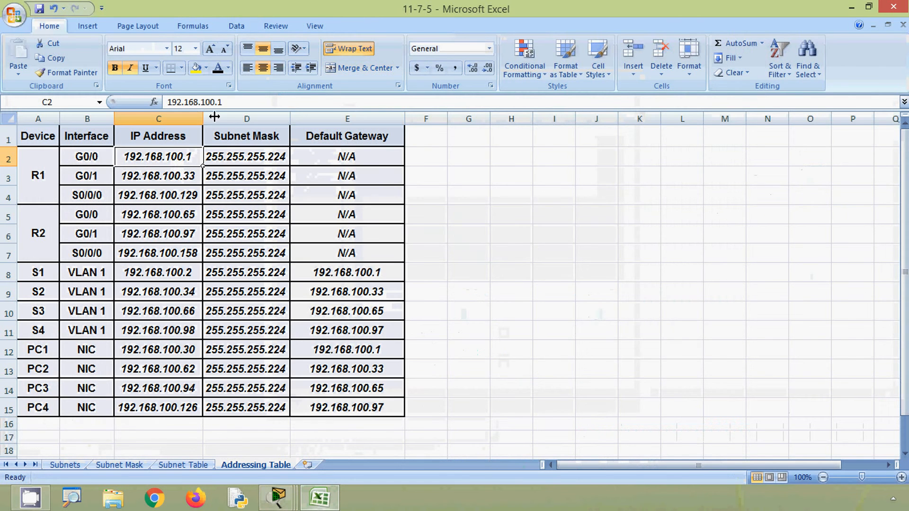
drag(227, 104, 153, 104)
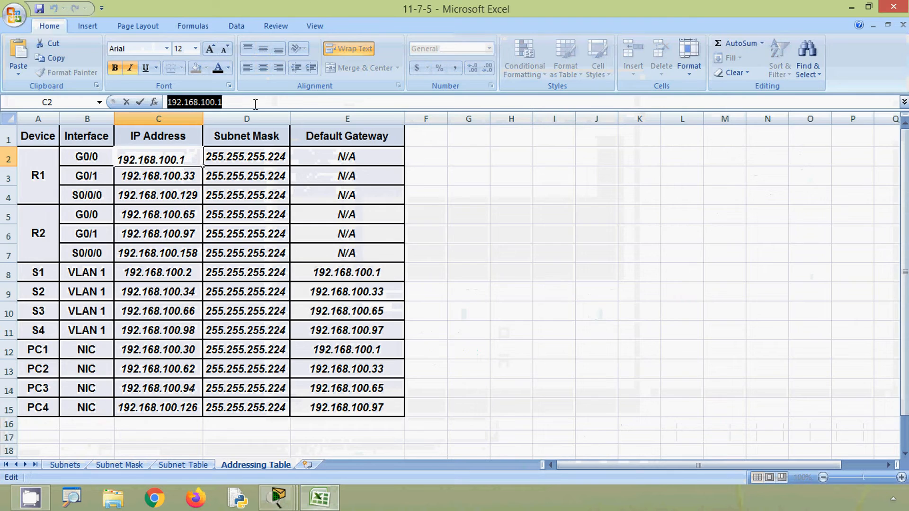
Step: Return to Packet Tracer and enter global configuration mode on R1's command line with enable and configure terminal
click(851, 8)
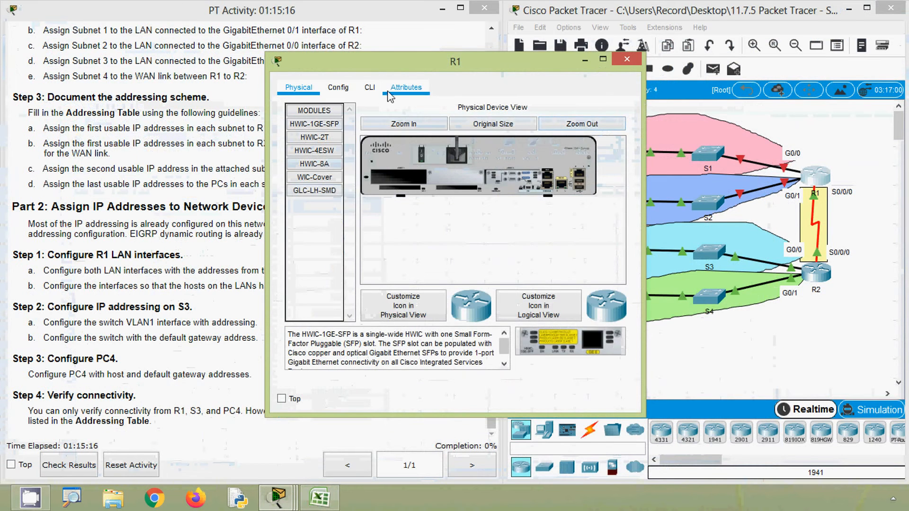
click(369, 88)
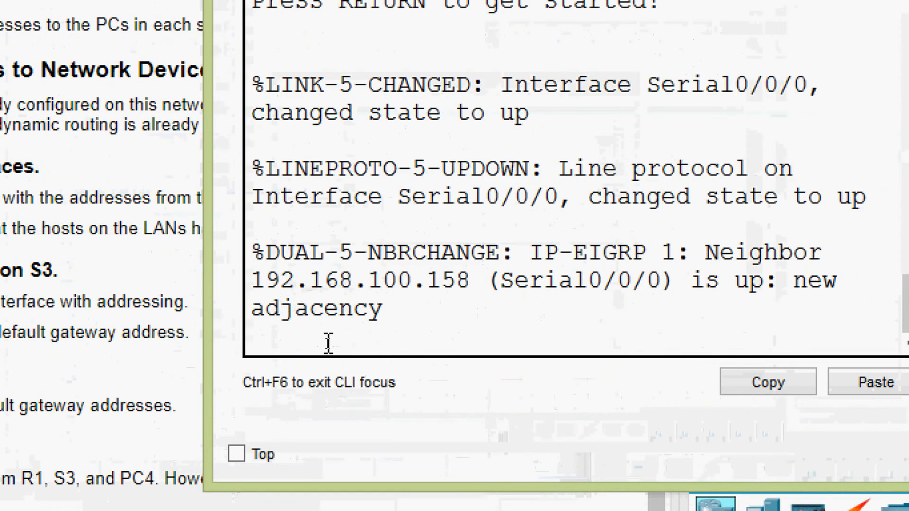
key(Return)
text(ena)
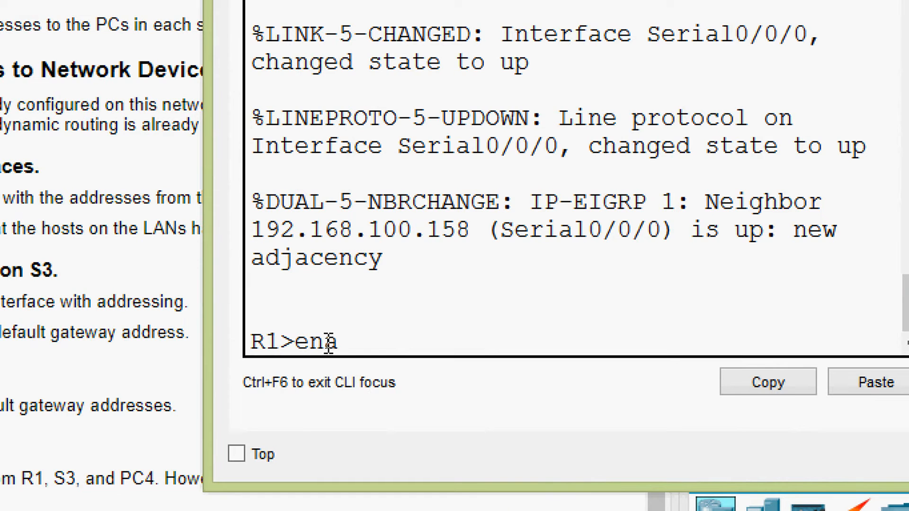
key(Tab)
key(Return)
text(conf)
key(Tab)
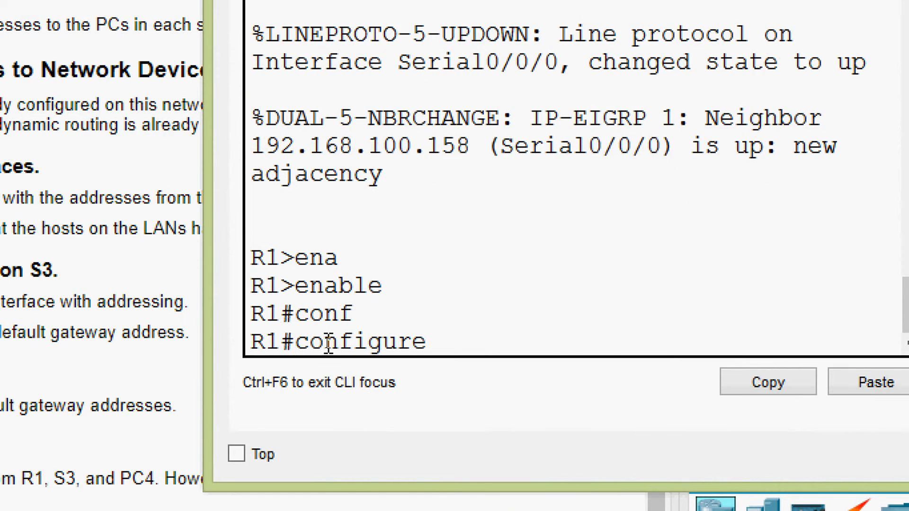
text(t)
key(Tab)
key(Return)
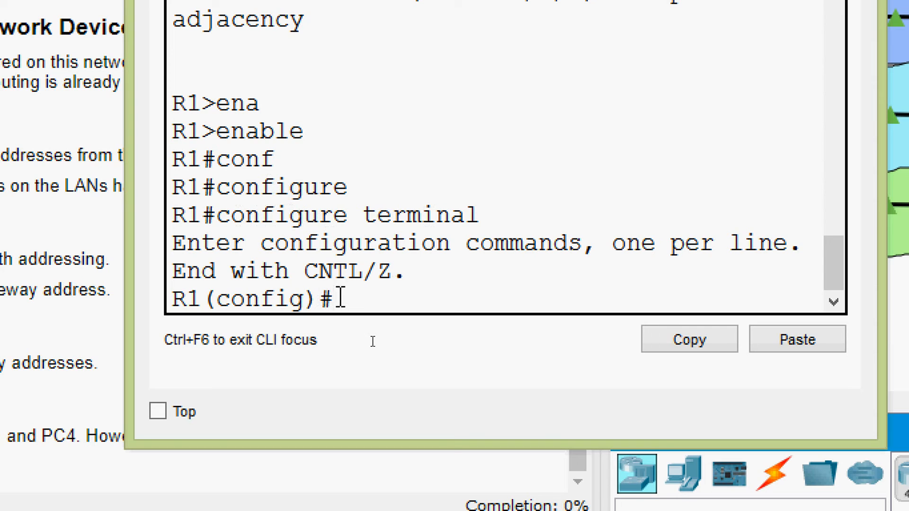
Step: Enter interface configuration mode for GigabitEthernet 0/0 on R1 with the interface command
text(inter)
key(Tab)
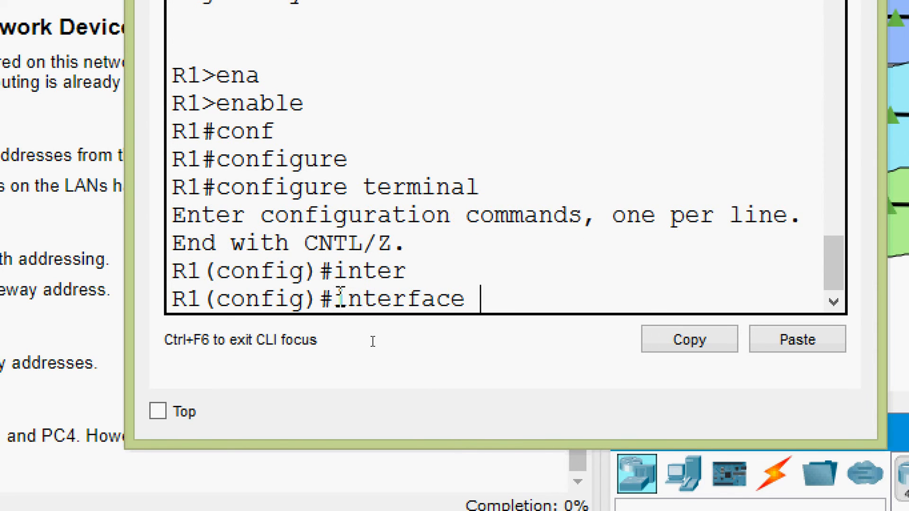
text(g)
key(Tab)
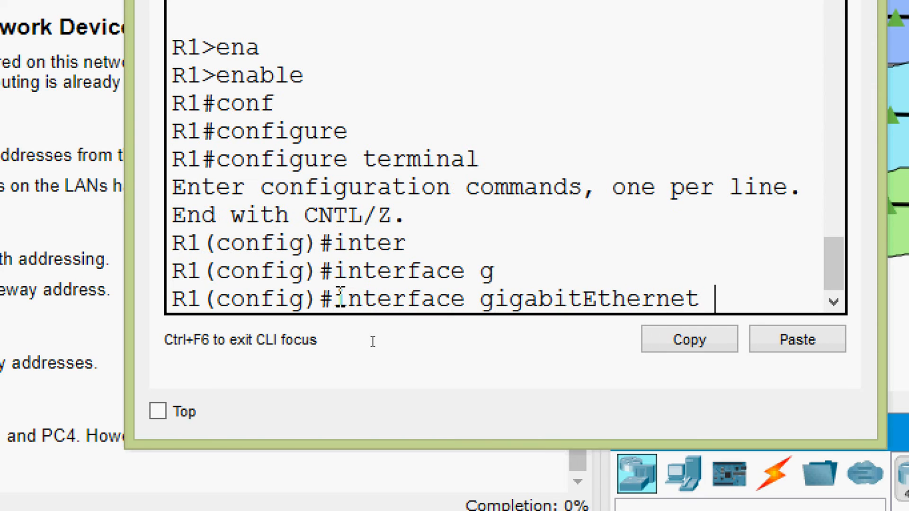
text(0/0)
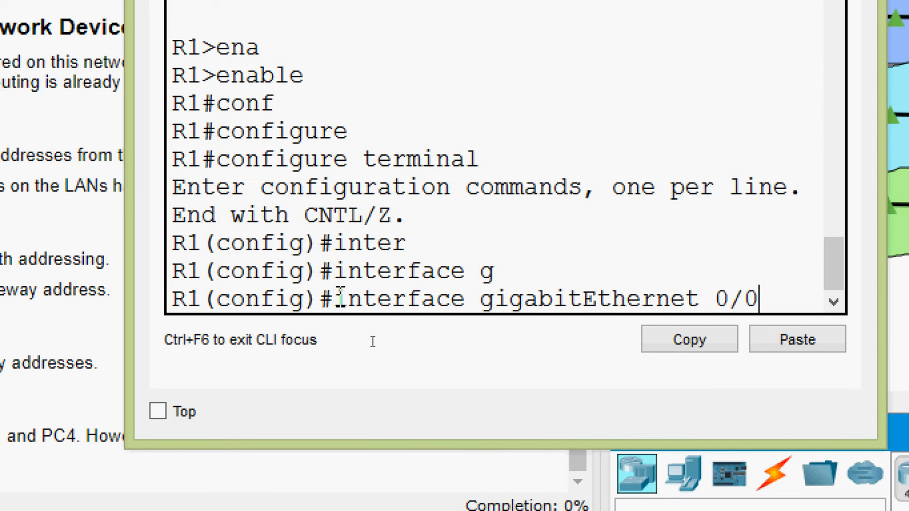
key(Return)
Step: Assign IP address 192.168.100.1 with subnet mask 255.255.255.224 to R1's GigabitEthernet 0/0, checking the command's syntax help before entering the mask
text(ip a)
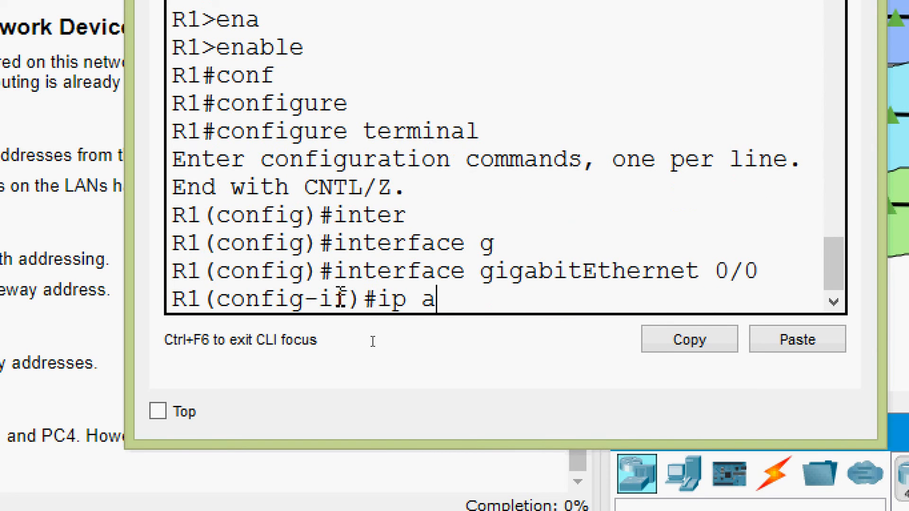
text(d)
key(Tab)
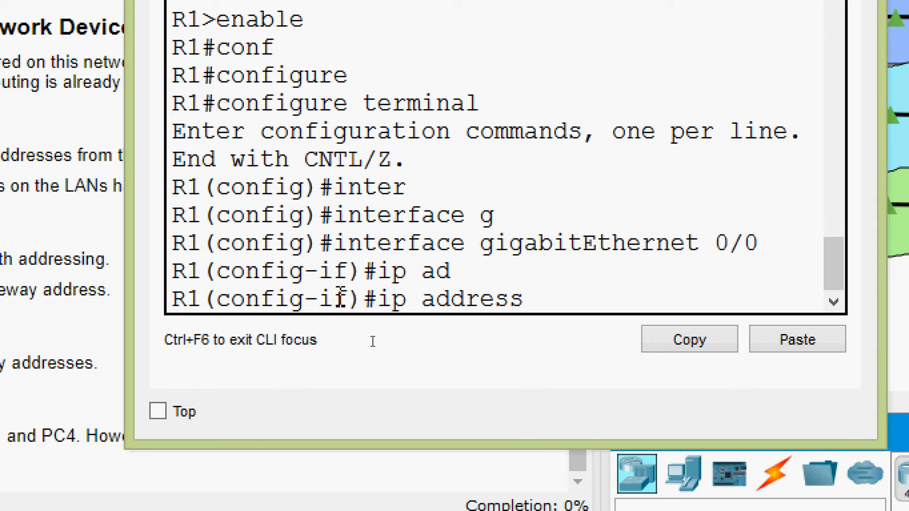
click(771, 340)
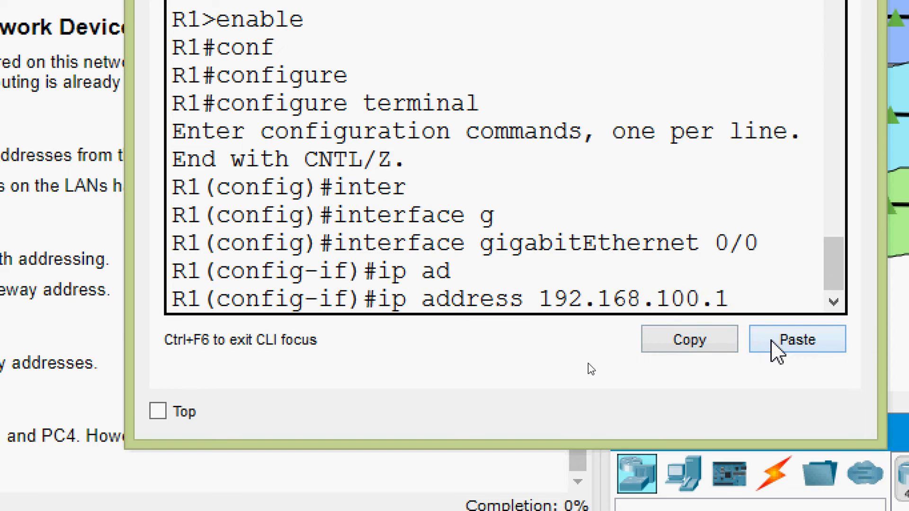
text(?)
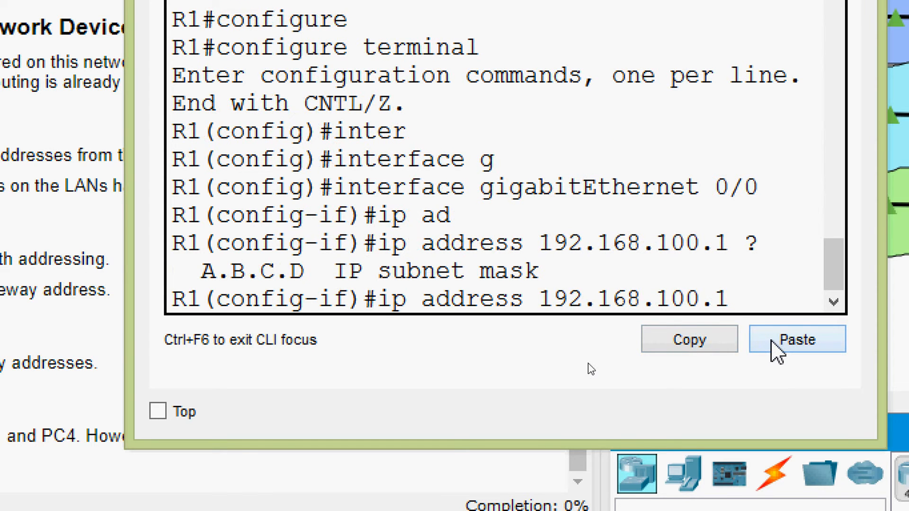
text(255.2)
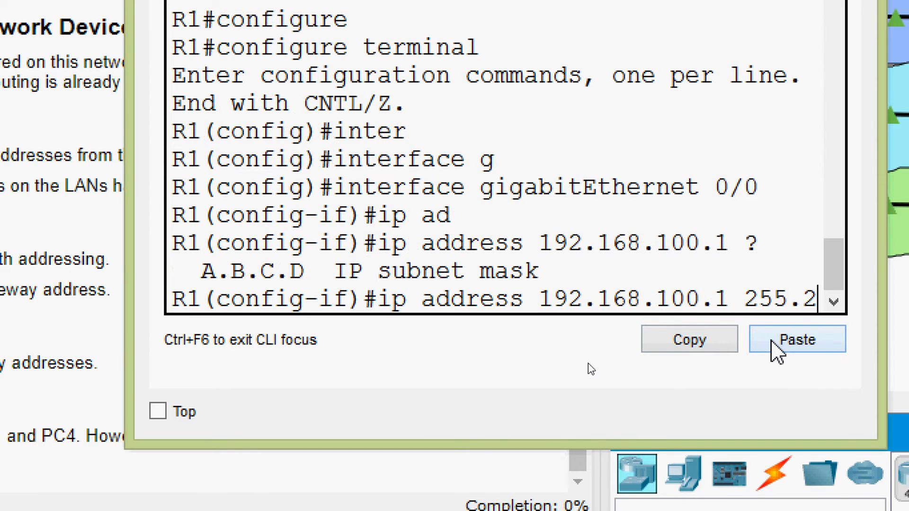
text(55.255.)
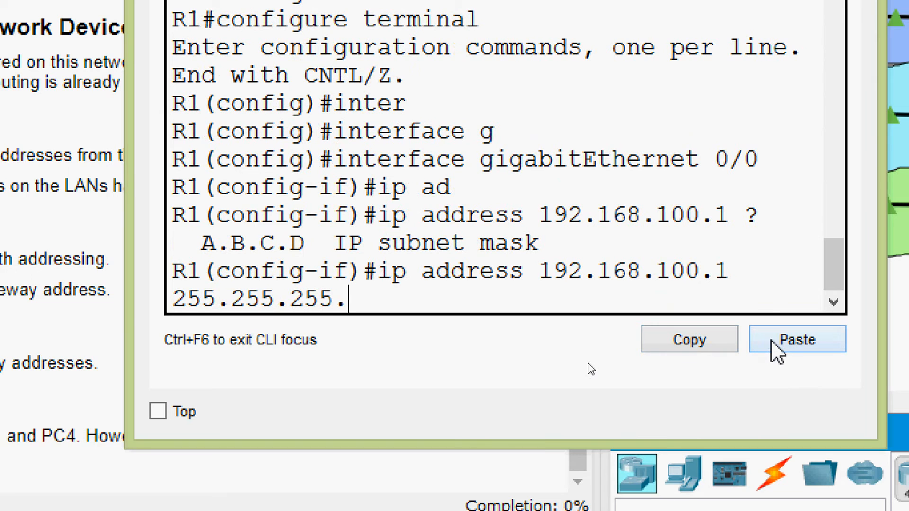
text(224)
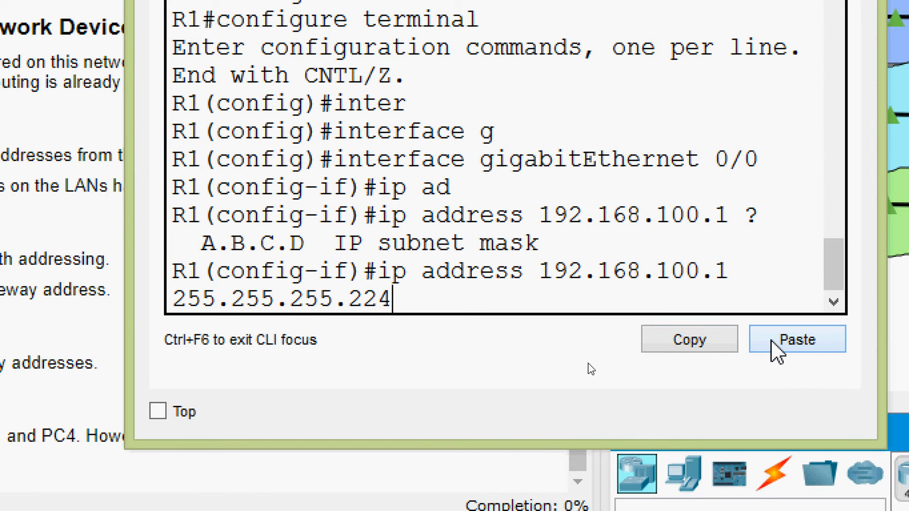
key(Return)
Step: Activate R1's GigabitEthernet 0/0 interface with no shutdown and check its link in the topology
text(no shut)
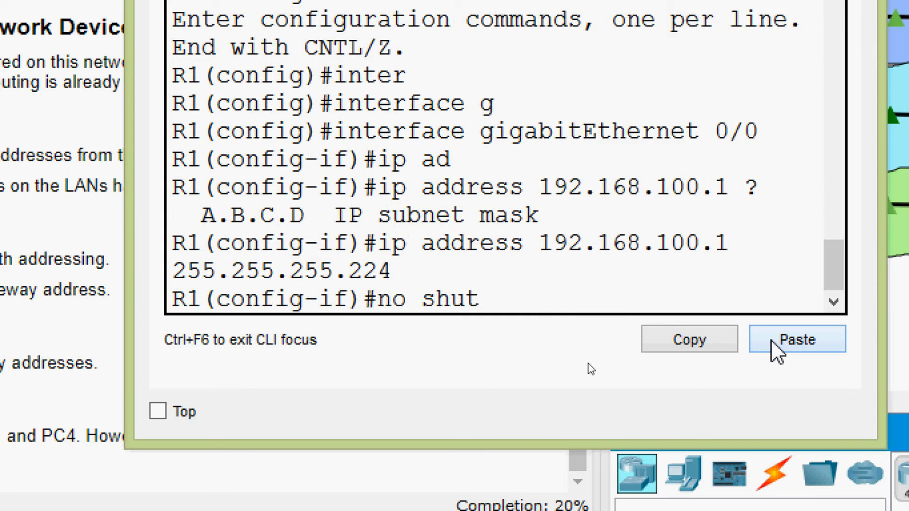
key(Tab)
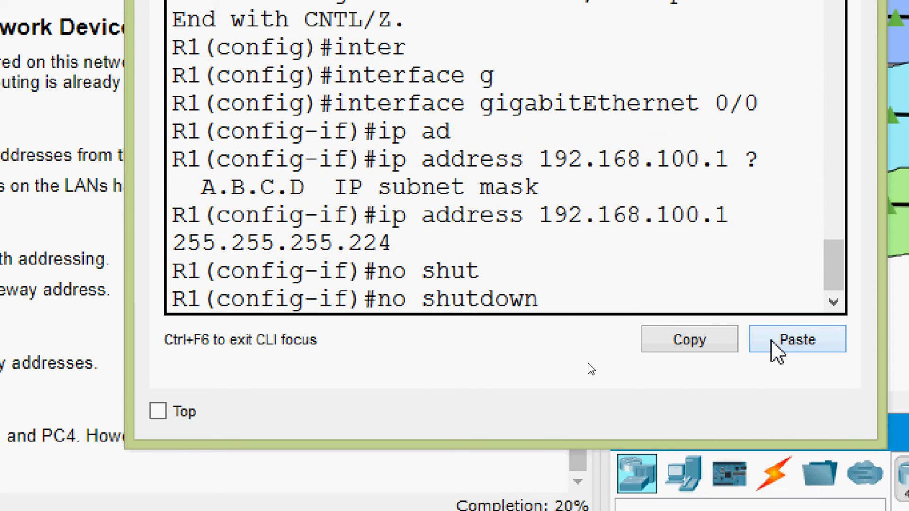
key(Return)
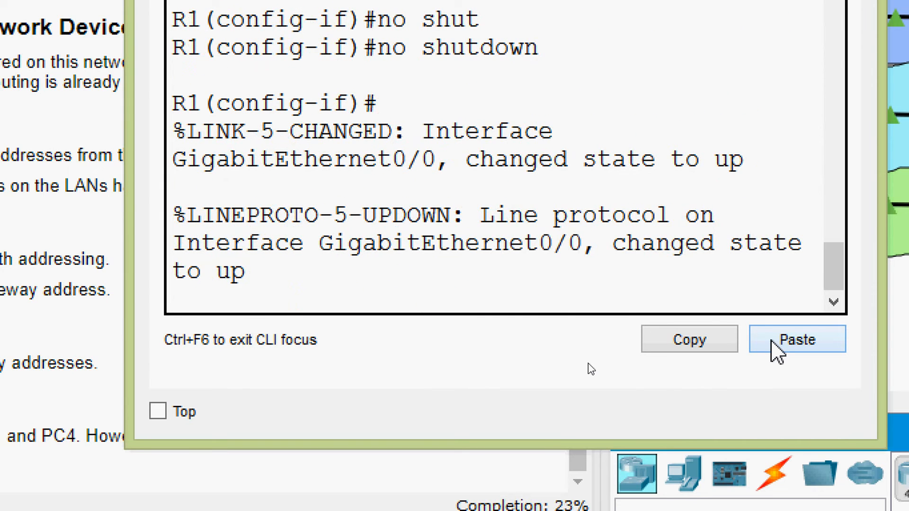
key(Return)
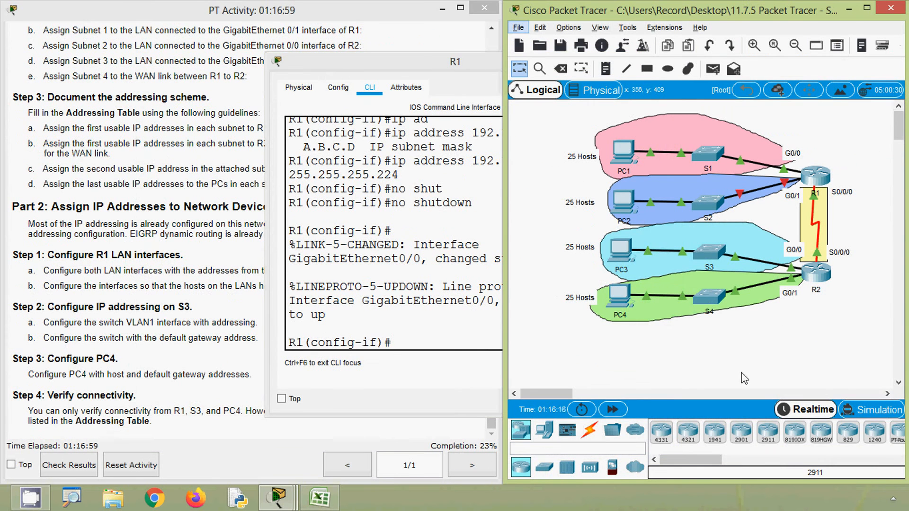
key(alt)
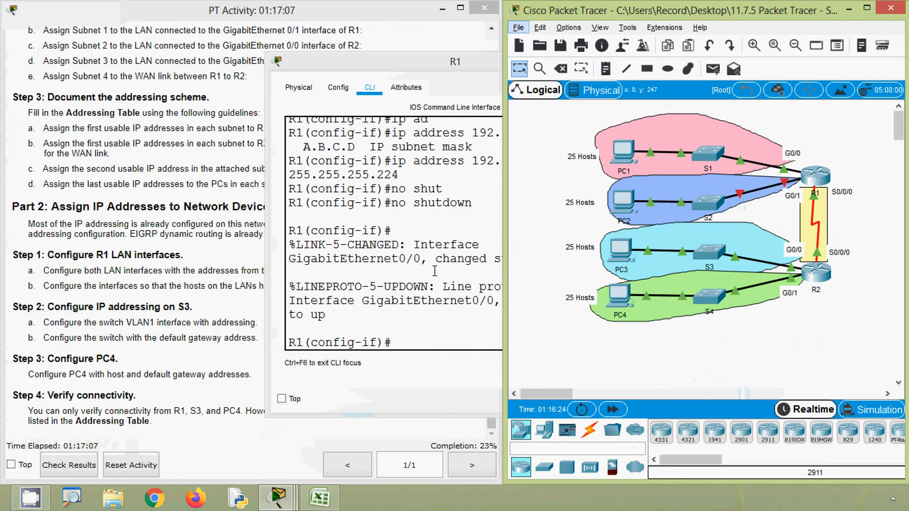
Step: Exit the GigabitEthernet 0/0 configuration on R1 and enter interface configuration mode for GigabitEthernet 0/1
click(435, 271)
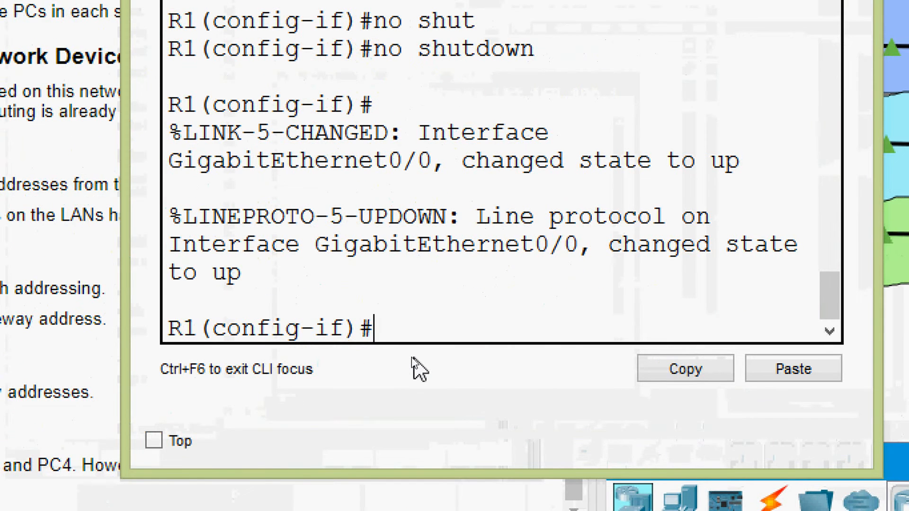
text(exit)
key(Return)
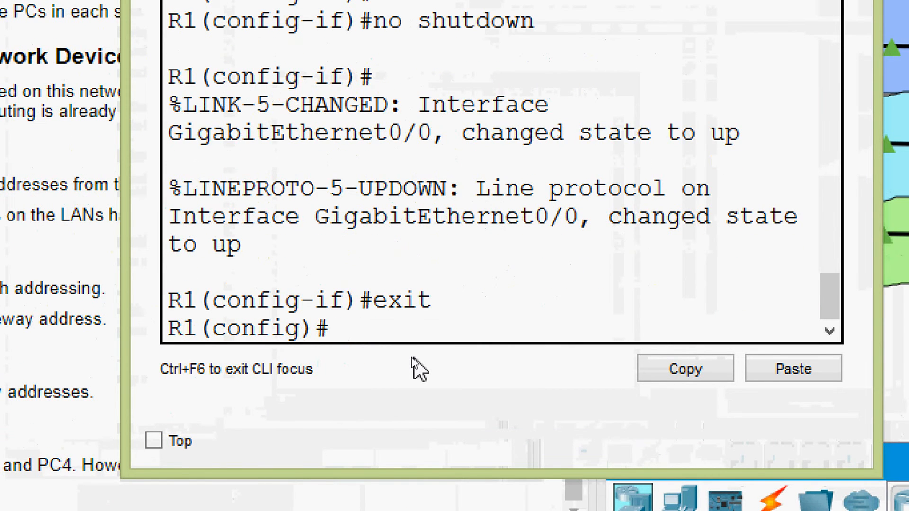
text(inter)
key(Tab)
text(g)
key(Tab)
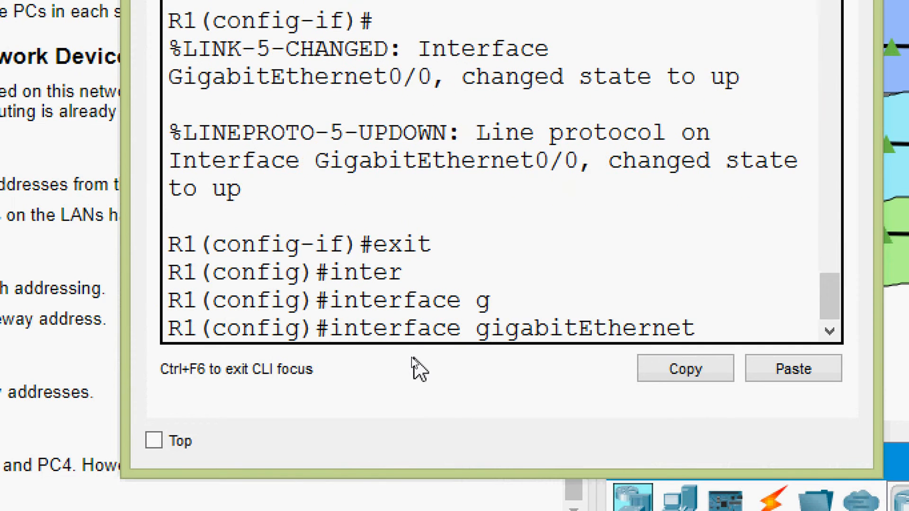
text(0/1)
key(Return)
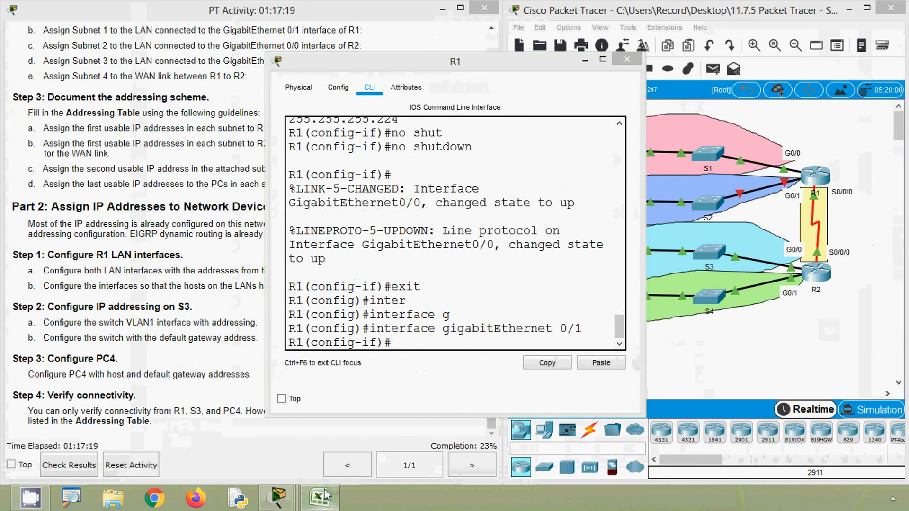
Step: Switch to Excel, copy R1's G0/1 address, 192.168.100.33, from the Addressing Table, and return to R1's command line in Packet Tracer
mouse_move(320, 497)
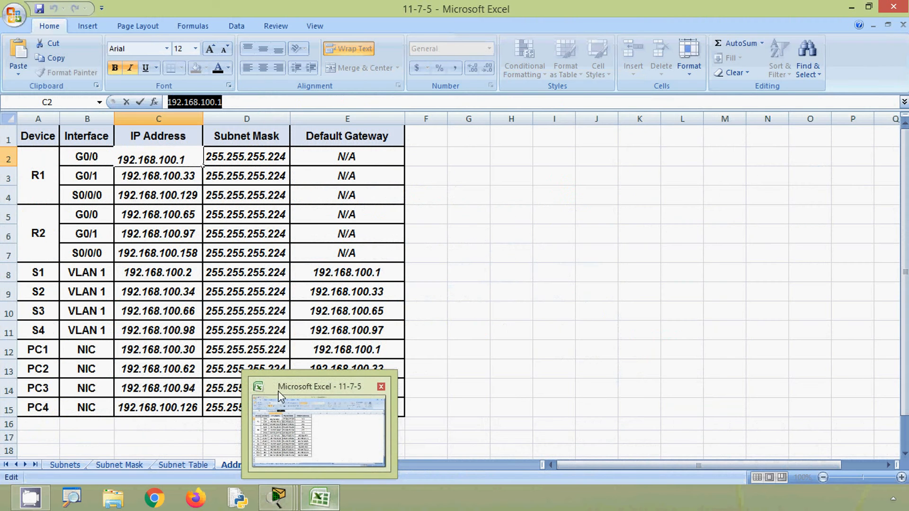
click(279, 397)
click(154, 192)
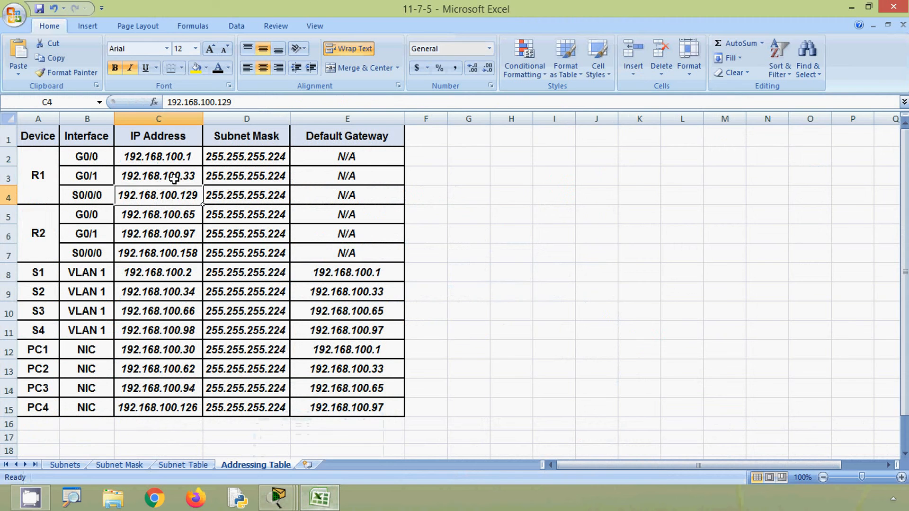
click(174, 179)
drag(237, 102, 140, 105)
key(ctrl+c)
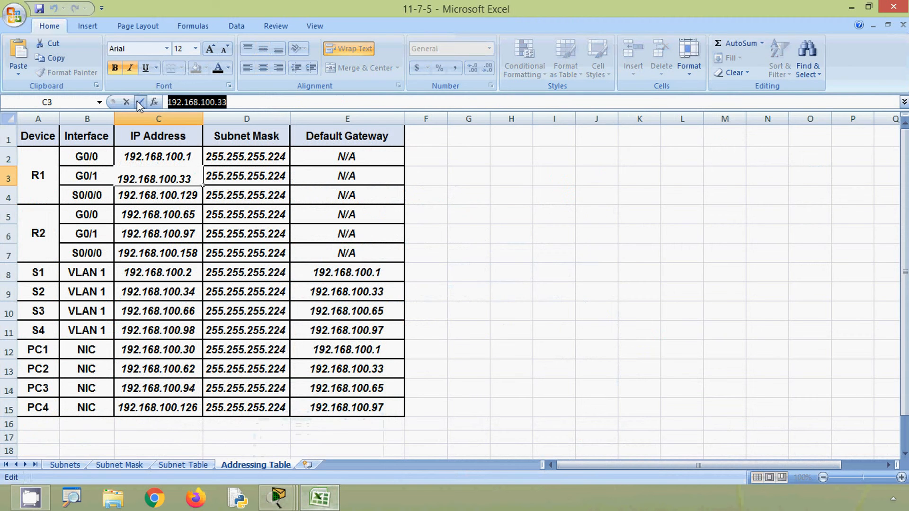
click(851, 7)
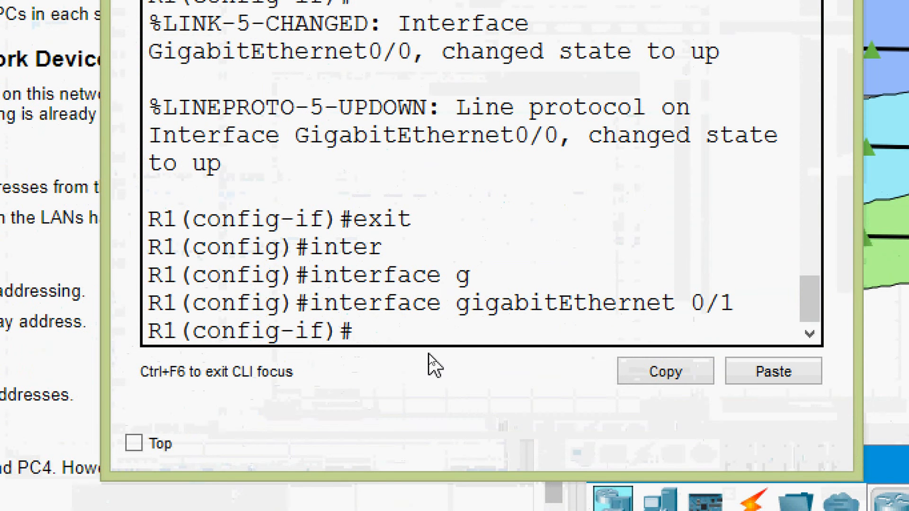
Step: Assign the copied IP address 192.168.100.33 with subnet mask 255.255.255.224 to R1's GigabitEthernet 0/1
text(ip ad)
key(Tab)
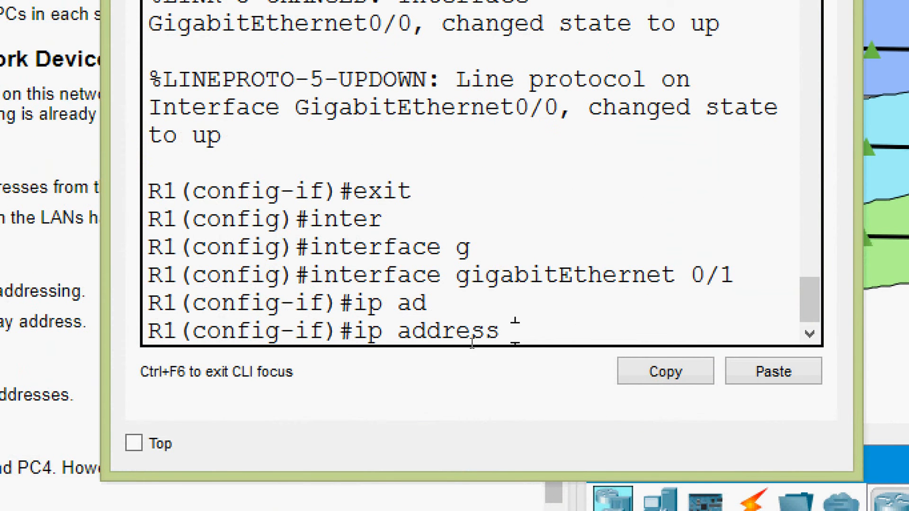
right_click(514, 334)
click(537, 379)
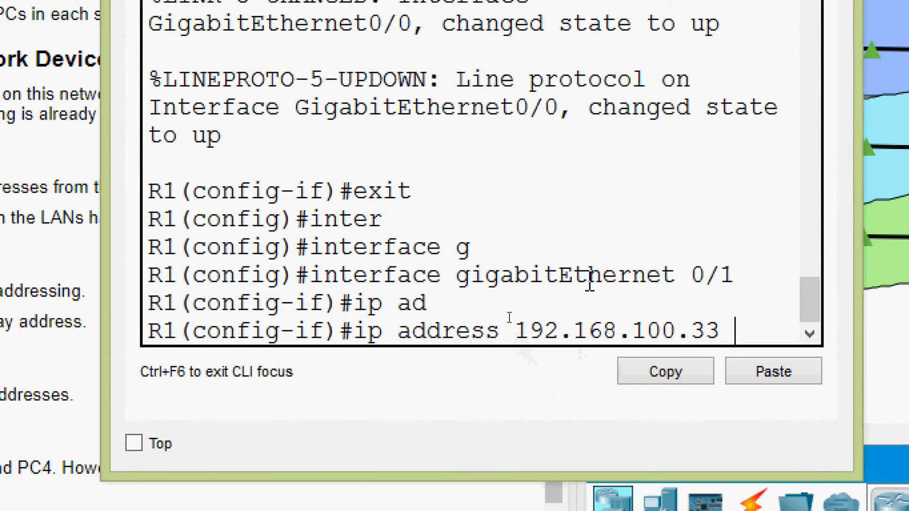
text(255.255.255)
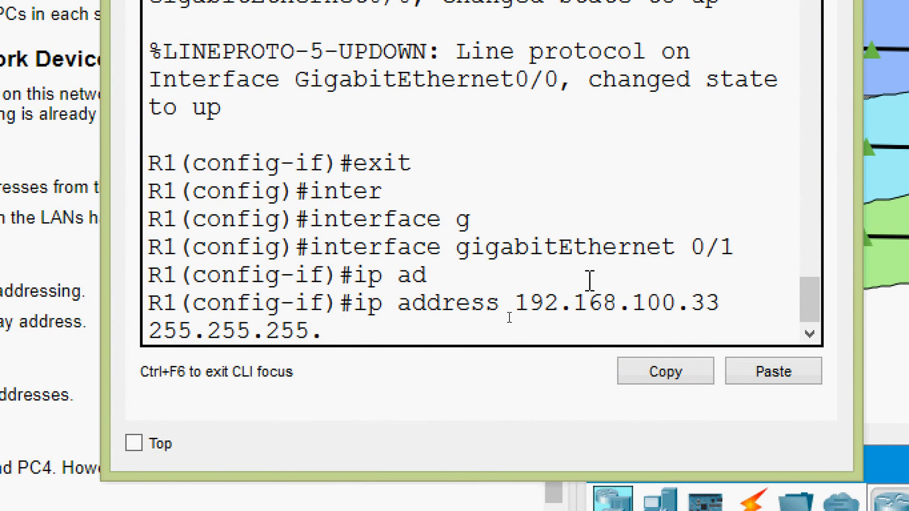
text(.224)
key(Return)
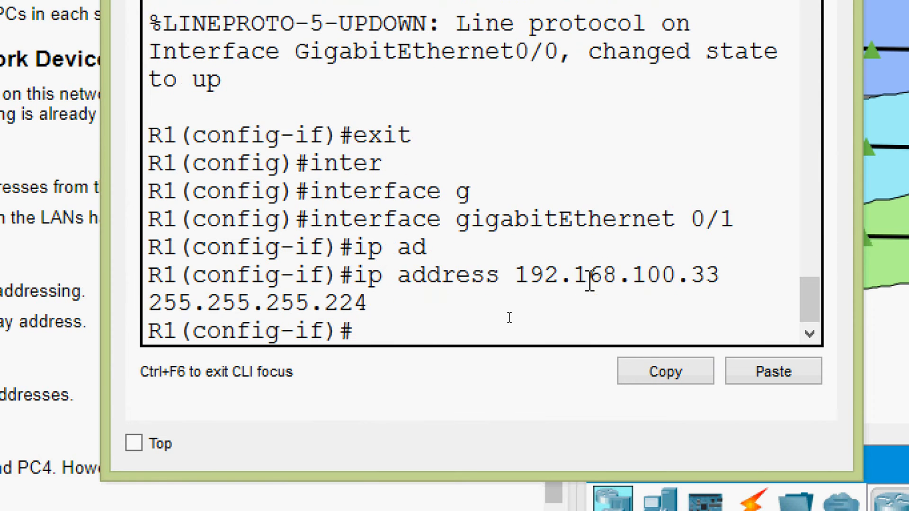
Step: Activate R1's GigabitEthernet 0/1 interface with no shutdown and check its link in the topology
text(no sh)
key(Tab)
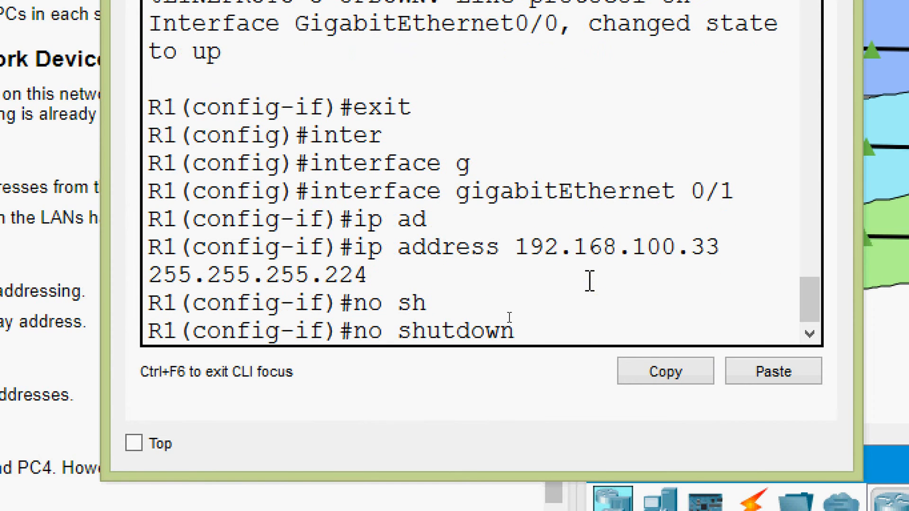
key(Return)
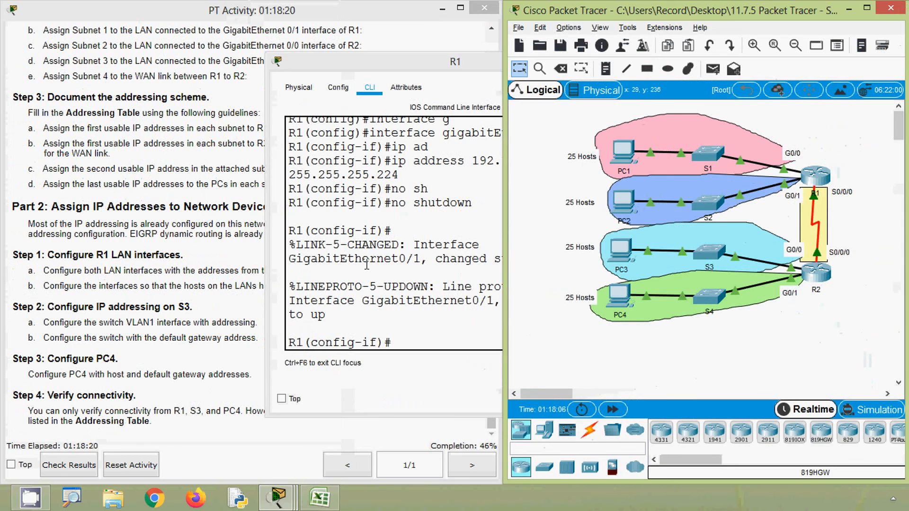
click(371, 262)
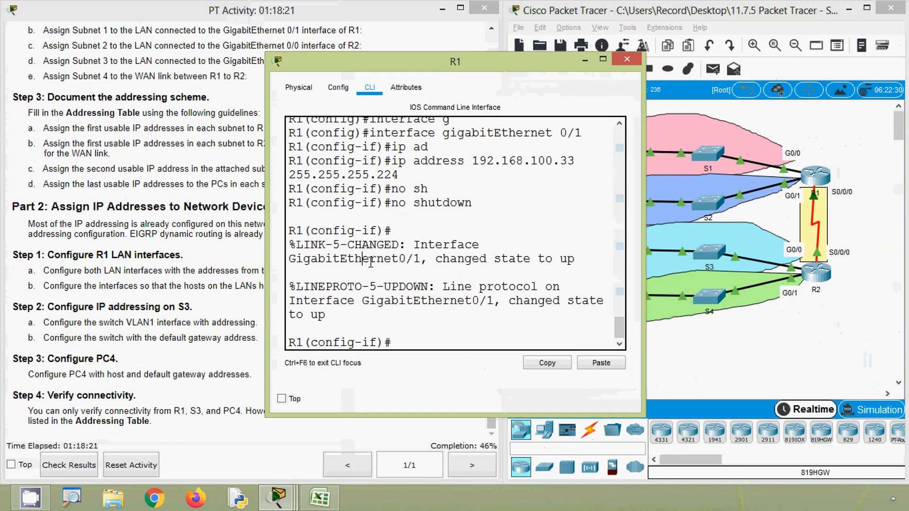
Step: Close R1's window, review the Step 2 instructions for S3, and open switch S3's command line from the topology
click(158, 301)
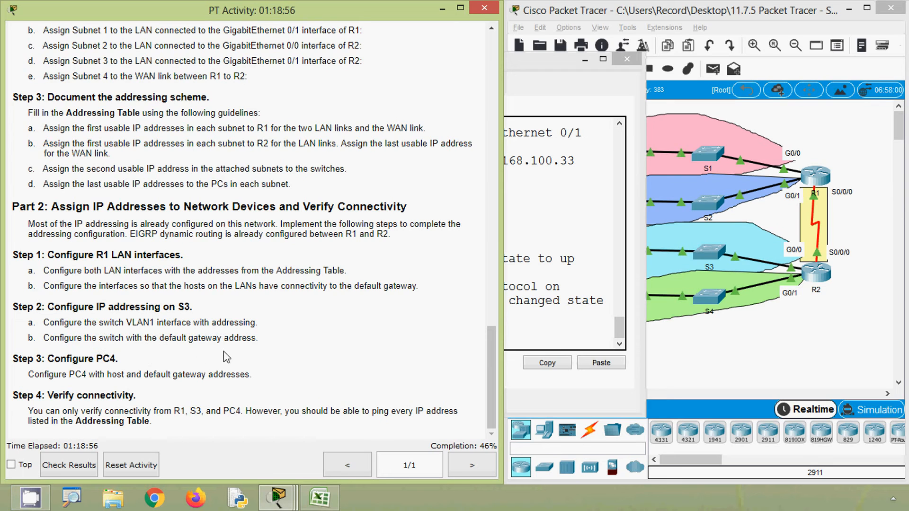
click(619, 240)
click(623, 61)
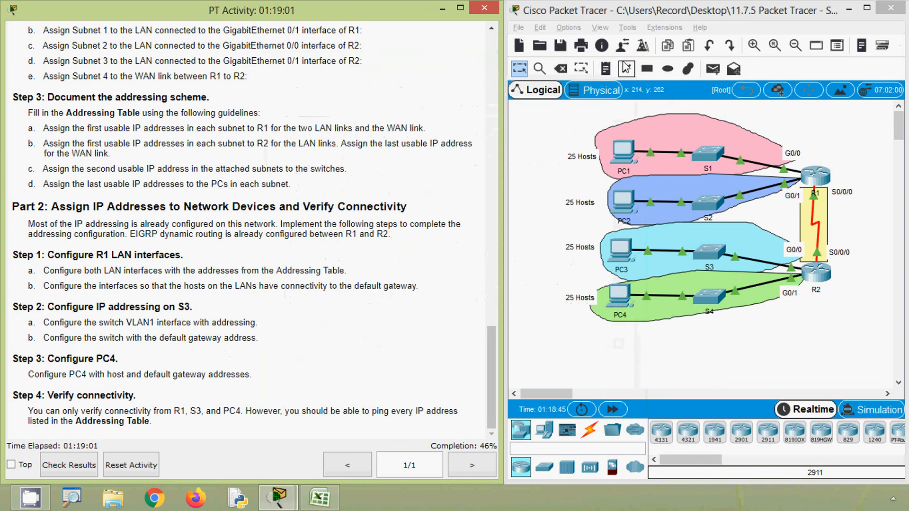
drag(202, 322, 130, 307)
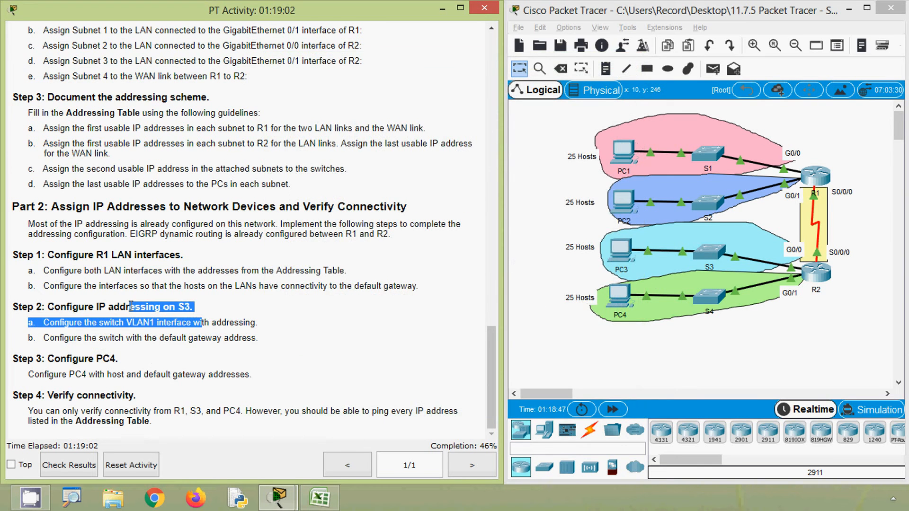
click(708, 252)
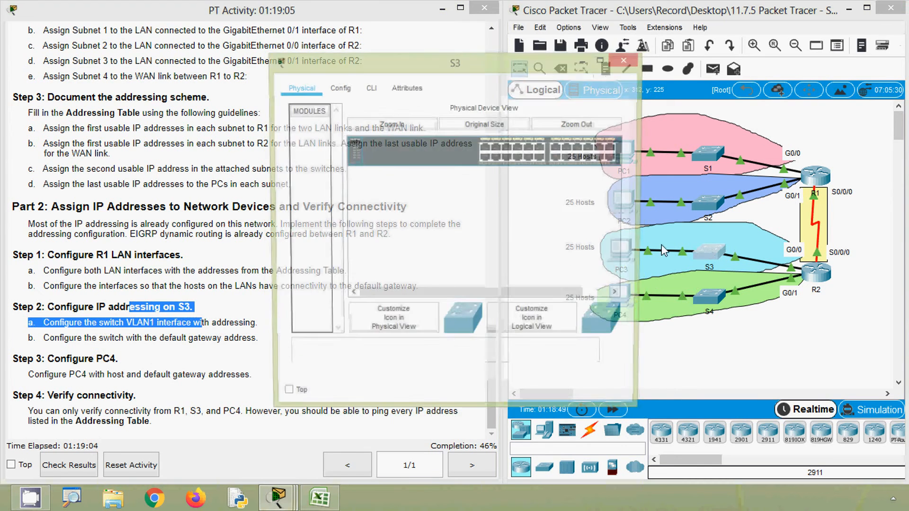
click(370, 88)
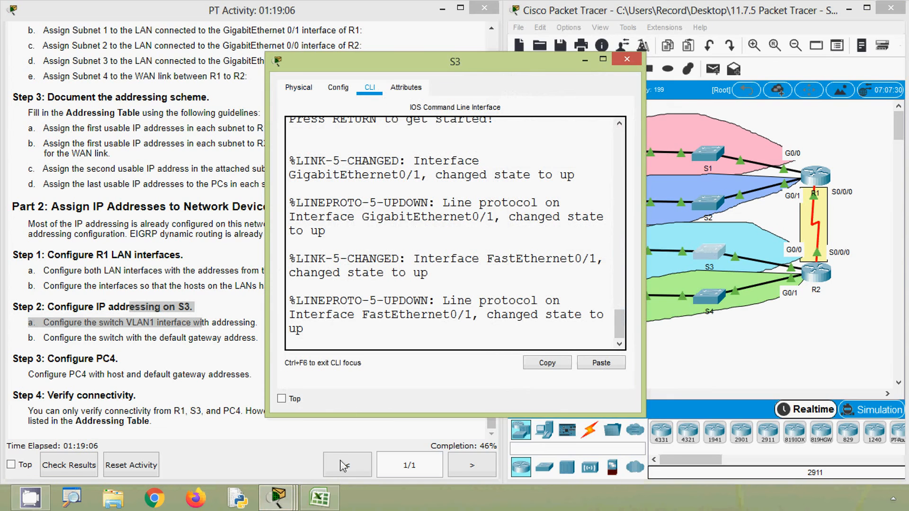
Step: Switch to Excel, copy S3's VLAN 1 address, 192.168.100.66, from the Addressing Table, and return to S3's command line in Packet Tracer
click(320, 497)
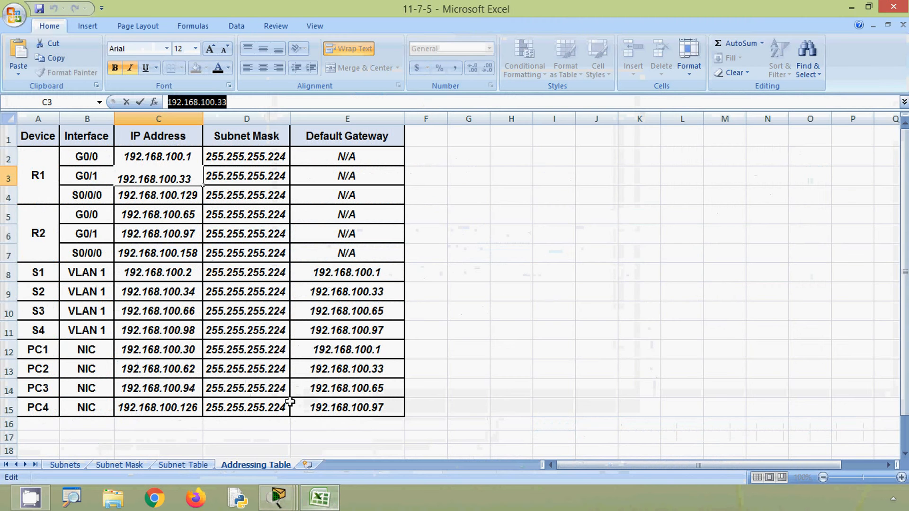
click(39, 314)
click(154, 315)
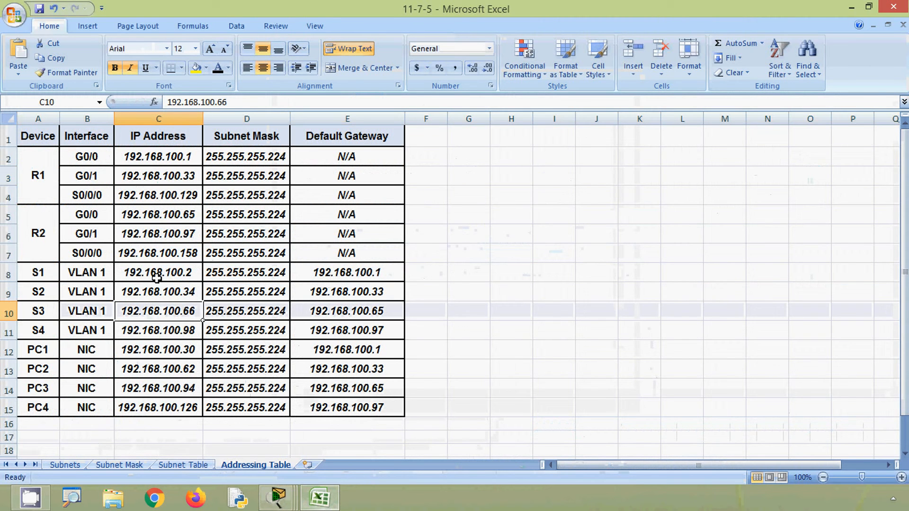
double_click(219, 108)
key(ctrl+c)
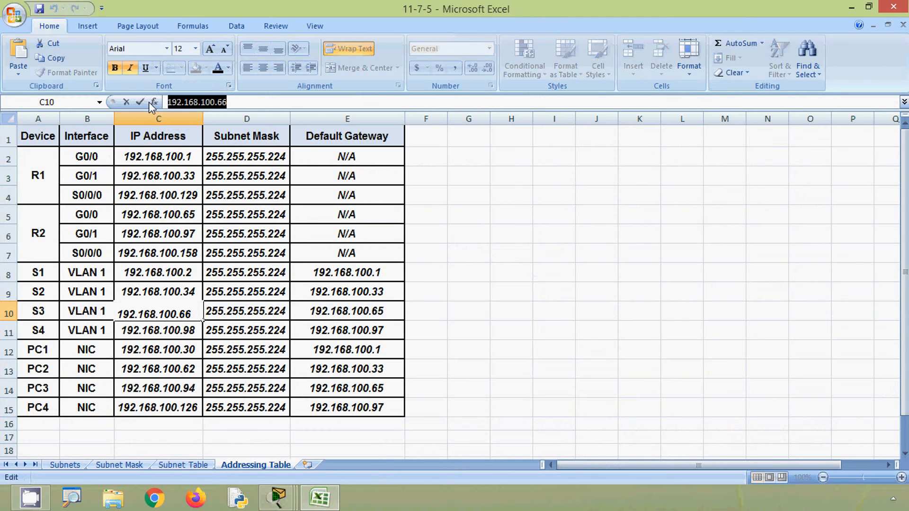
click(850, 7)
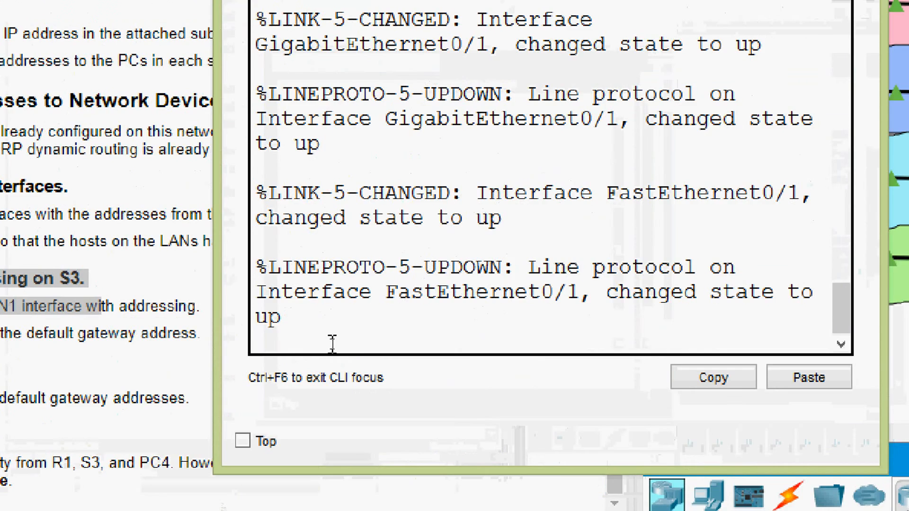
Step: Enter privileged mode on switch S3 with enable and enter global configuration mode with configure terminal
key(Return)
text(ena)
key(Tab)
key(Return)
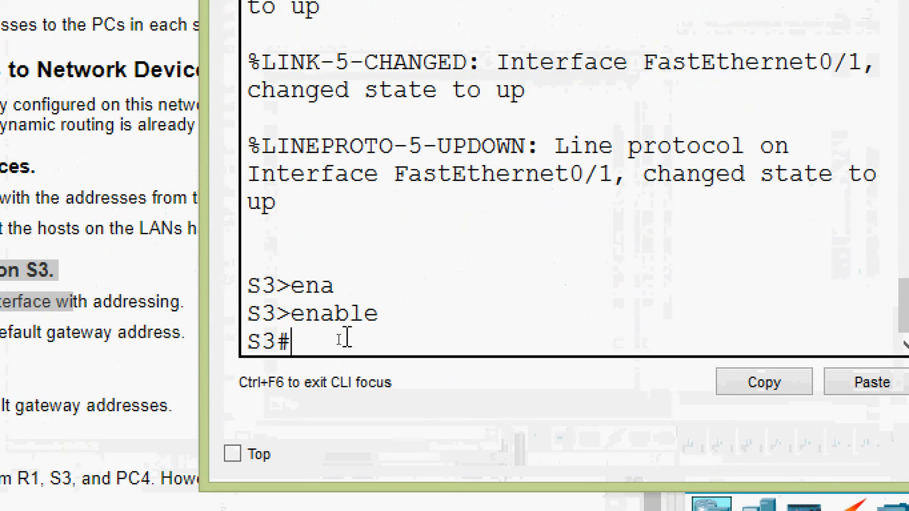
text(conf)
key(Tab)
text(terminal)
key(Return)
Step: Enter interface configuration mode for VLAN 1 on S3
text(inter)
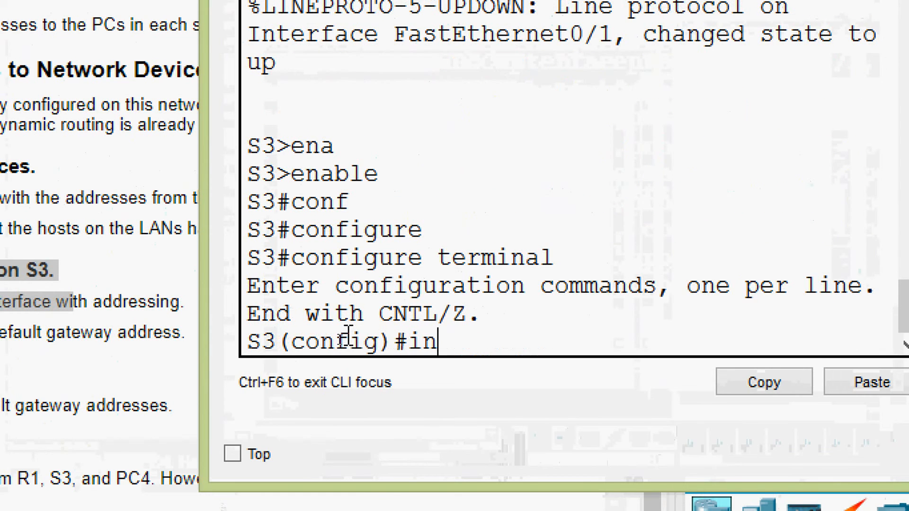
key(Tab)
text(v)
key(Tab)
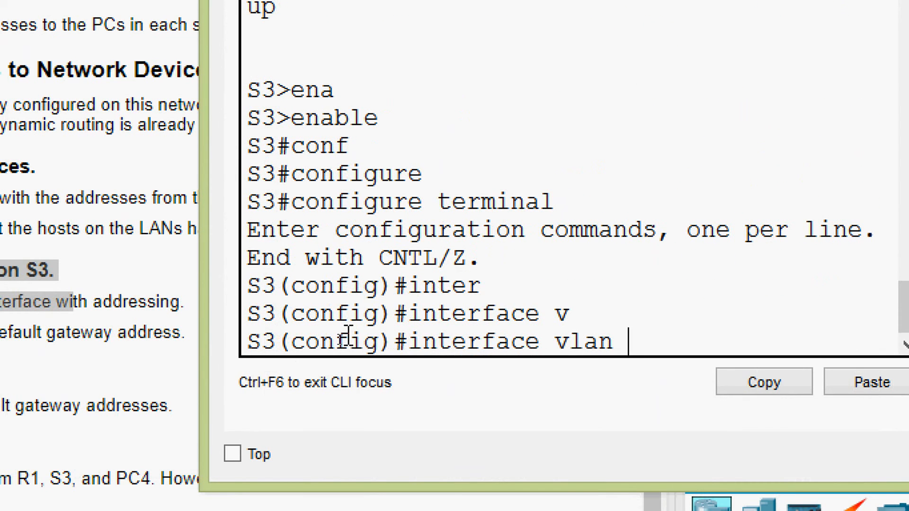
text(1)
key(Return)
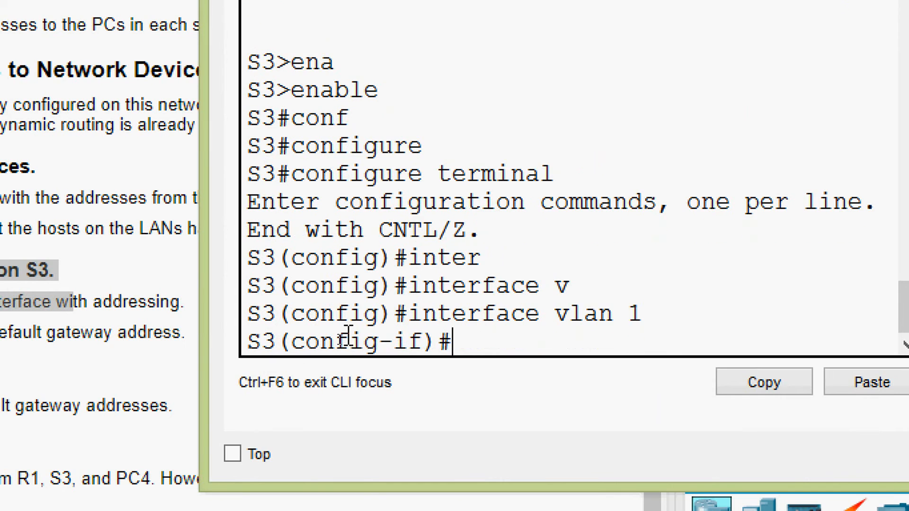
Step: Assign the copied IP address 192.168.100.66 with subnet mask 255.255.255.224 to S3's VLAN 1 interface
text(ip ad)
key(Tab)
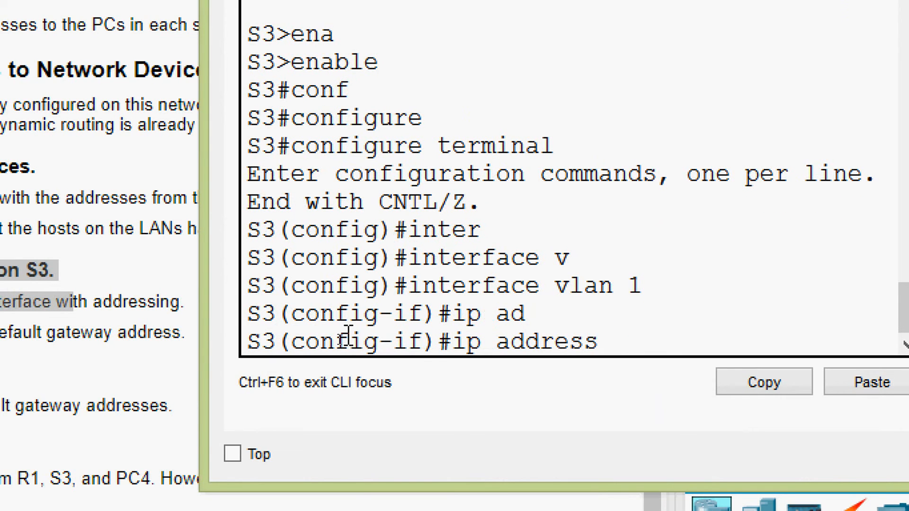
right_click(616, 338)
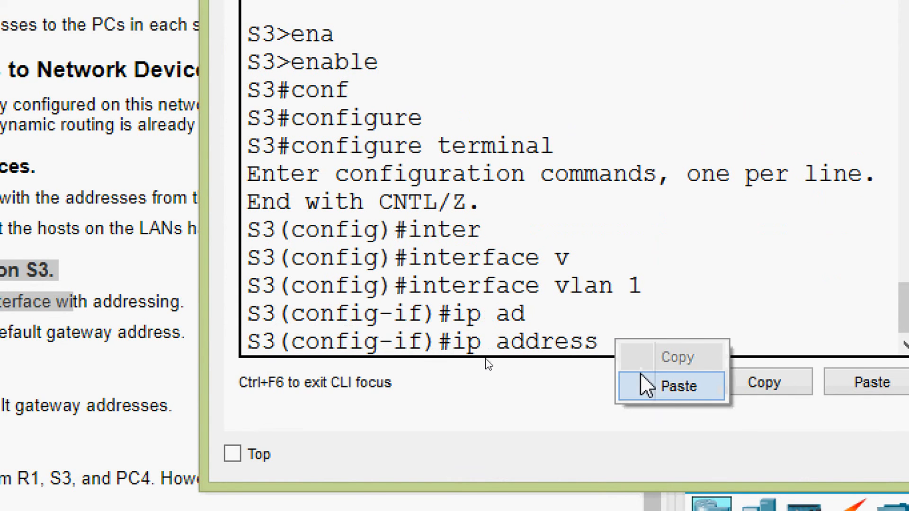
click(646, 386)
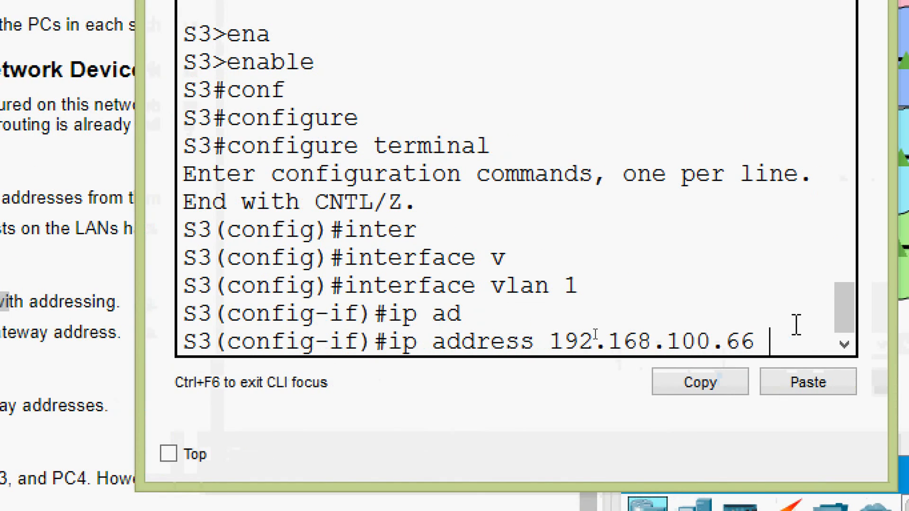
text(255.)
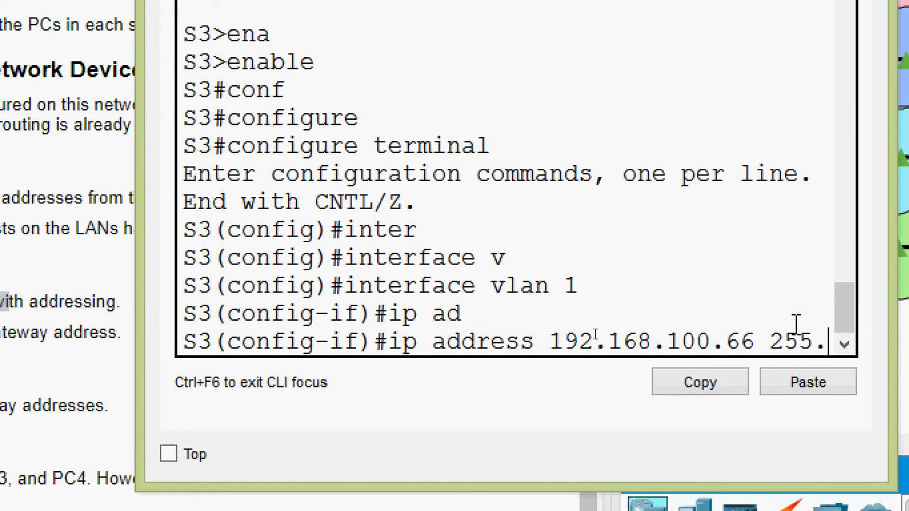
text(255.255.)
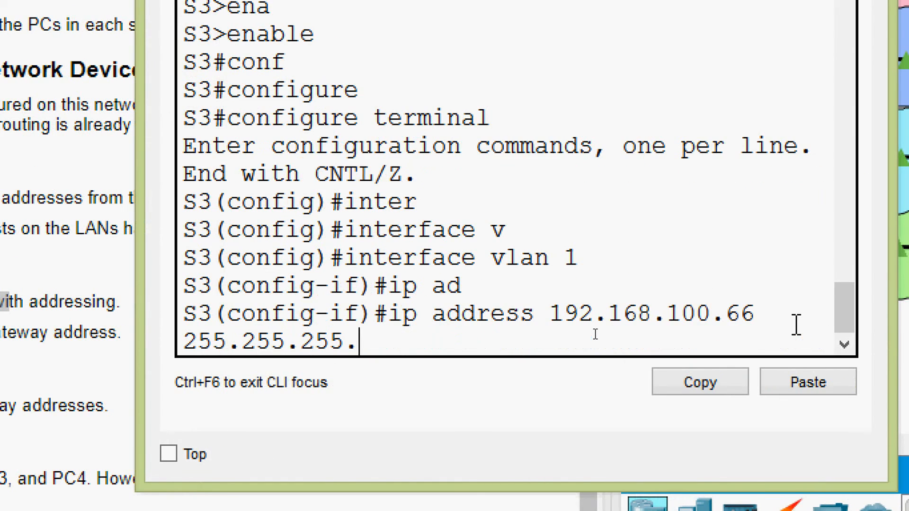
text(224)
key(Return)
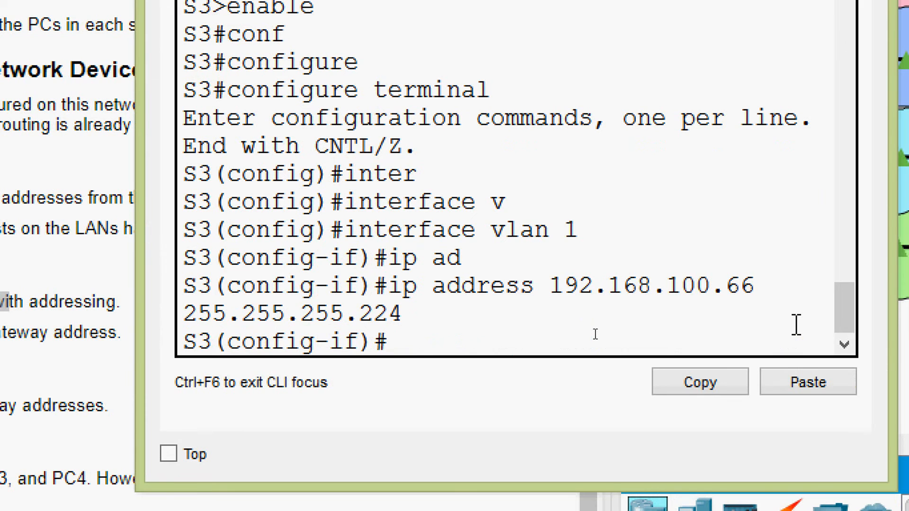
Step: Activate S3's VLAN 1 interface with no shutdown
text(no shu)
key(Tab)
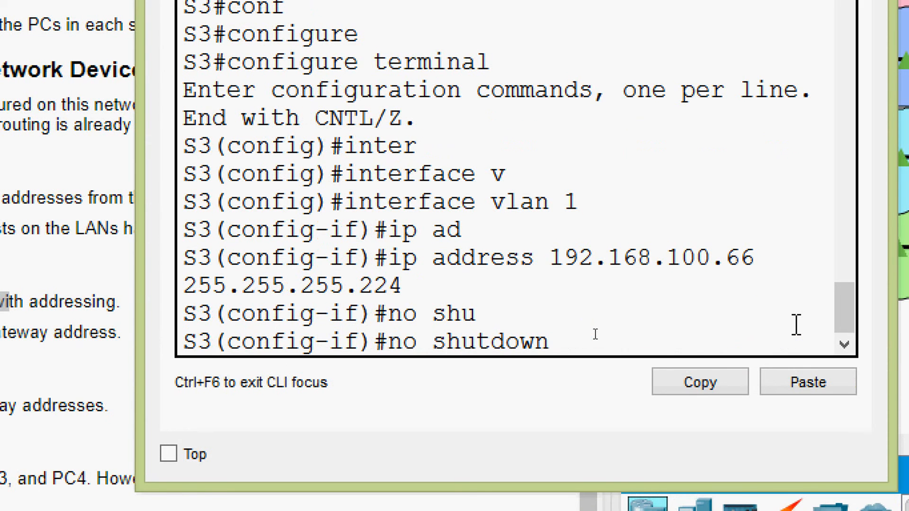
key(Return)
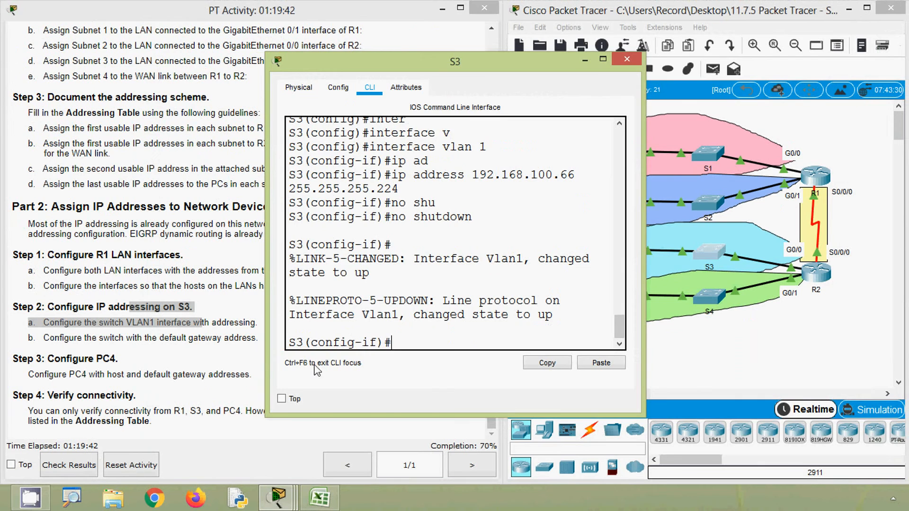
Step: Review the Step 2 instructions, return S3 to global configuration mode and begin the ip default-gateway command
click(235, 351)
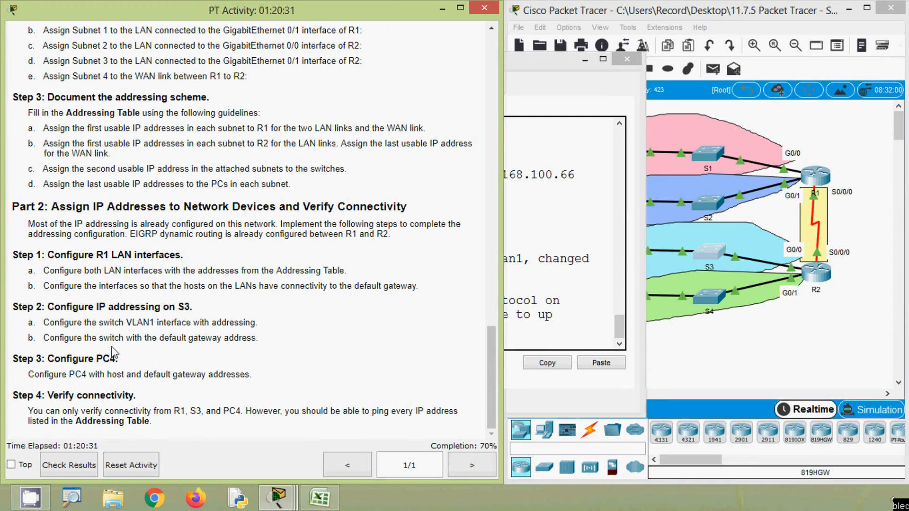
double_click(184, 307)
click(180, 354)
click(549, 324)
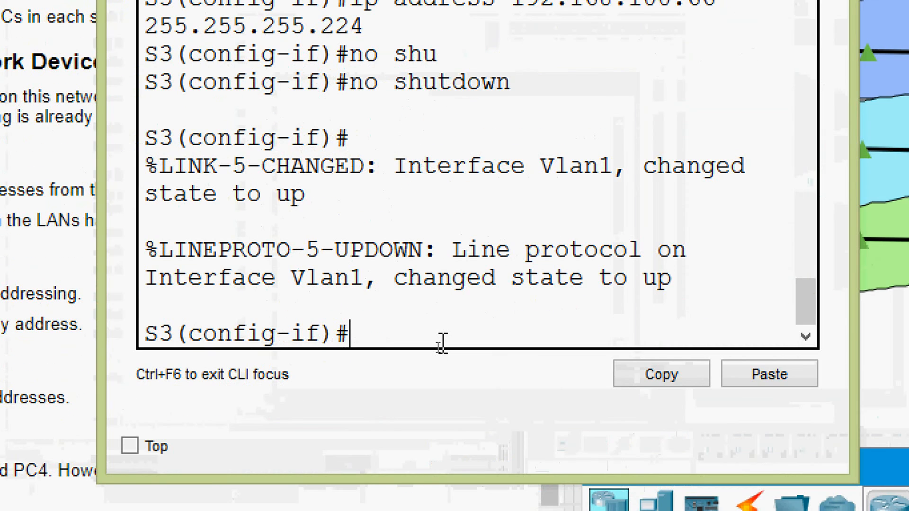
text(exit)
key(Return)
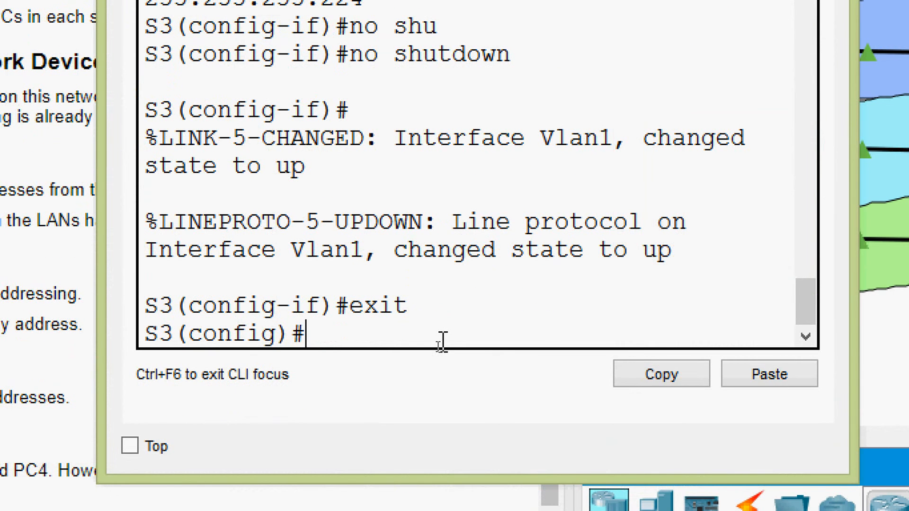
text(ip default)
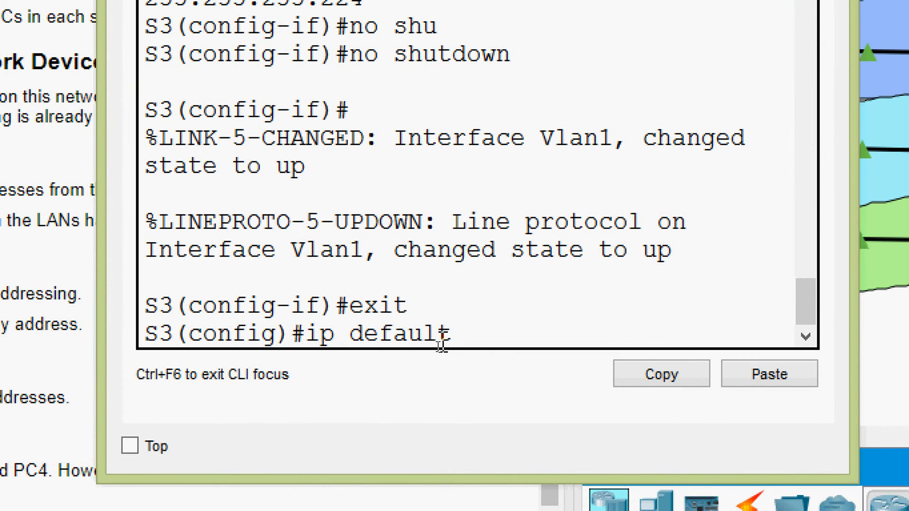
text(-g)
key(Tab)
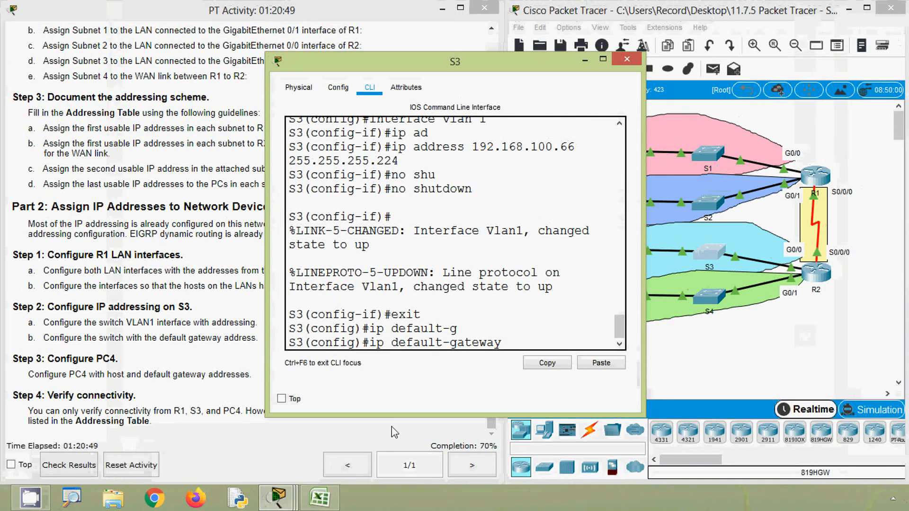
Step: Copy S3's default gateway, 192.168.100.65, from Excel's Addressing Table and set it as the default gateway on S3 in Packet Tracer
click(320, 497)
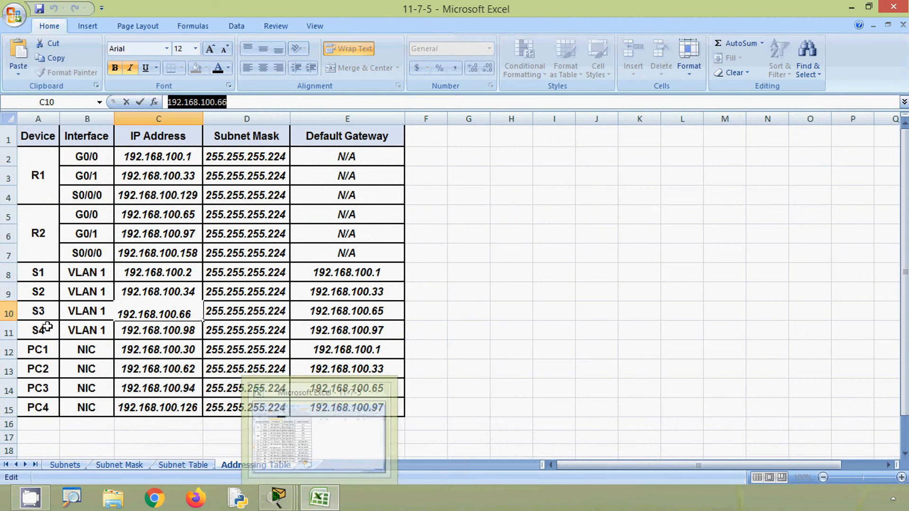
key(Tab)
key(Tab)
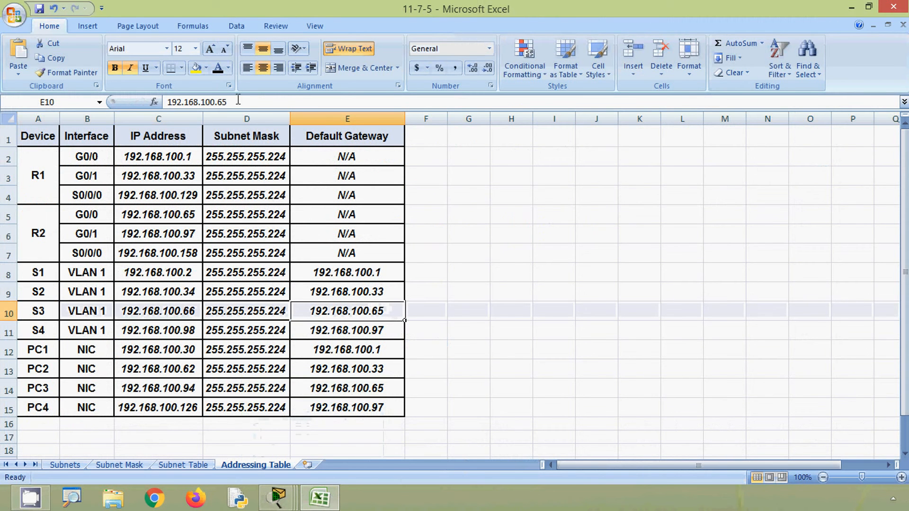
drag(238, 100, 146, 102)
key(ctrl+c)
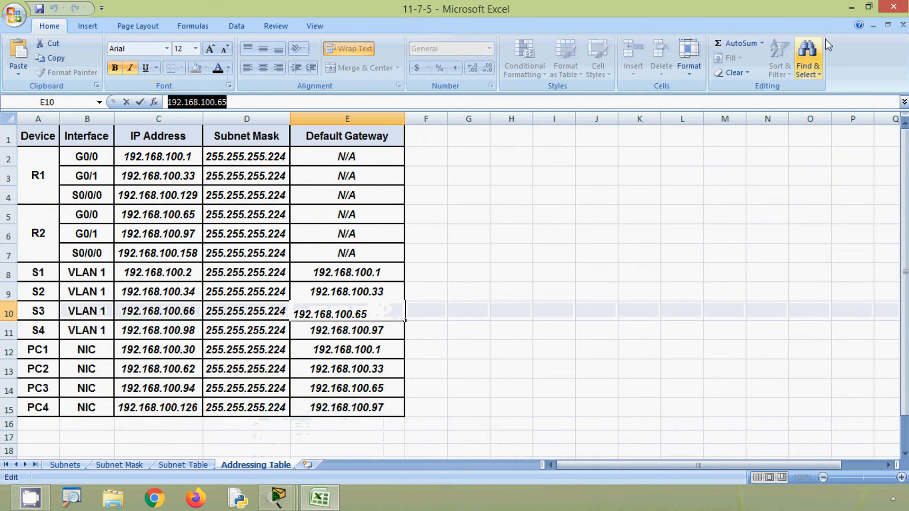
key(alt+Tab)
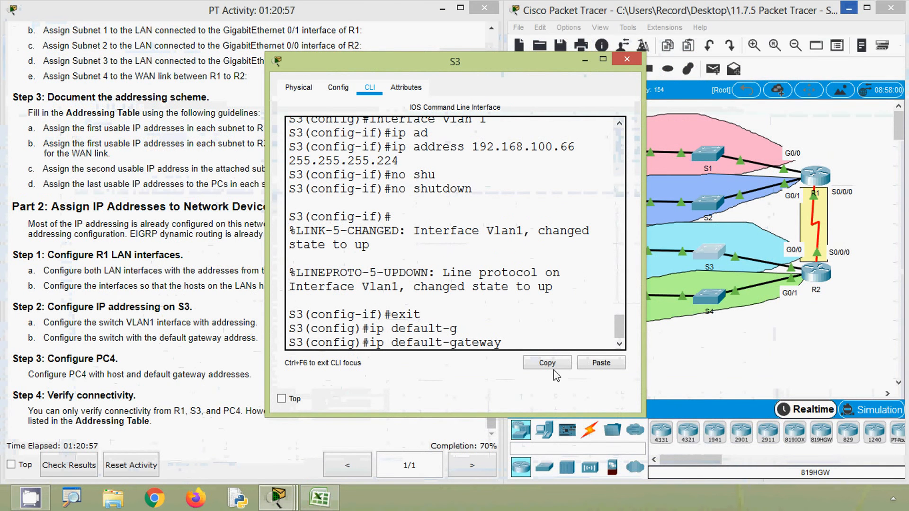
click(599, 364)
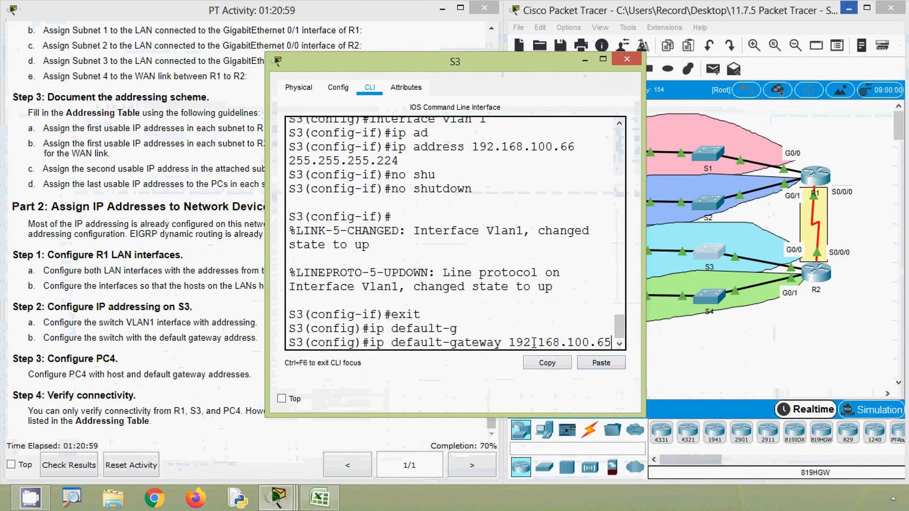
key(Return)
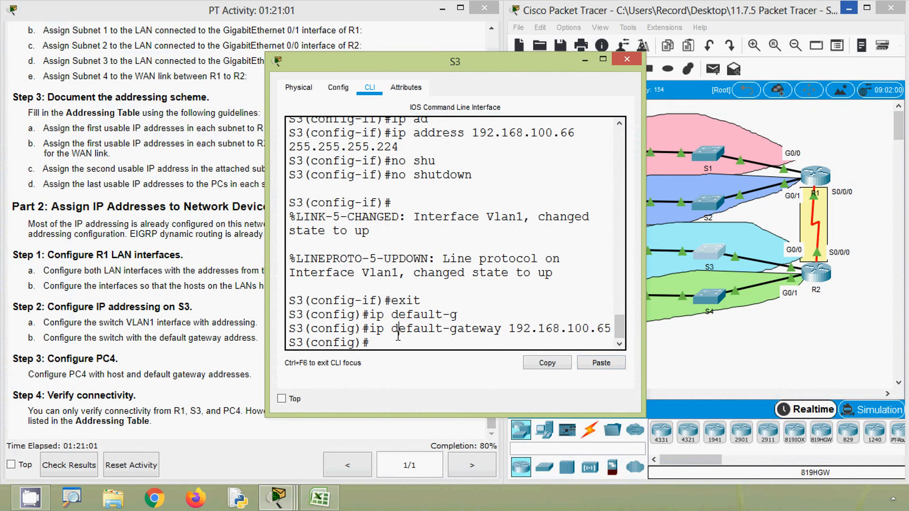
Step: Close S3's window, switch to Excel and copy PC4's IP address, 192.168.100.126, from the Addressing Table
click(627, 59)
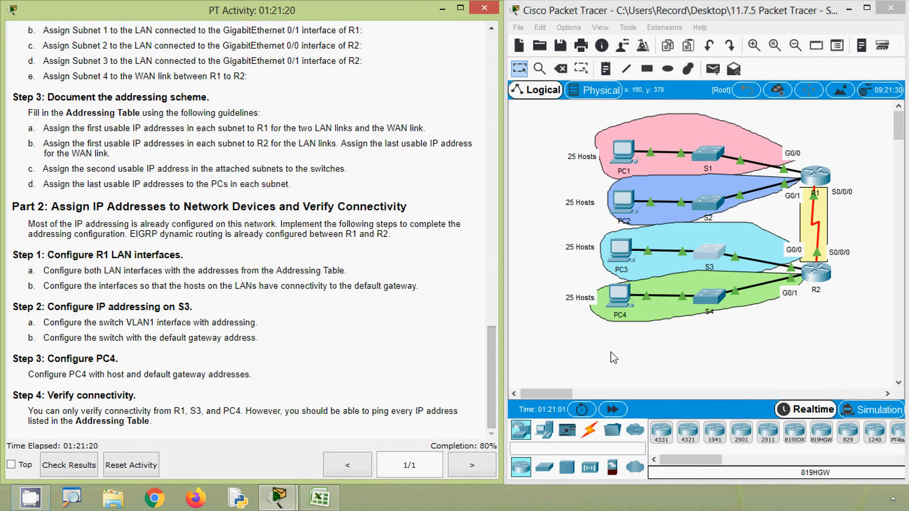
click(320, 497)
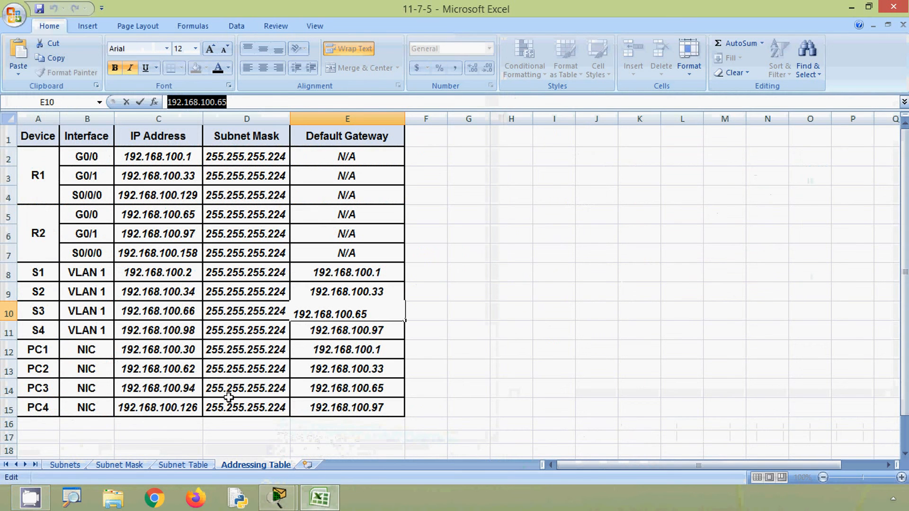
click(10, 410)
click(148, 408)
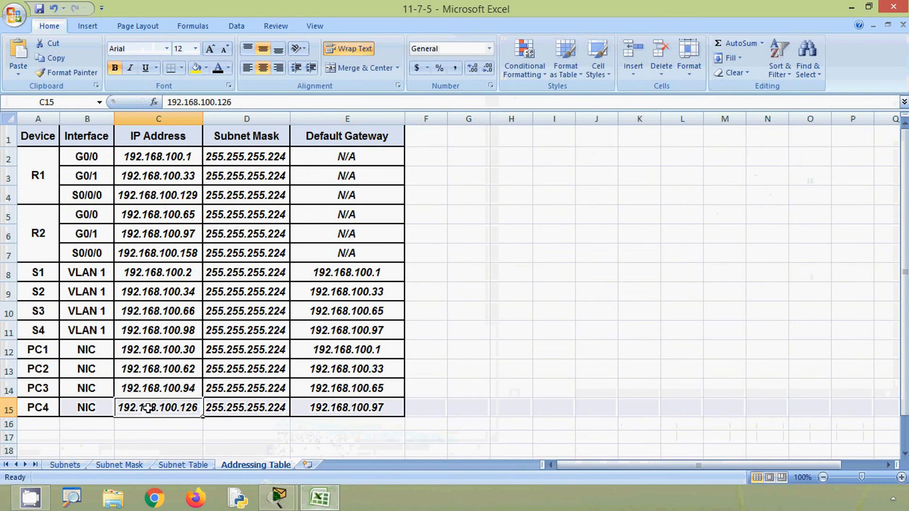
drag(234, 102, 154, 107)
key(ctrl+c)
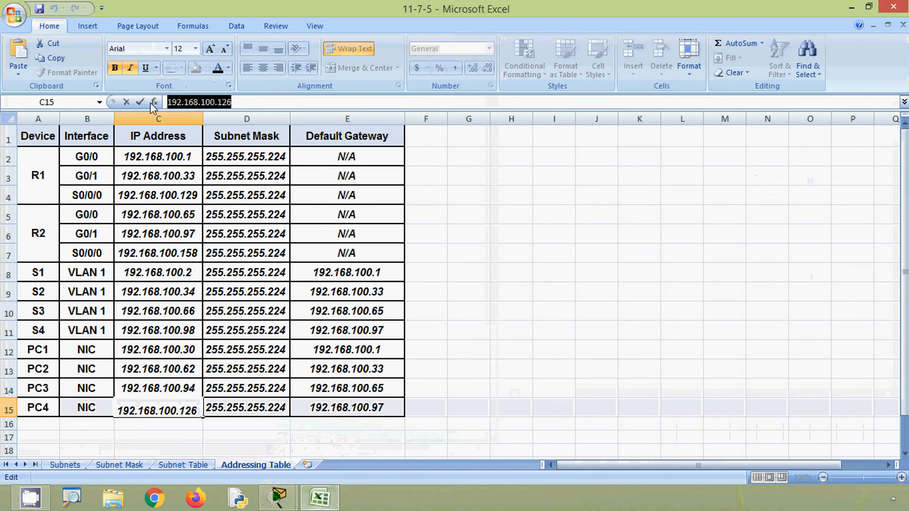
Step: Check PC4's subnet mask and default gateway in the Addressing Table, then return to Packet Tracer and open PC4 from the topology
click(268, 401)
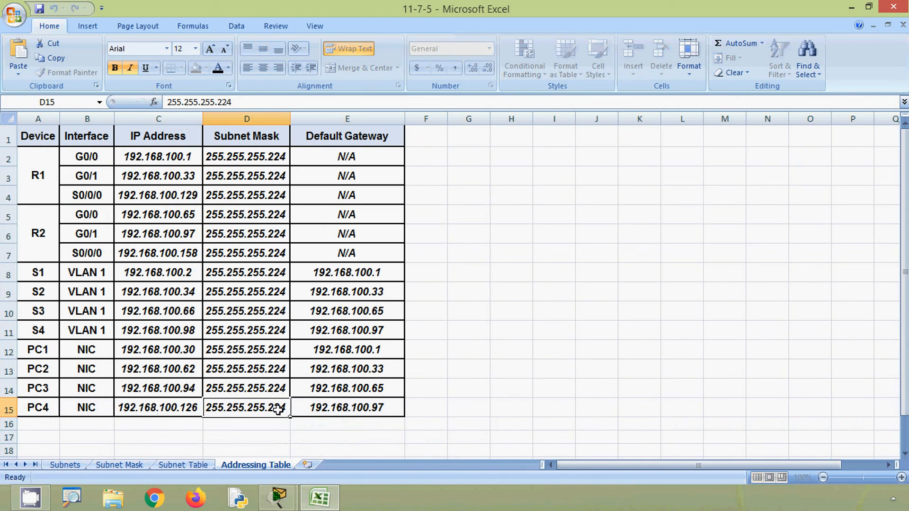
click(319, 408)
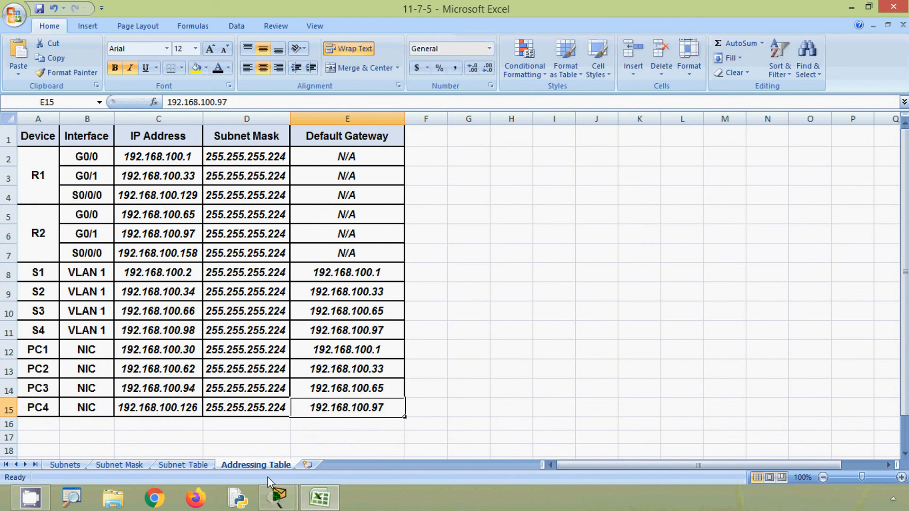
click(278, 497)
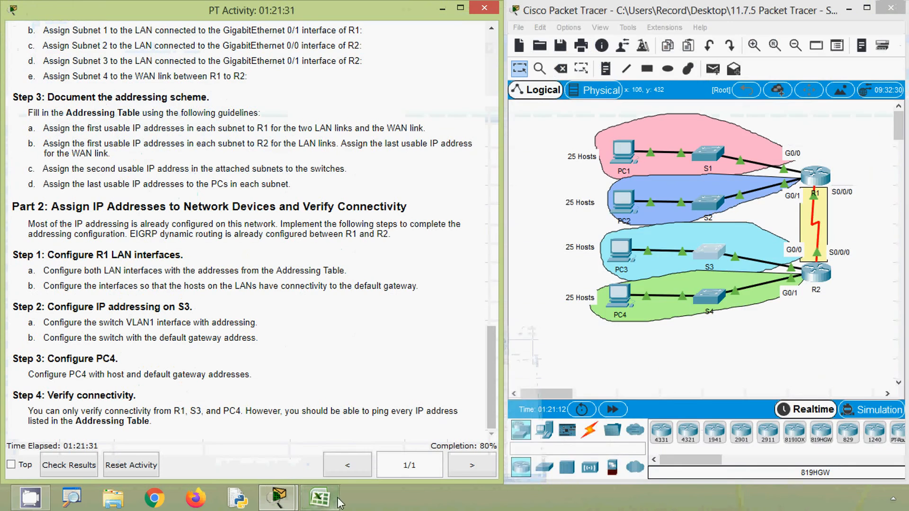
click(623, 318)
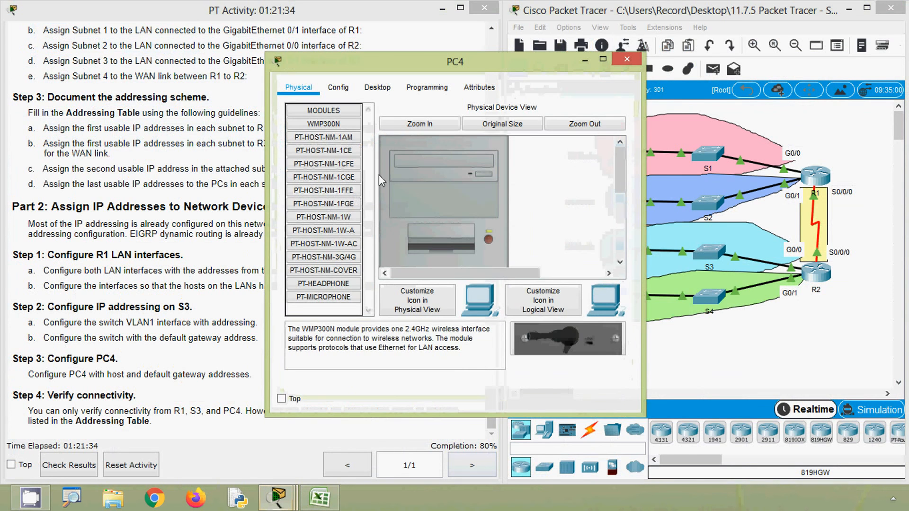
Step: In PC4's IP configuration, enter the copied IP address 192.168.100.126 and set the subnet mask to 255.255.255.224
click(379, 89)
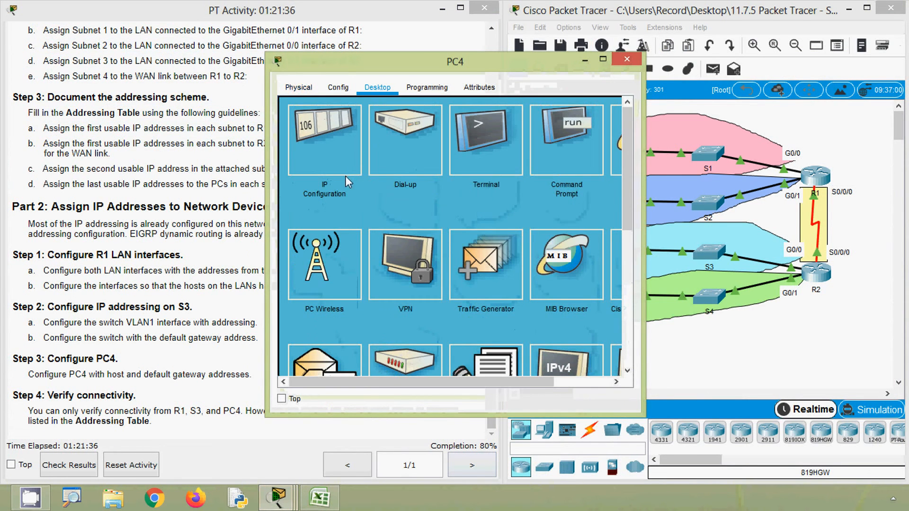
click(325, 153)
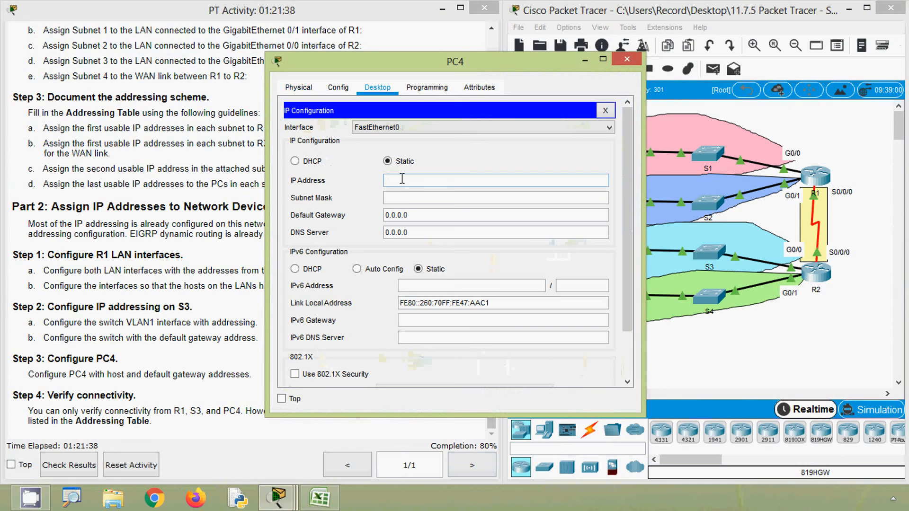
key(ctrl+v)
click(400, 198)
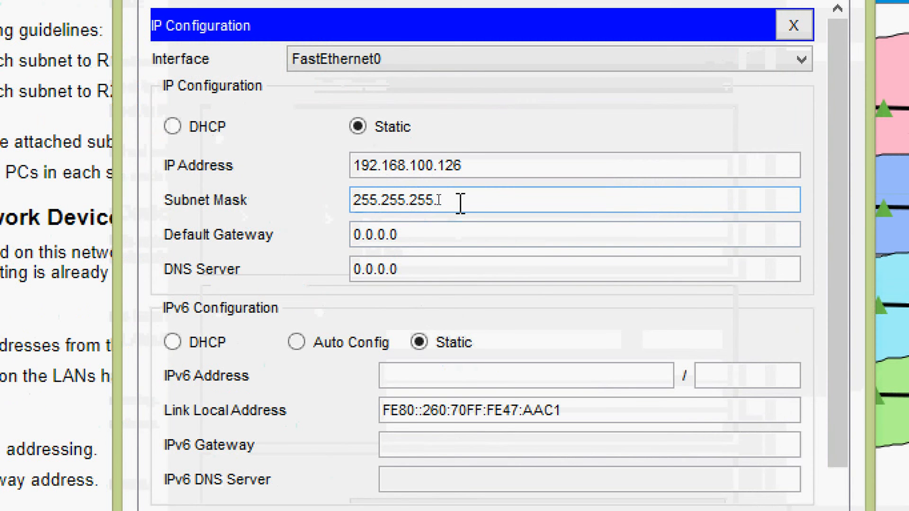
text(224)
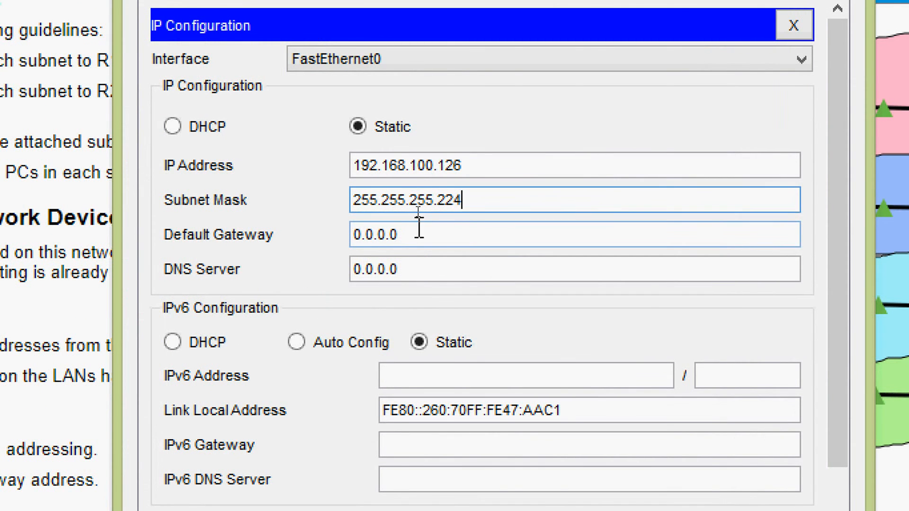
key(Tab)
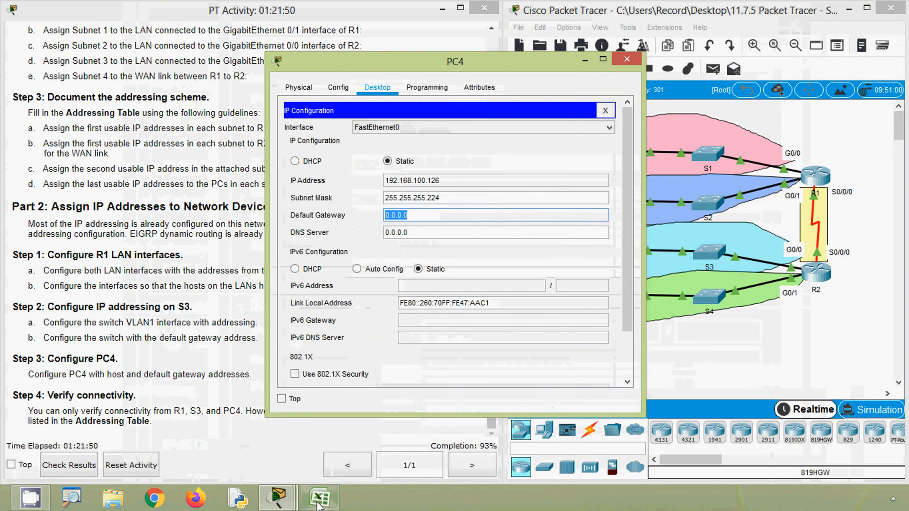
Step: Copy PC4's default gateway, 192.168.100.97, from Excel's Addressing Table, set it on PC4 in Packet Tracer and close the PC4 window
click(299, 510)
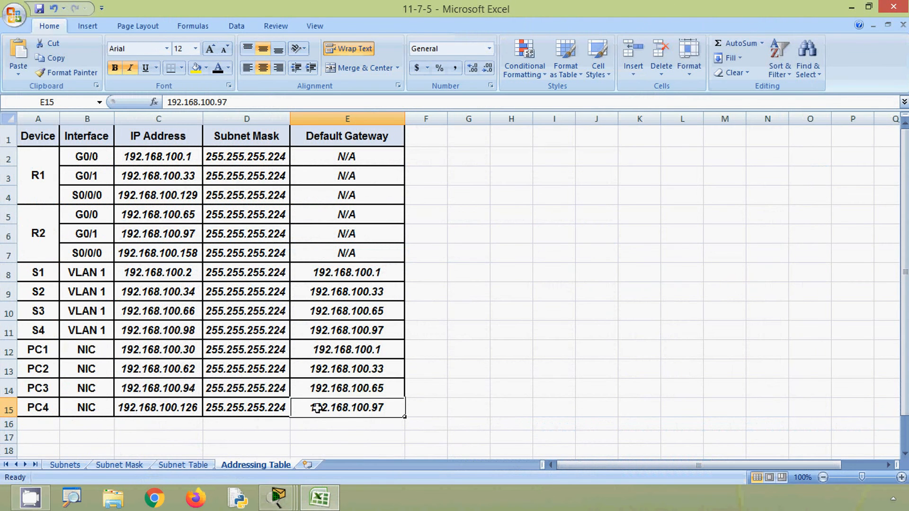
drag(230, 101, 151, 102)
key(ctrl+c)
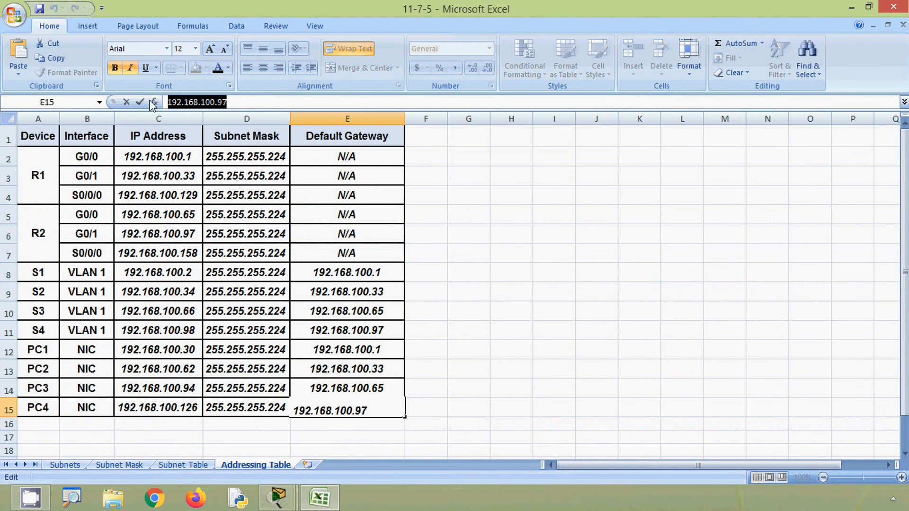
key(alt+Tab)
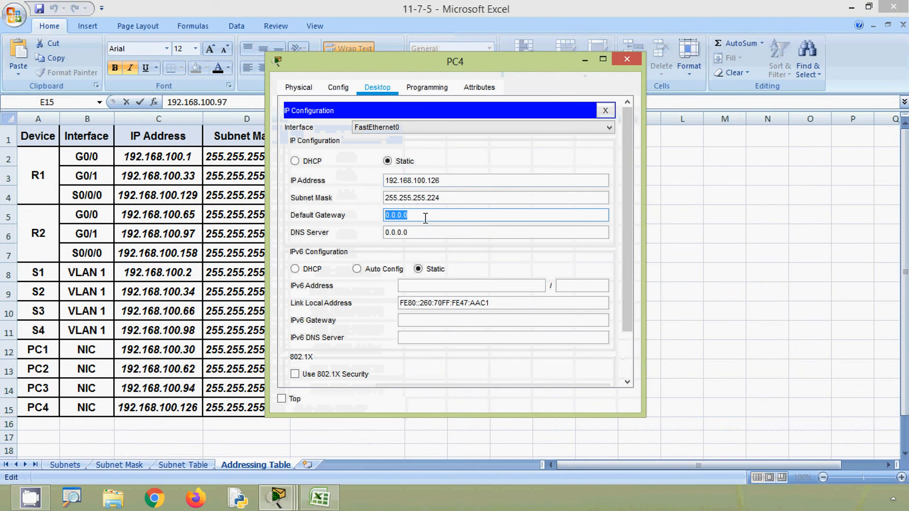
key(ctrl+v)
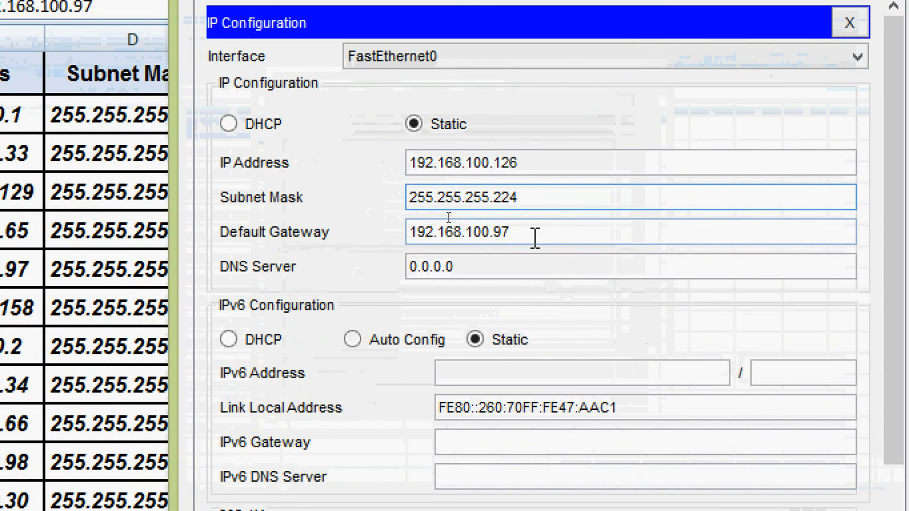
click(449, 217)
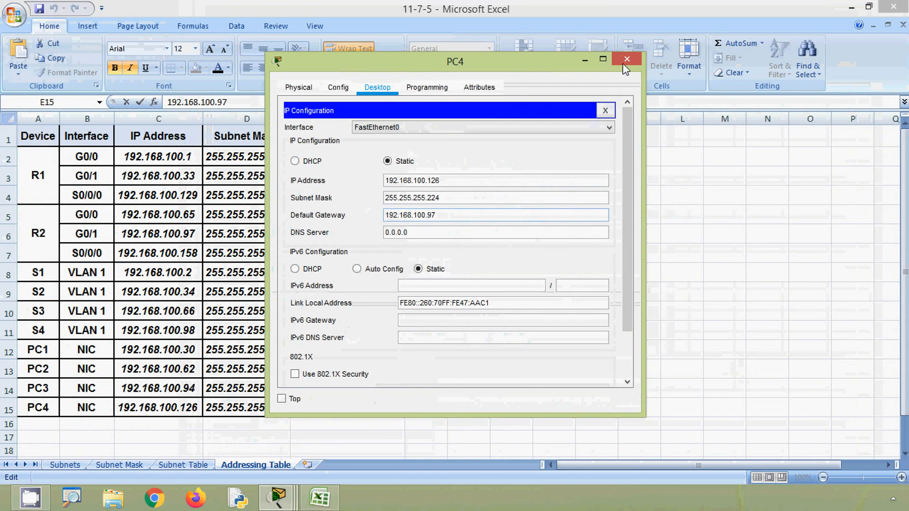
click(637, 62)
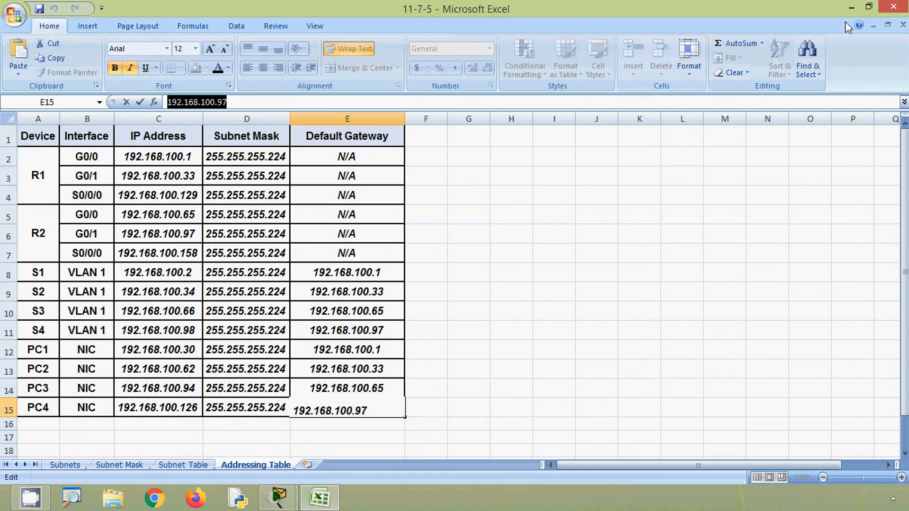
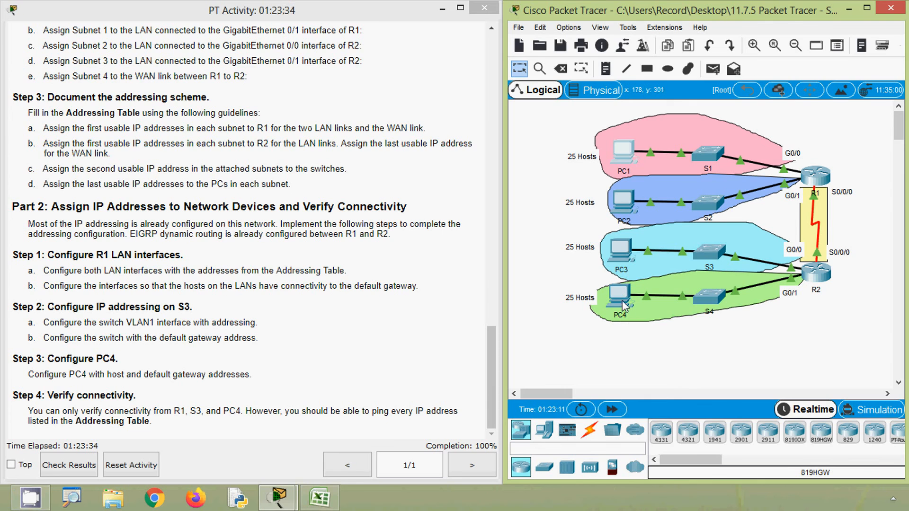
Step: Switch to Excel, copy PC1's IP address, 192.168.100.30, from the Addressing Table and return to Packet Tracer
click(330, 500)
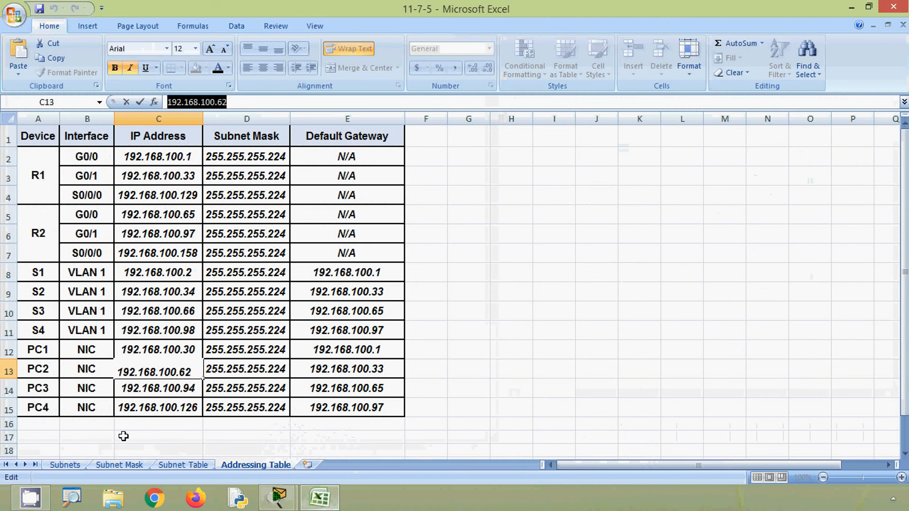
click(138, 349)
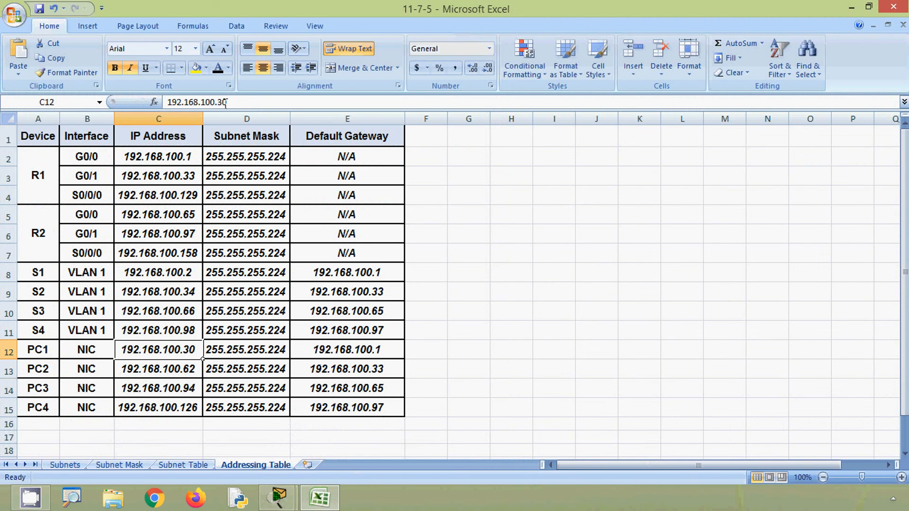
drag(227, 102, 166, 102)
key(ctrl+c)
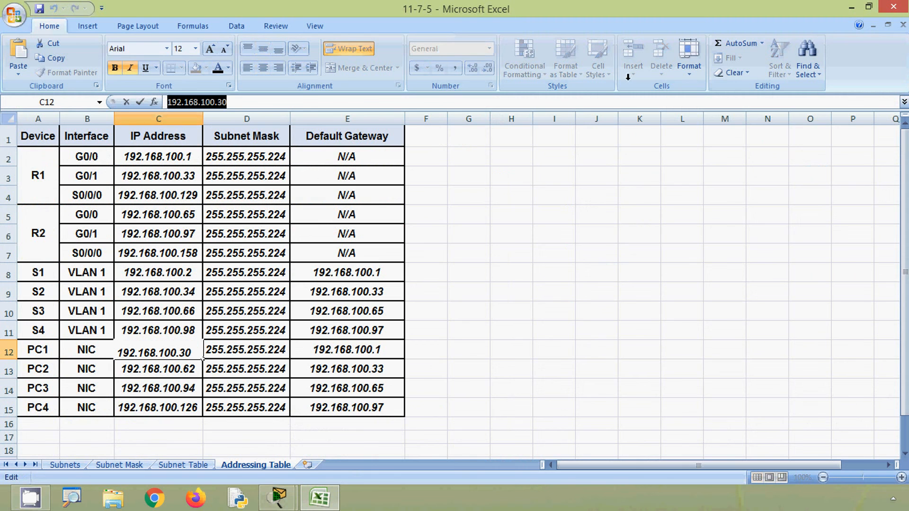
click(851, 7)
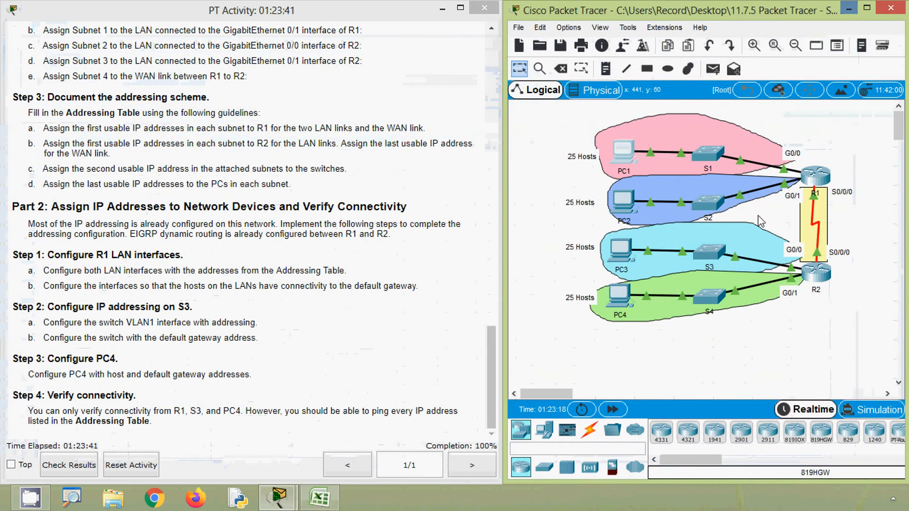
Step: Open PC4's Command Prompt, ping PC1 at 192.168.100.30 and widen the PC4 window
click(617, 298)
click(554, 146)
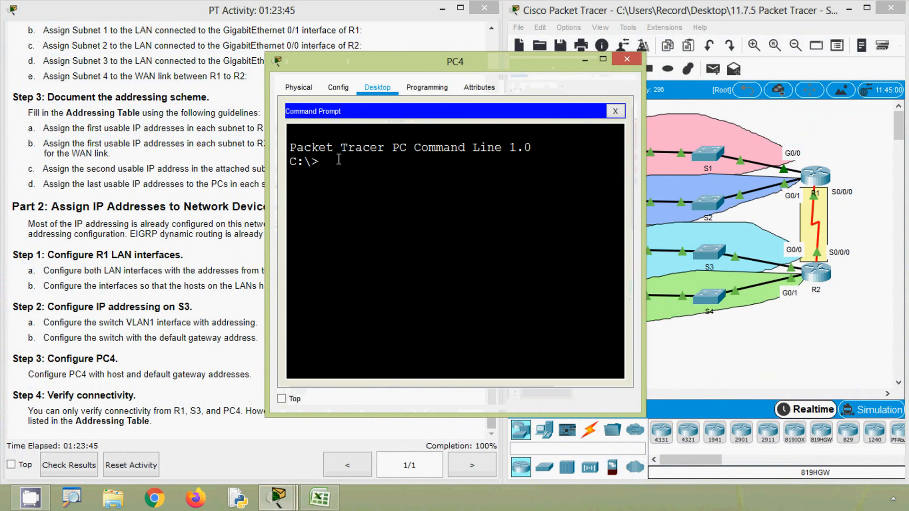
text(ping)
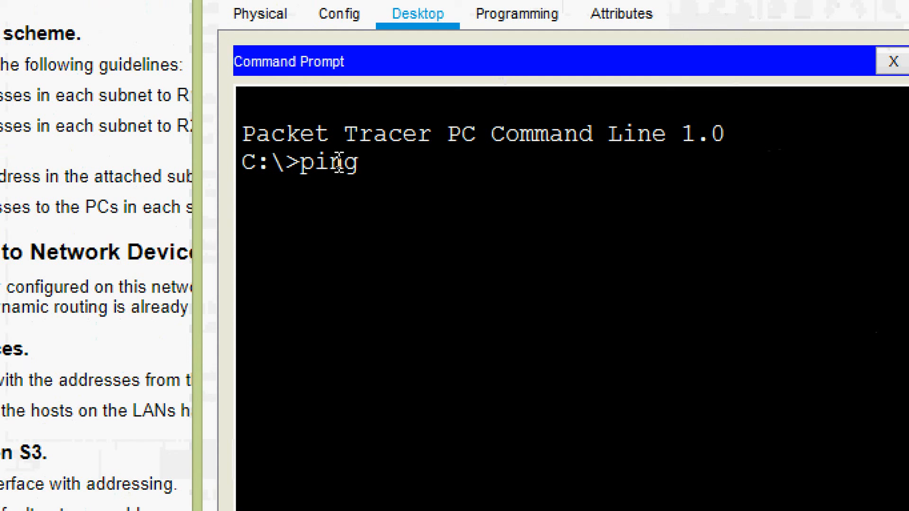
right_click(416, 168)
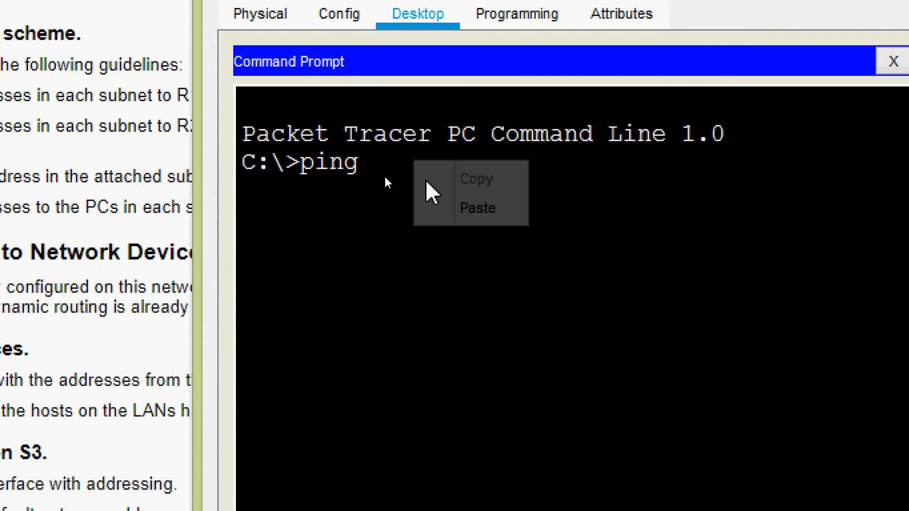
click(441, 208)
key(Return)
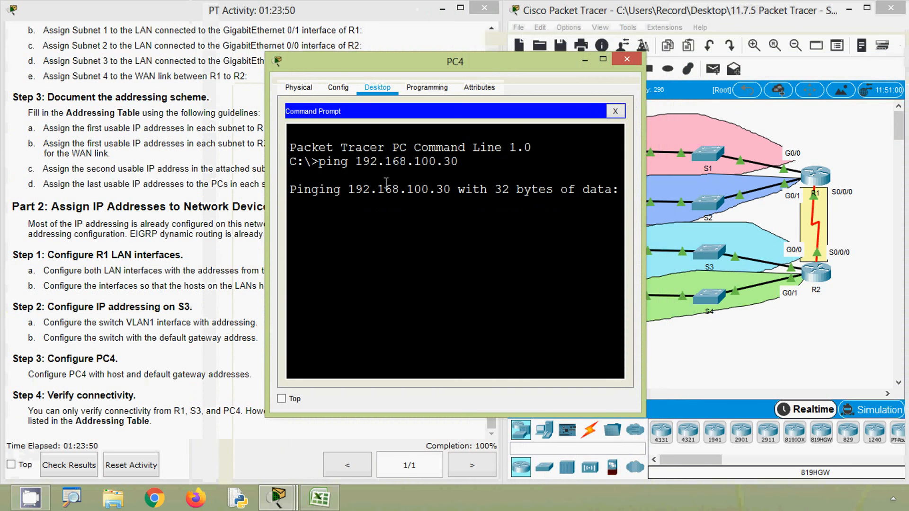
drag(641, 258, 745, 258)
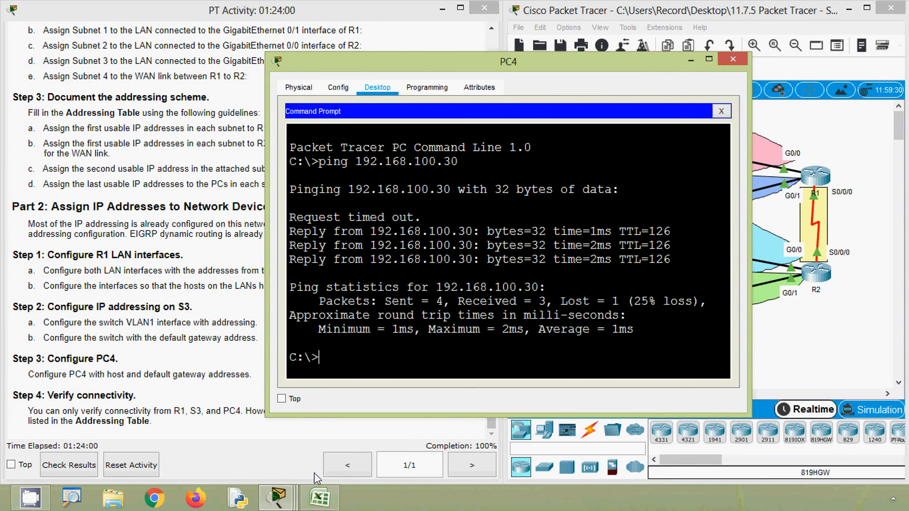
Step: Copy PC2's IP address, 192.168.100.62, from Excel's Addressing Table and ping it from PC4 in Packet Tracer
click(319, 497)
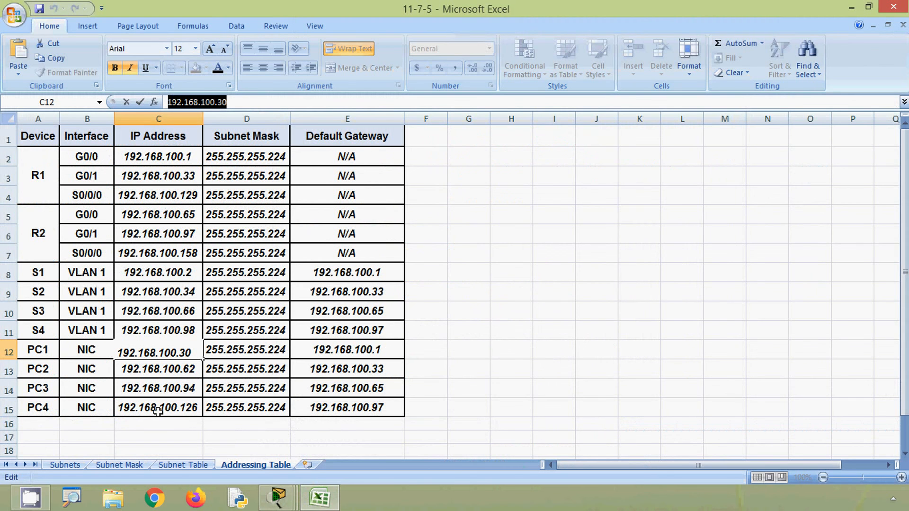
click(165, 373)
drag(229, 101, 150, 101)
key(ctrl+c)
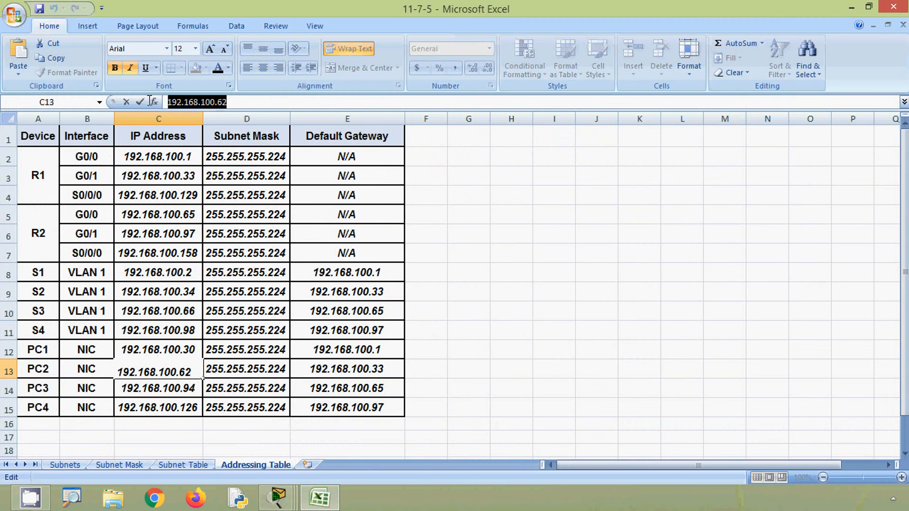
click(851, 8)
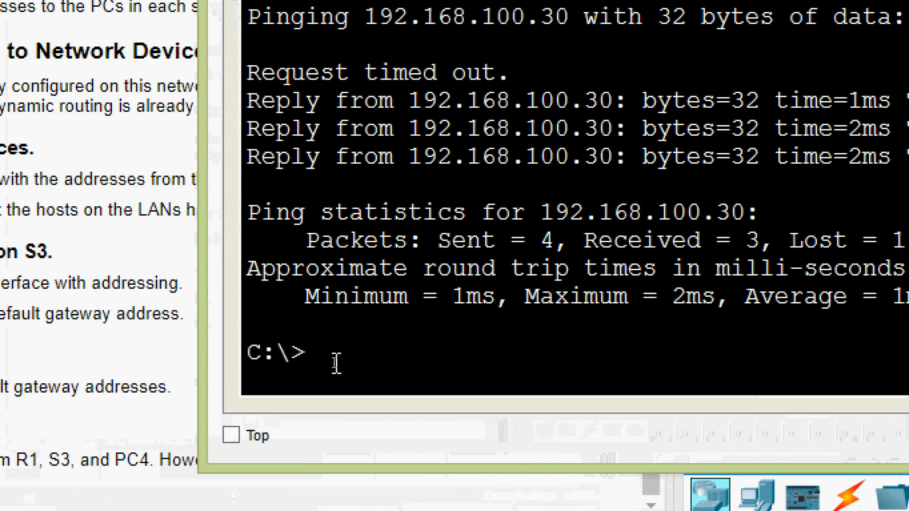
text(ping)
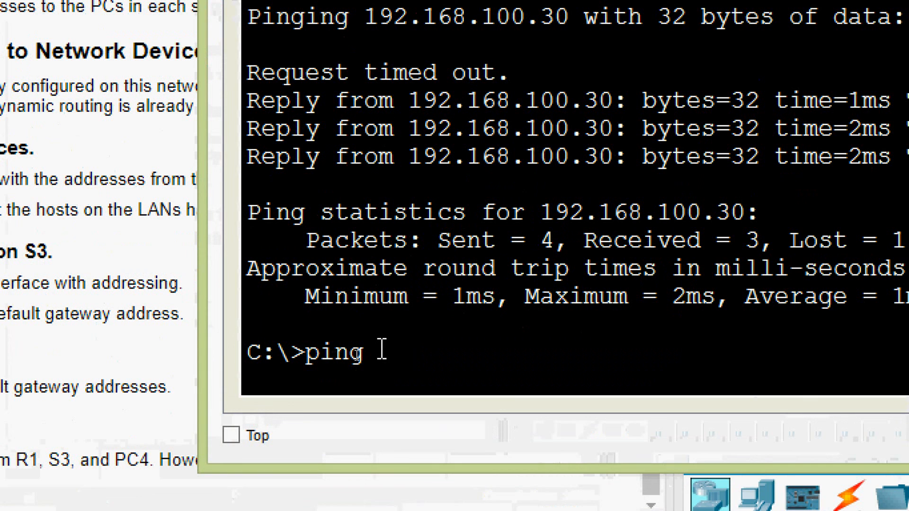
right_click(381, 373)
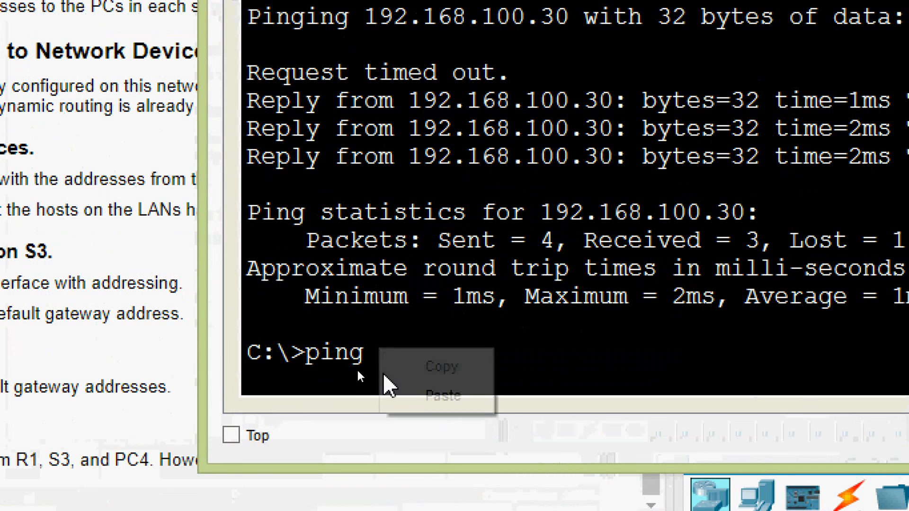
click(388, 395)
key(Return)
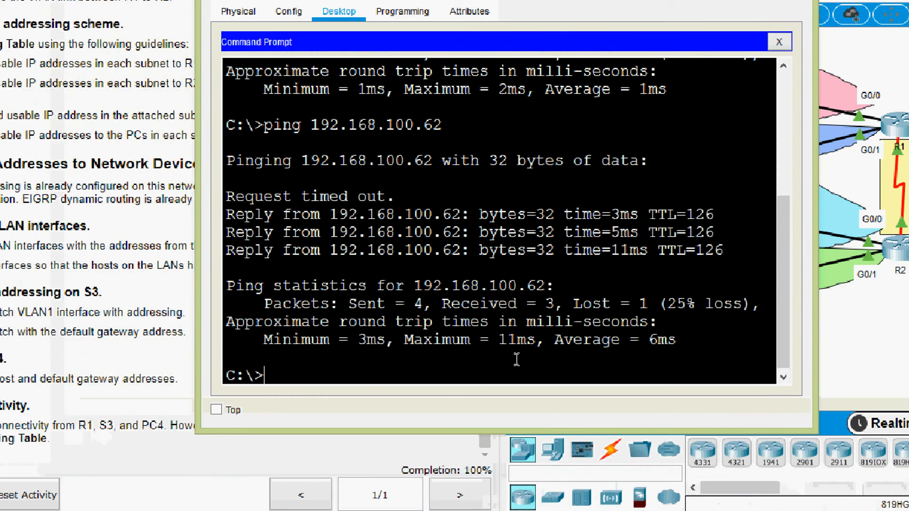
Step: Copy PC3's IP address, 192.168.100.94, from Excel's Addressing Table and ping it from PC4 in Packet Tracer
click(320, 497)
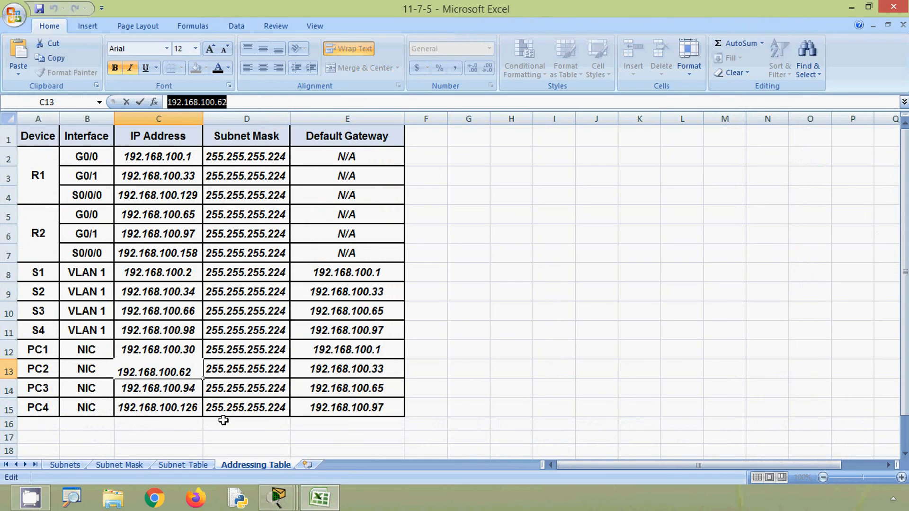
click(158, 390)
drag(229, 101, 146, 102)
key(ctrl+c)
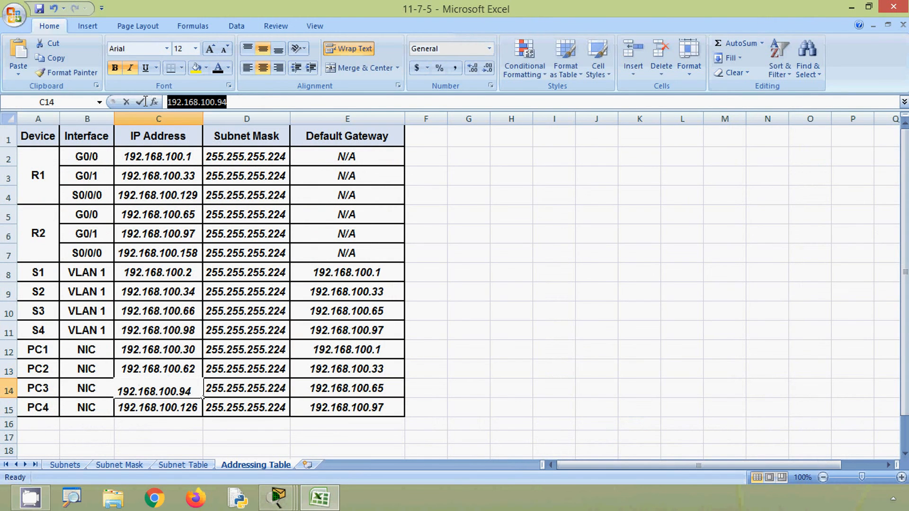
click(852, 8)
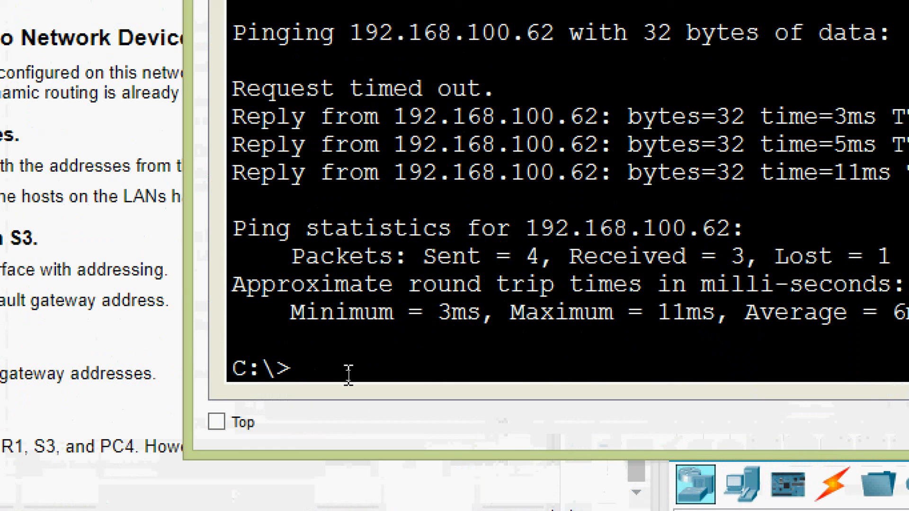
text(ping)
right_click(382, 379)
click(416, 419)
key(Return)
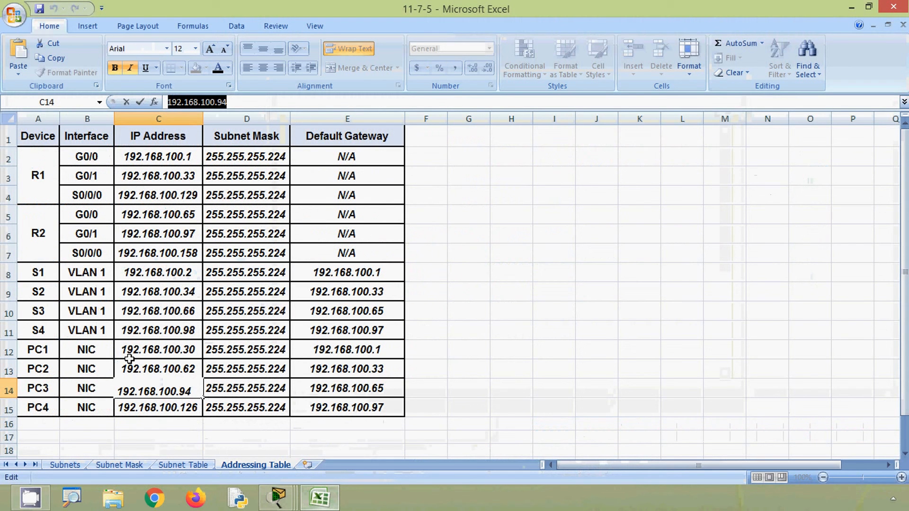
Step: Copy S3's VLAN 1 IP address, 192.168.100.66, from the Addressing Table and return to Packet Tracer
click(8, 314)
click(157, 316)
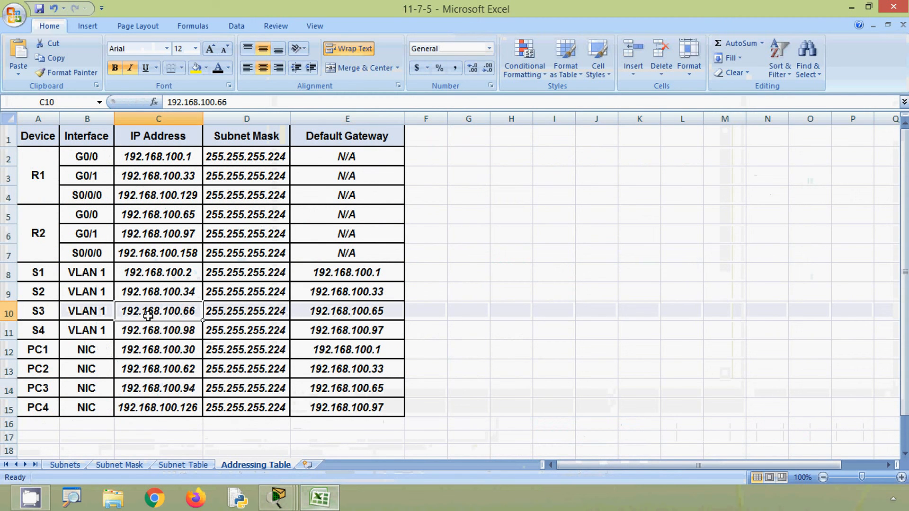
drag(246, 102, 166, 102)
key(ctrl+c)
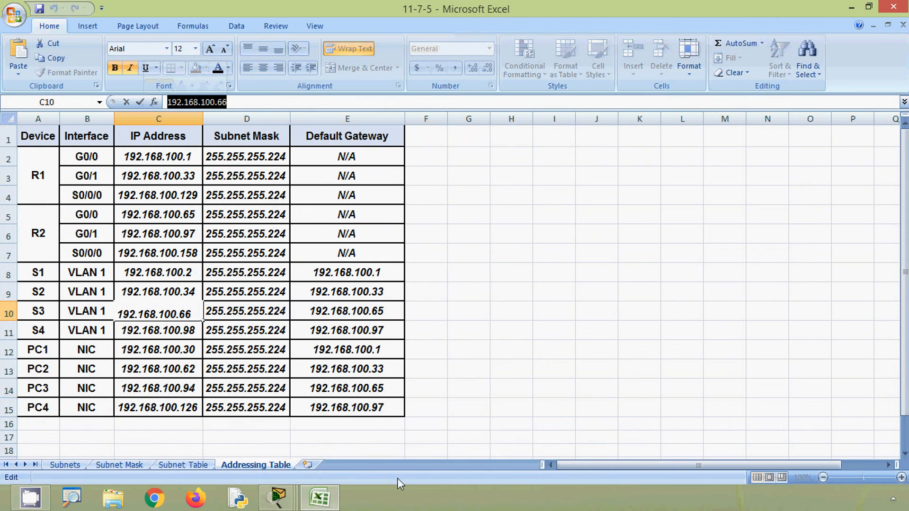
click(851, 7)
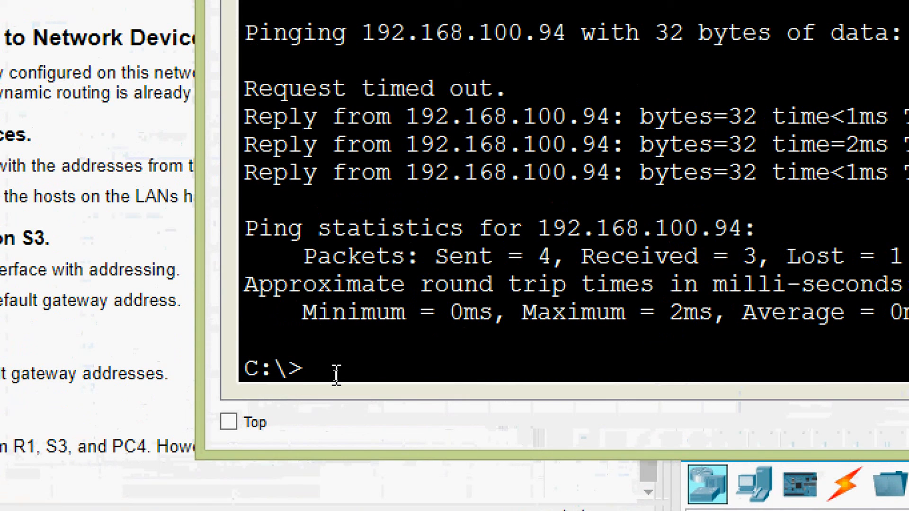
Step: Ping S3 at 192.168.100.66 twice from PC4's Command Prompt
text(ping)
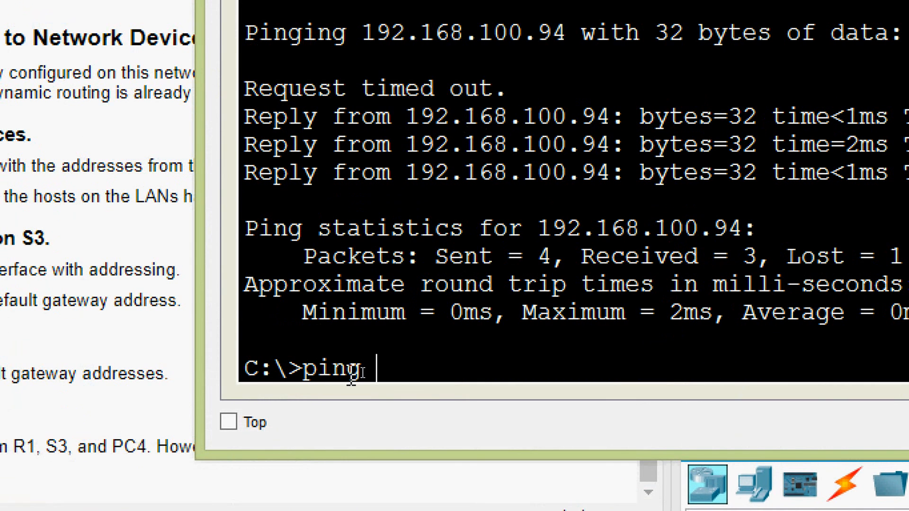
right_click(398, 368)
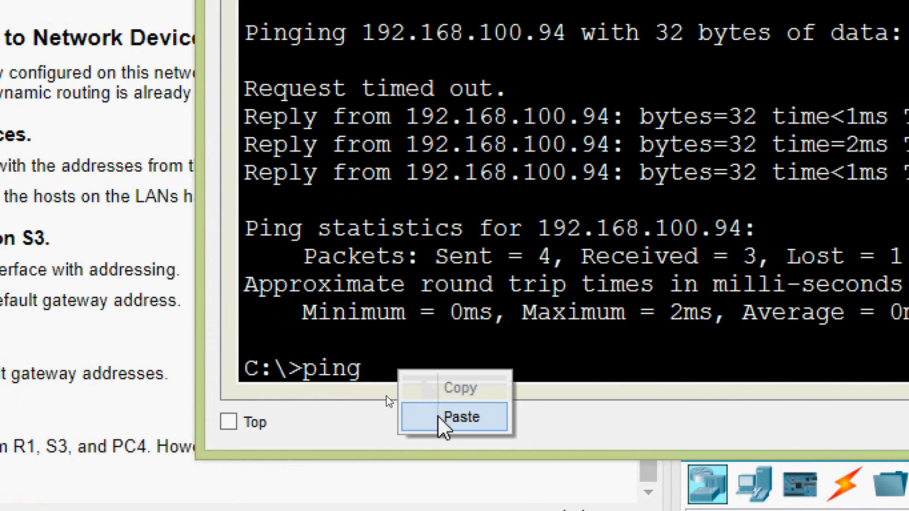
click(443, 417)
key(Return)
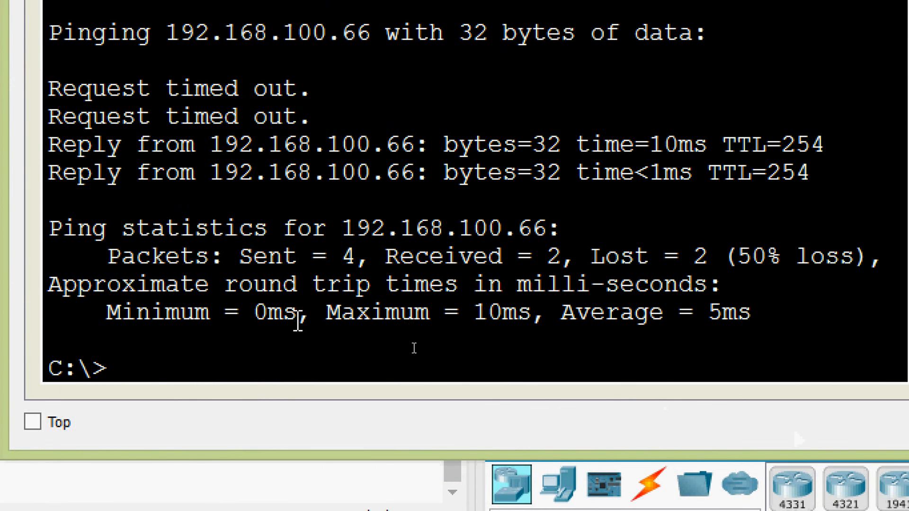
key(Up)
key(Return)
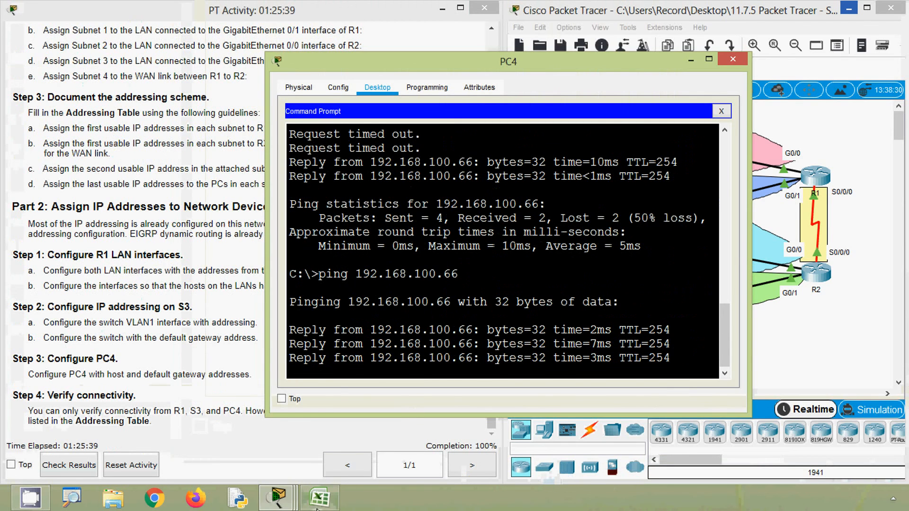
Step: Switch to Excel, copy R1's G0/0 IP address, 192.168.100.1, from the Addressing Table and return to Packet Tracer
click(325, 498)
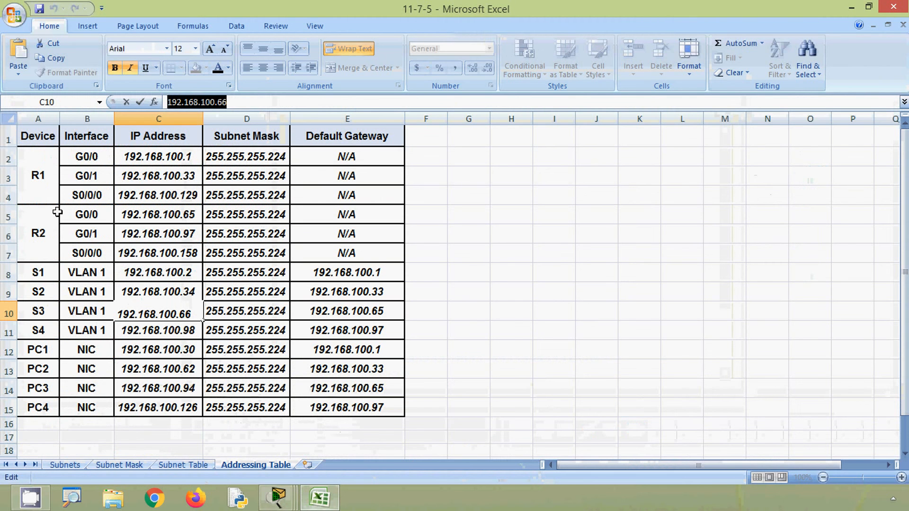
click(45, 192)
click(155, 158)
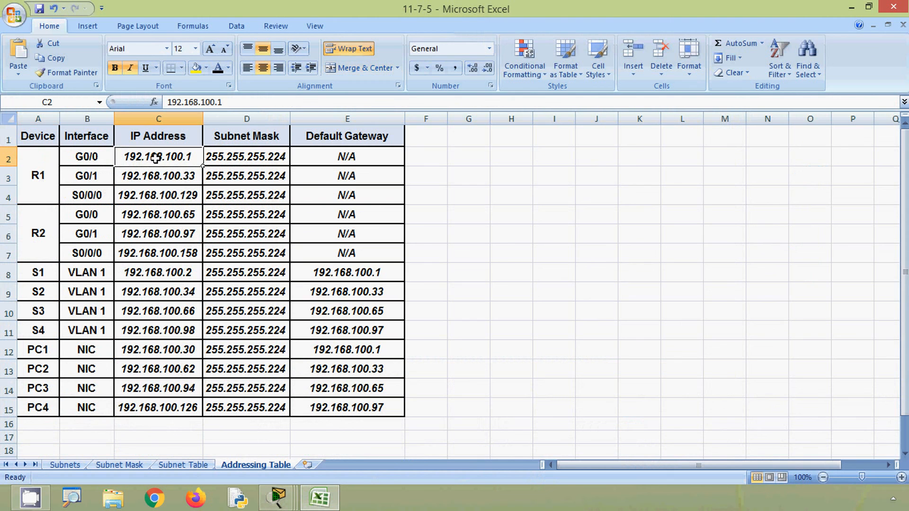
drag(231, 102, 169, 101)
key(ctrl+c)
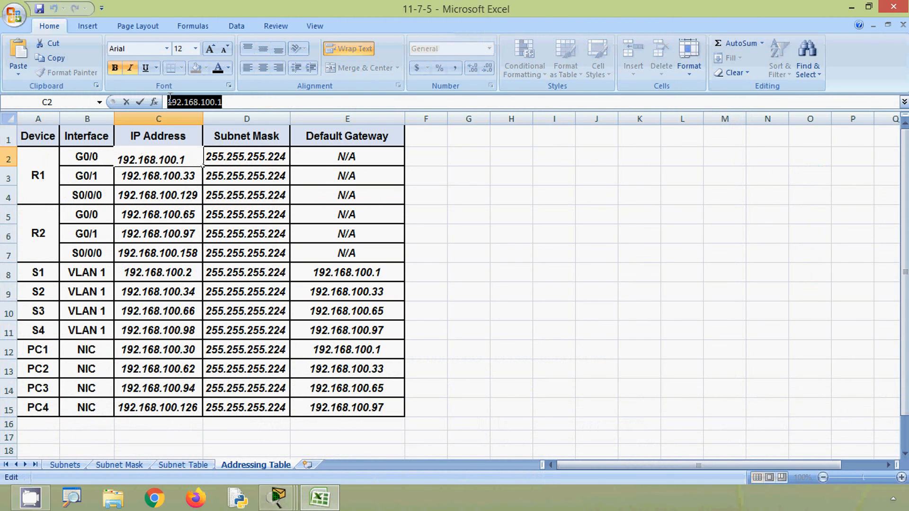
click(851, 8)
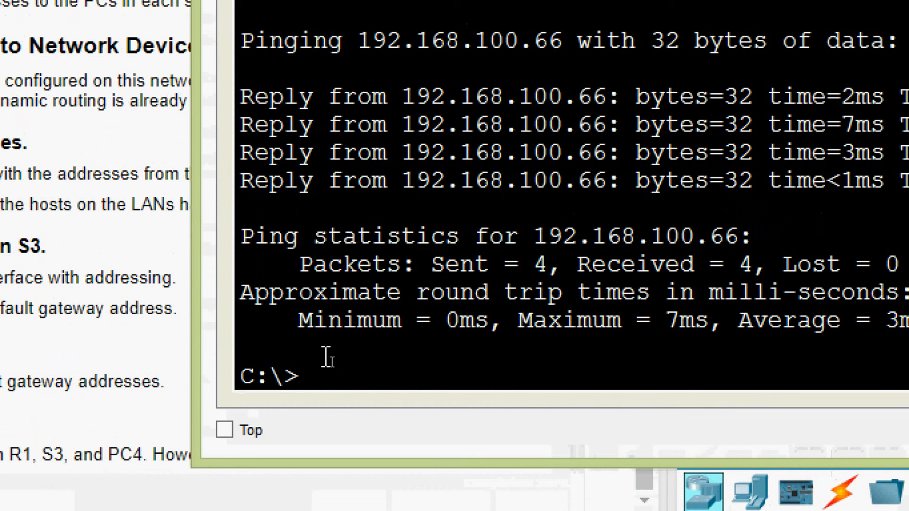
Step: Ping R1's G0/0 interface at 192.168.100.1 from PC4's Command Prompt and close the PC4 window
text(ping)
right_click(365, 371)
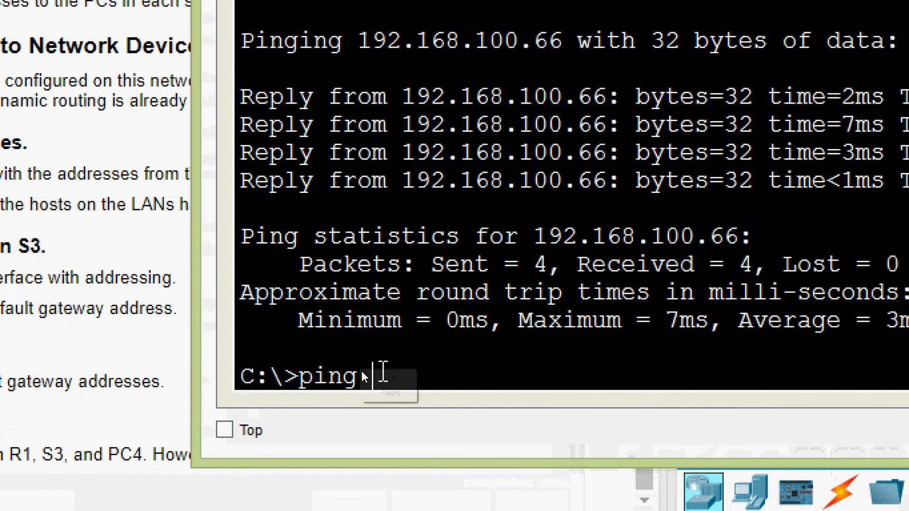
click(421, 419)
key(Return)
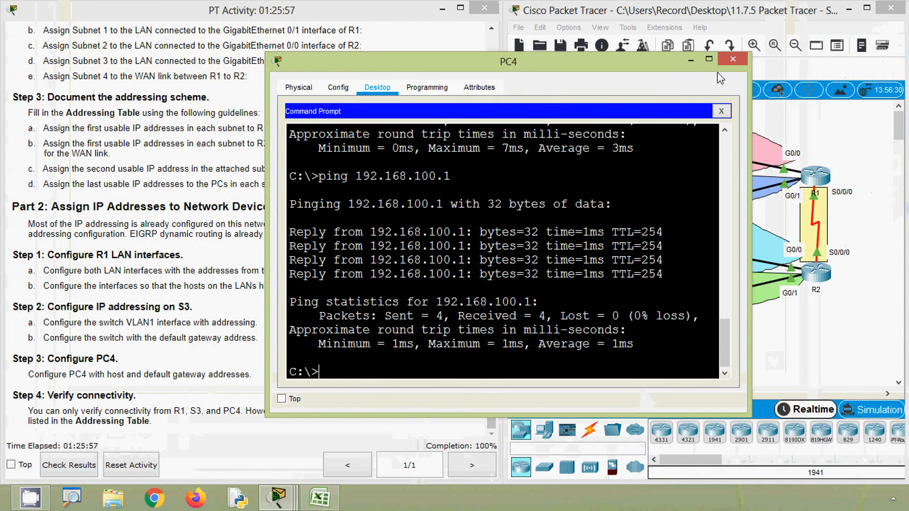
click(733, 59)
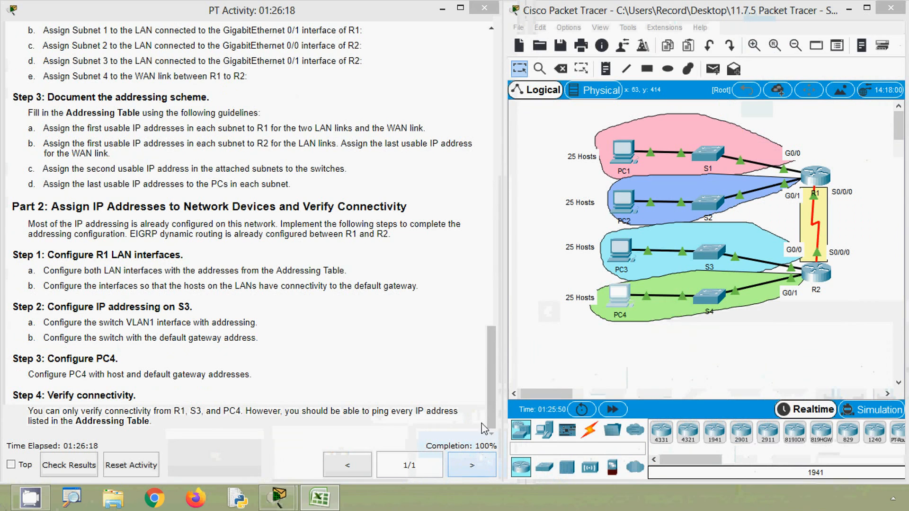
drag(491, 424, 495, 100)
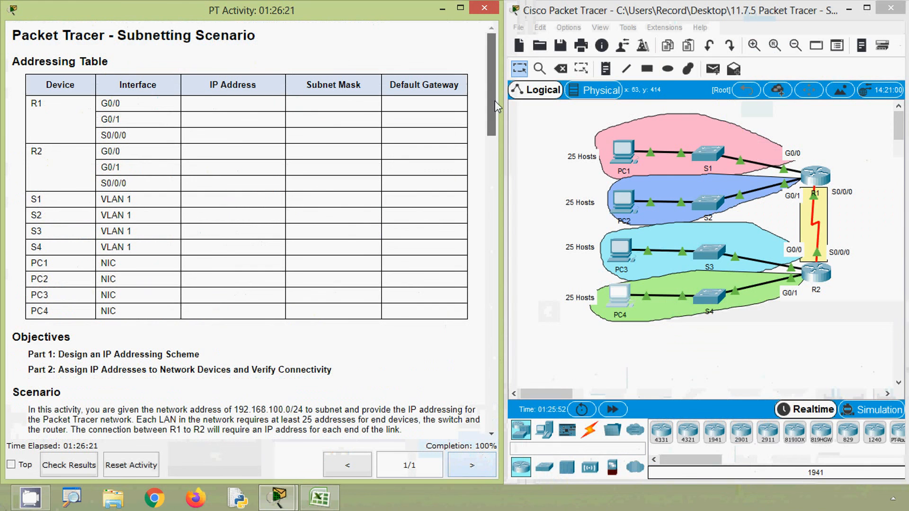